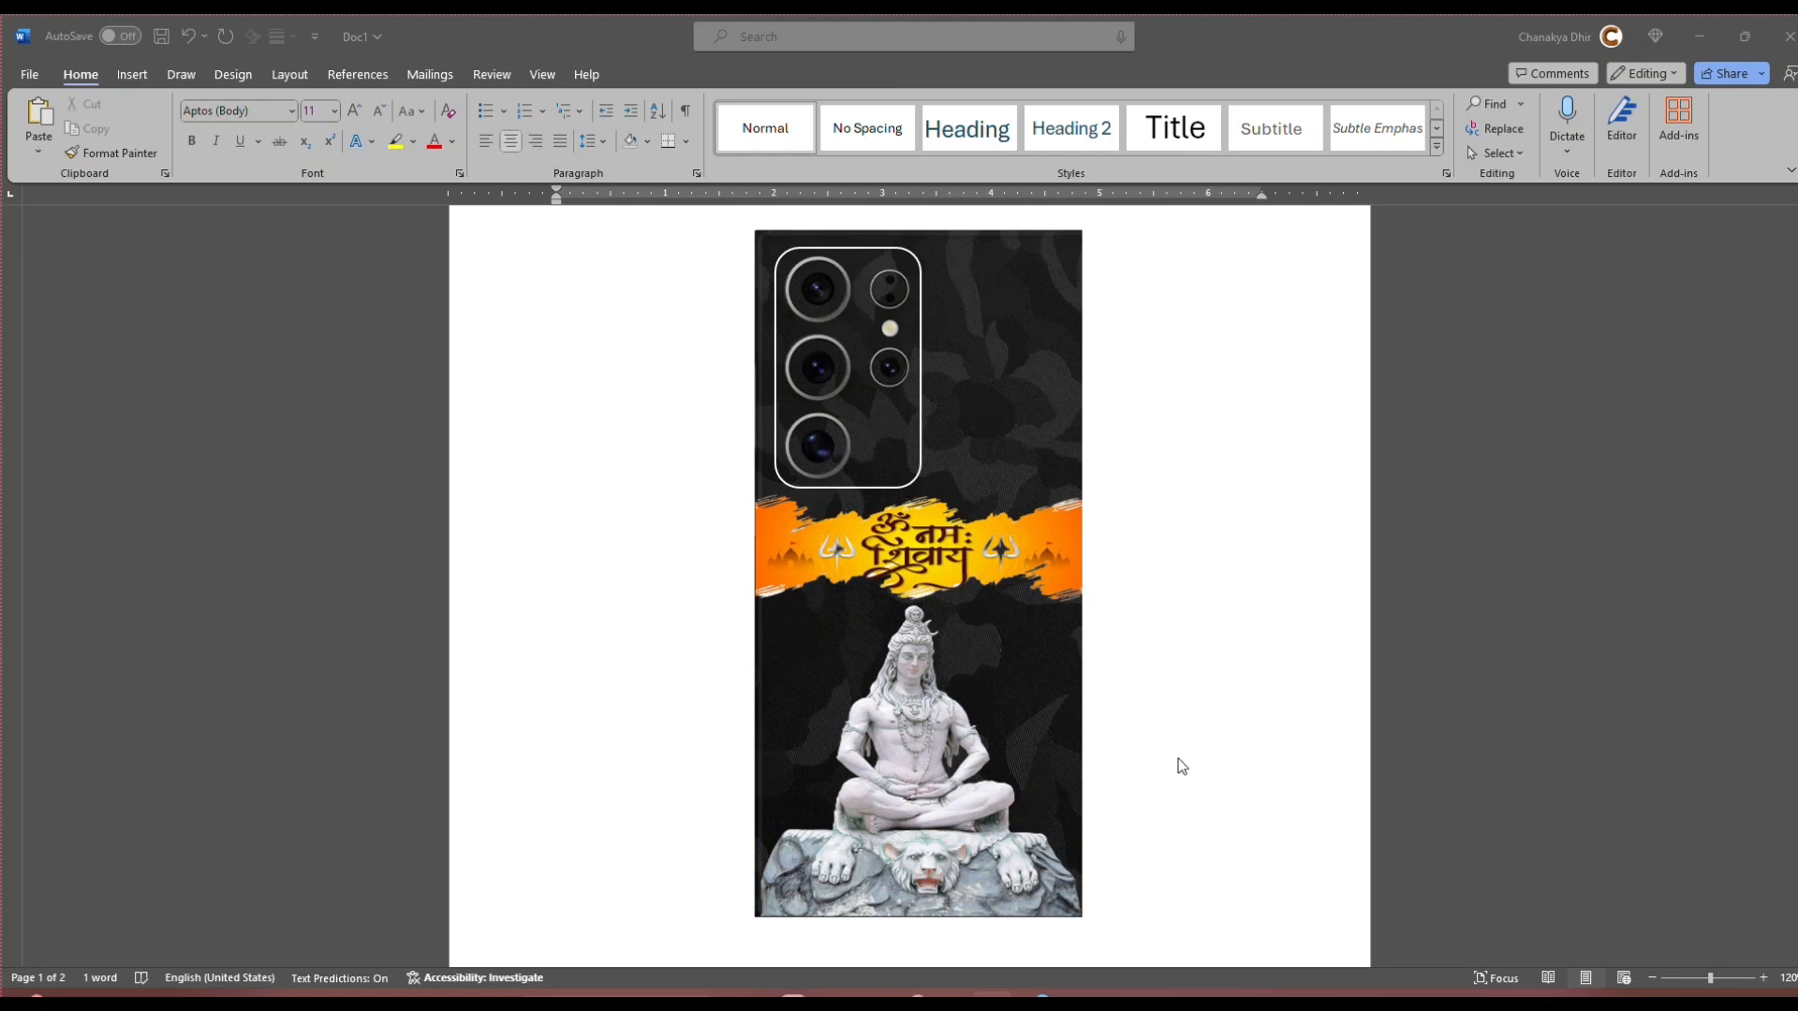
# Step: Insert the ocean water picture (file 1) from New folder onto the blank second page
pyautogui.scroll(-10, 1176, 762)
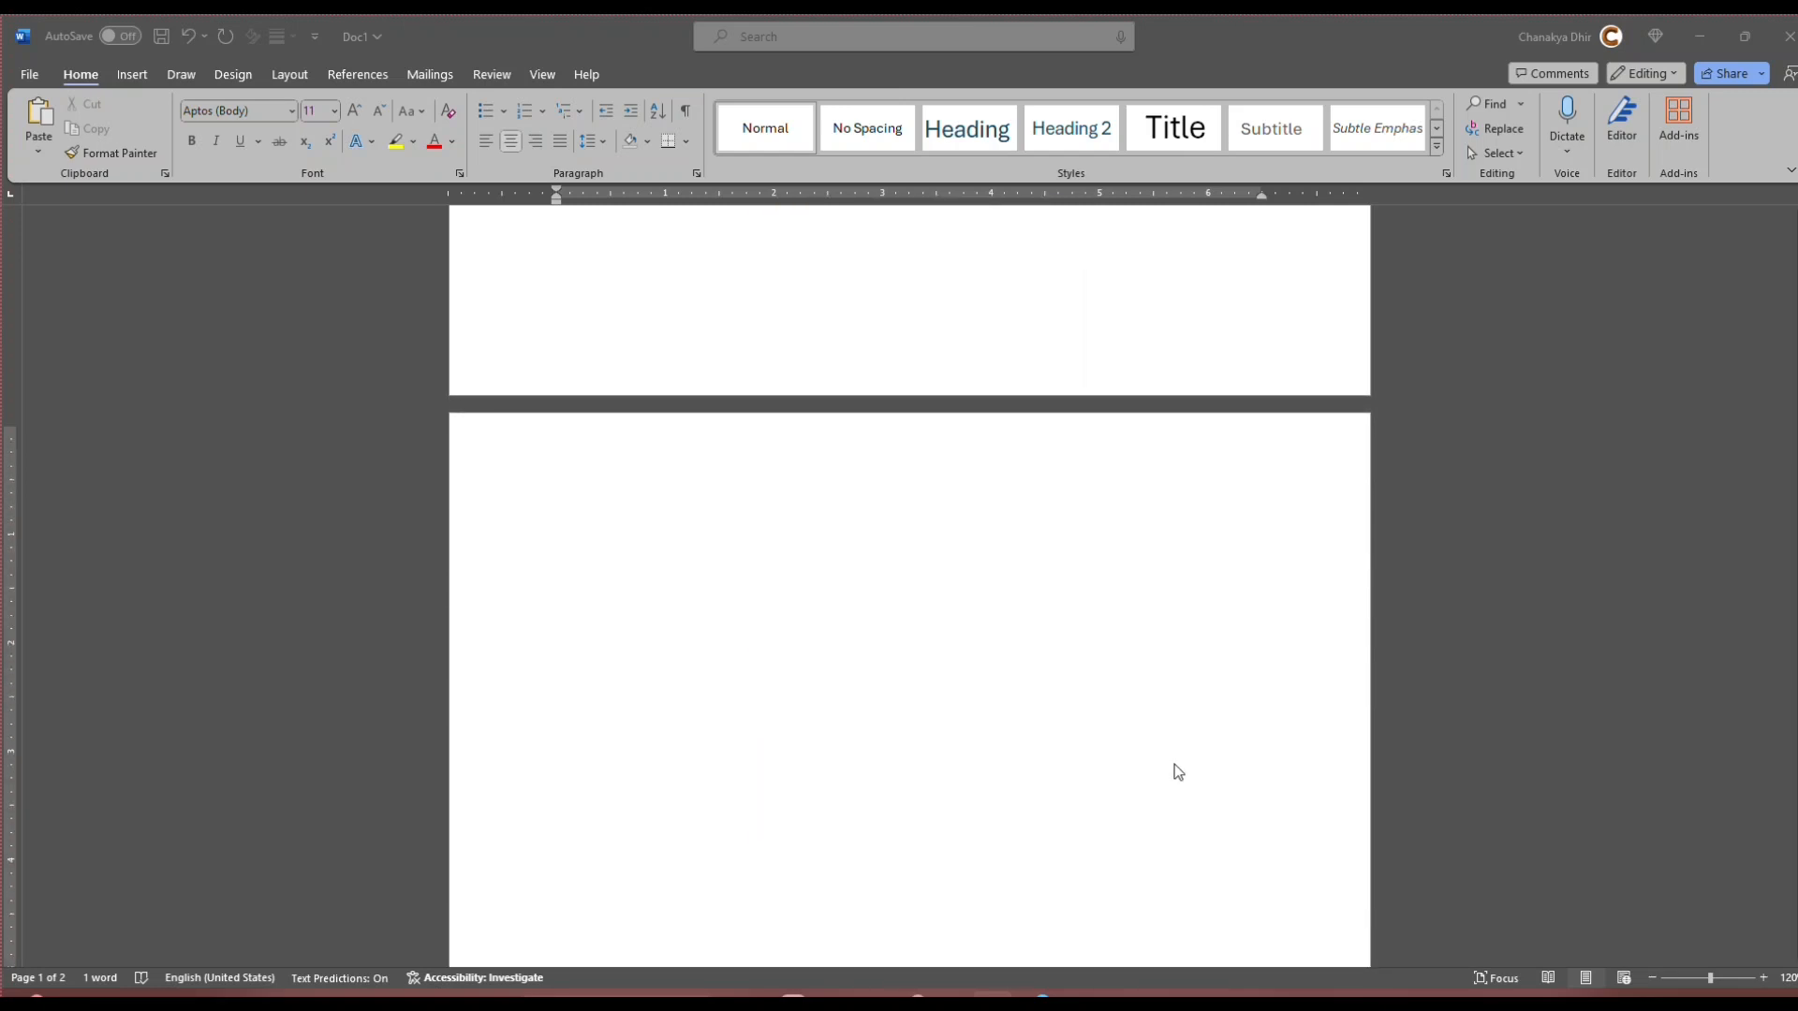
pyautogui.scroll(-2, 1177, 771)
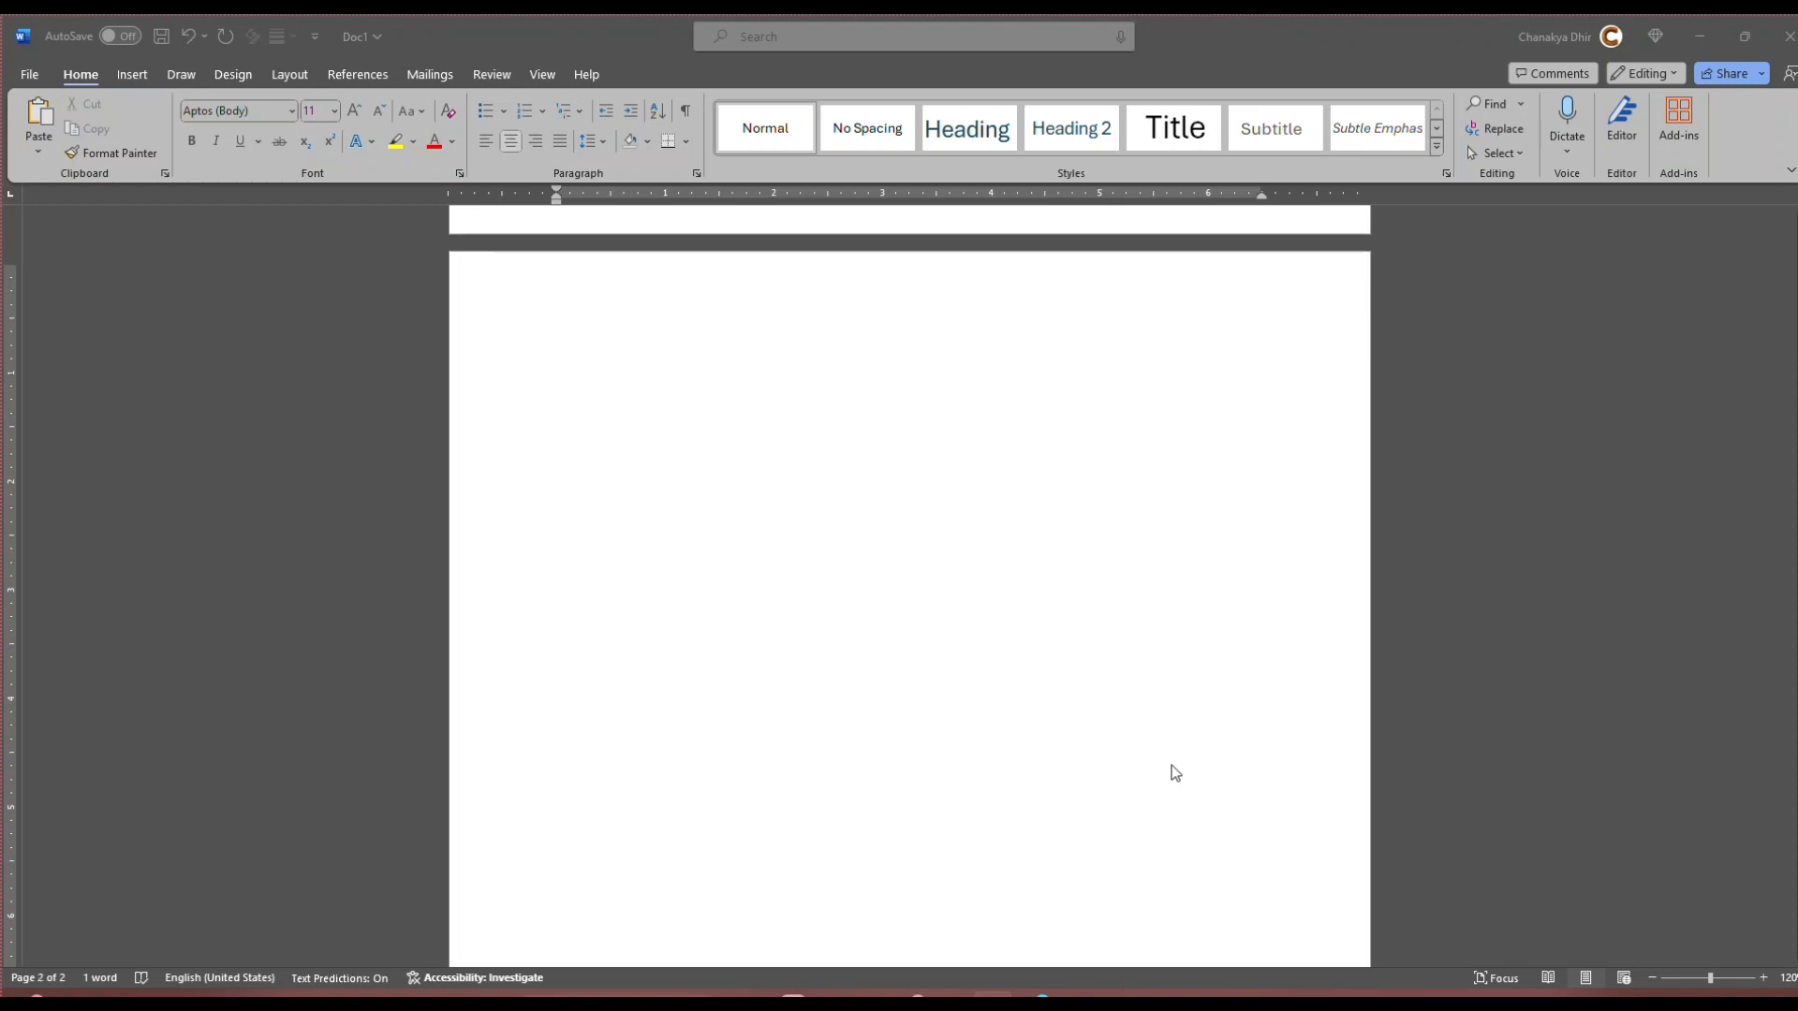
pyautogui.scroll(-1, 1115, 763)
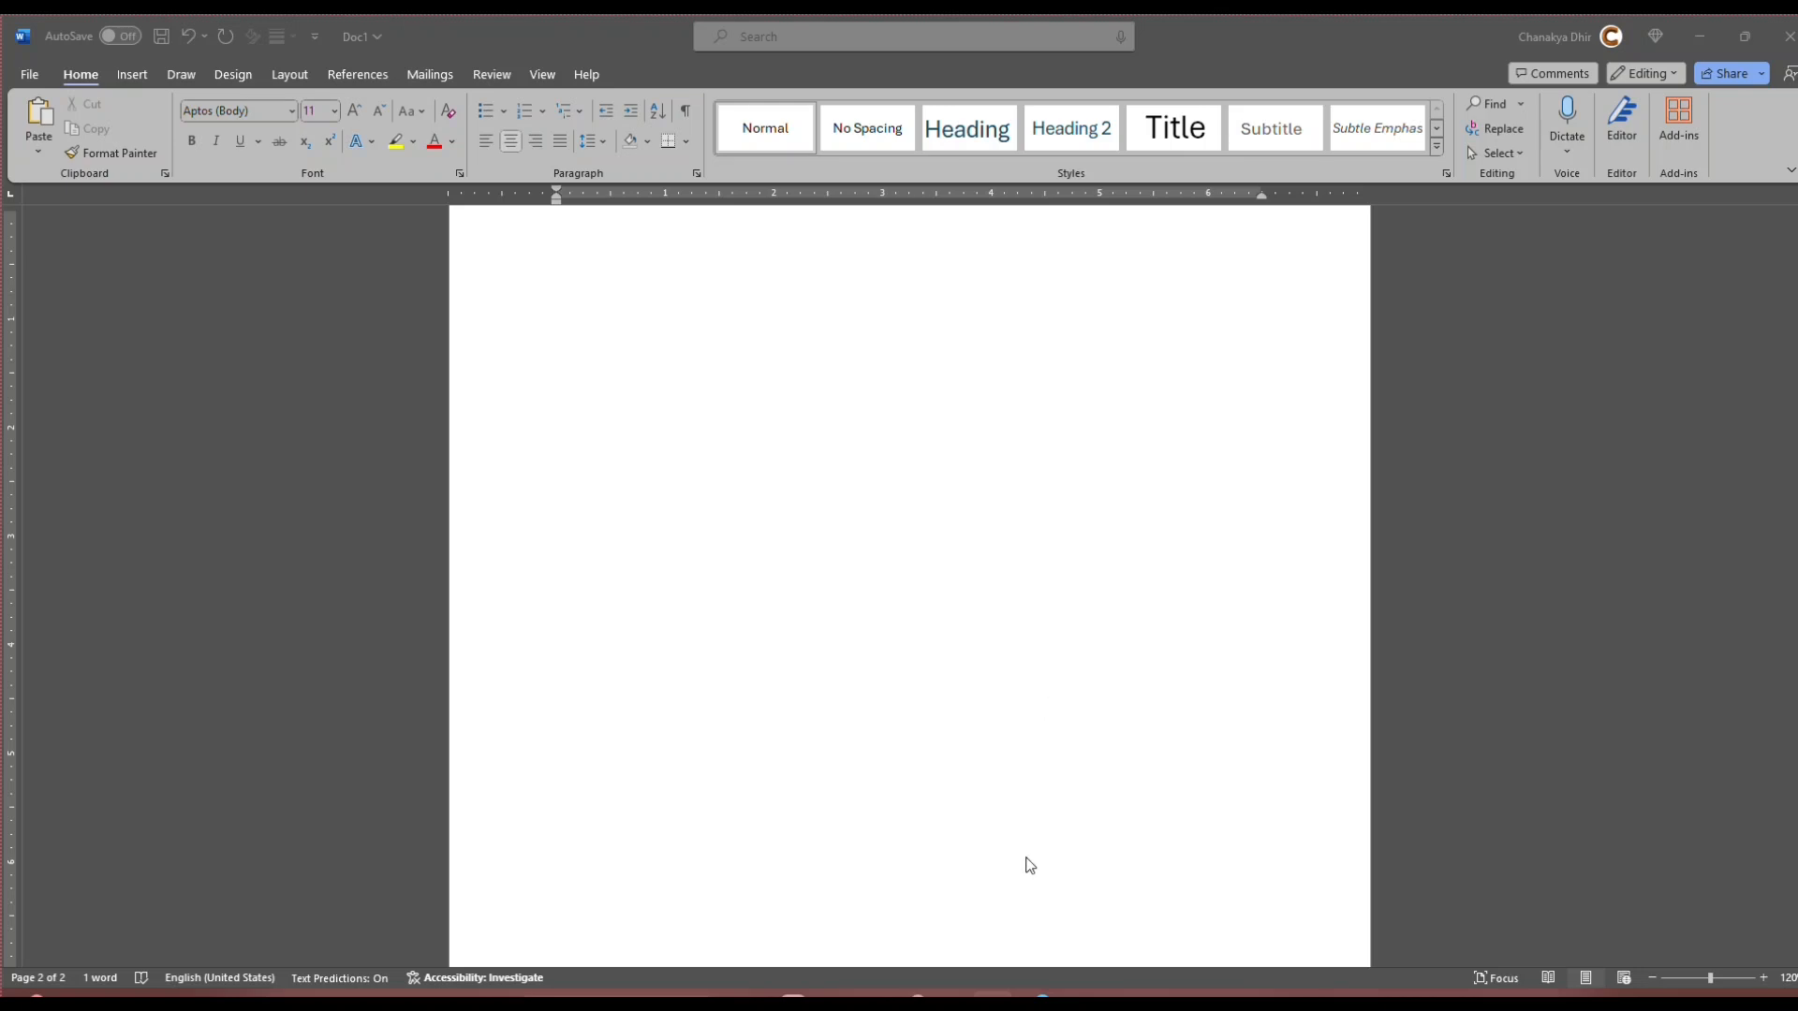
pyautogui.click(830, 998)
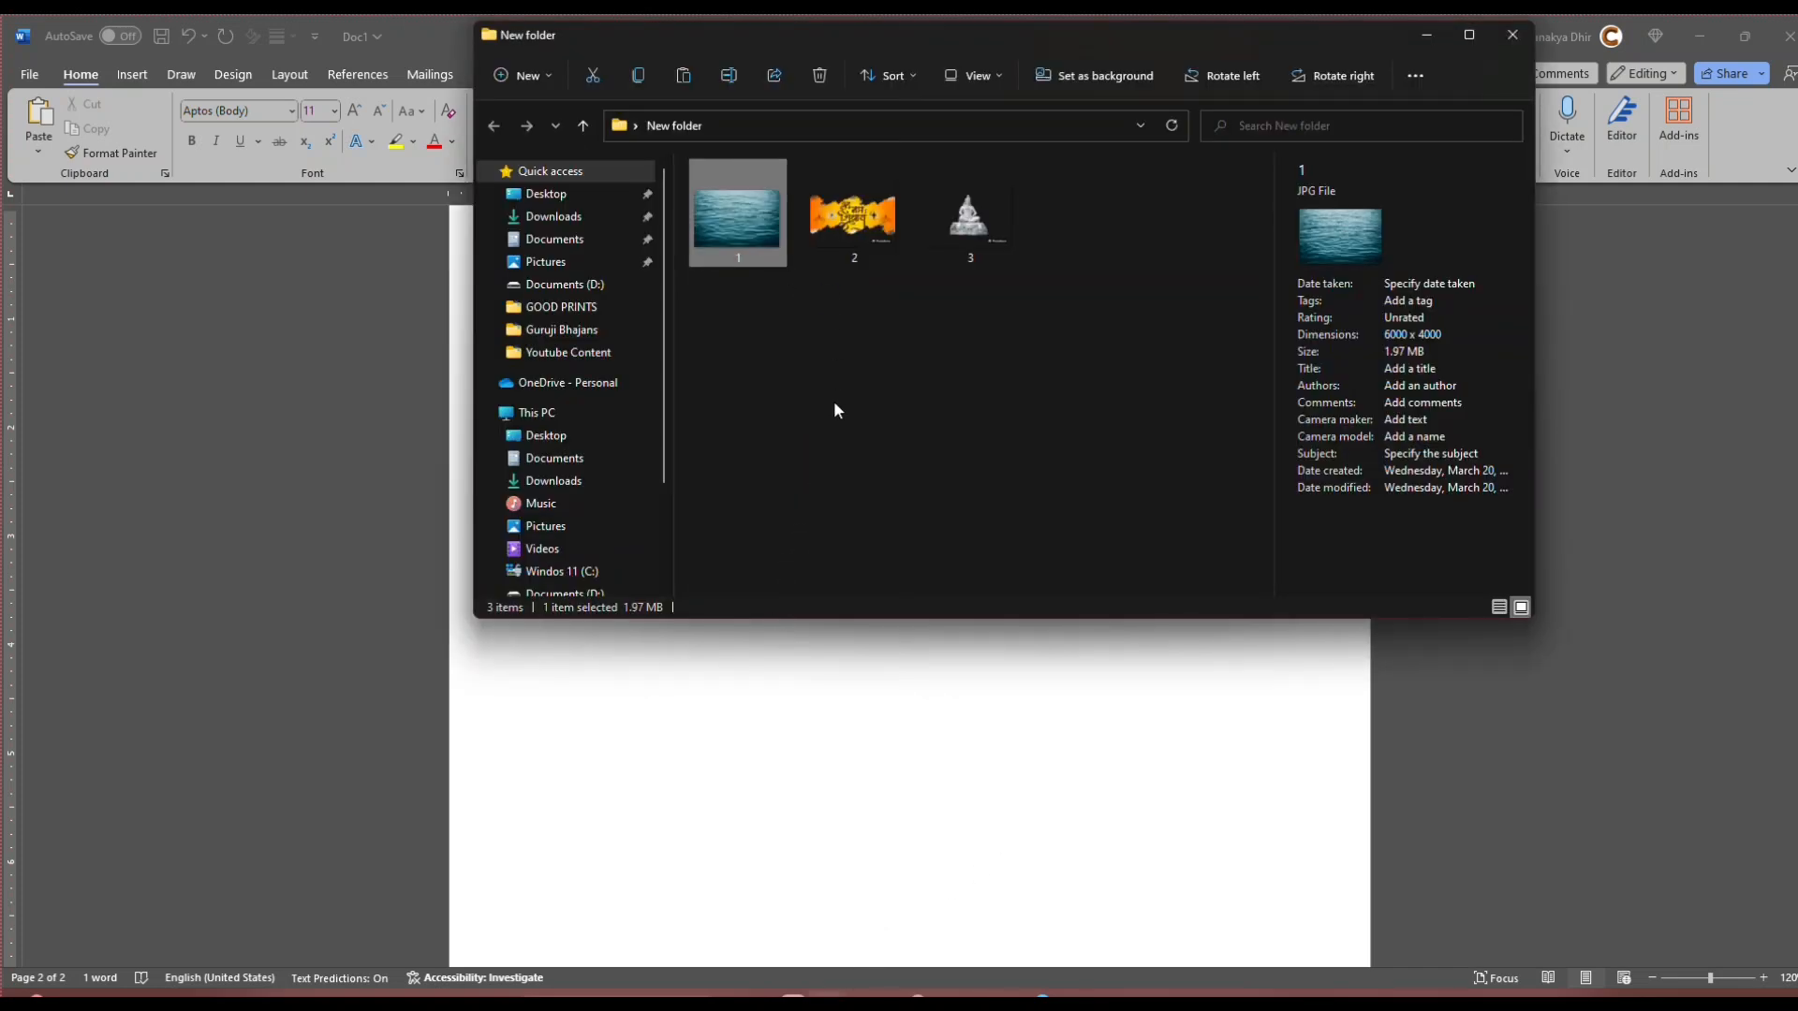
pyautogui.click(862, 750)
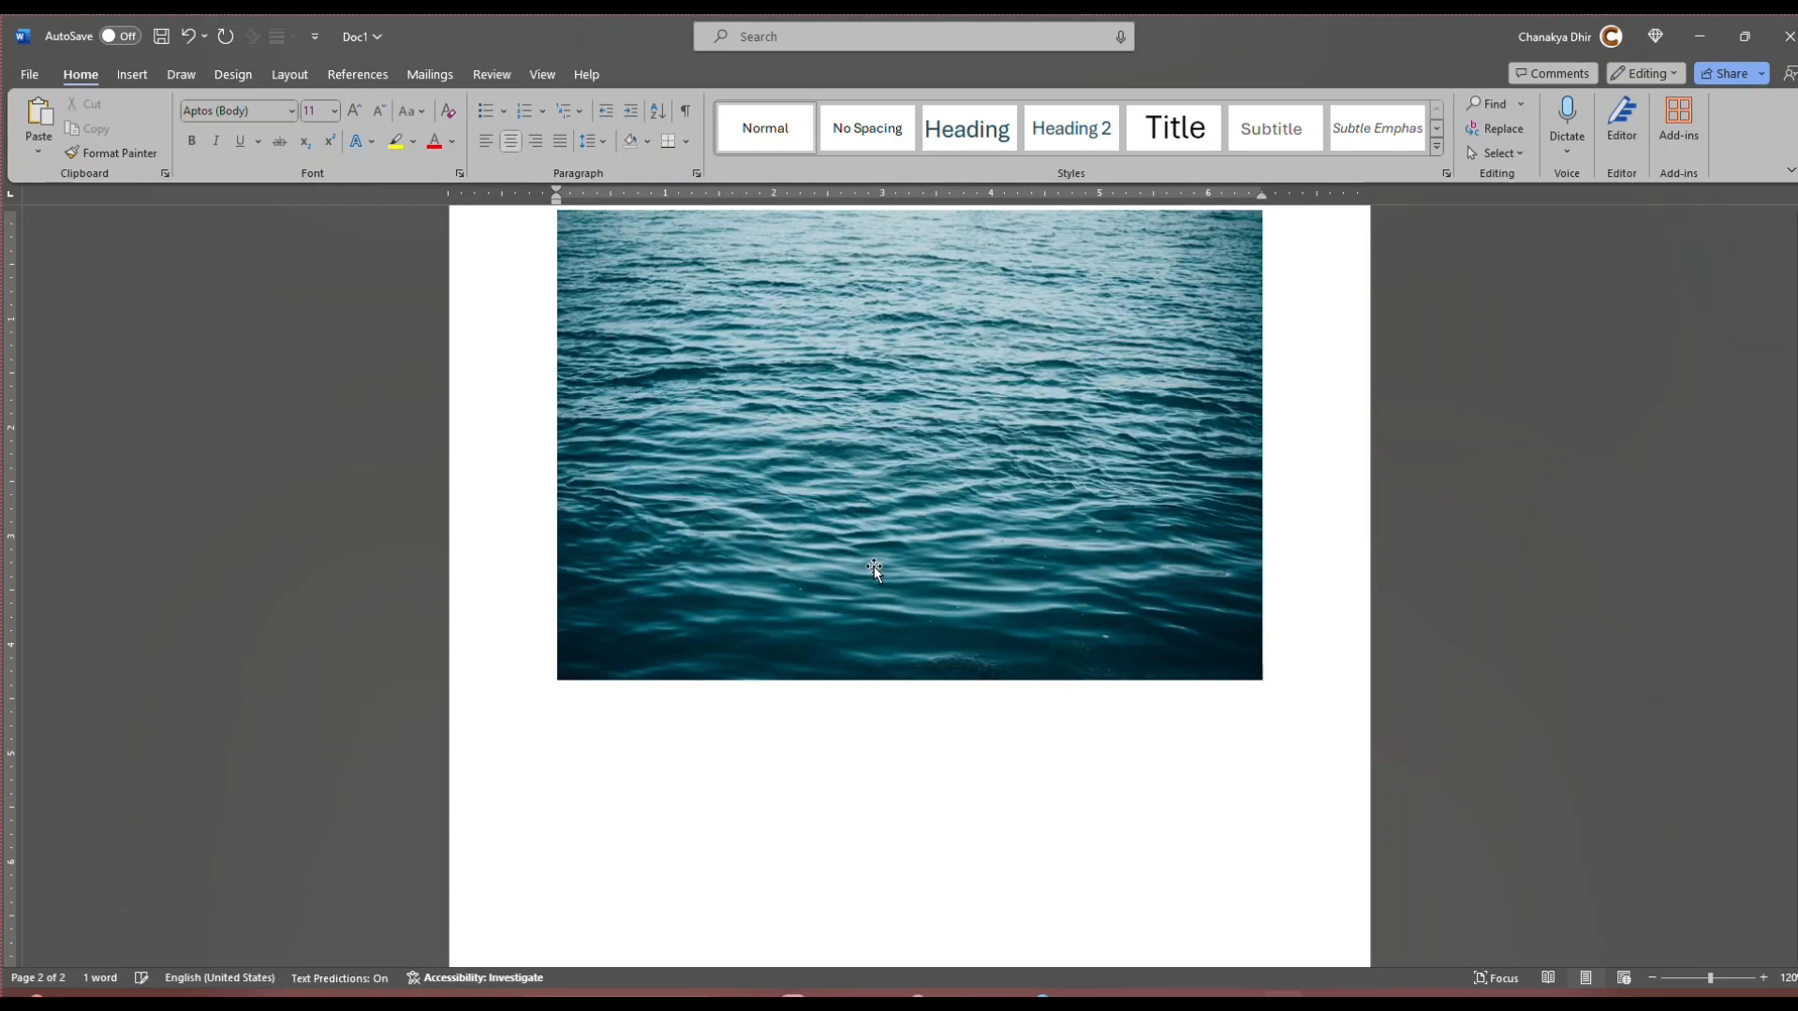
# Step: Set the ocean picture's crop width to 3.02" in its picture formatting options
pyautogui.scroll(2, 874, 569)
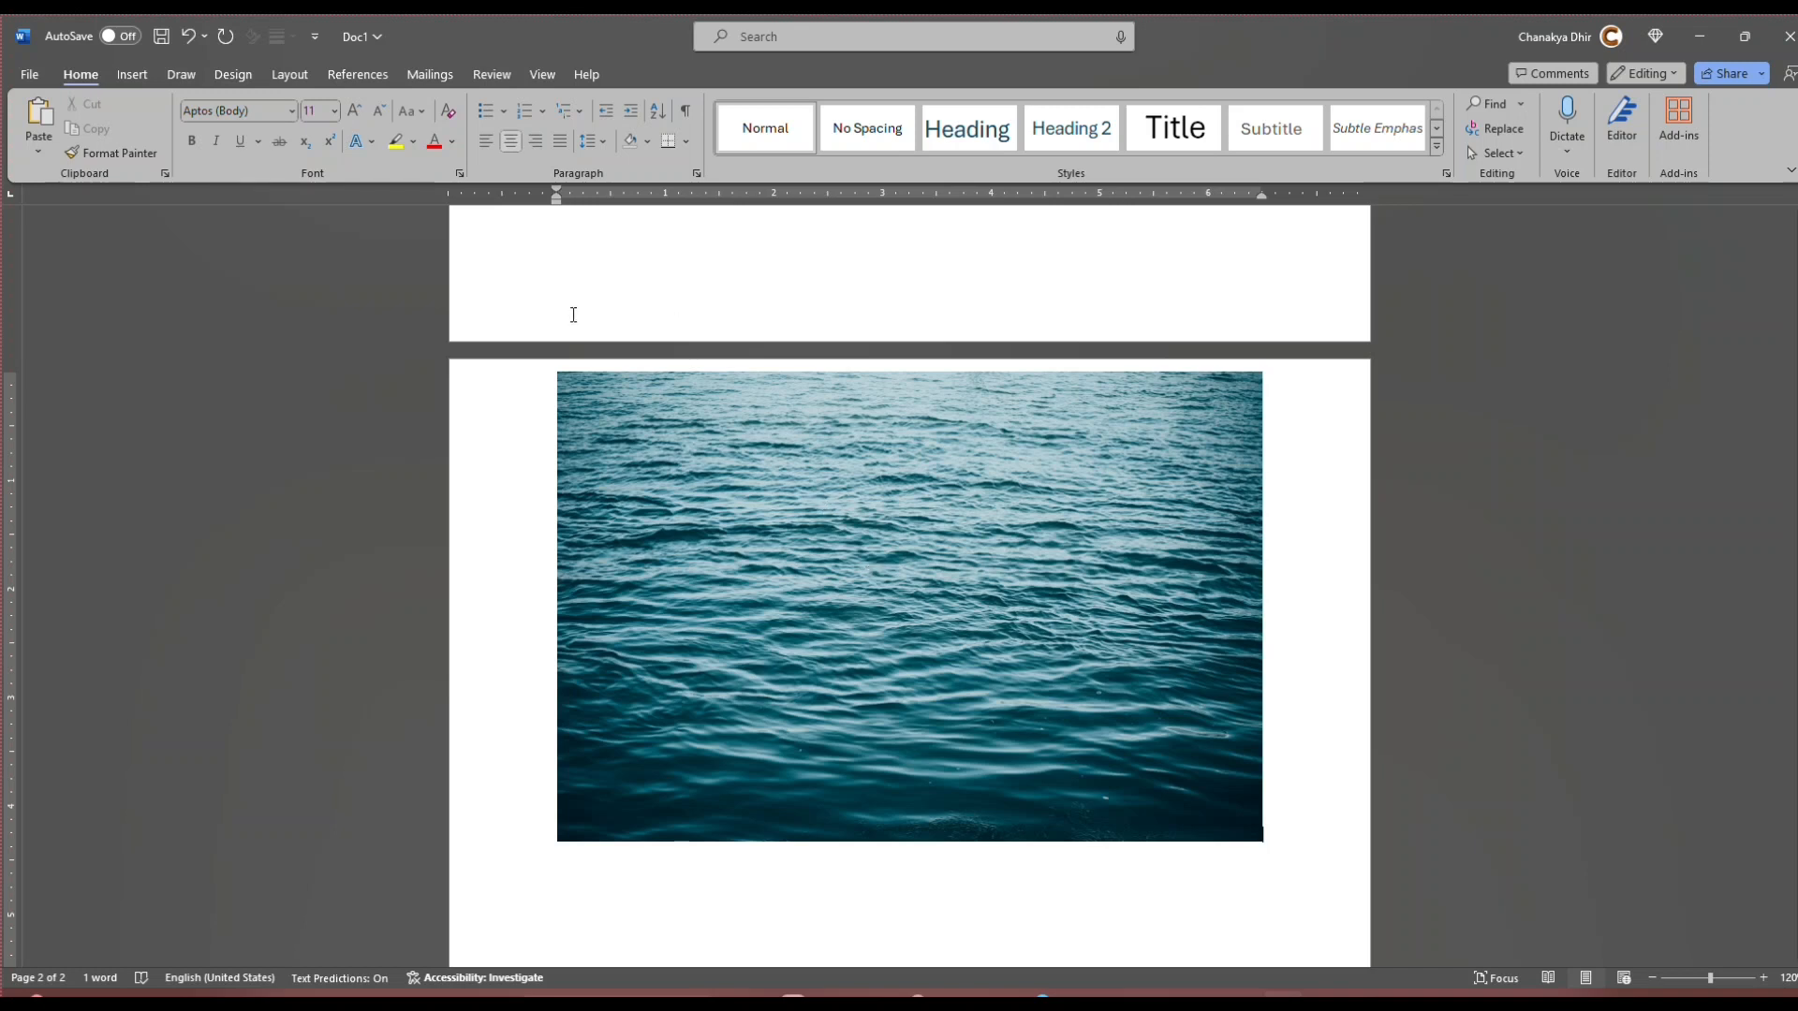
pyautogui.click(908, 624)
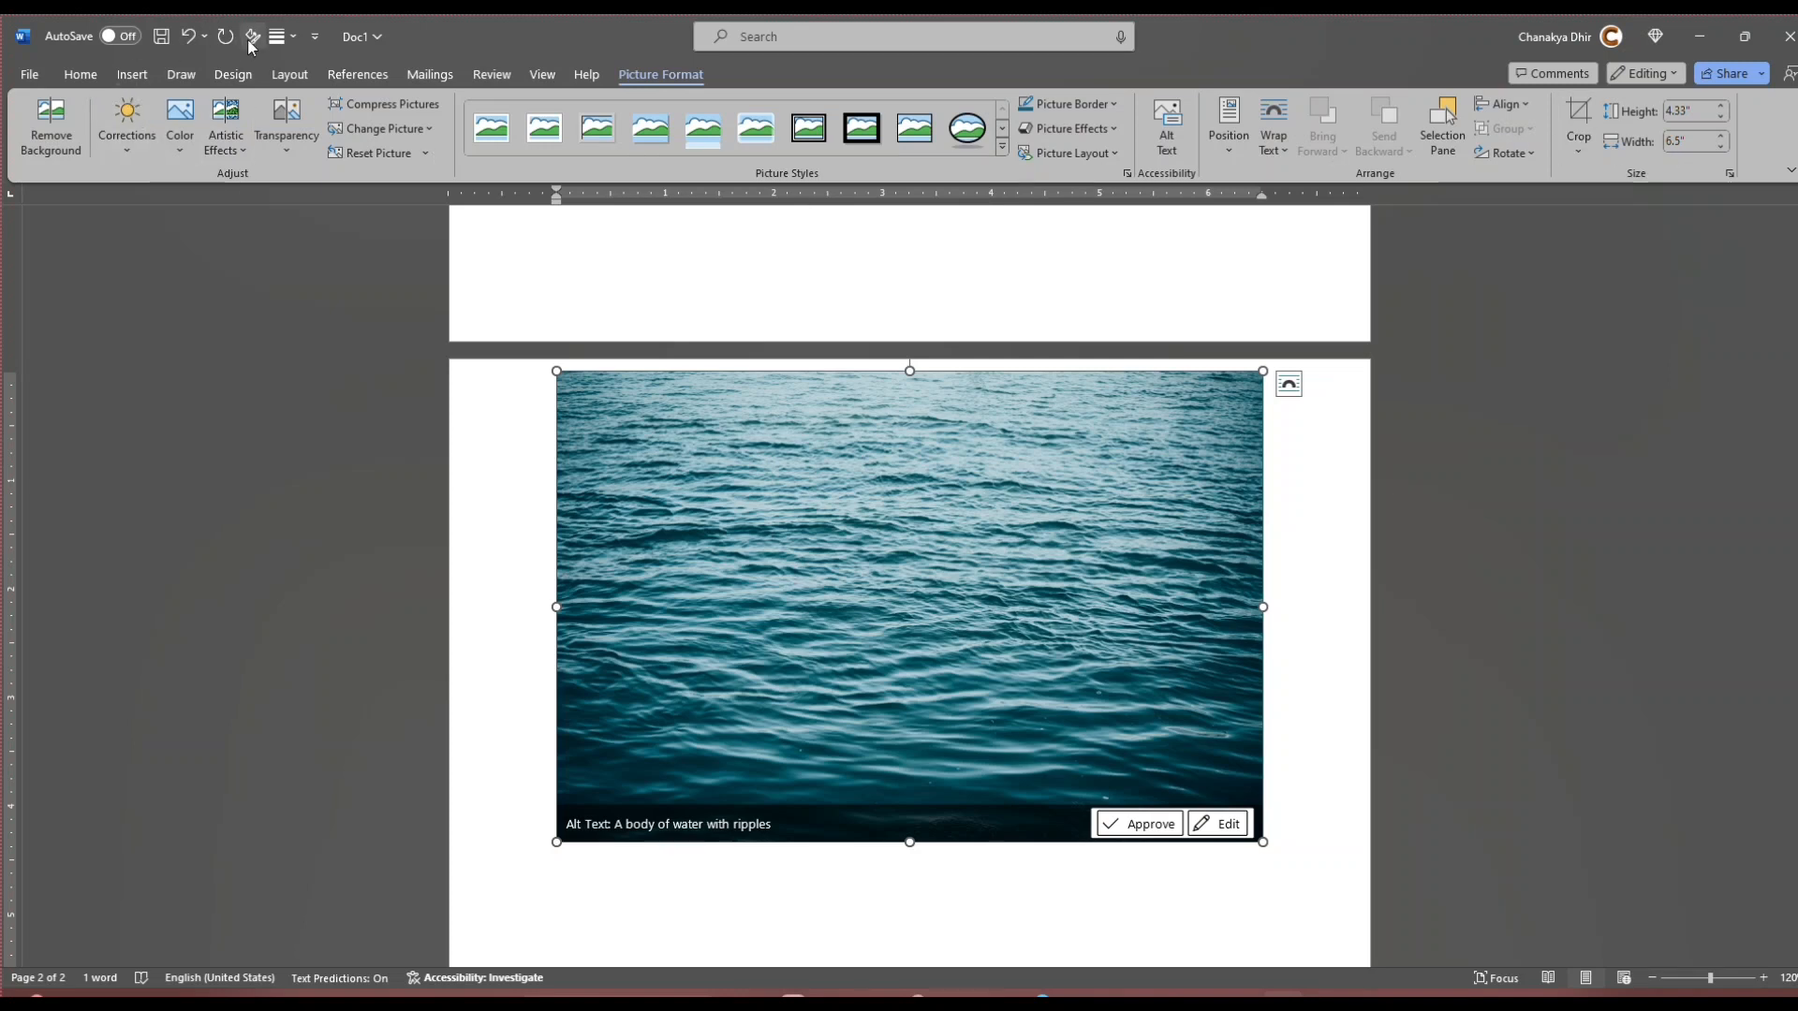
pyautogui.click(237, 154)
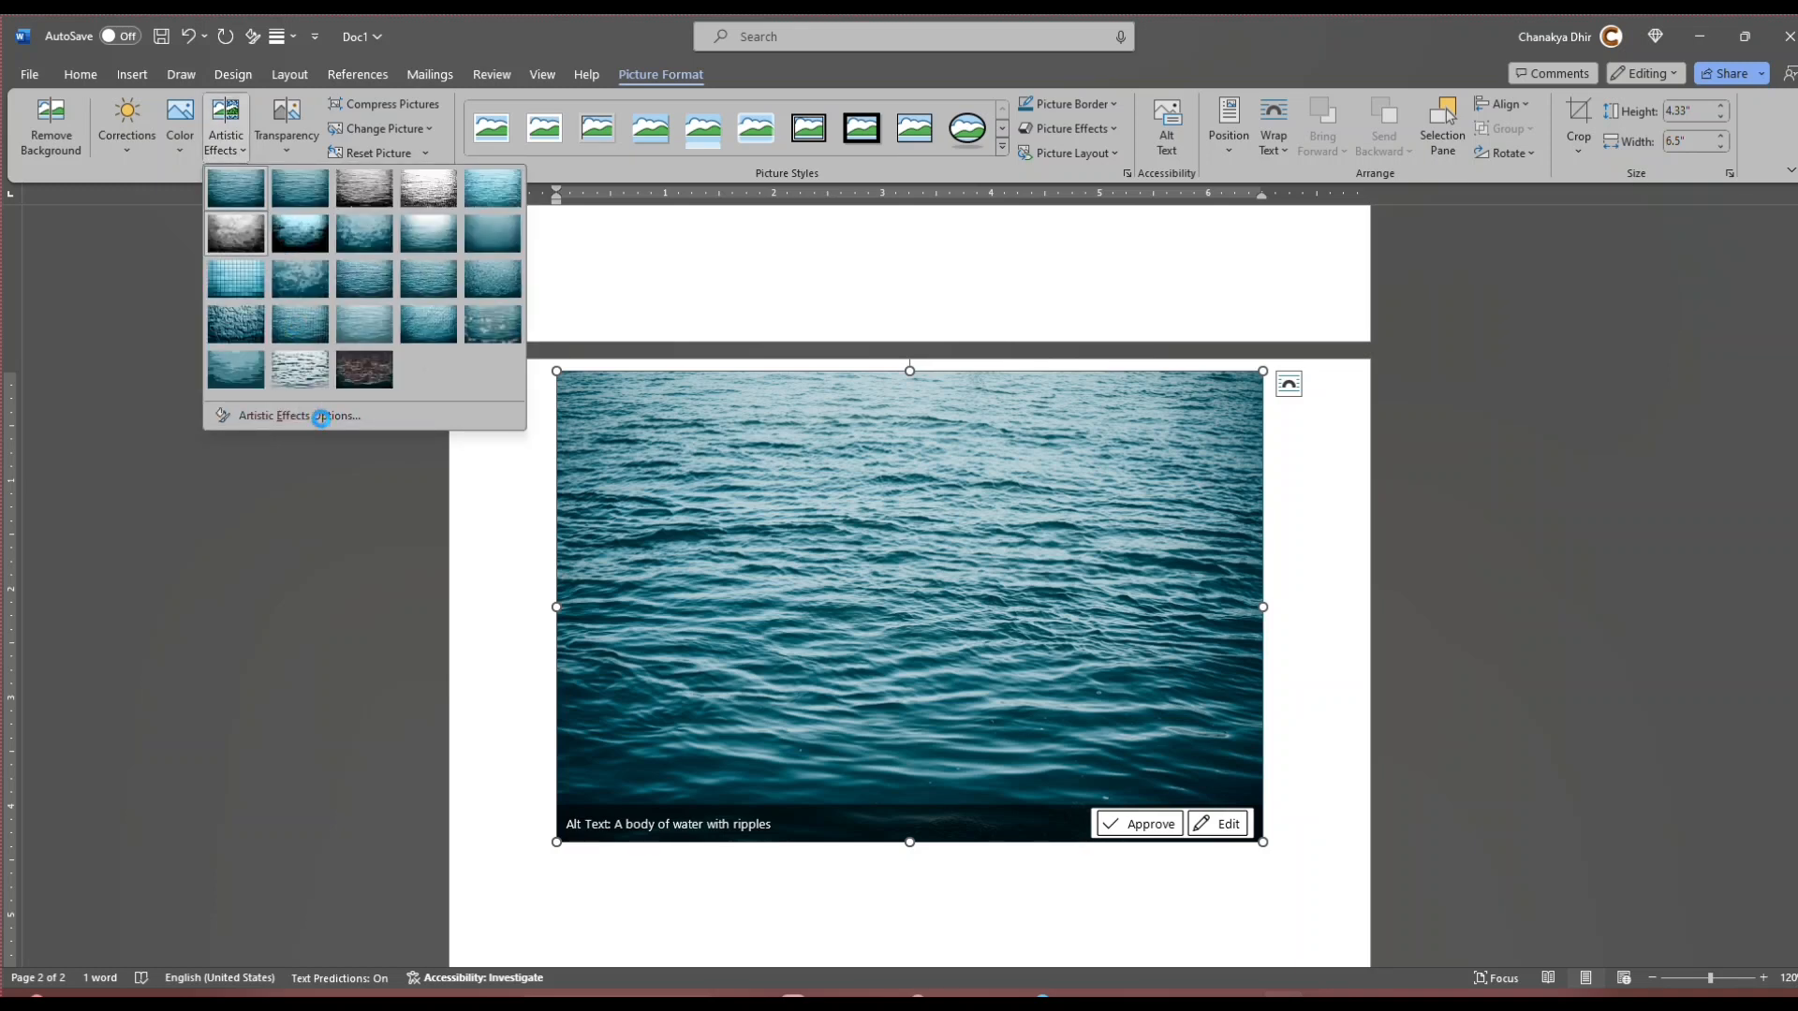
pyautogui.click(321, 416)
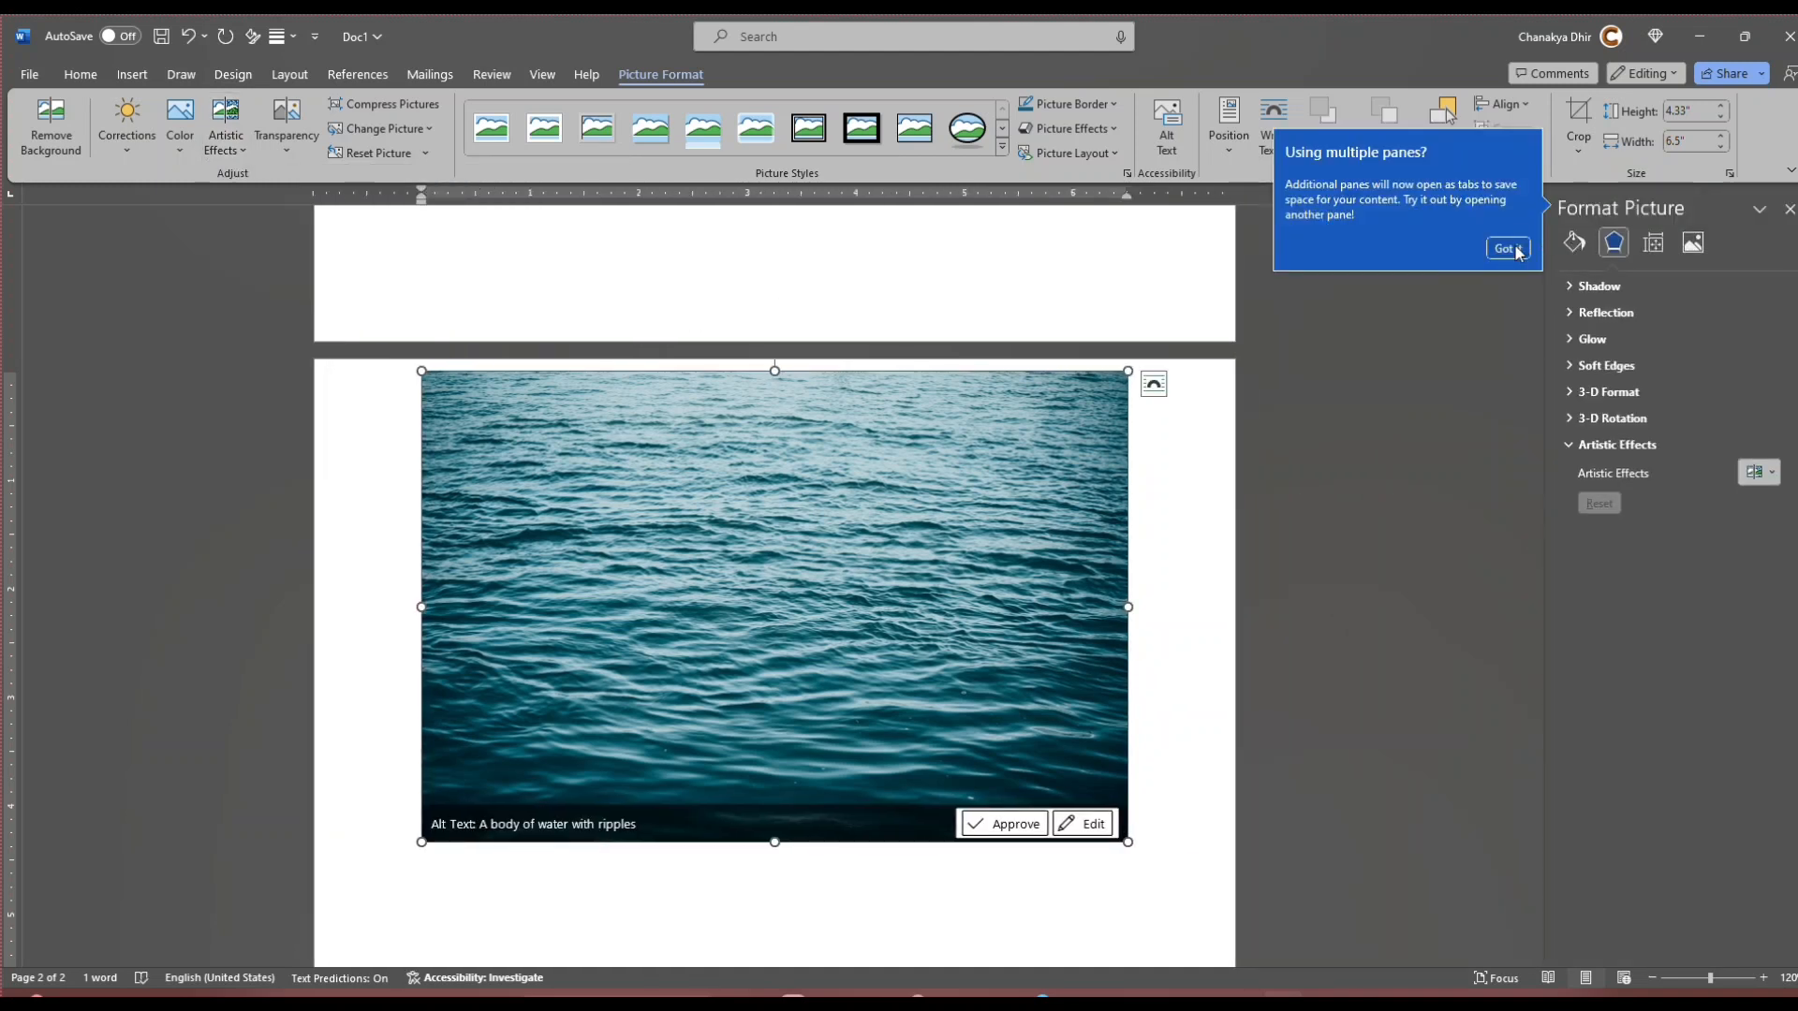
pyautogui.click(1503, 250)
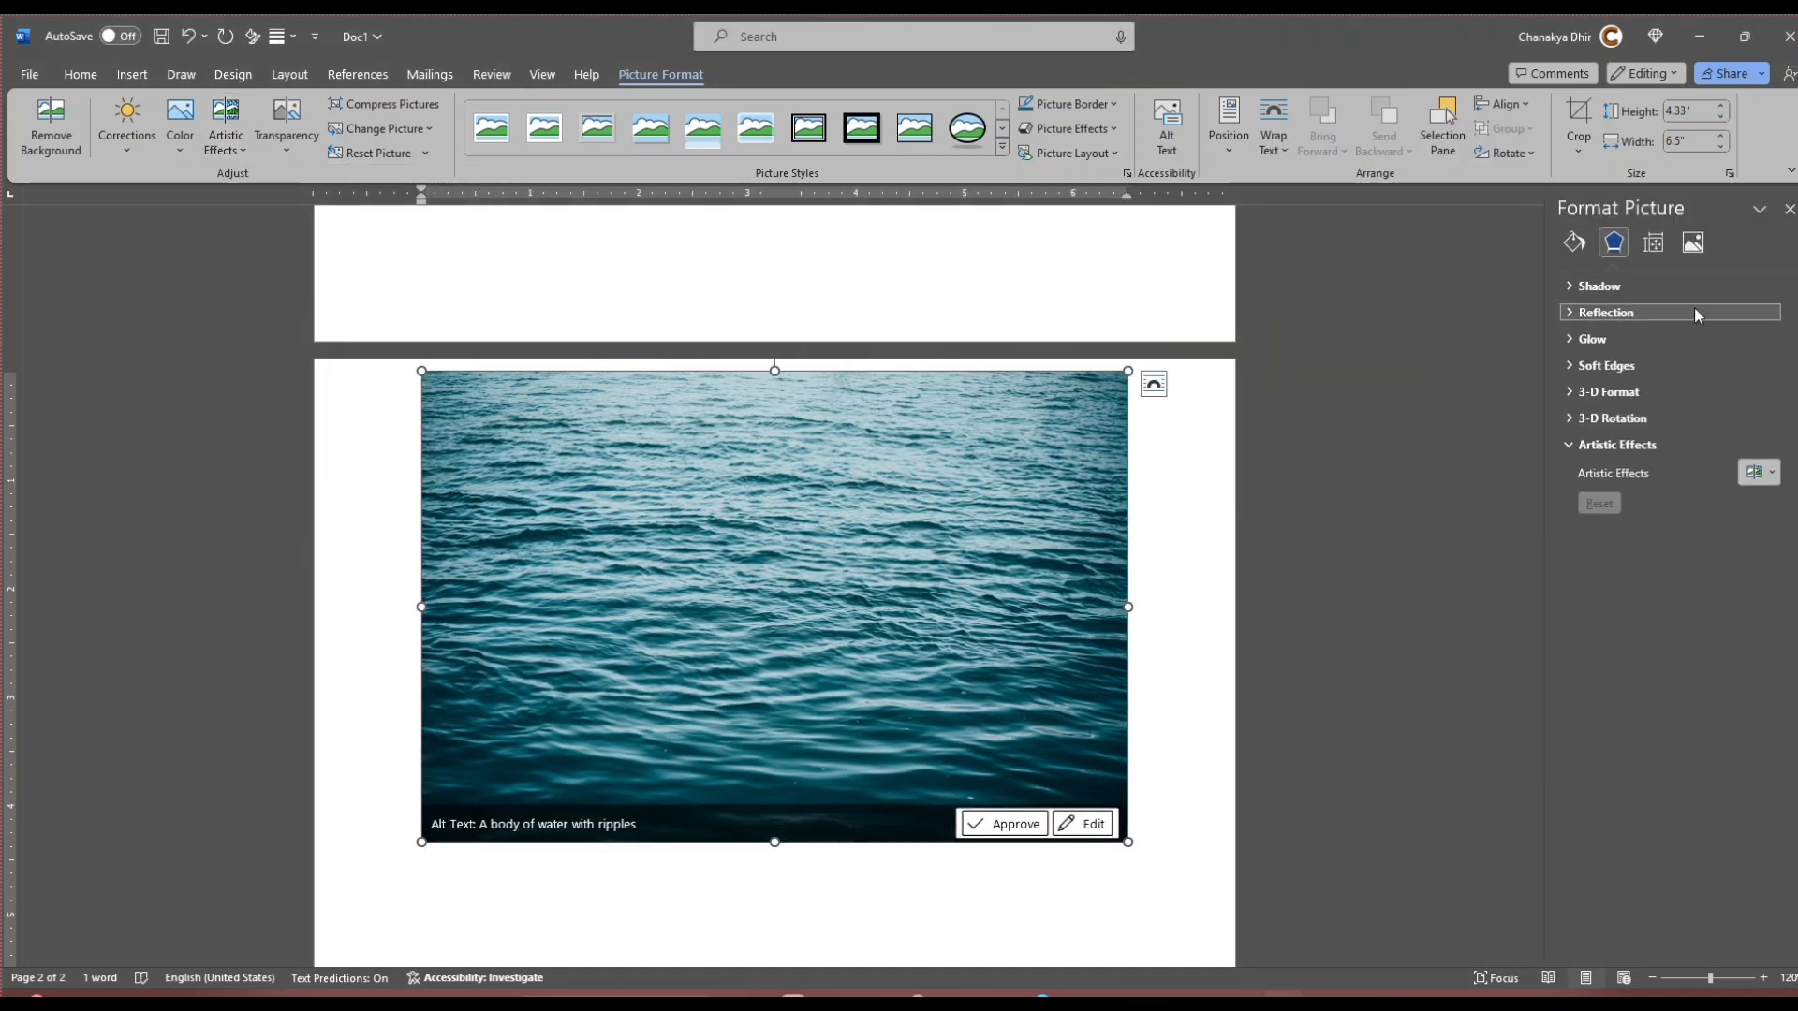
pyautogui.click(1695, 244)
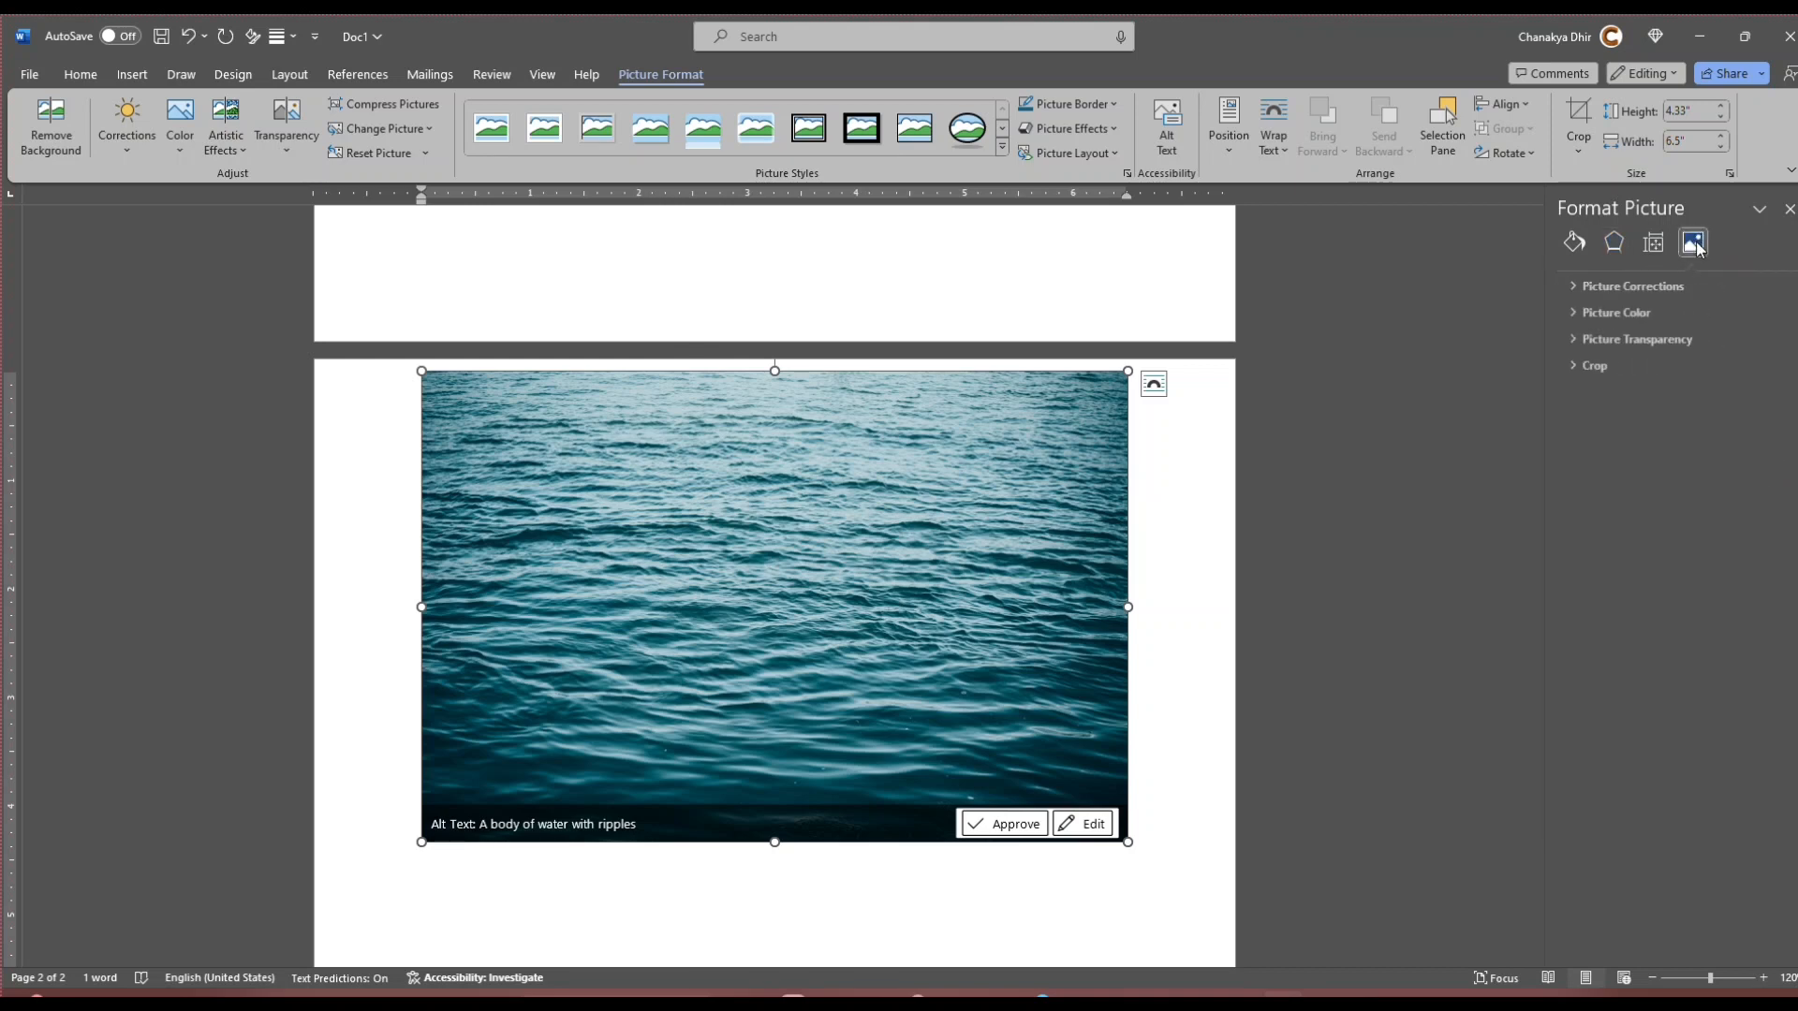
pyautogui.click(1570, 364)
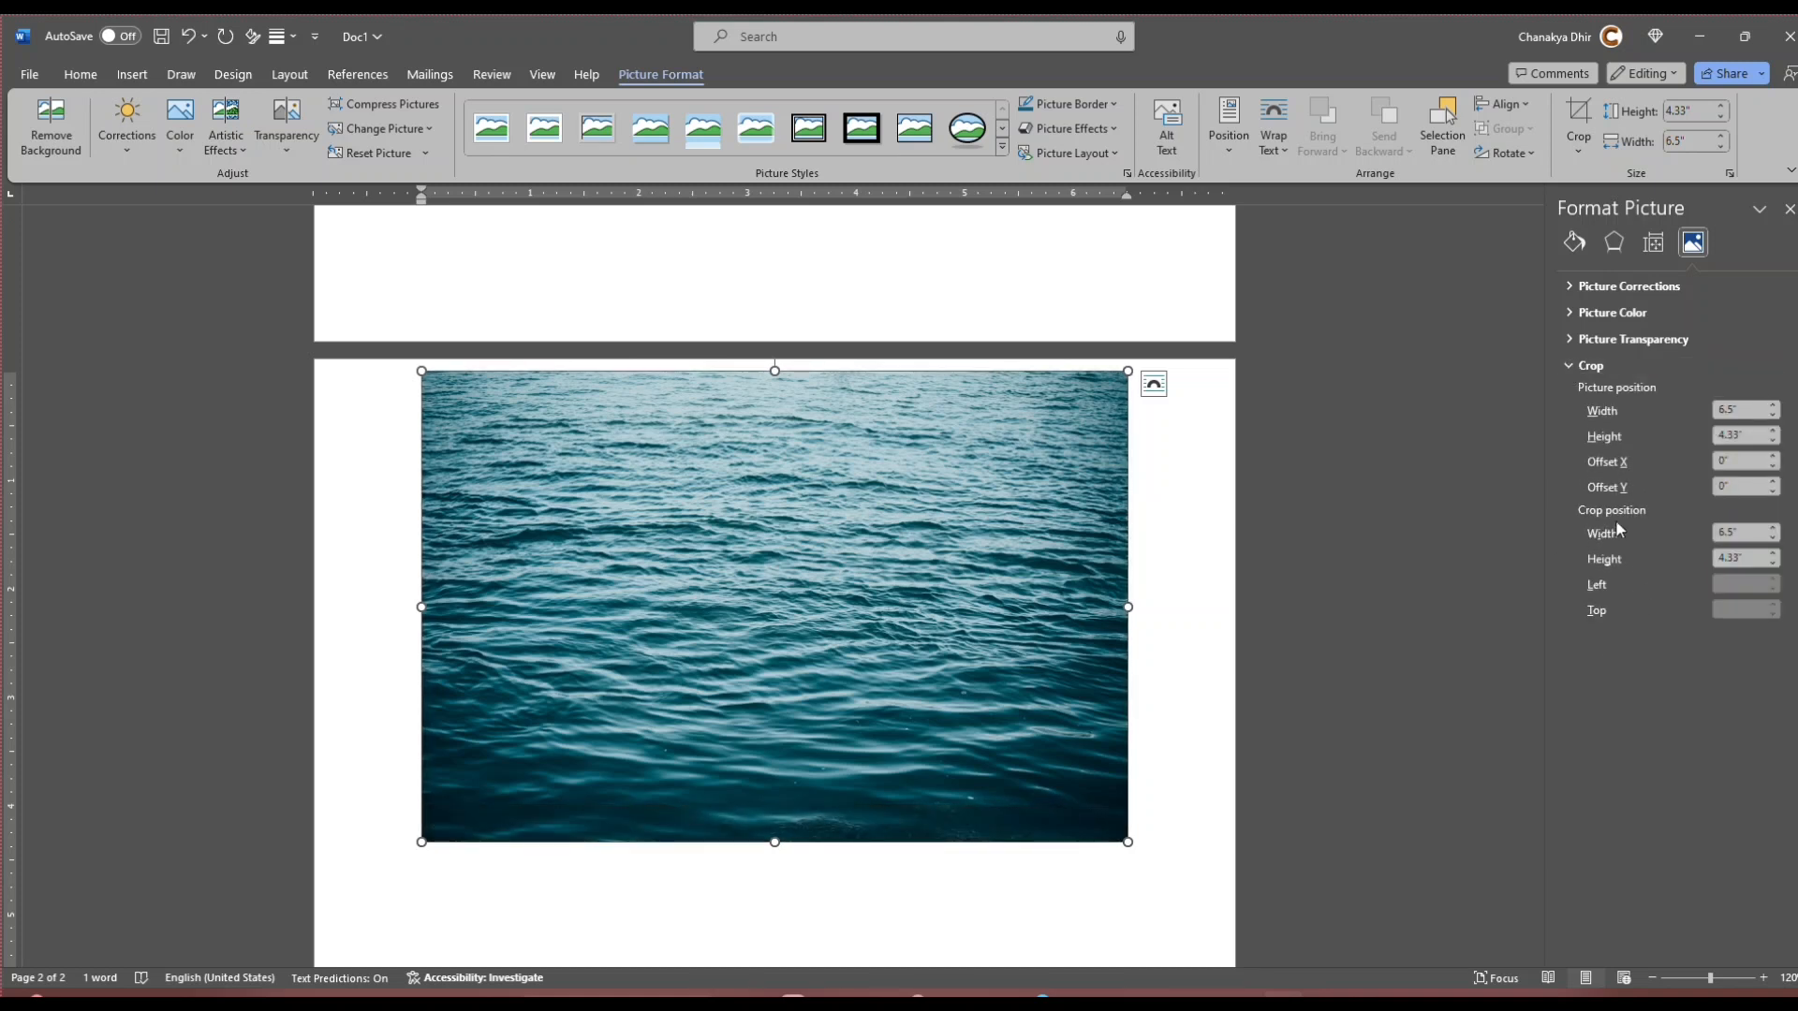
pyautogui.click(1753, 532)
pyautogui.moveTo(1747, 533); pyautogui.dragTo(1718, 534)
pyautogui.write('3.02')
# Step: Set the ocean picture's crop height to 6.29" and reopen its crop settings
pyautogui.click(1751, 559)
pyautogui.doubleClick(1751, 559)
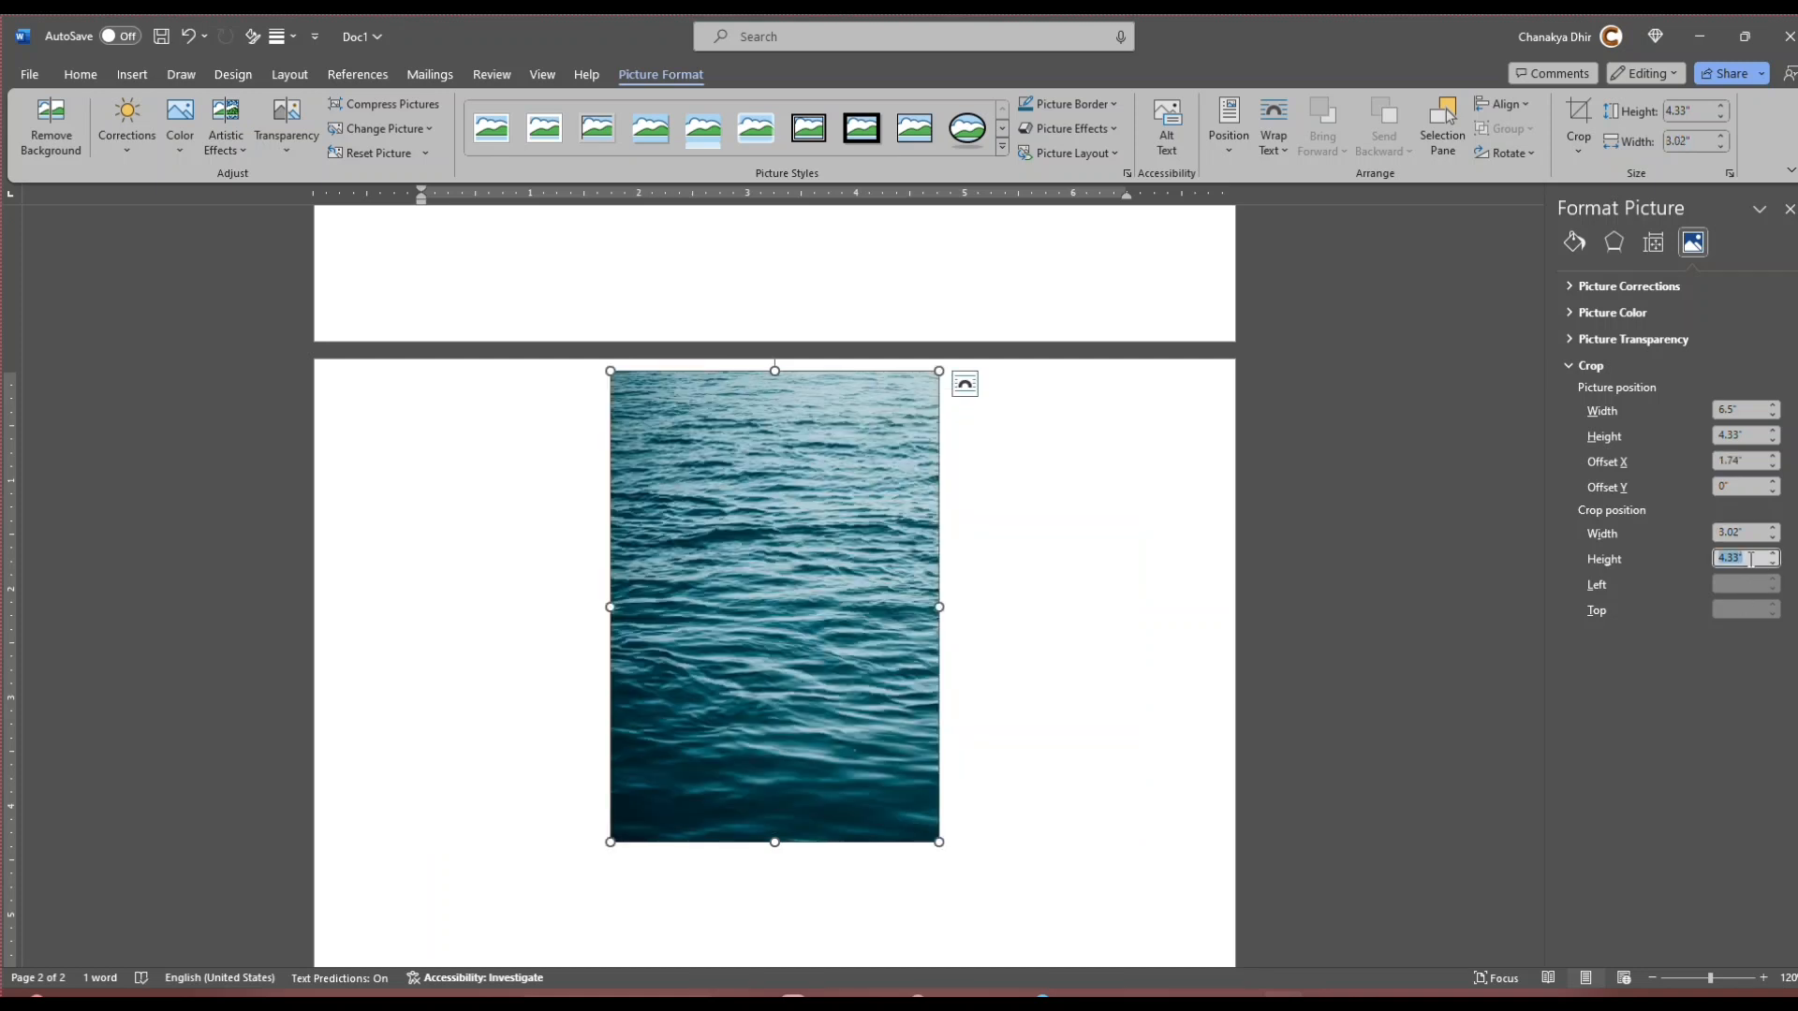
pyautogui.write('6.29')
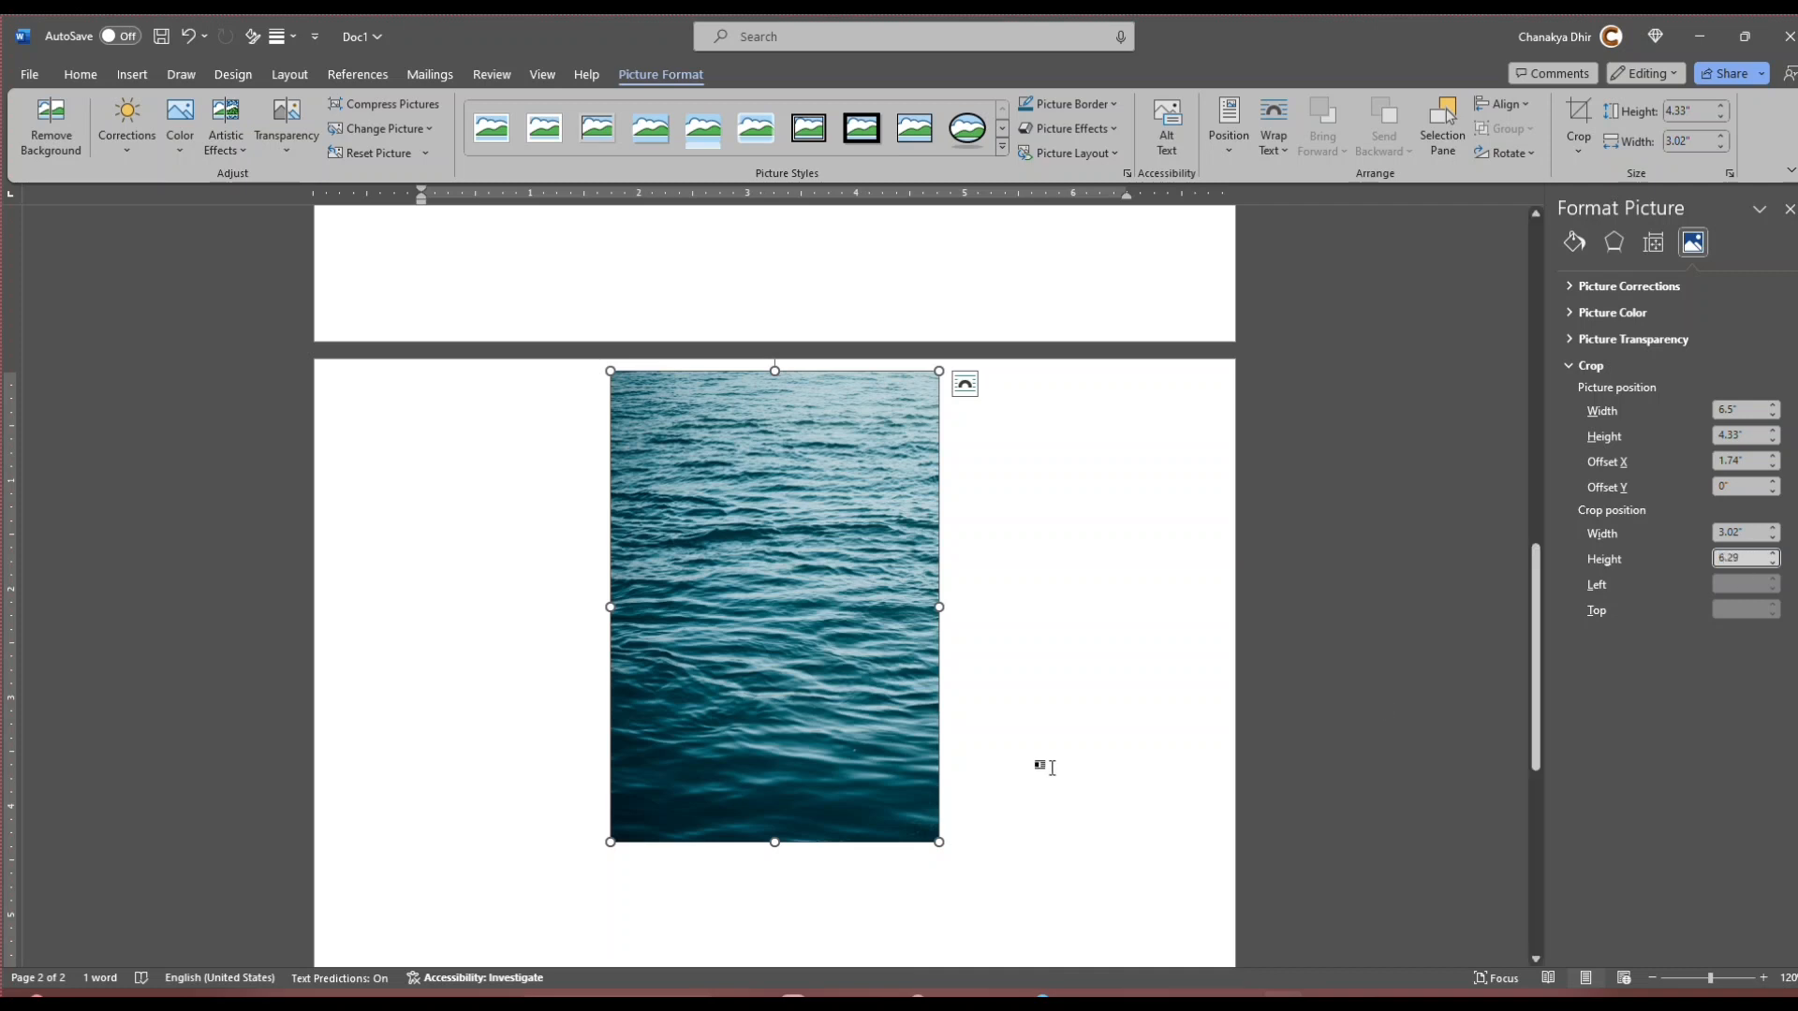
pyautogui.click(1037, 764)
pyautogui.scroll(-1, 1037, 764)
pyautogui.click(925, 709)
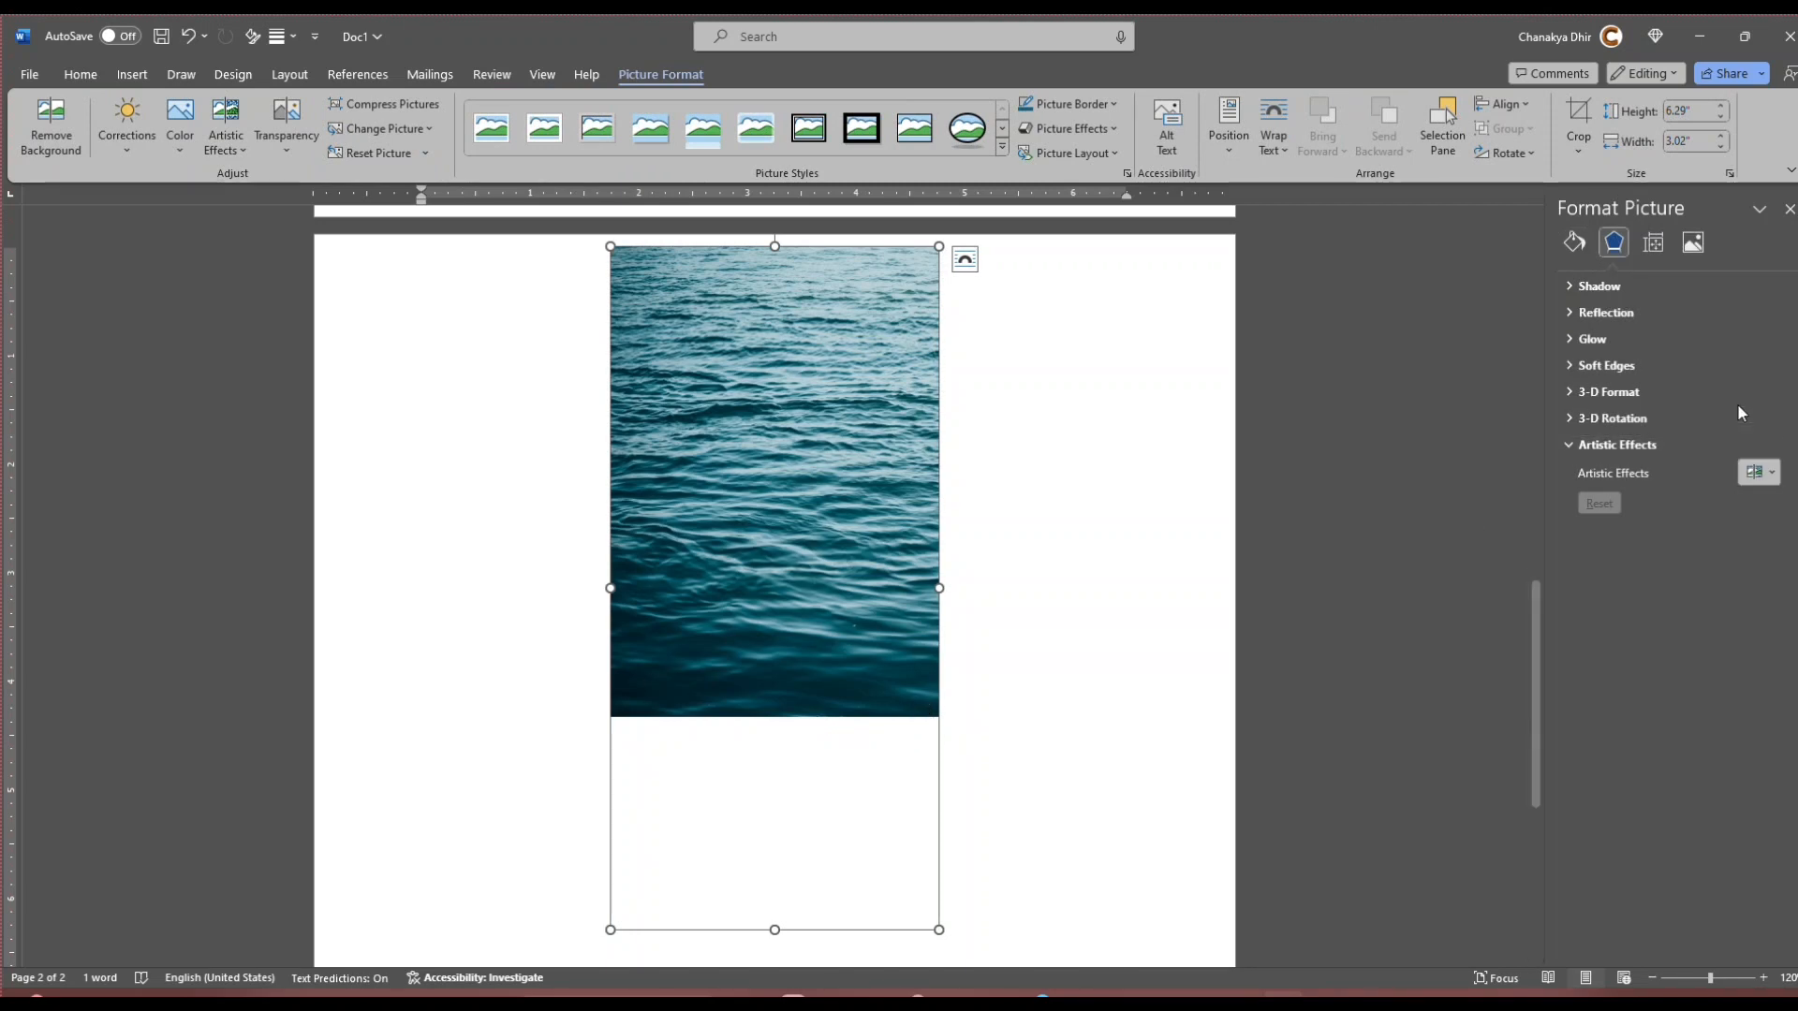
pyautogui.click(1693, 242)
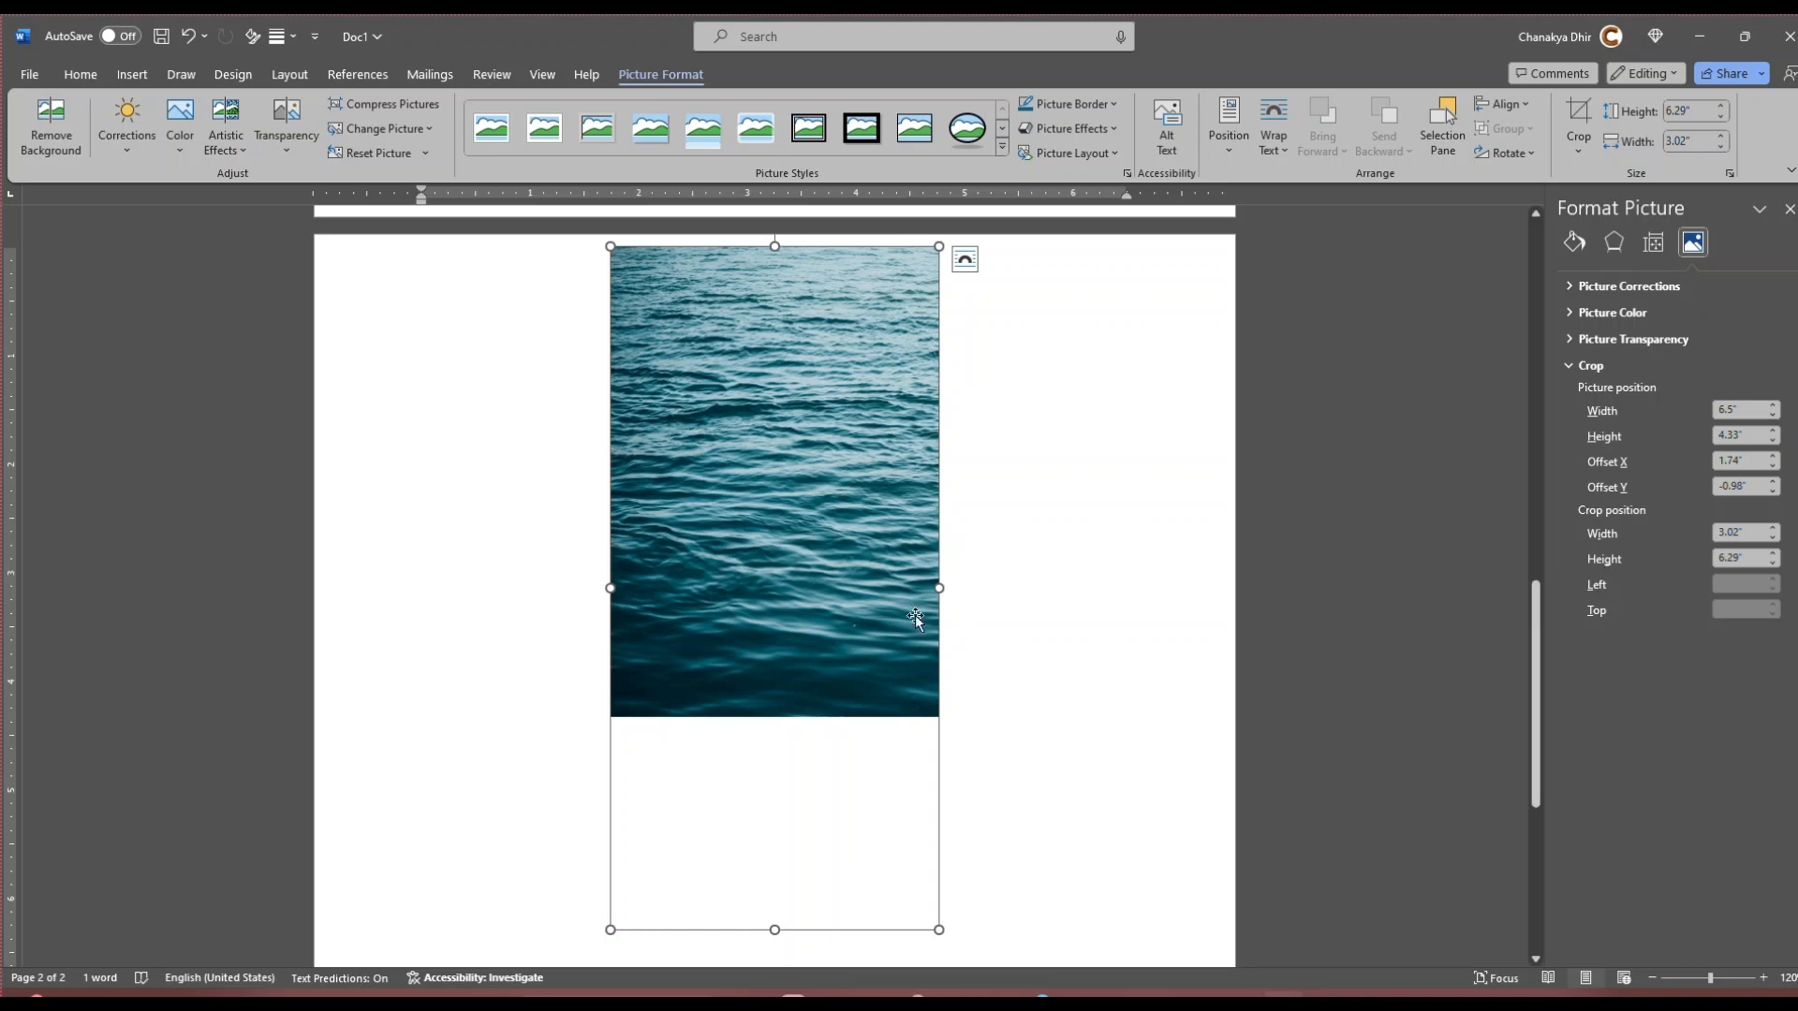
# Step: Set the ocean picture's crop height to 6.33" to match the phone case picture on the first page
pyautogui.scroll(10, 856, 599)
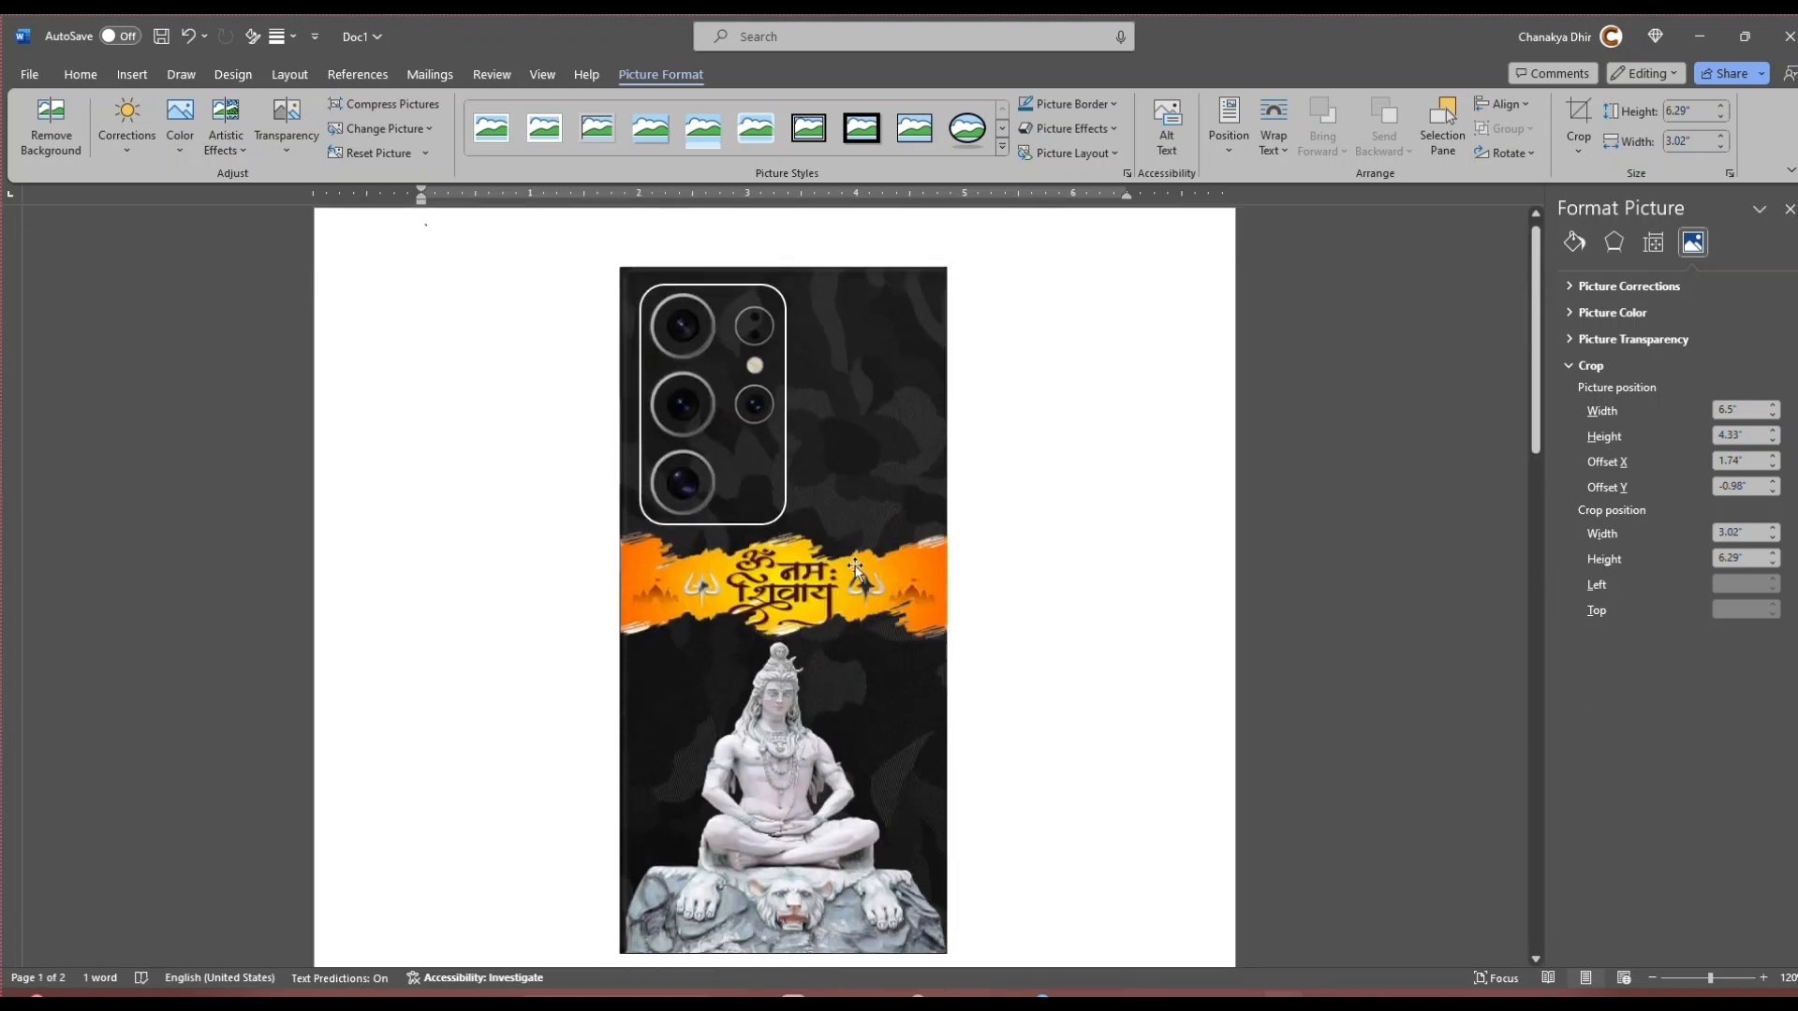
pyautogui.click(884, 435)
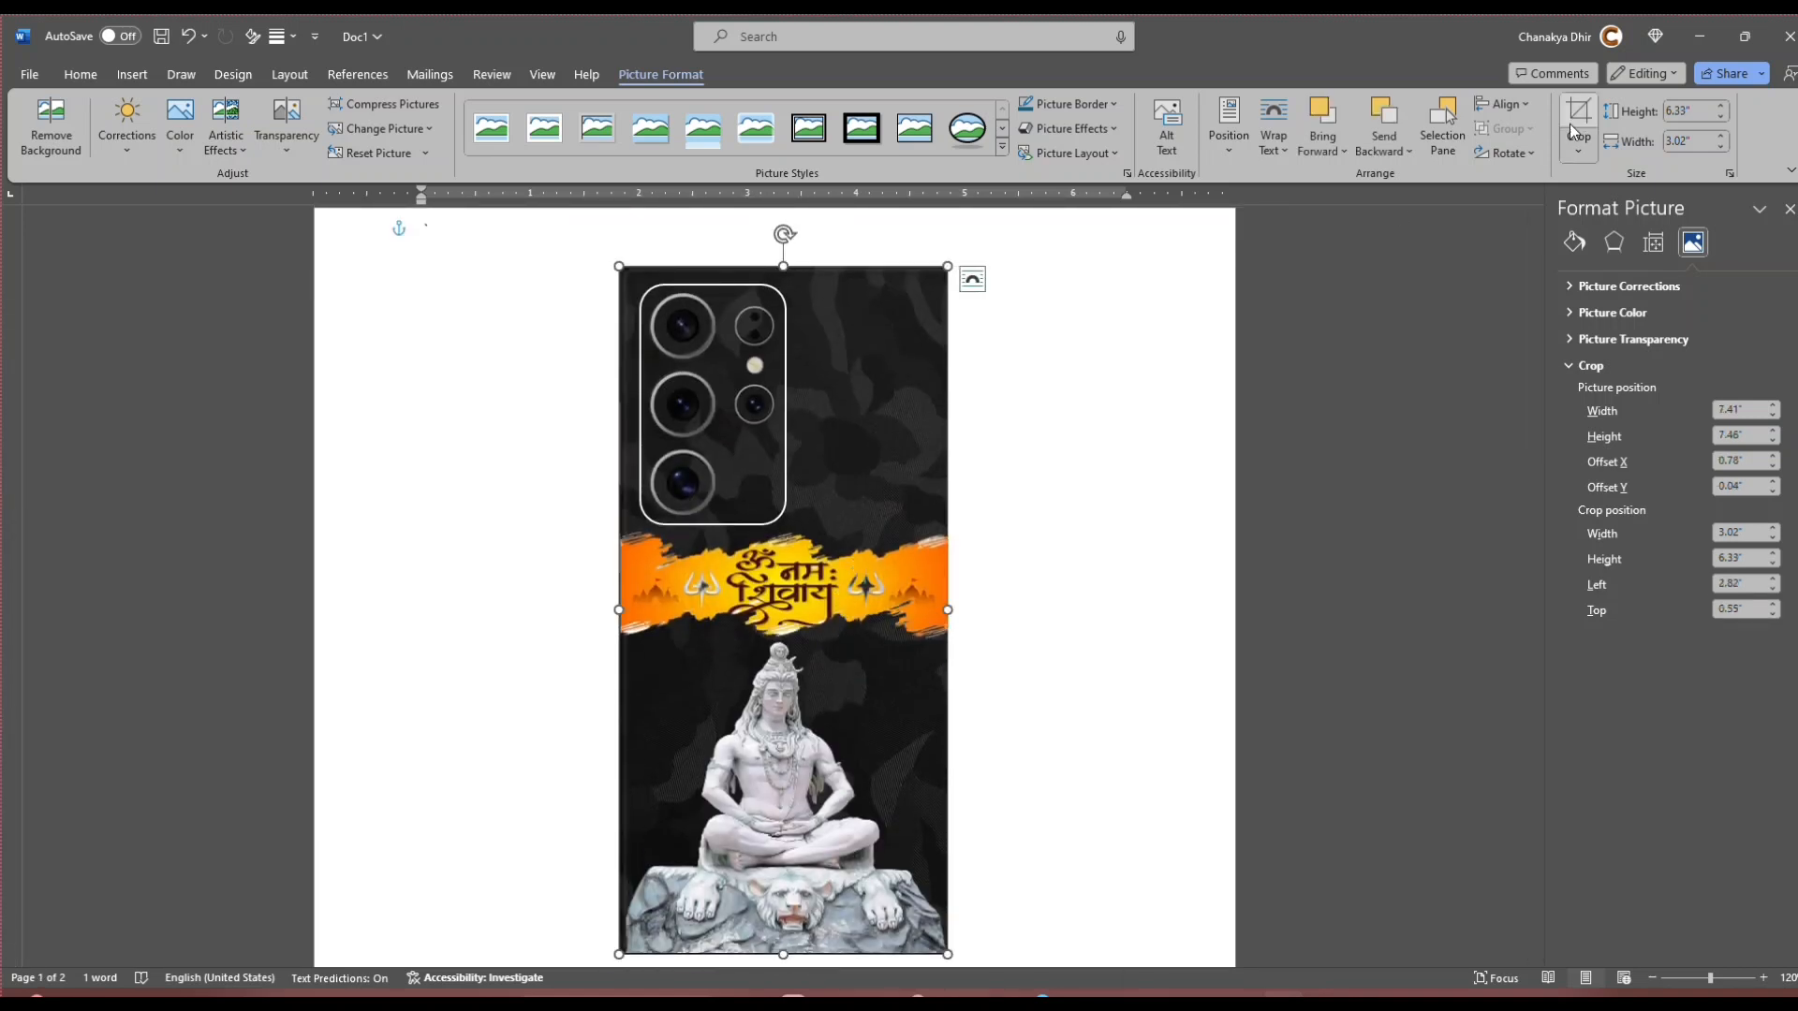
pyautogui.scroll(-1, 740, 789)
pyautogui.scroll(-8, 740, 789)
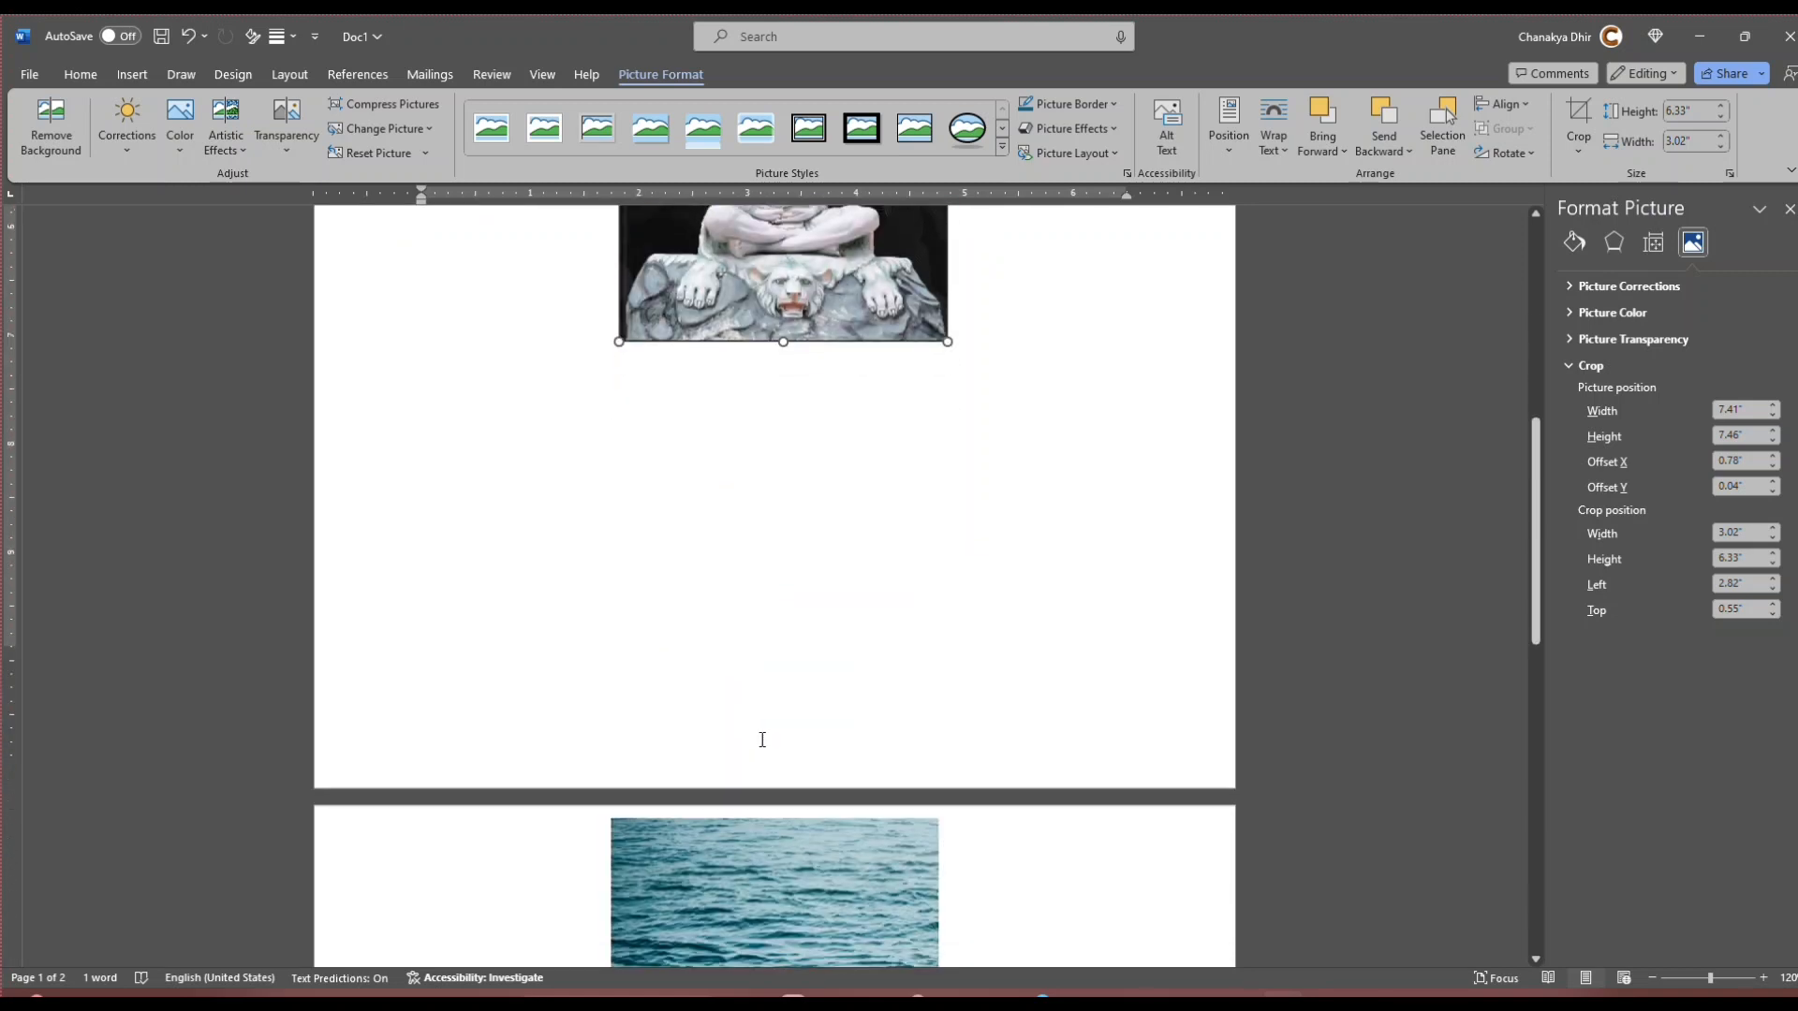
pyautogui.click(798, 749)
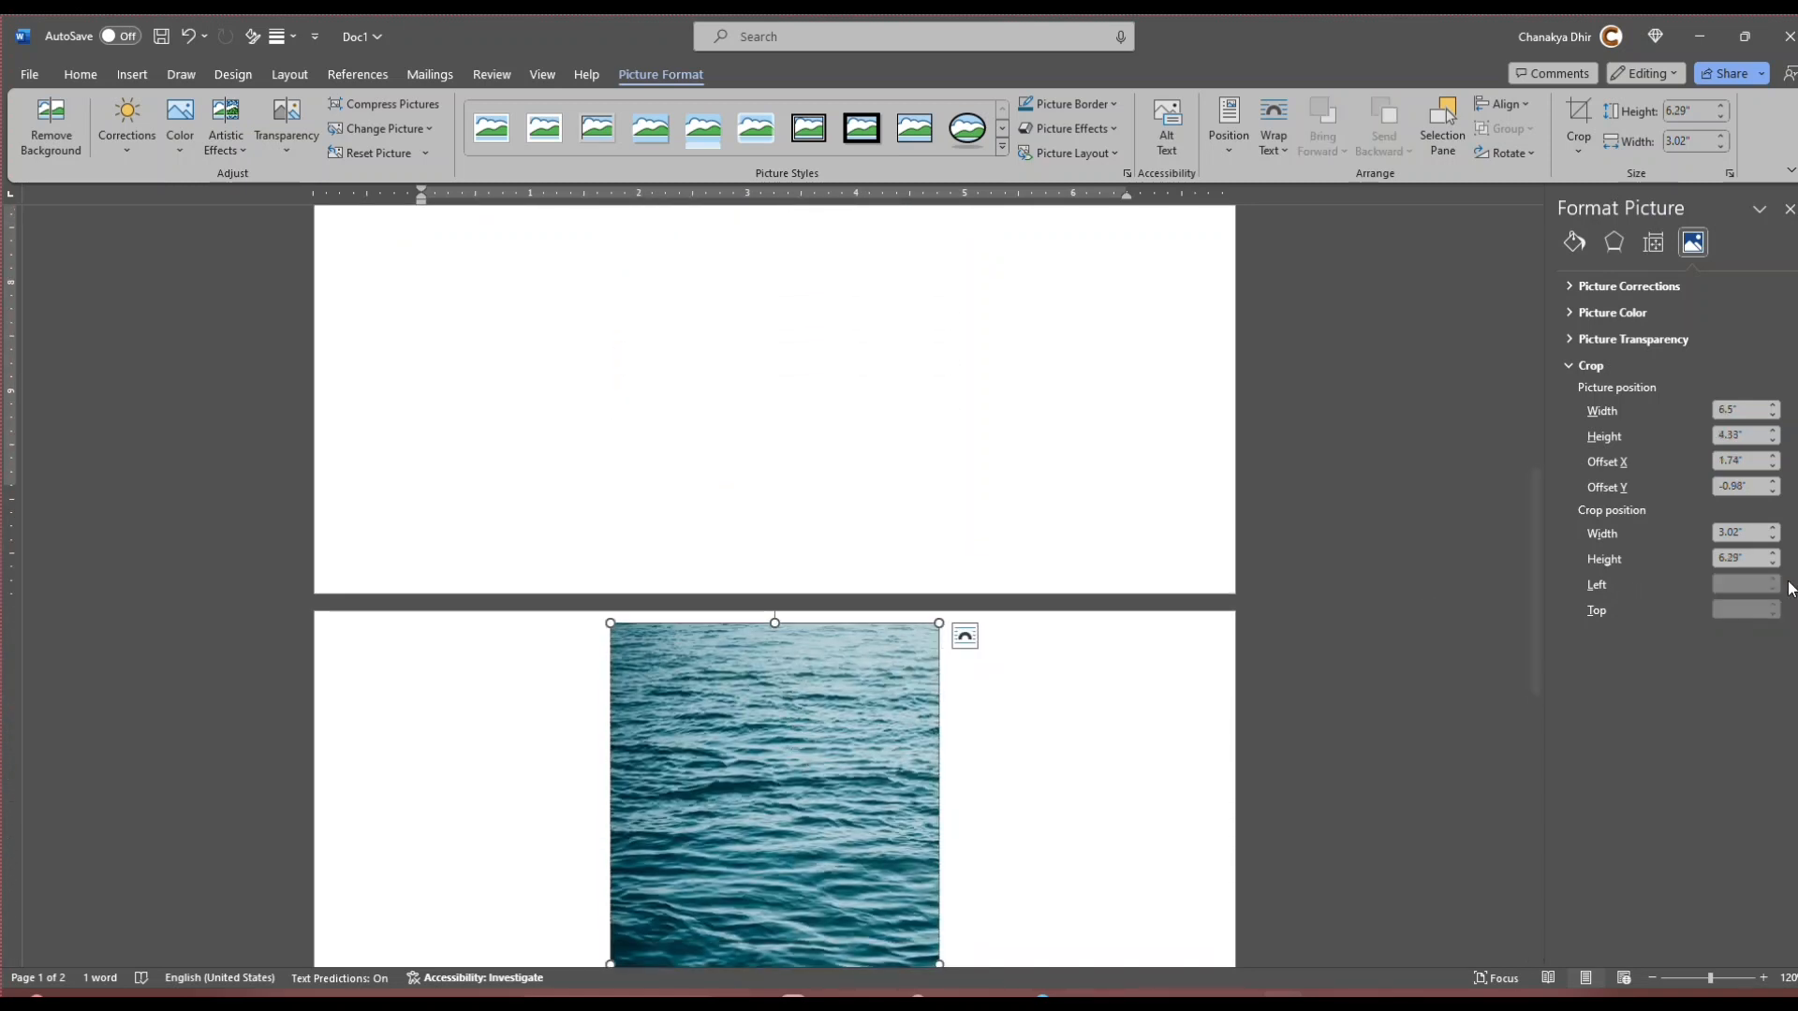
pyautogui.click(1744, 559)
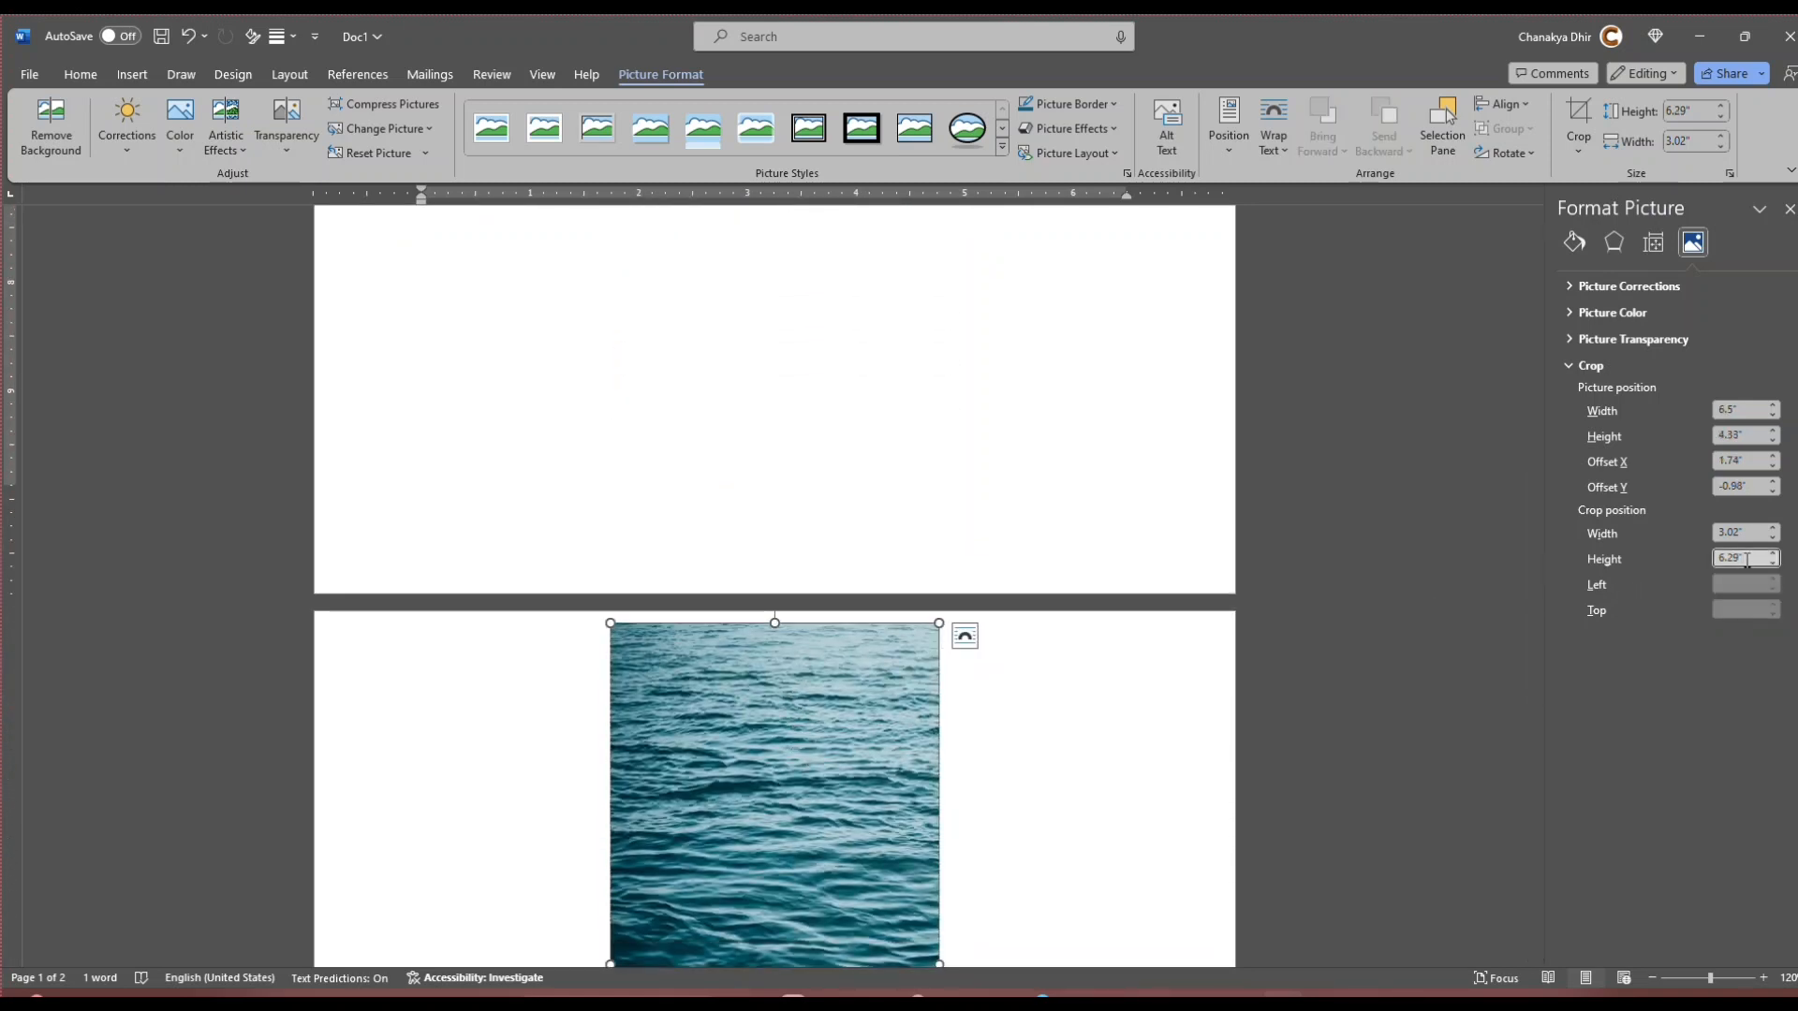
pyautogui.press('BackSpace')
pyautogui.press('BackSpace')
pyautogui.write('33')
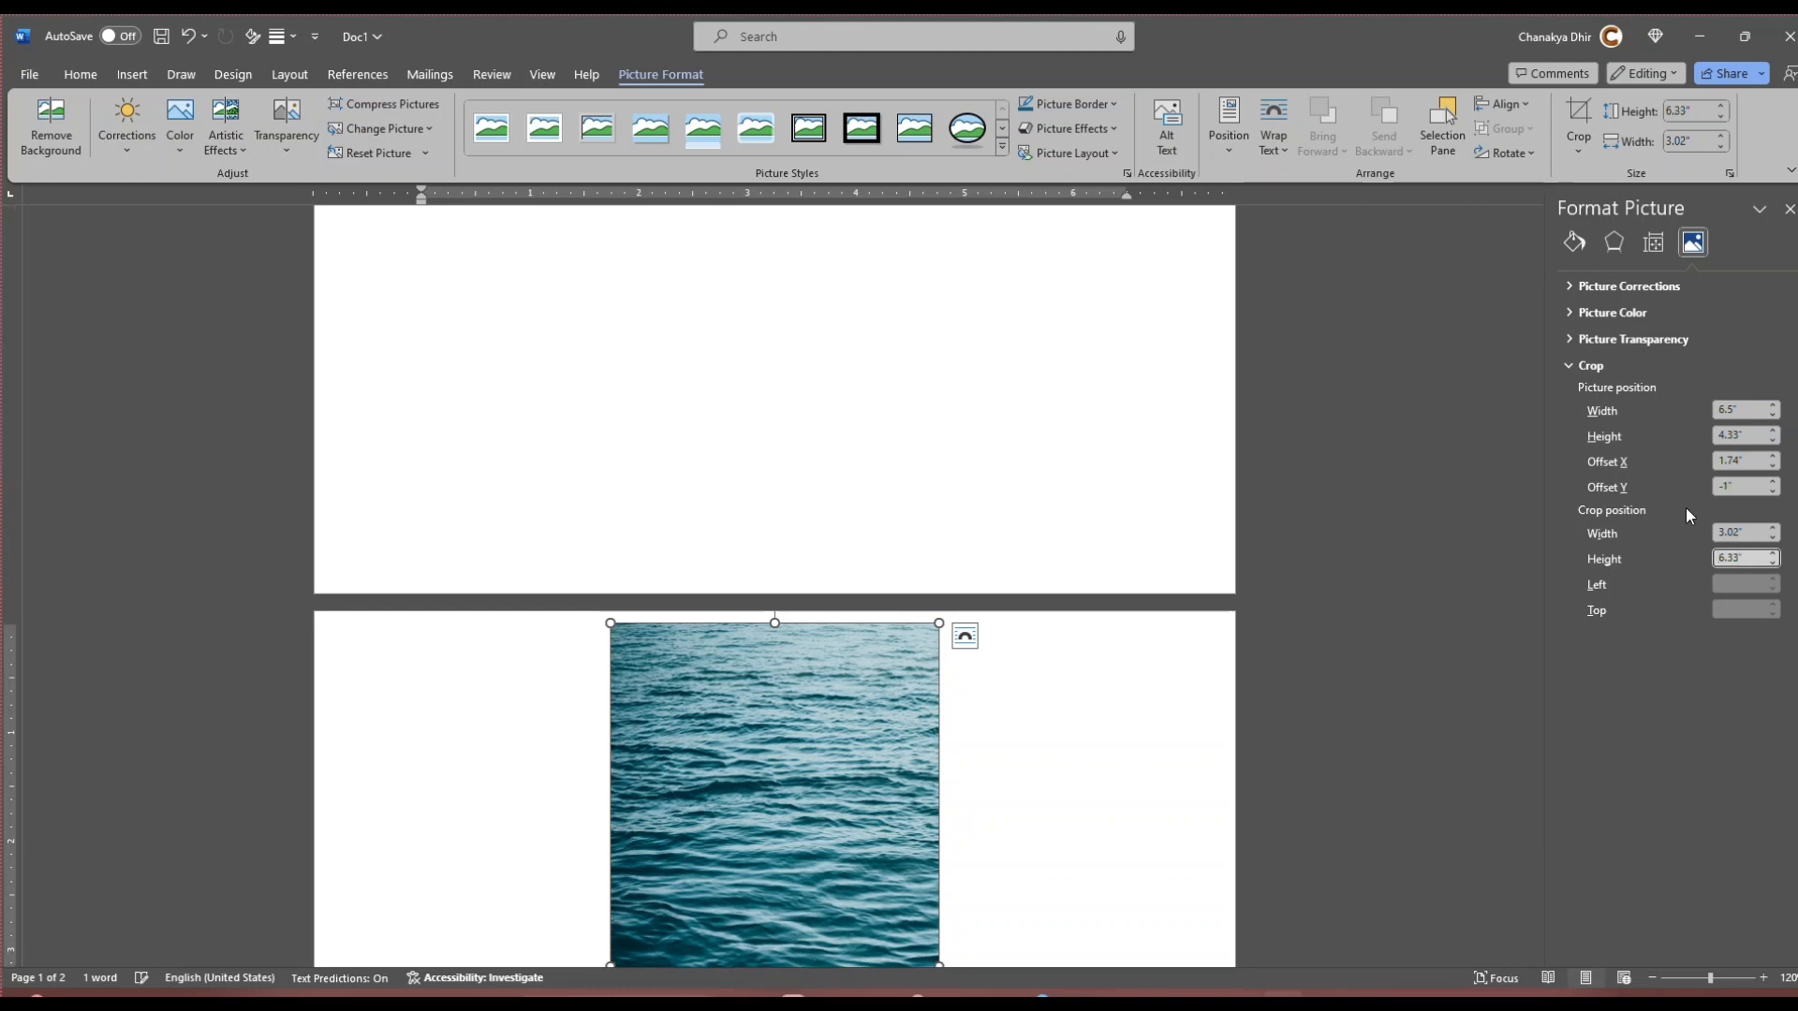
pyautogui.scroll(-5, 651, 879)
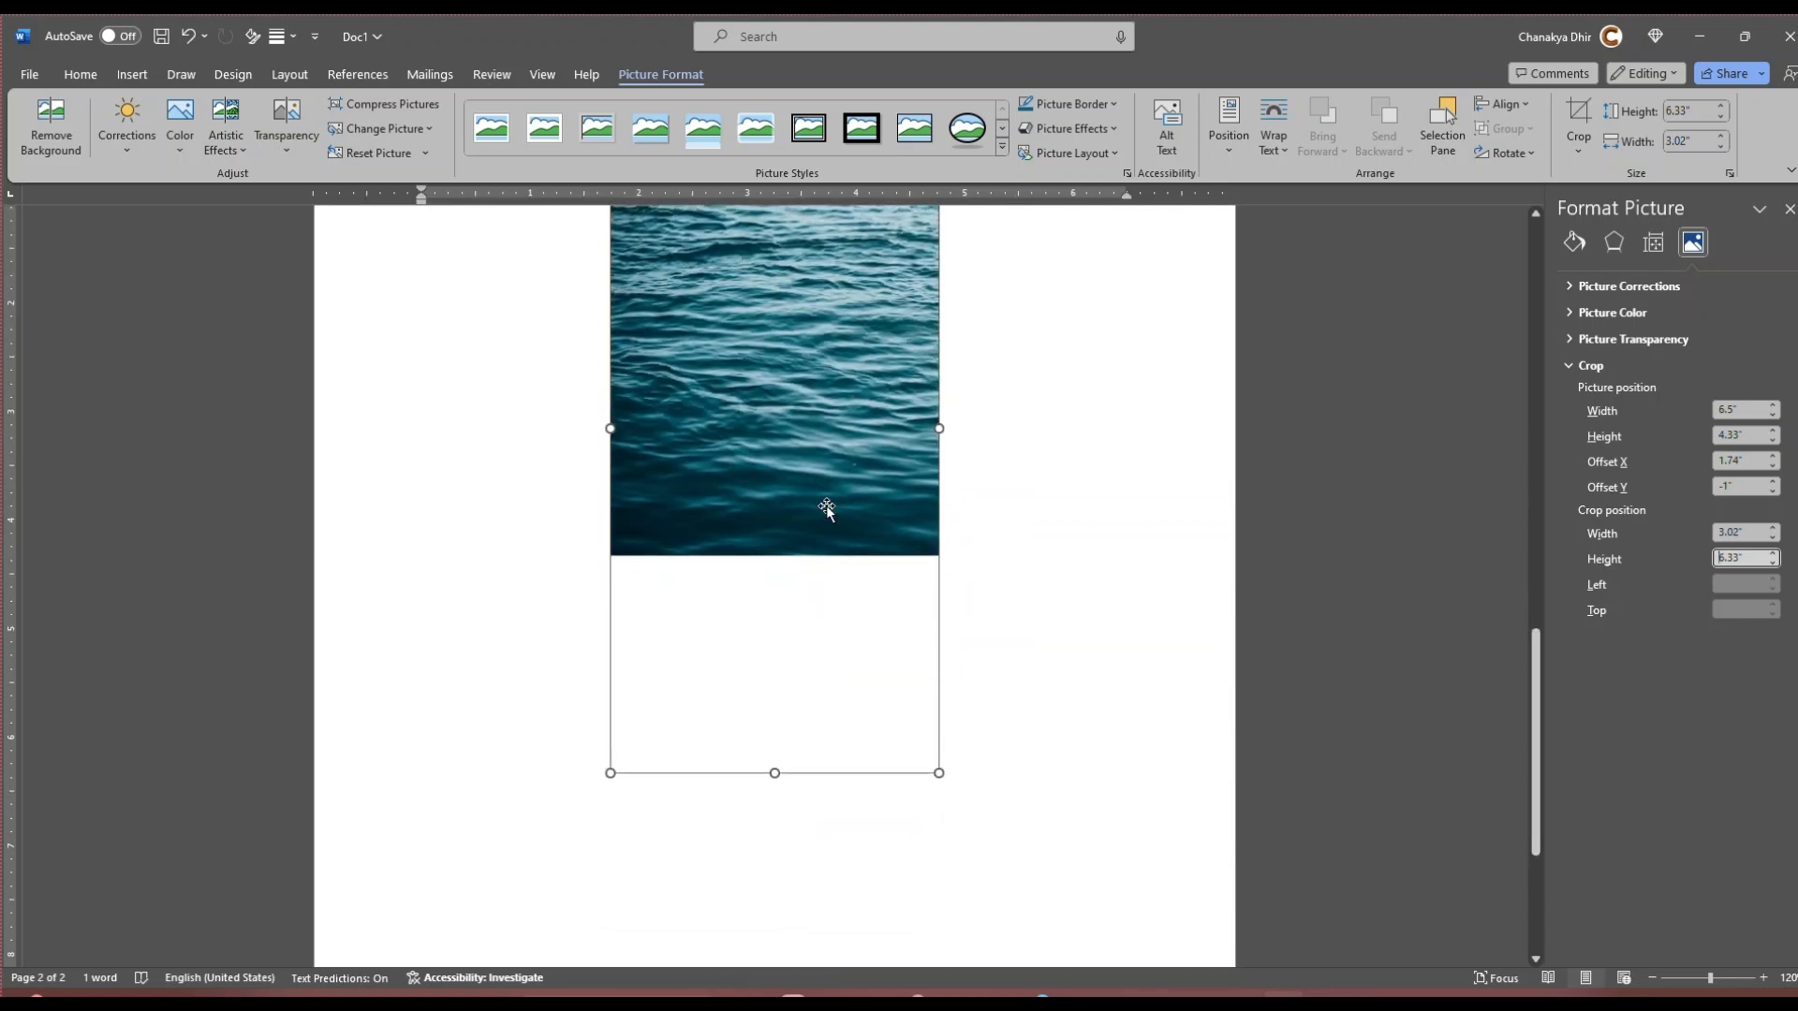
pyautogui.click(828, 511)
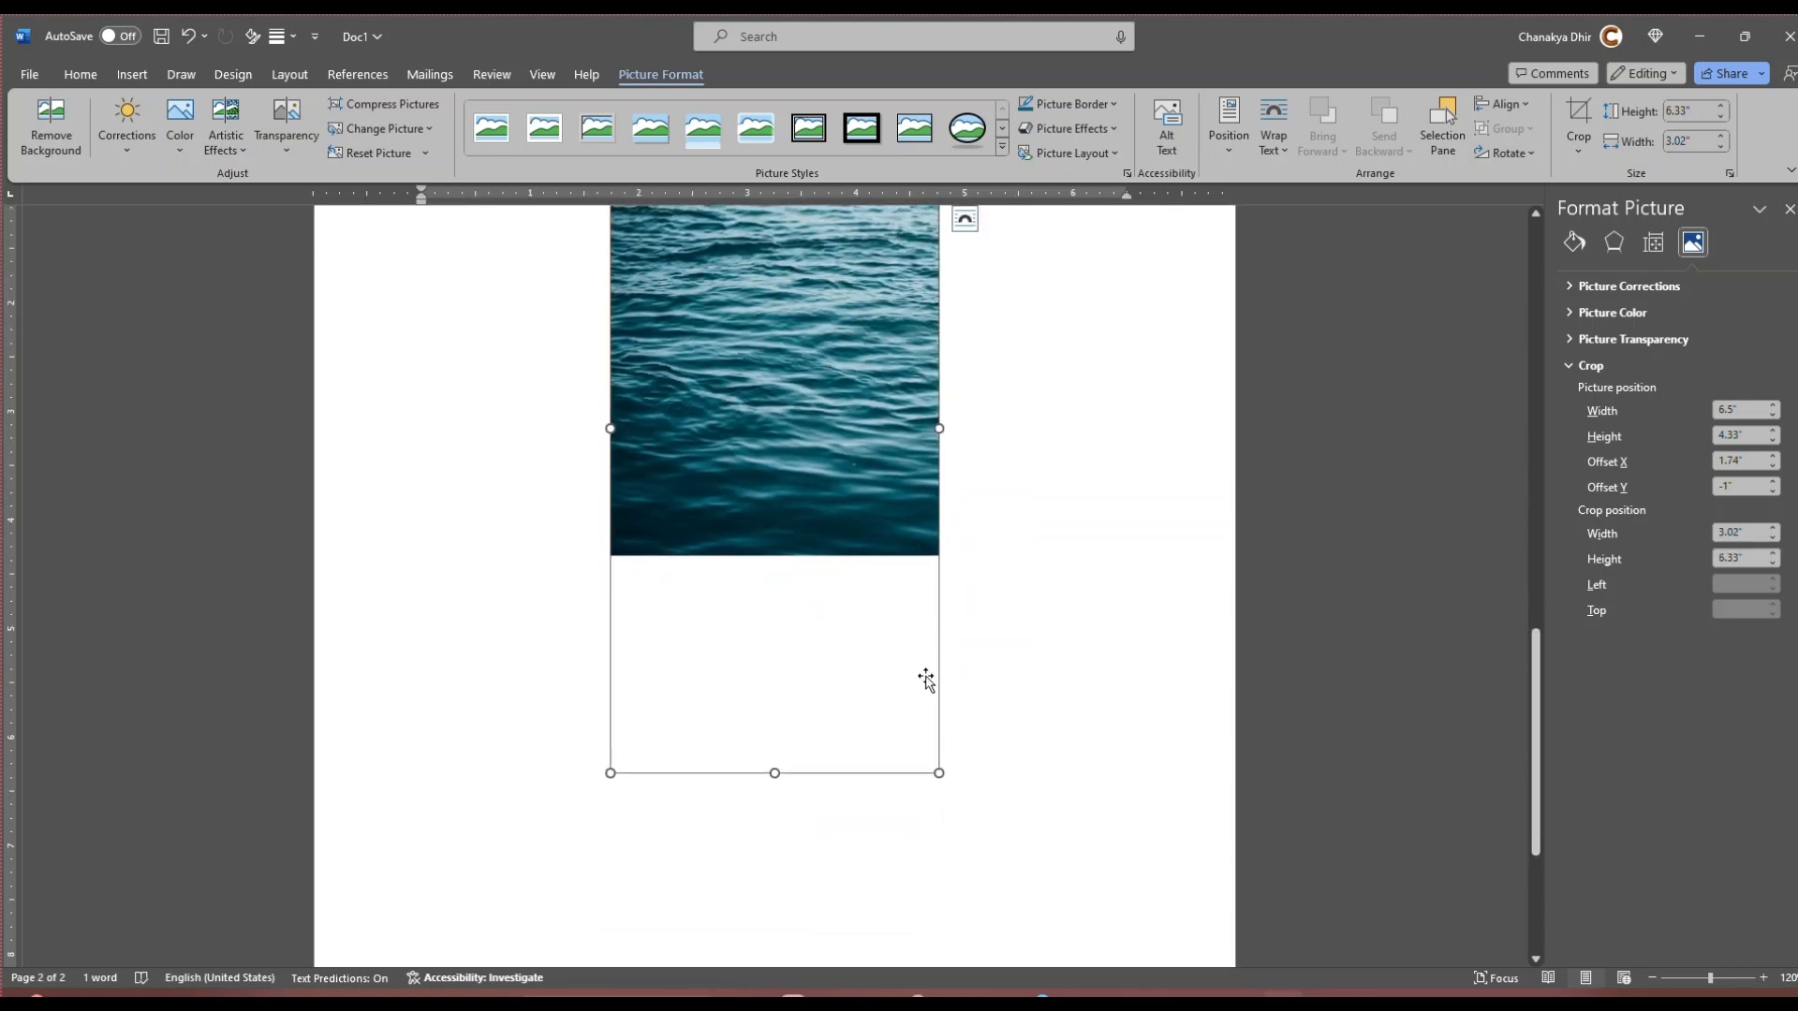
# Step: Stretch the ocean picture inside its crop frame to about 6.55" high and shift it so its middle part fills the frame
pyautogui.scroll(1, 927, 681)
pyautogui.scroll(2, 1003, 590)
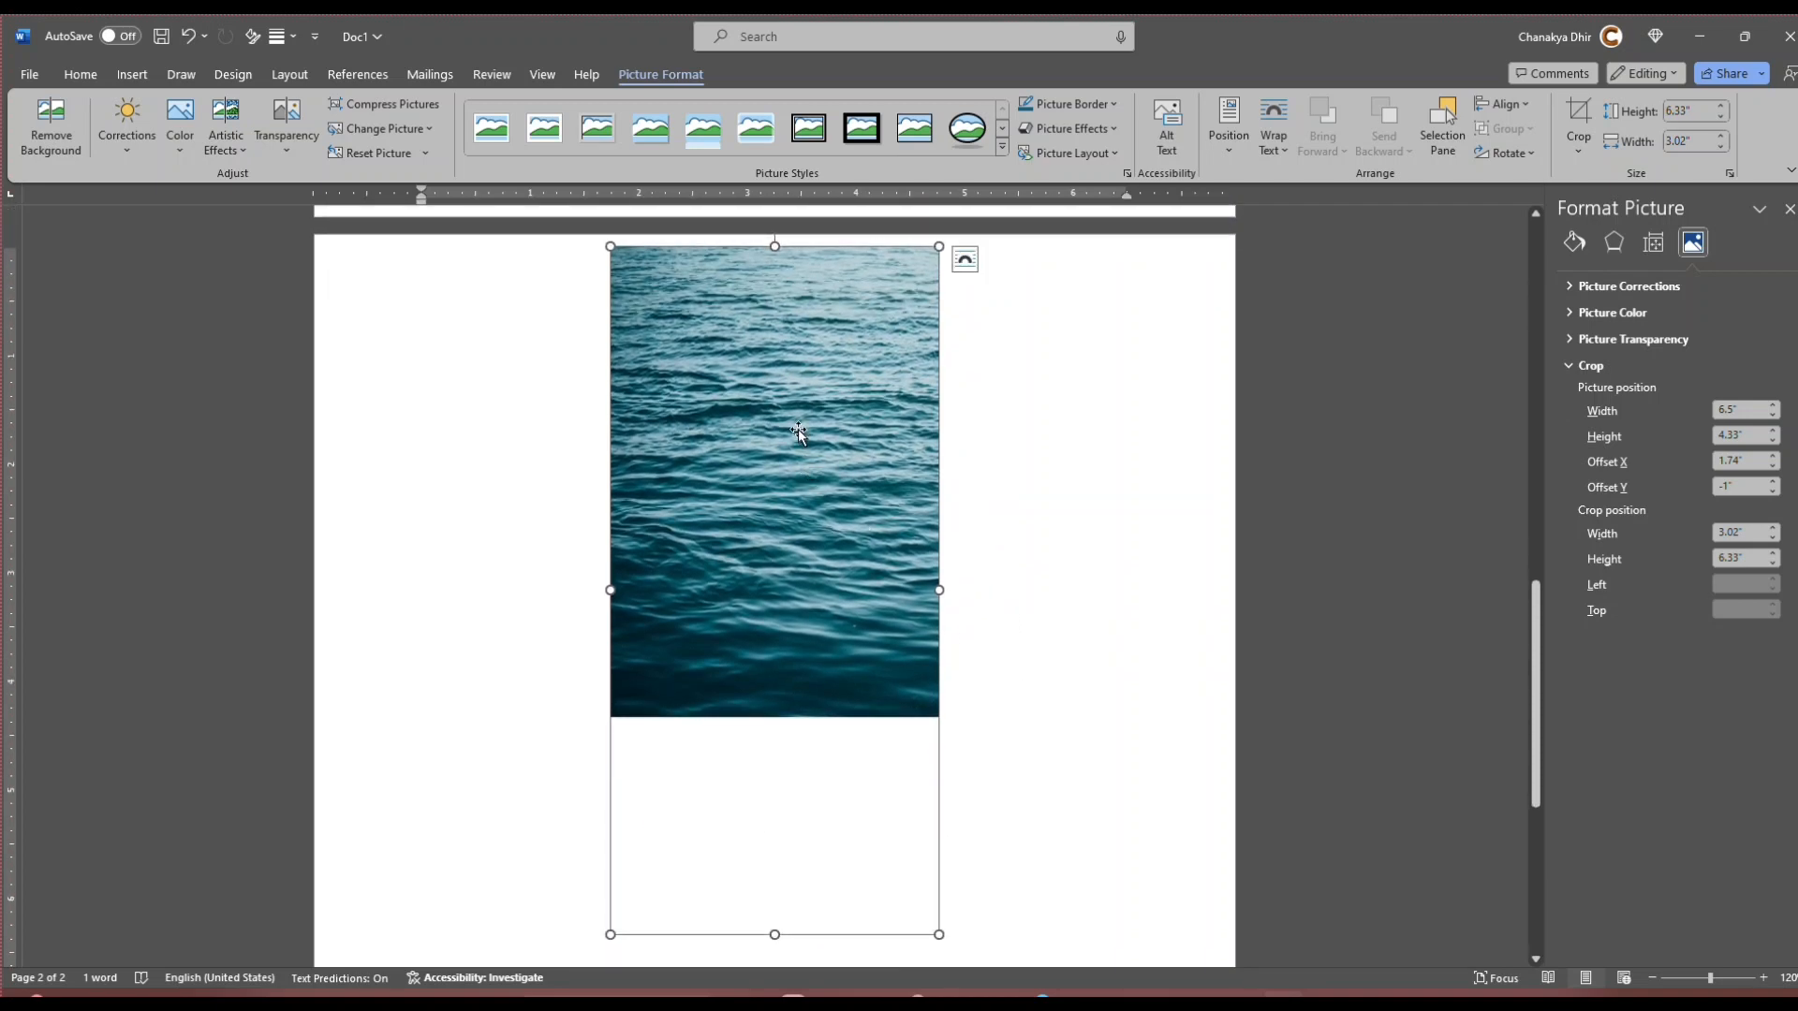
pyautogui.click(1579, 121)
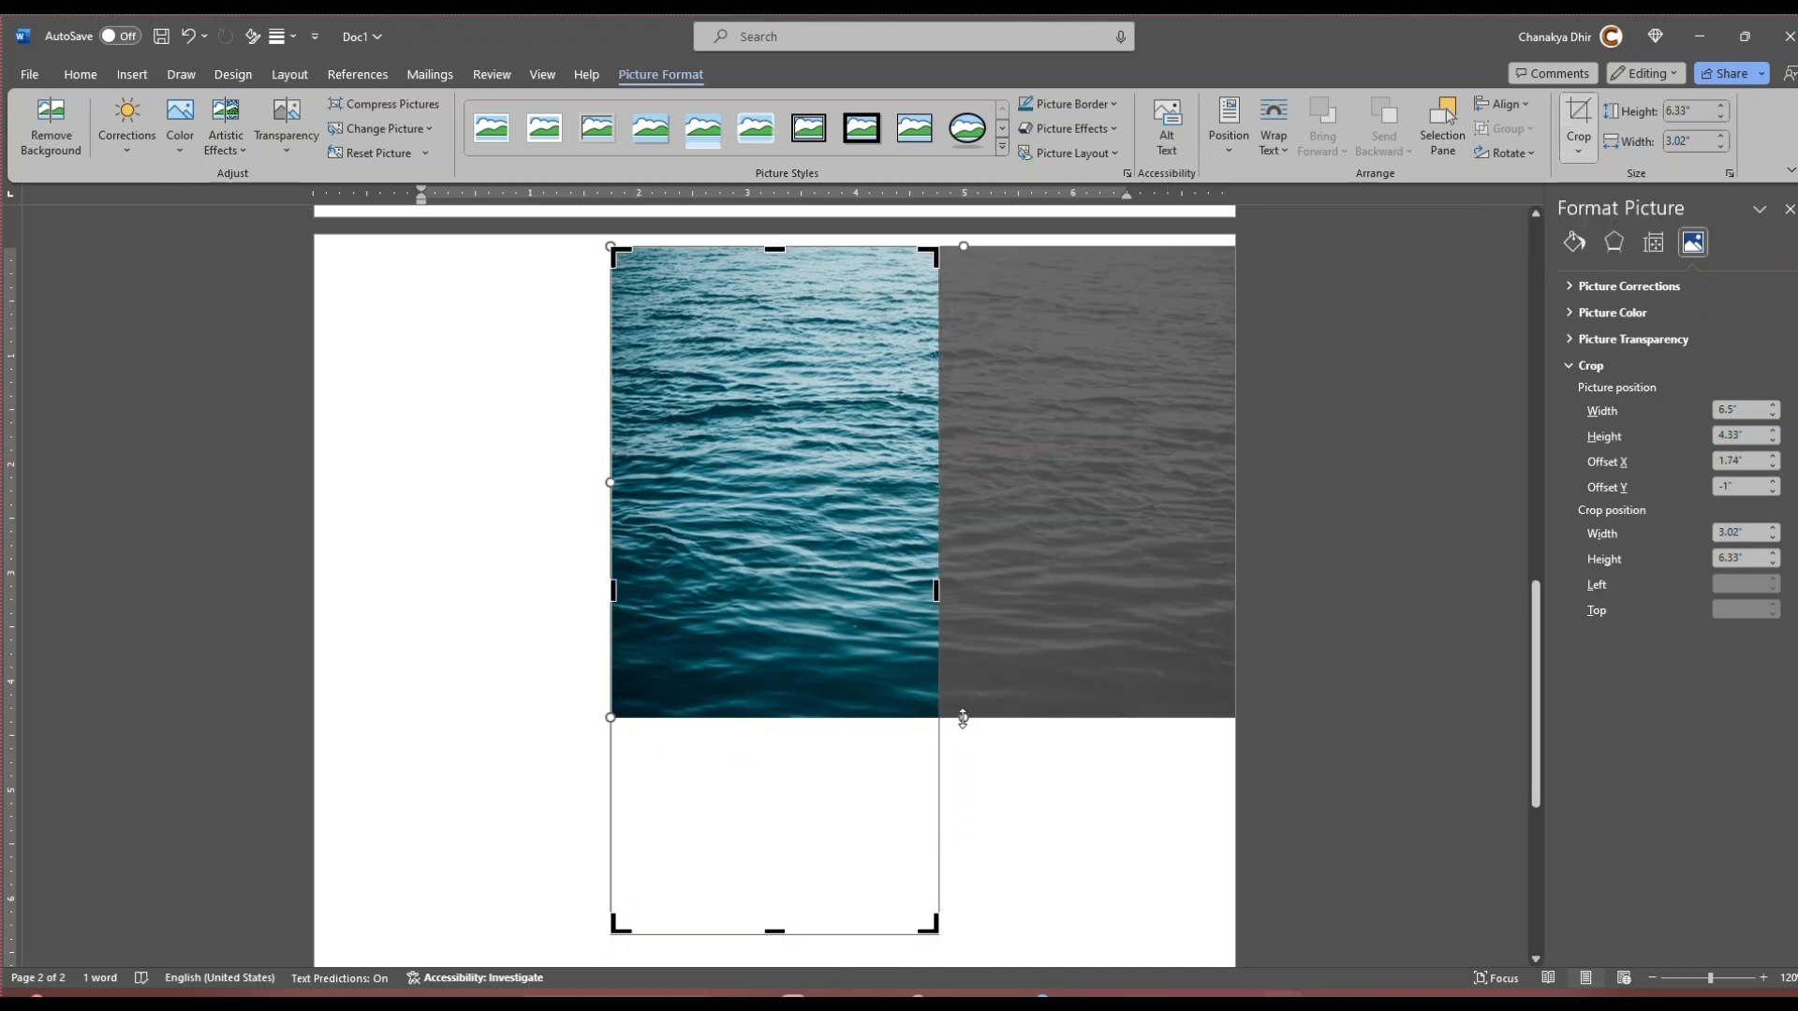
pyautogui.moveTo(963, 718); pyautogui.dragTo(969, 944)
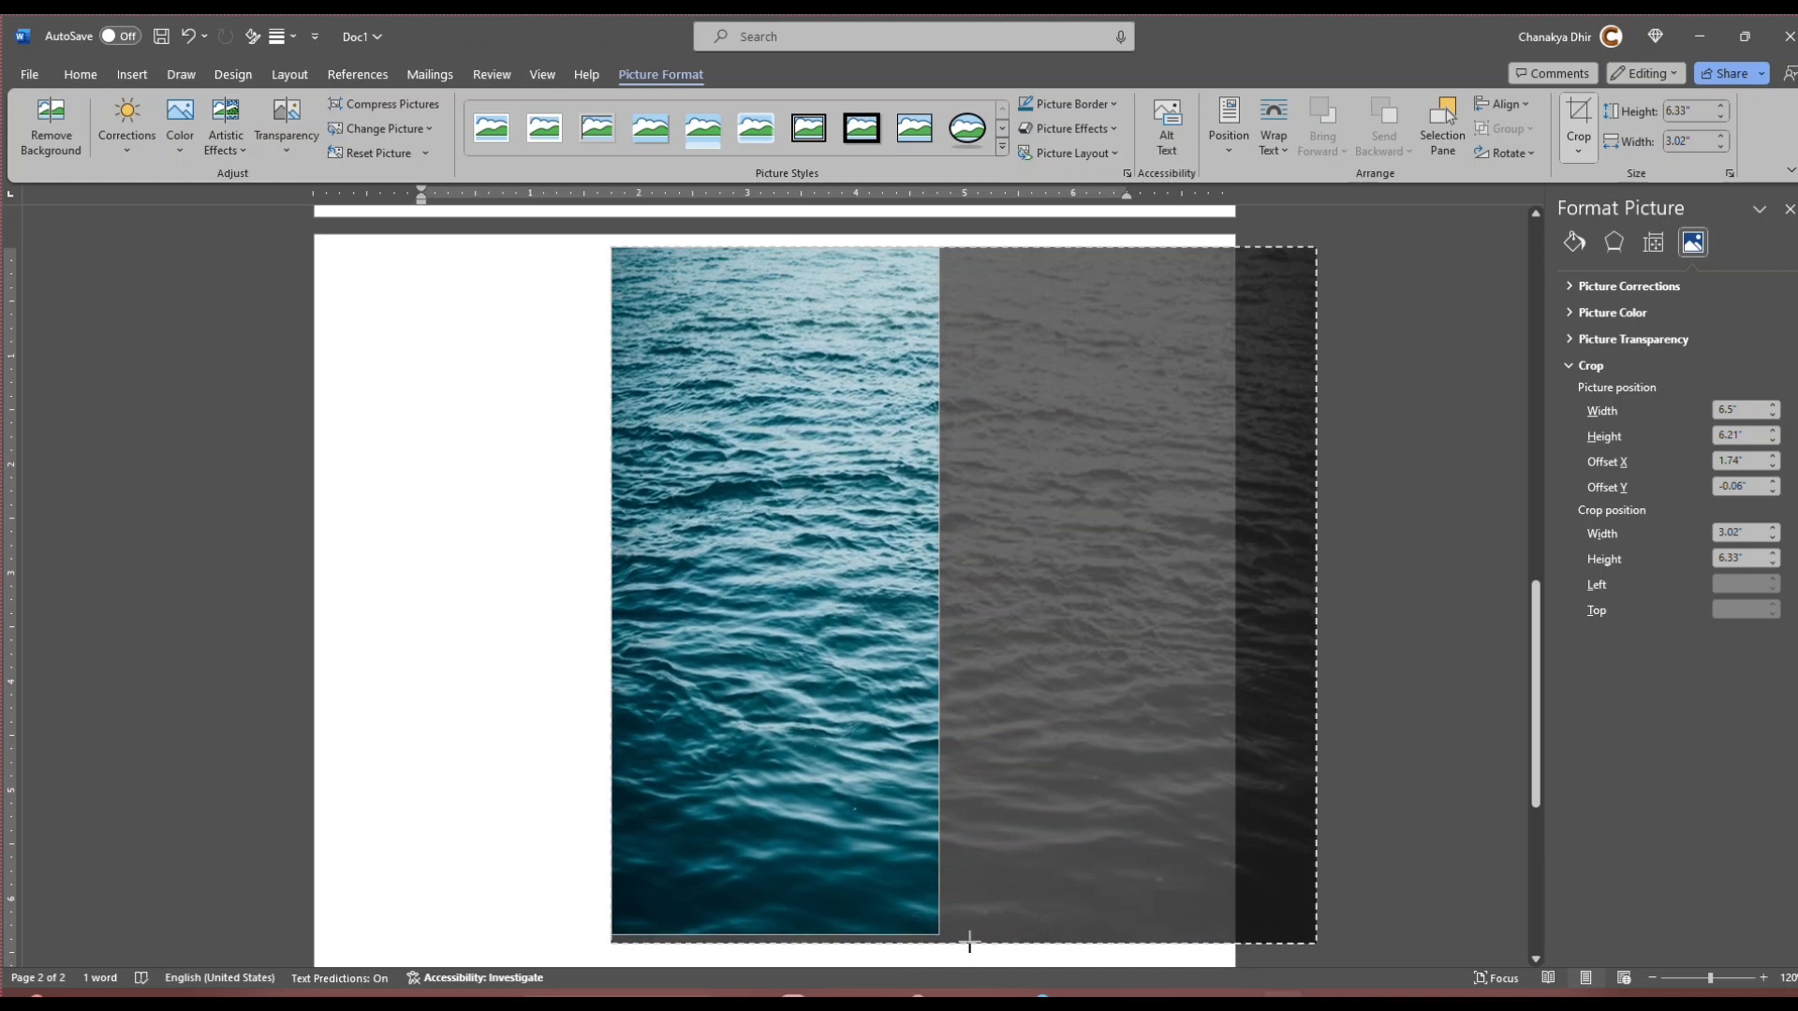
pyautogui.moveTo(1023, 750); pyautogui.dragTo(1020, 712)
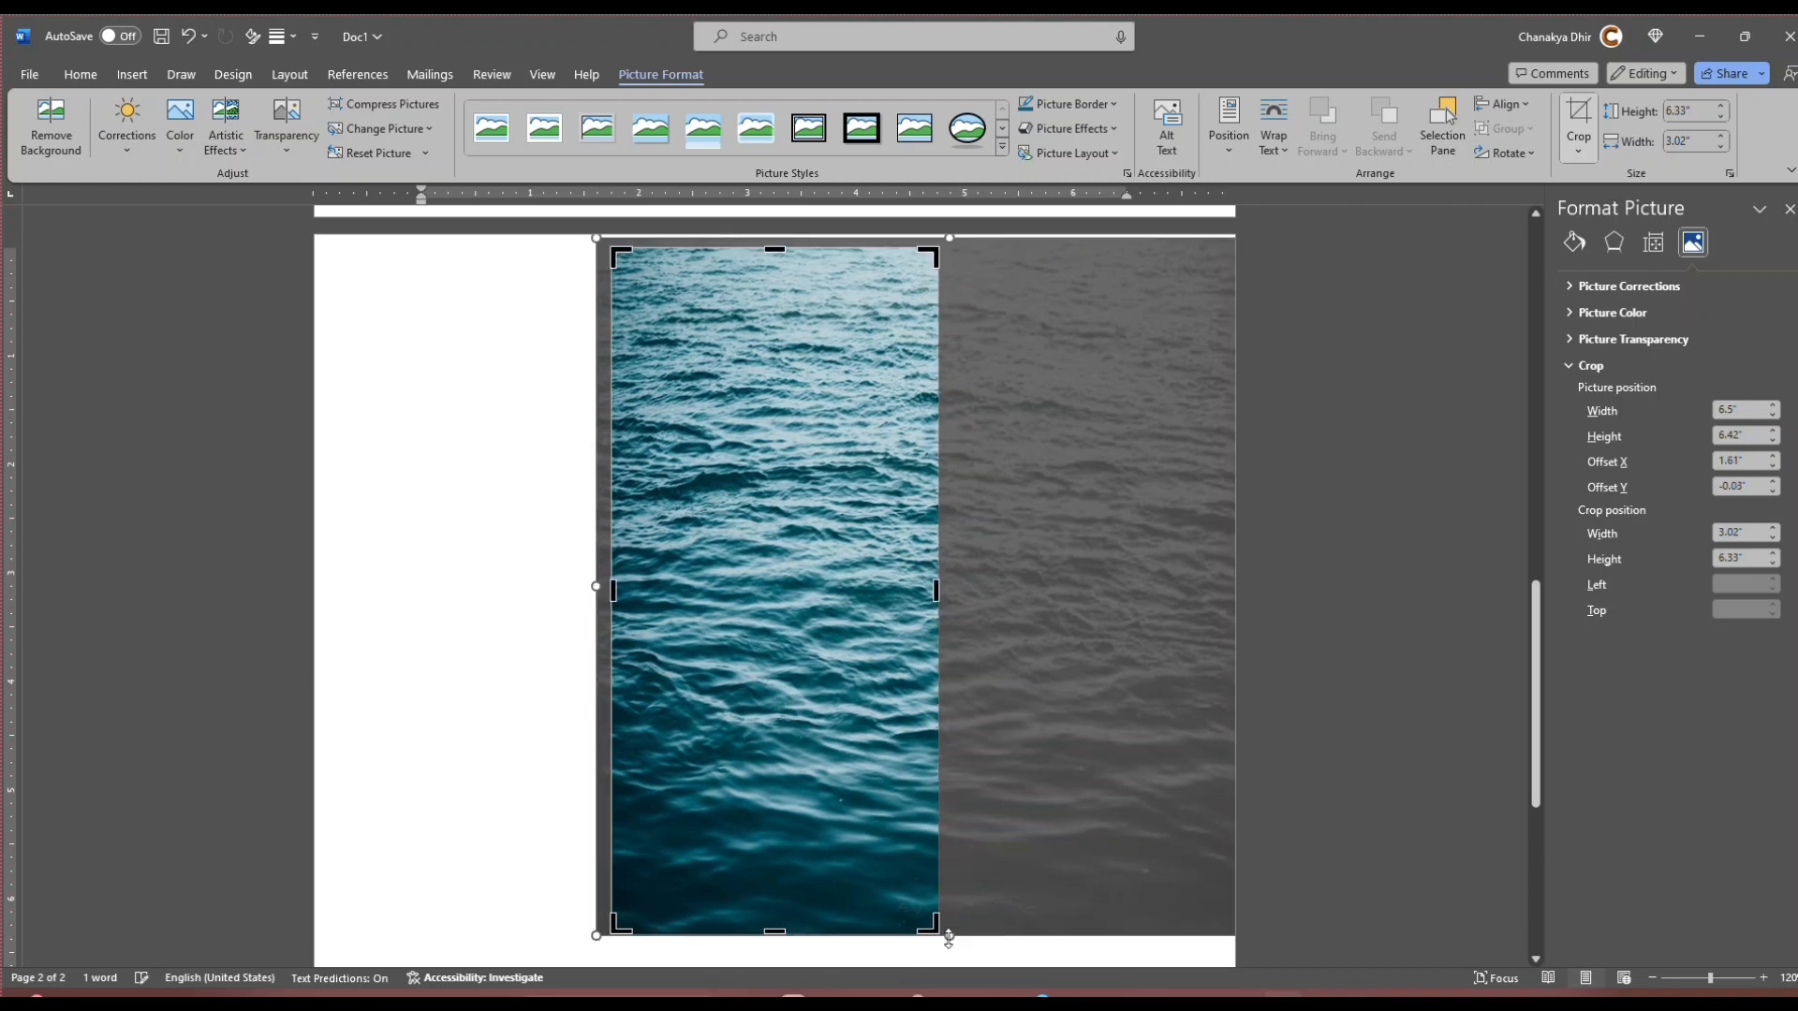
pyautogui.moveTo(951, 936); pyautogui.dragTo(954, 949)
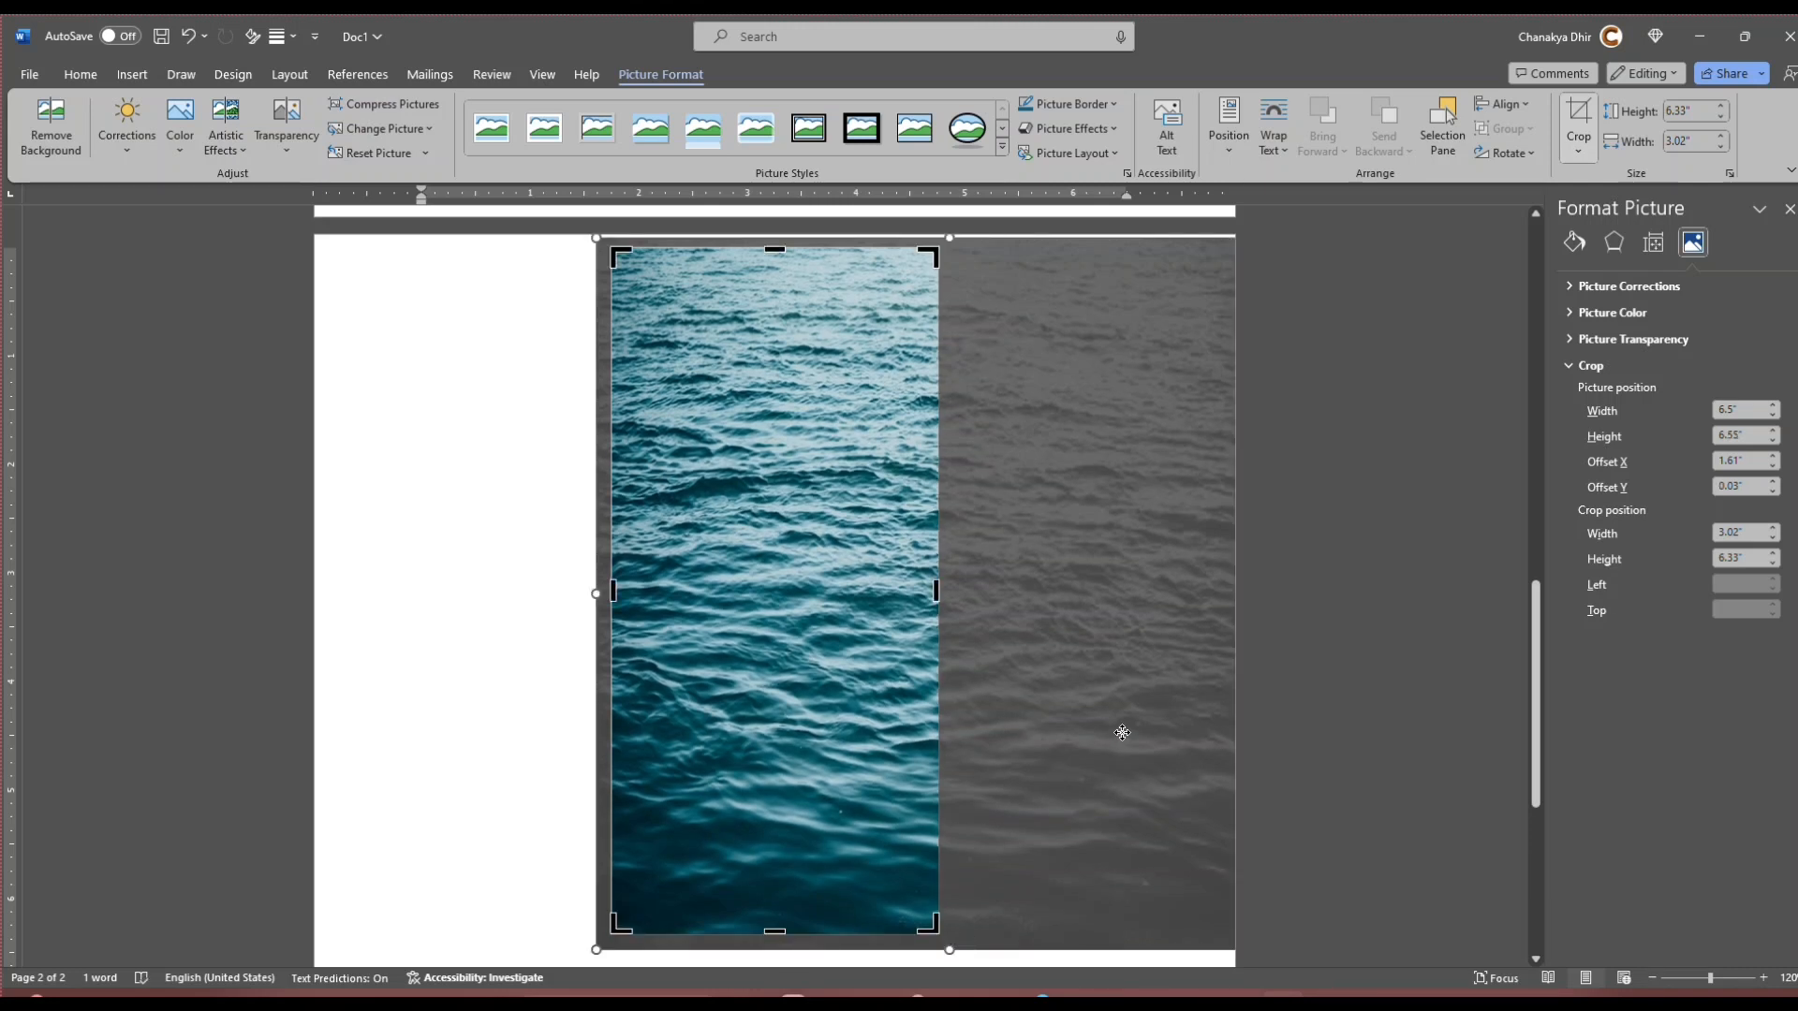
pyautogui.moveTo(1120, 734); pyautogui.dragTo(987, 727)
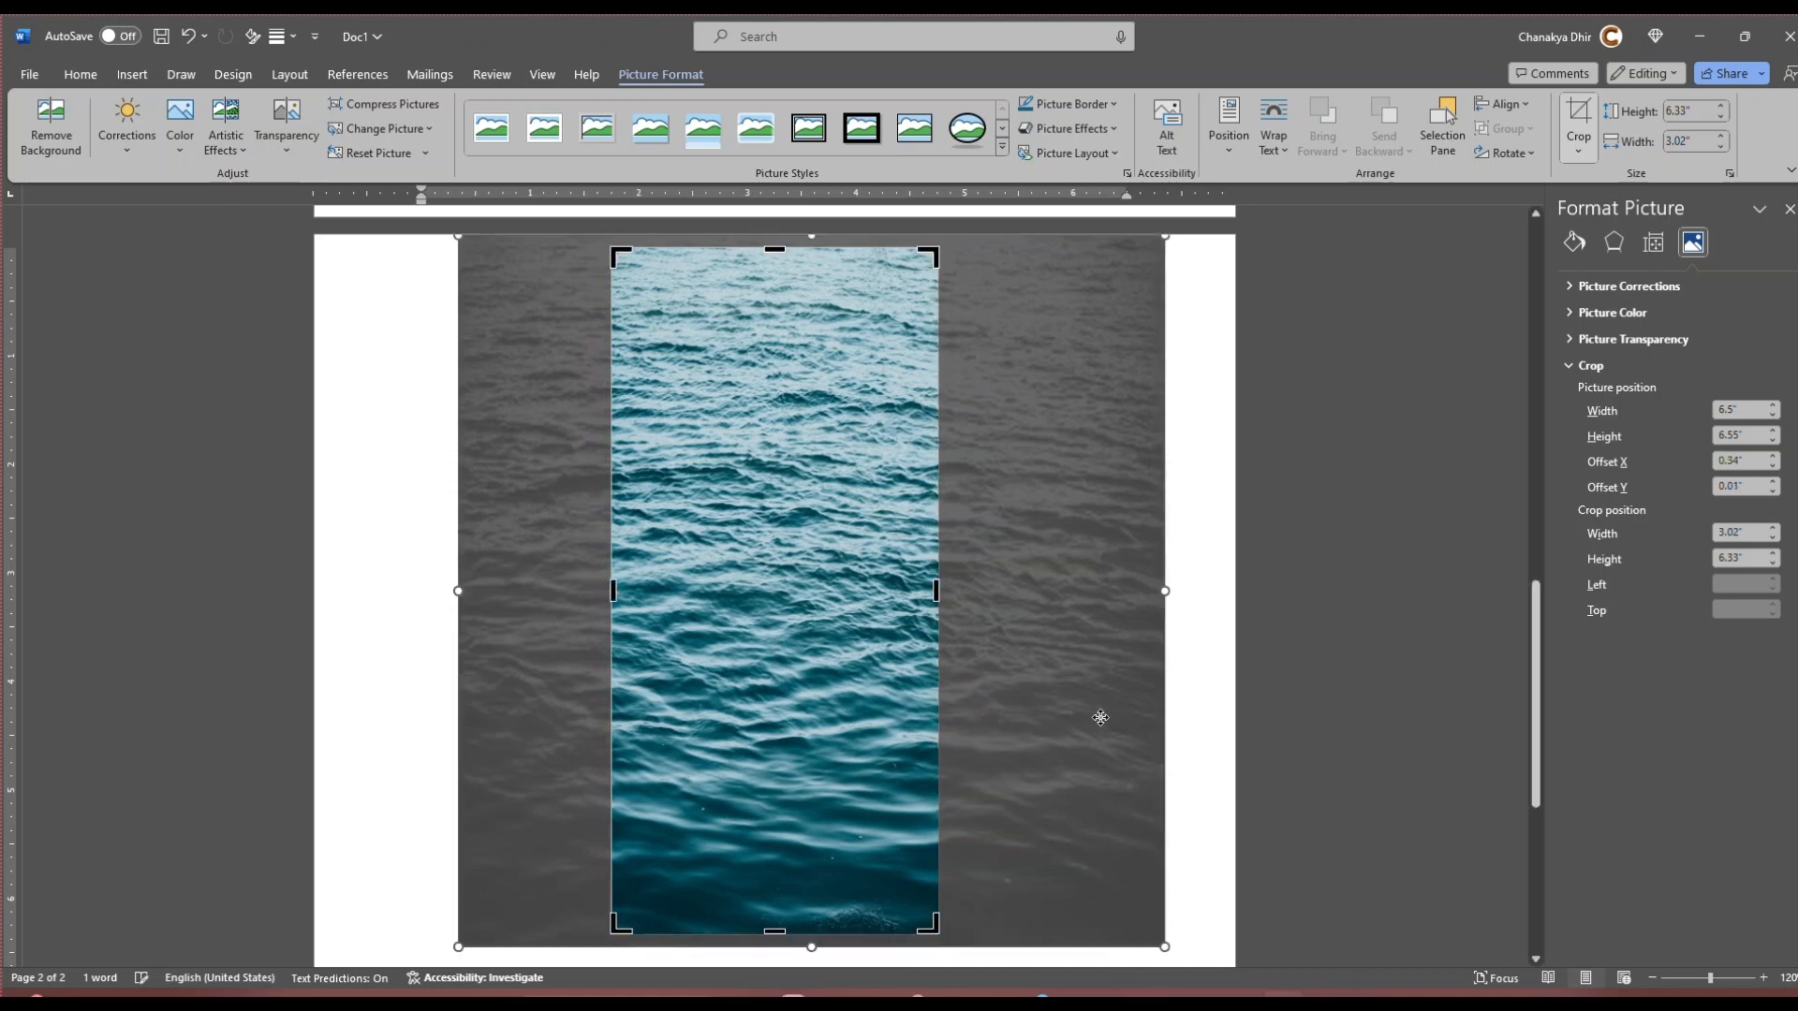
pyautogui.click(1202, 714)
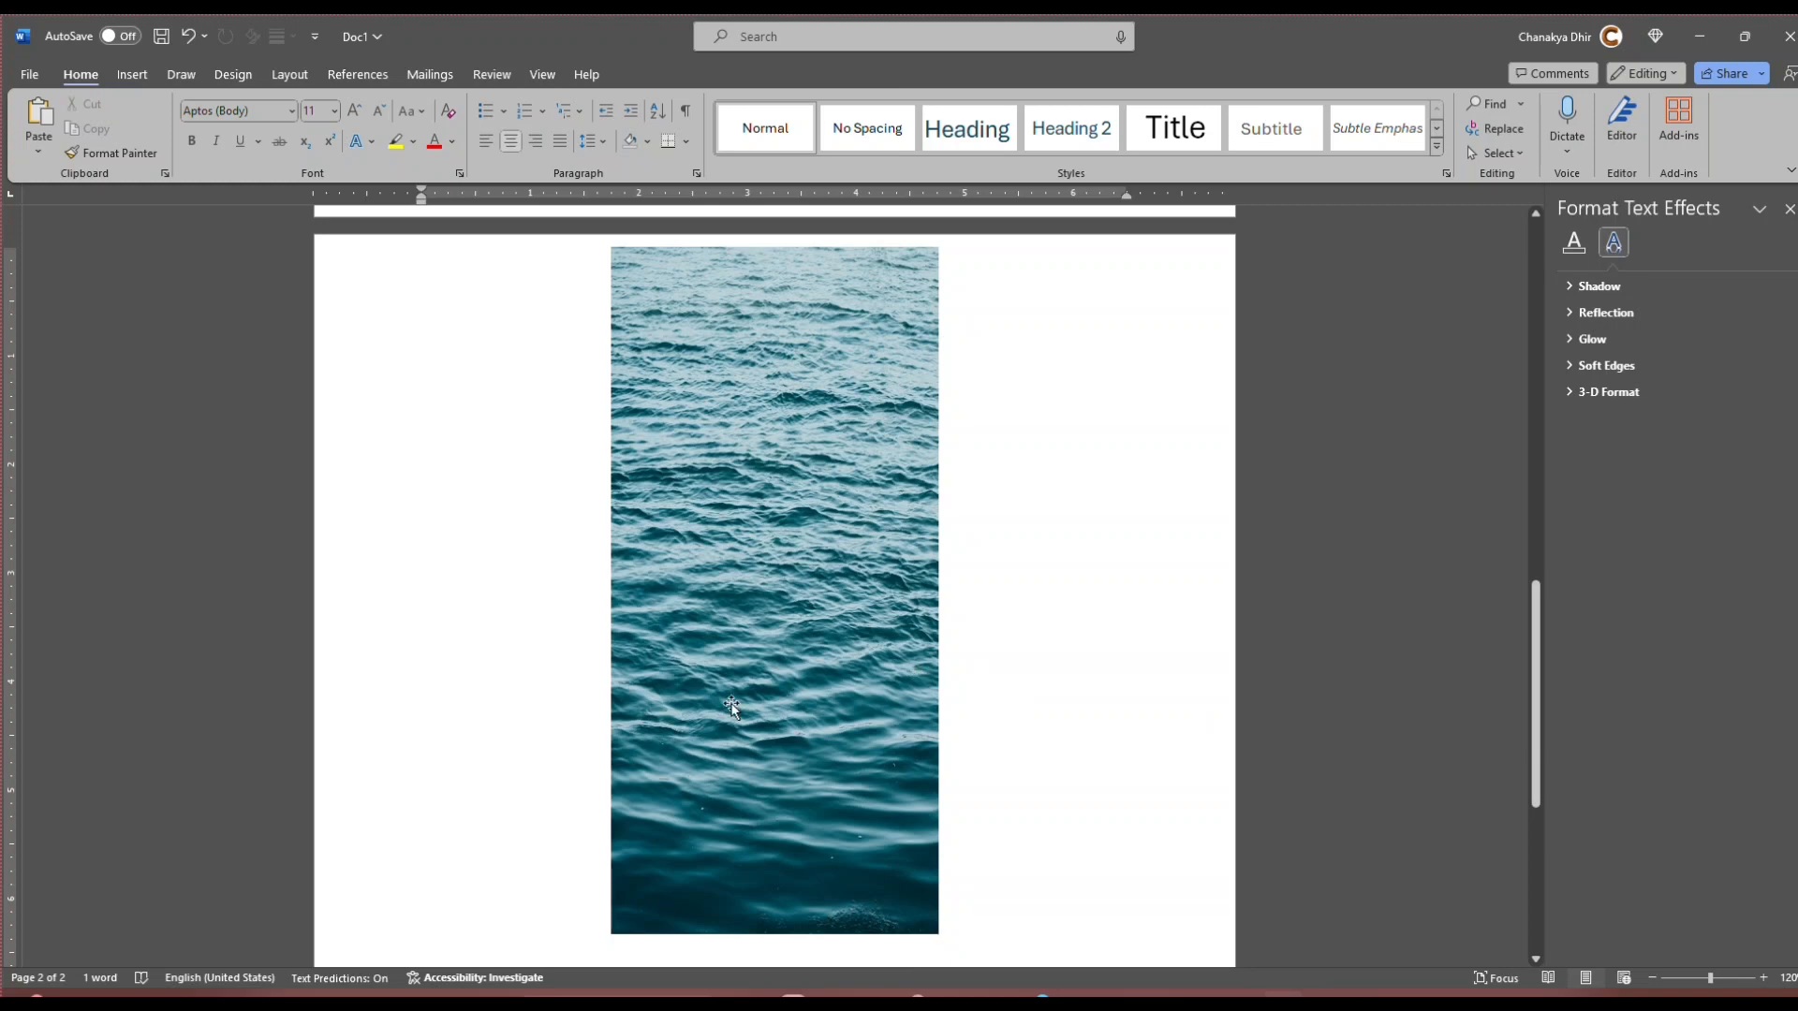
pyautogui.scroll(5, 740, 702)
pyautogui.scroll(-3, 740, 703)
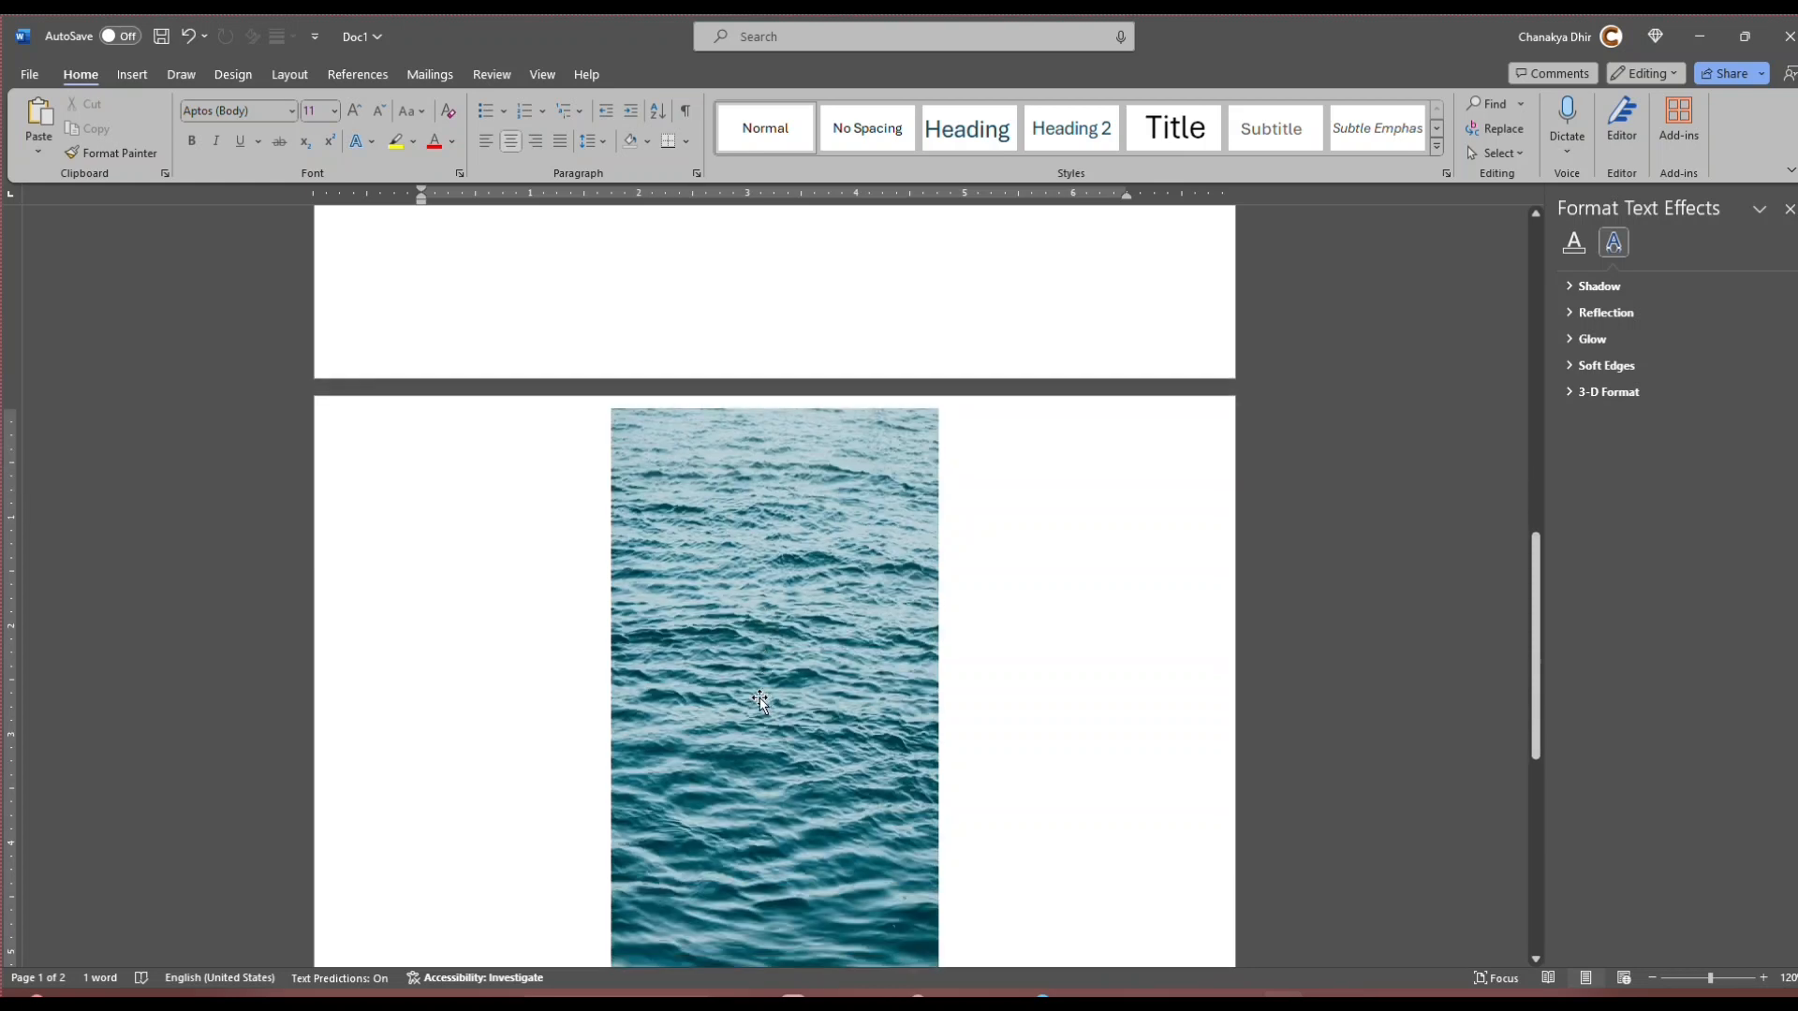
pyautogui.press('super')
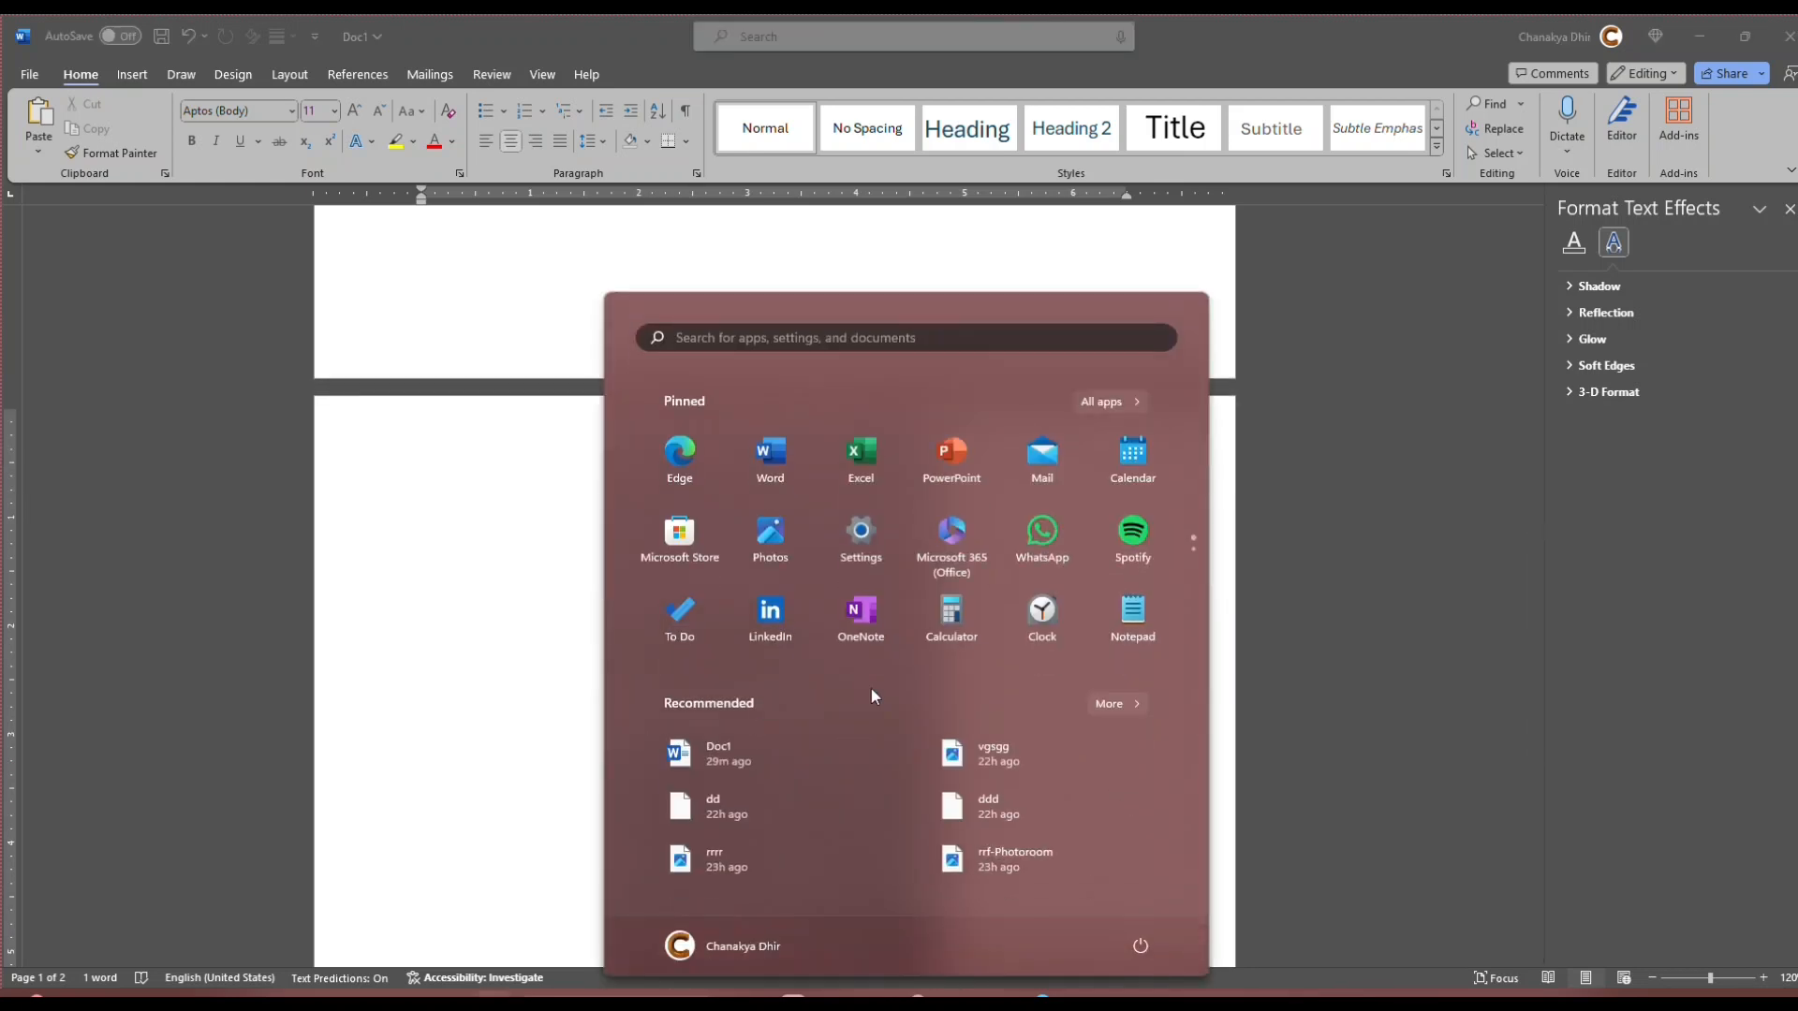
pyautogui.press('Escape')
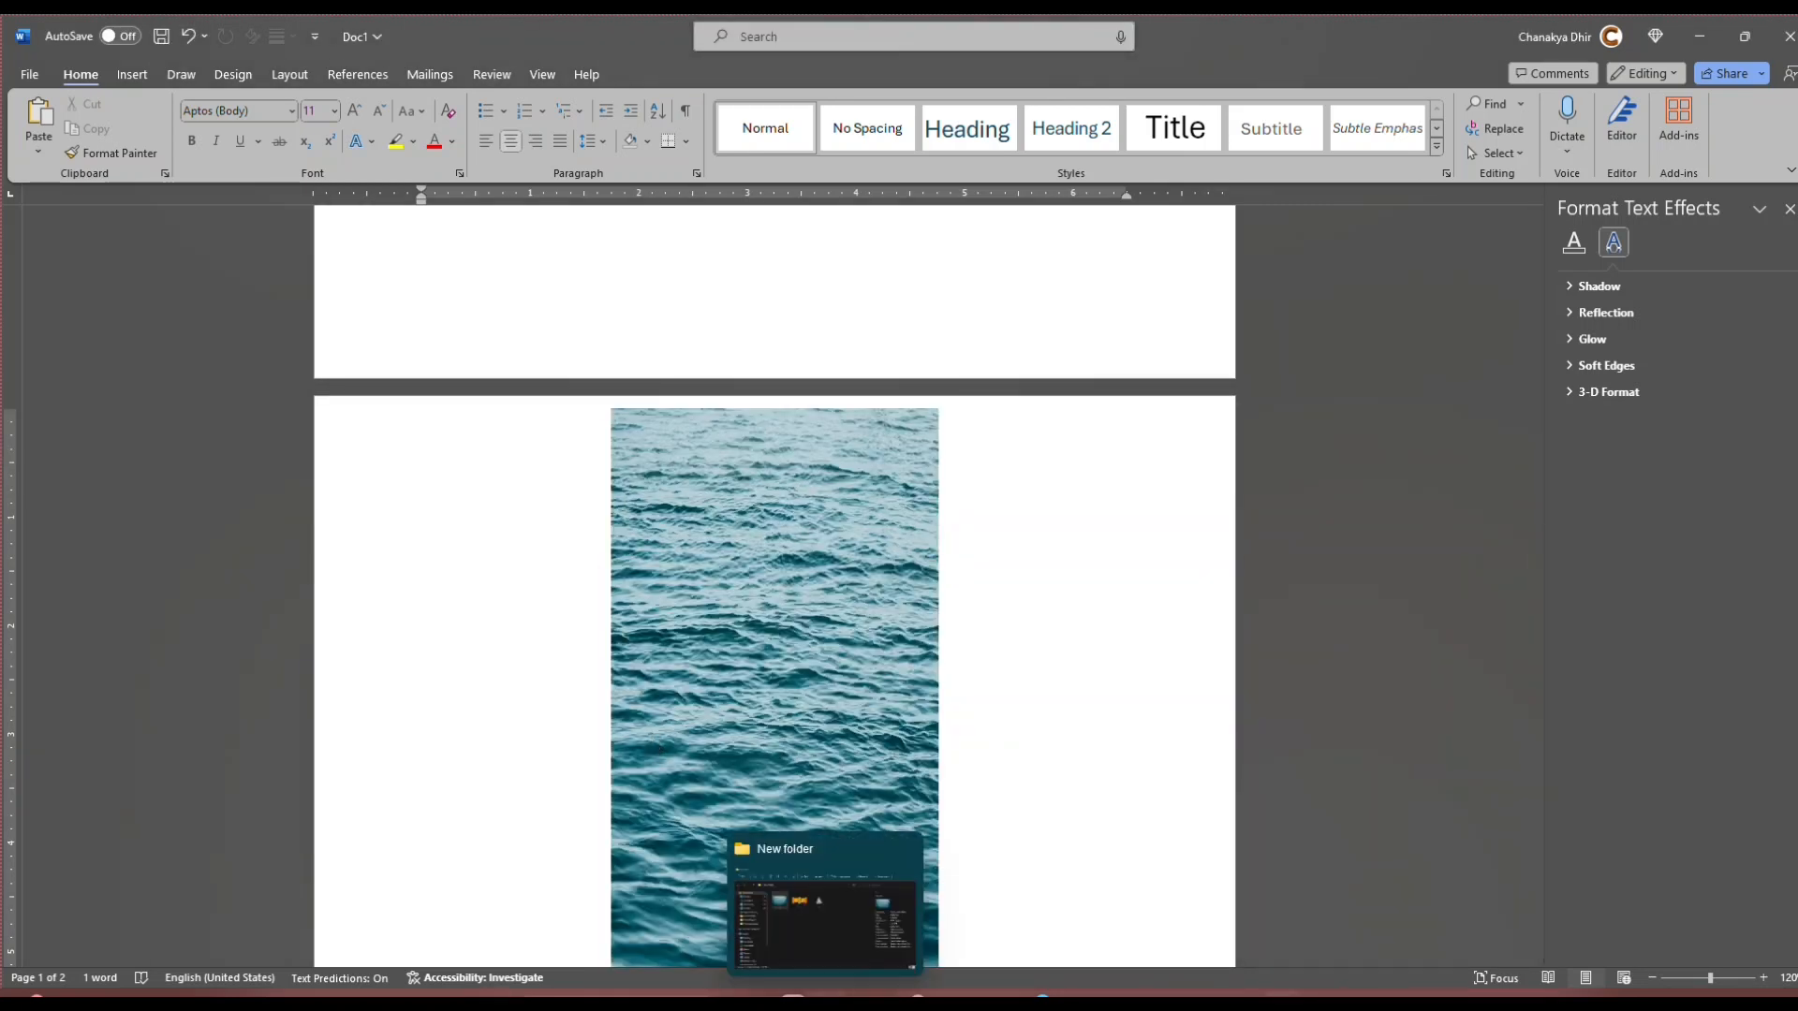
# Step: Switch to the New folder window in File Explorer and preview the statue picture 3.png
pyautogui.click(850, 521)
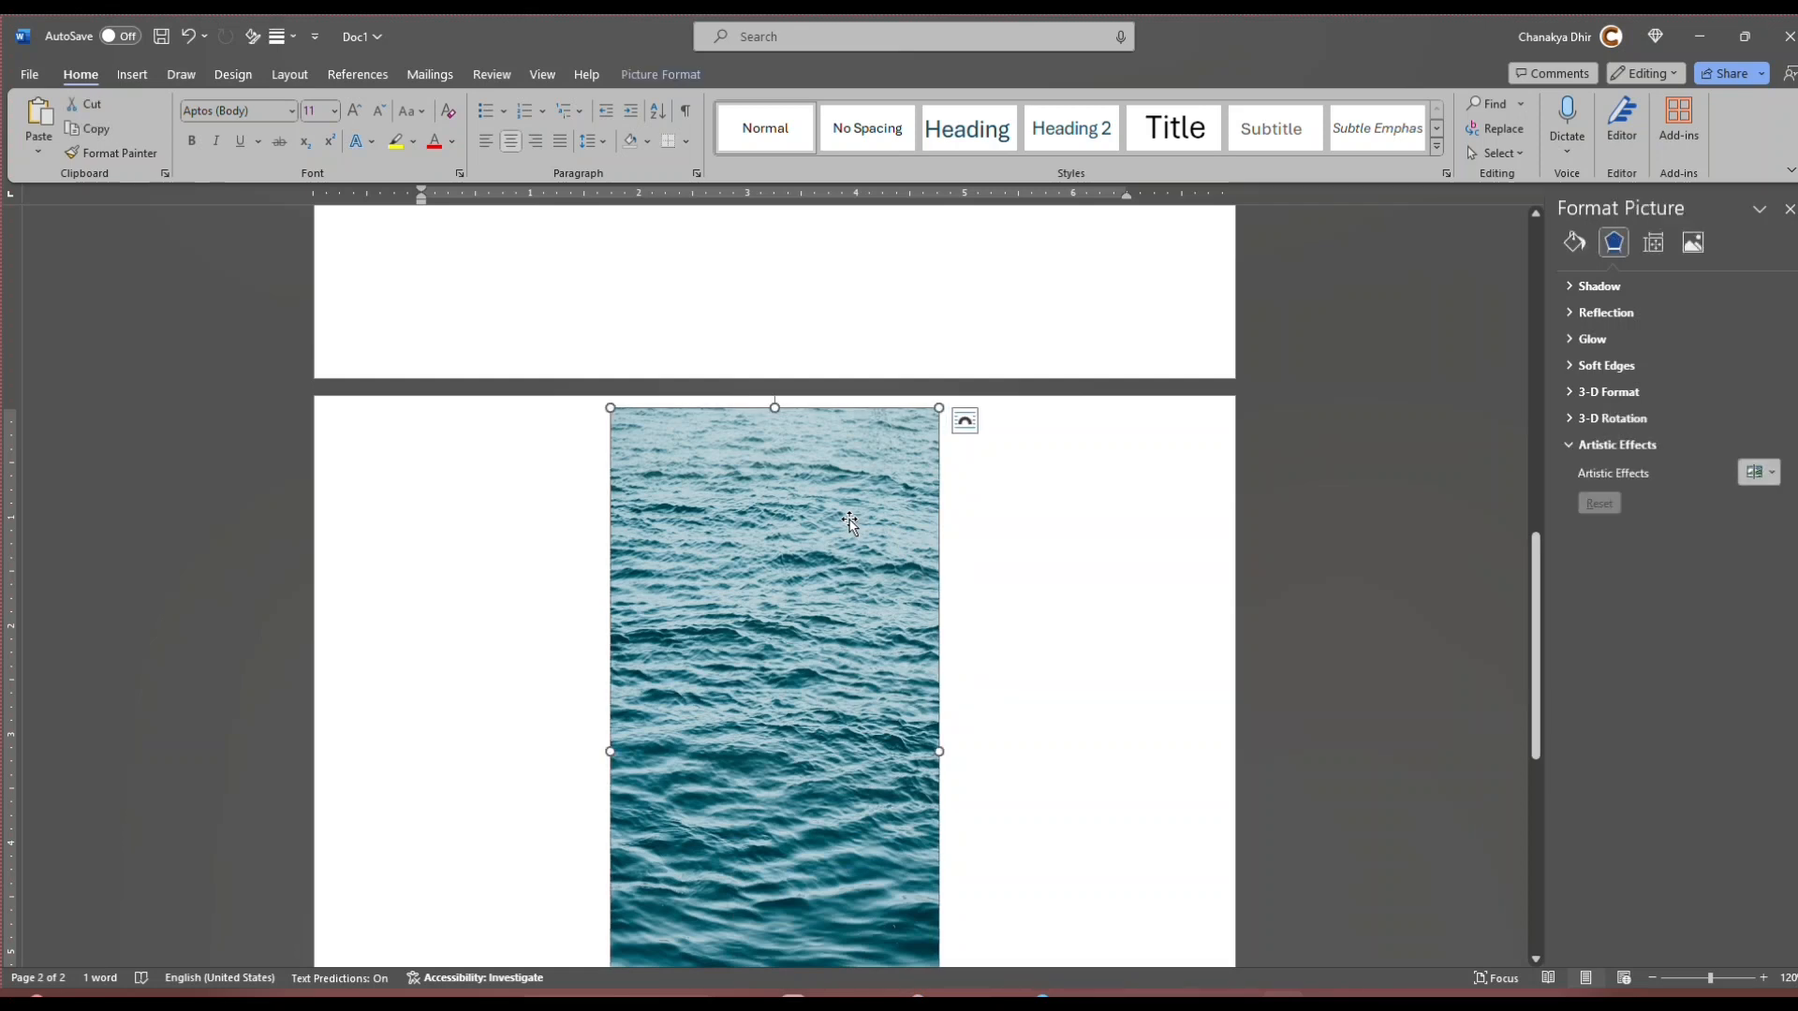
pyautogui.moveTo(824, 1003)
pyautogui.scroll(-3, 1000, 840)
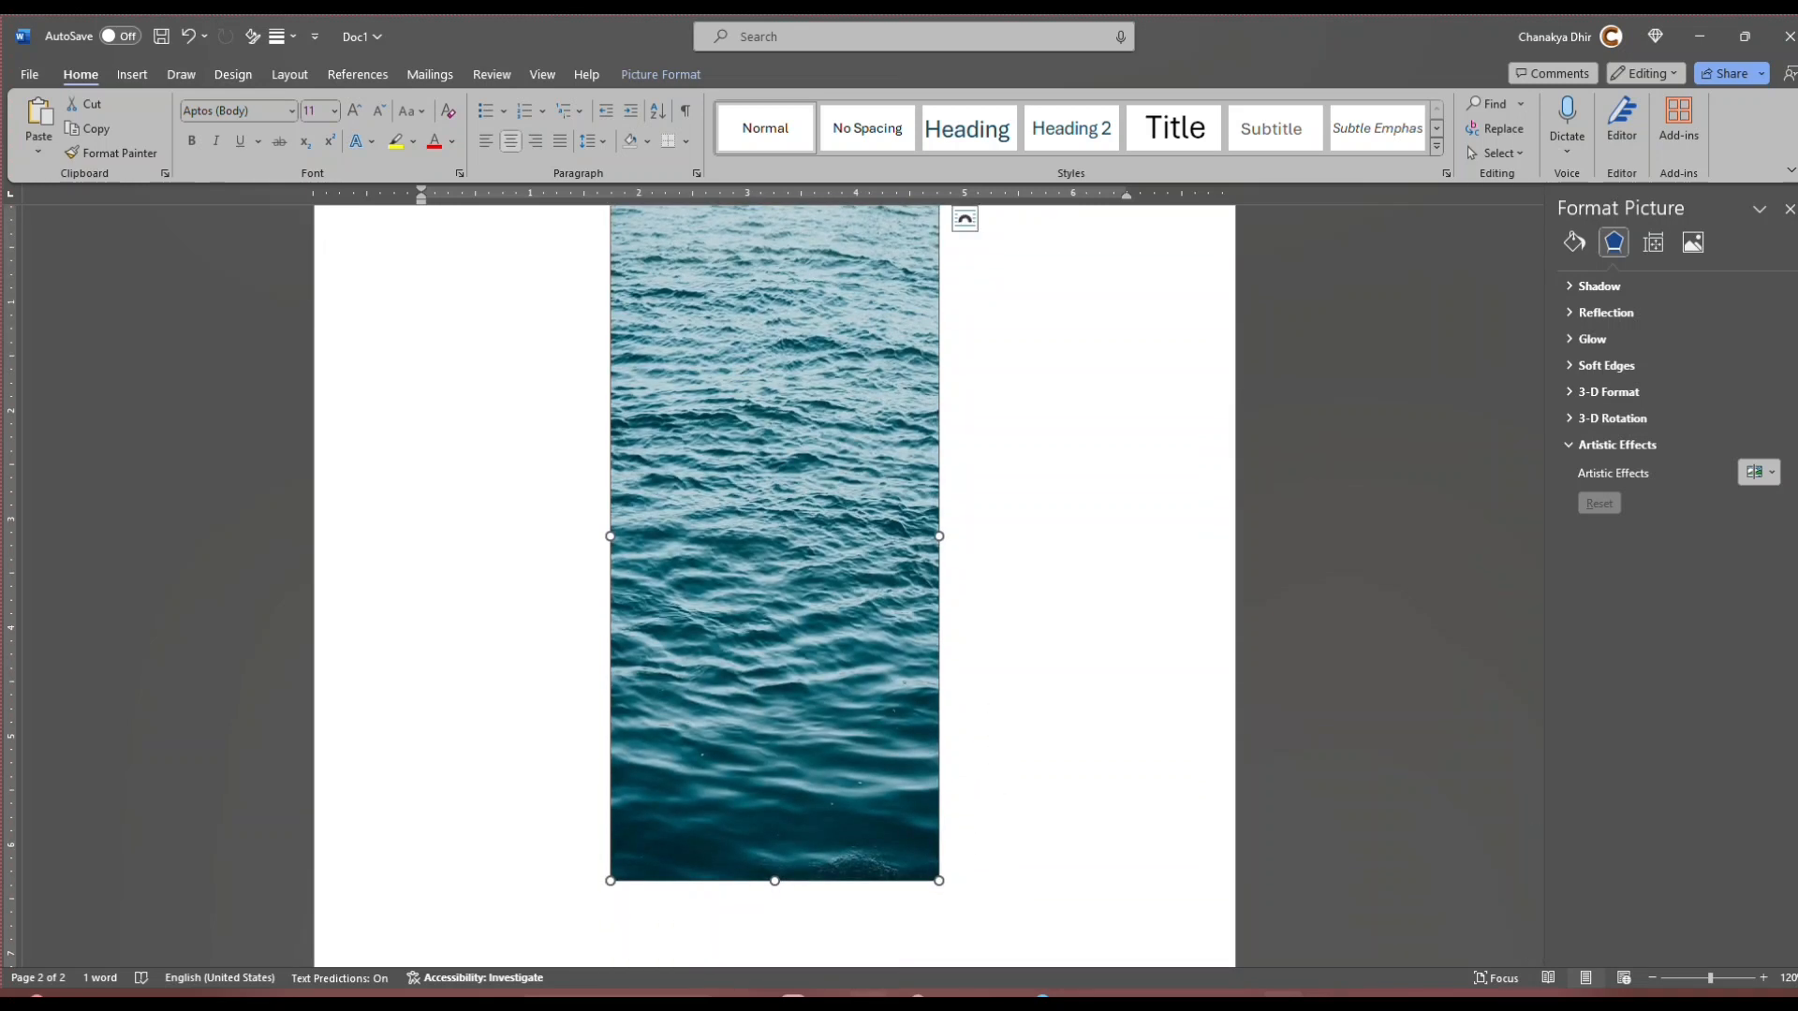
pyautogui.click(827, 1000)
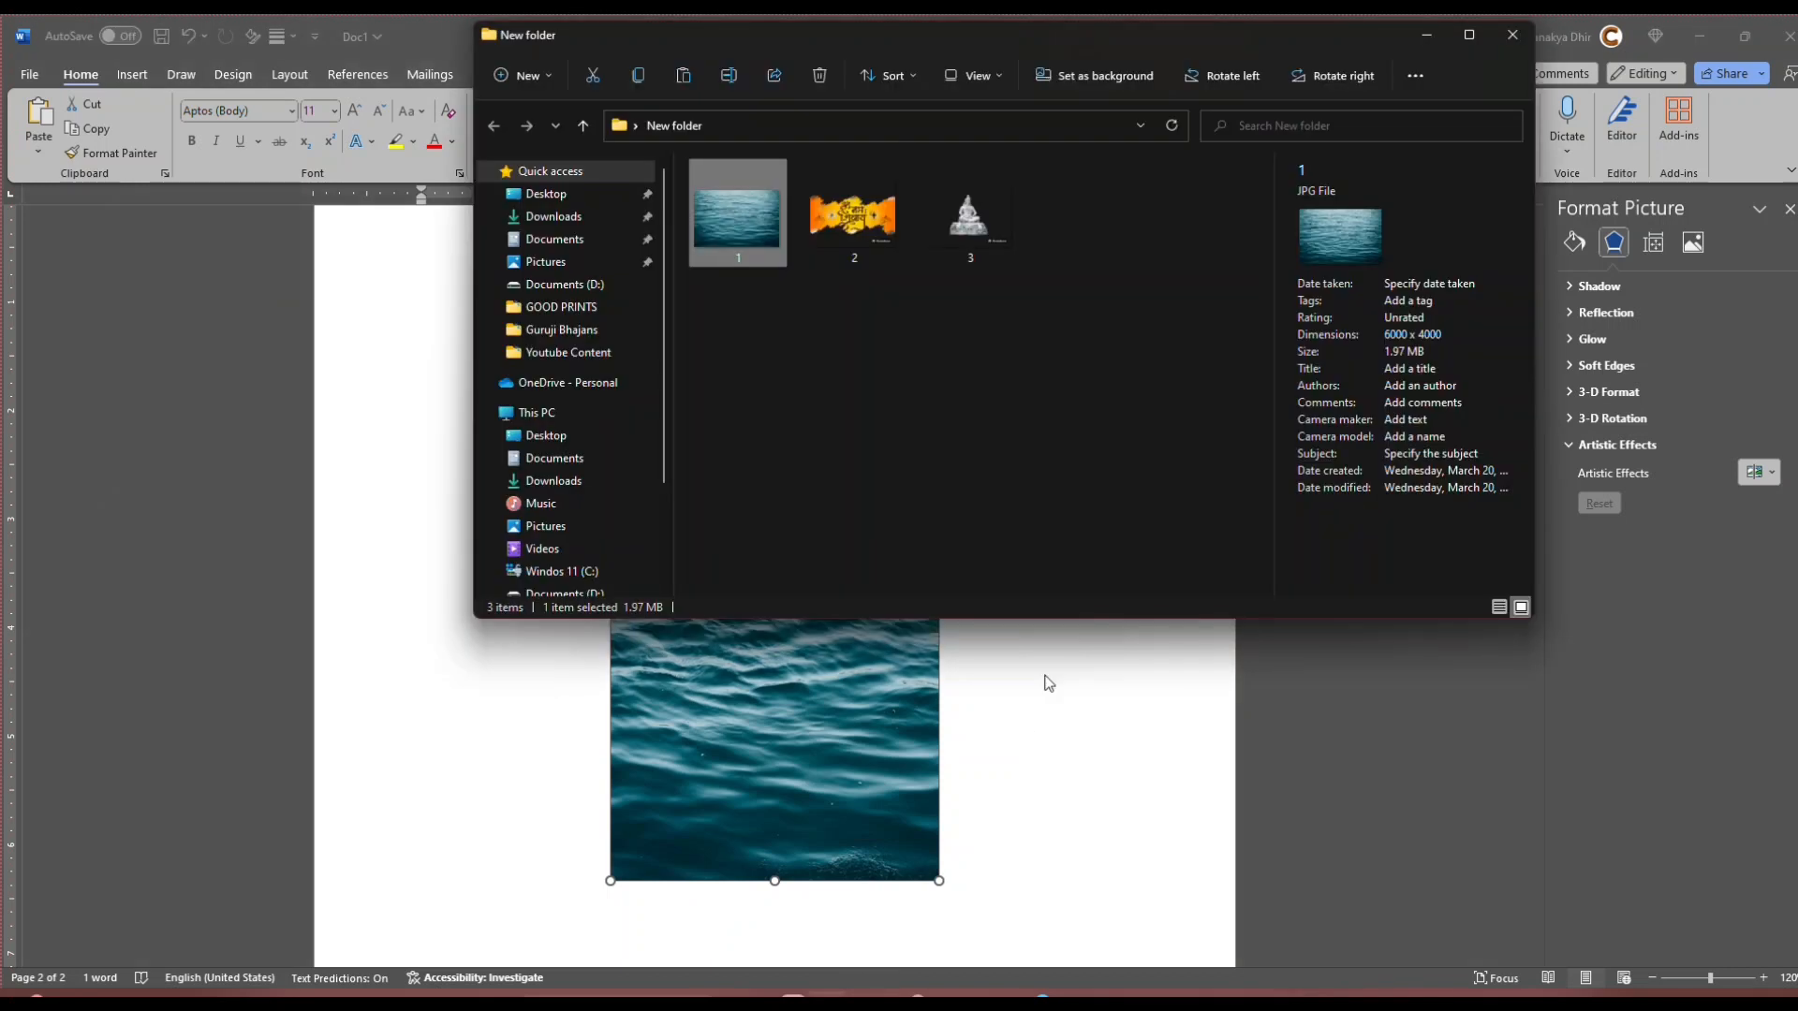
pyautogui.doubleClick(981, 239)
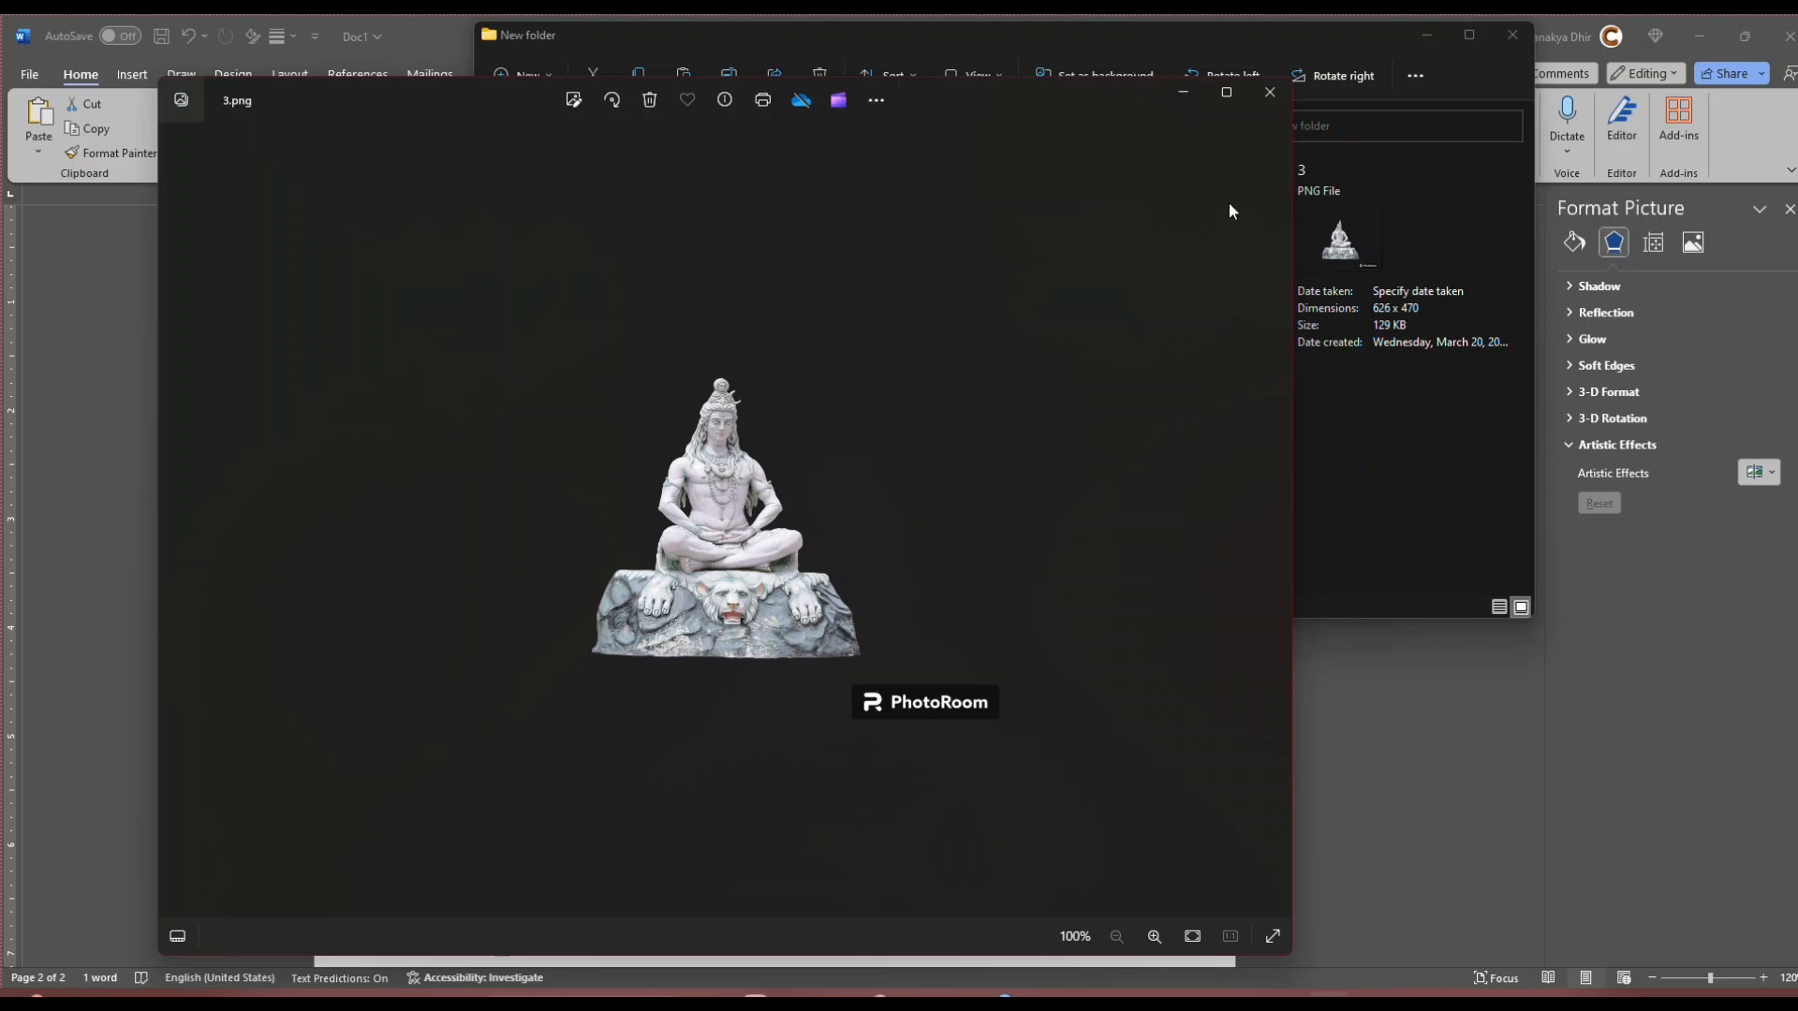
pyautogui.click(1270, 92)
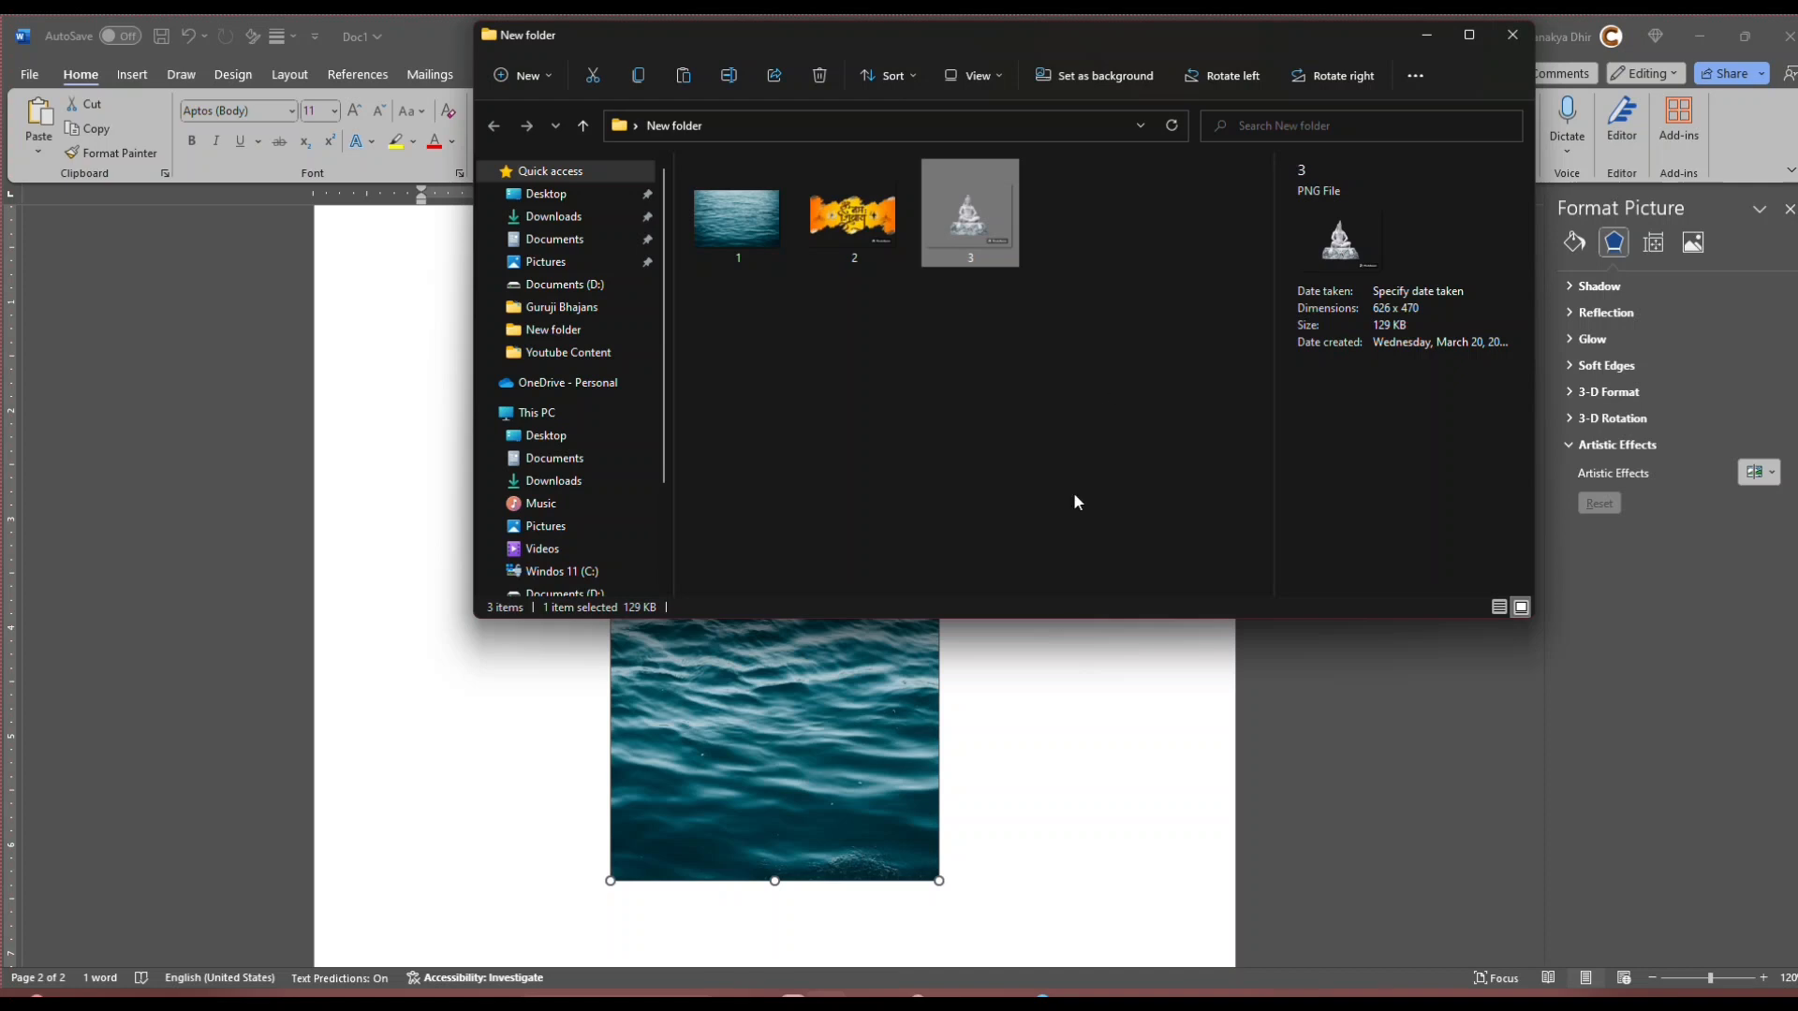
# Step: Insert the statue picture 3.png from New folder into the Word document after the ocean picture
pyautogui.click(1039, 837)
pyautogui.click(988, 853)
pyautogui.hotkey('ctrl', 'z')
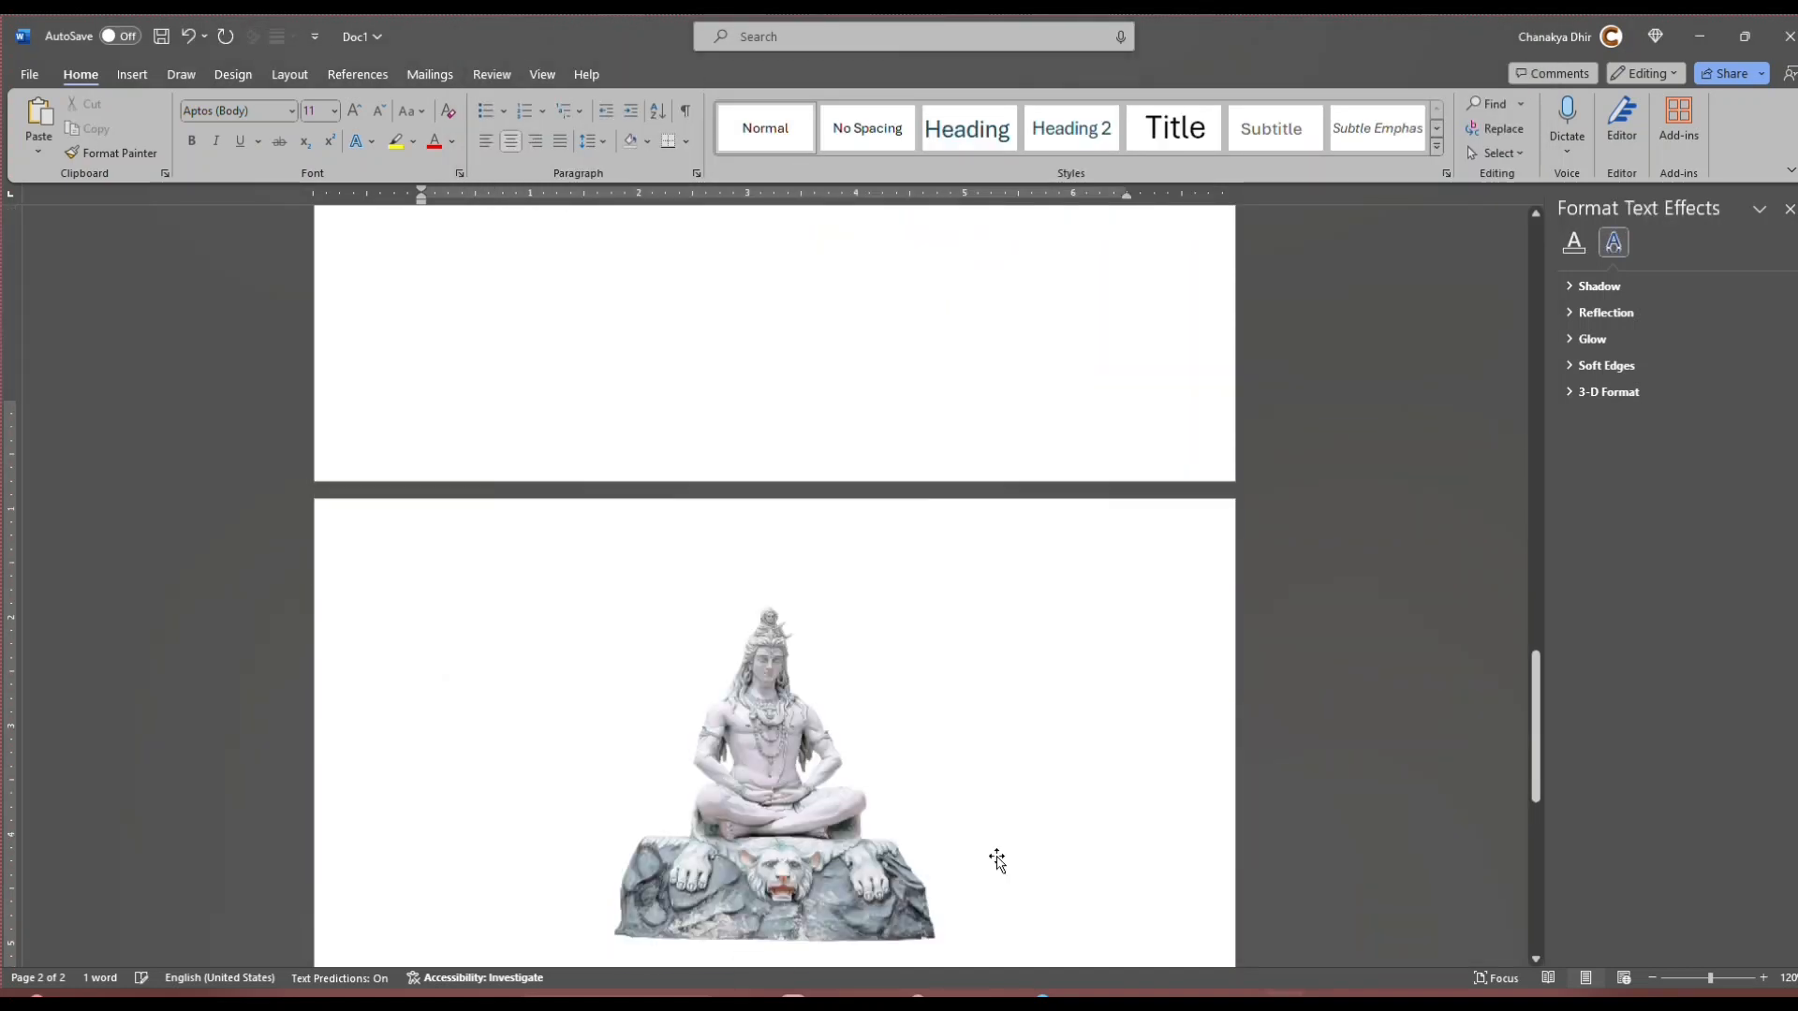
pyautogui.scroll(3, 994, 665)
pyautogui.hotkey('ctrl', 'y')
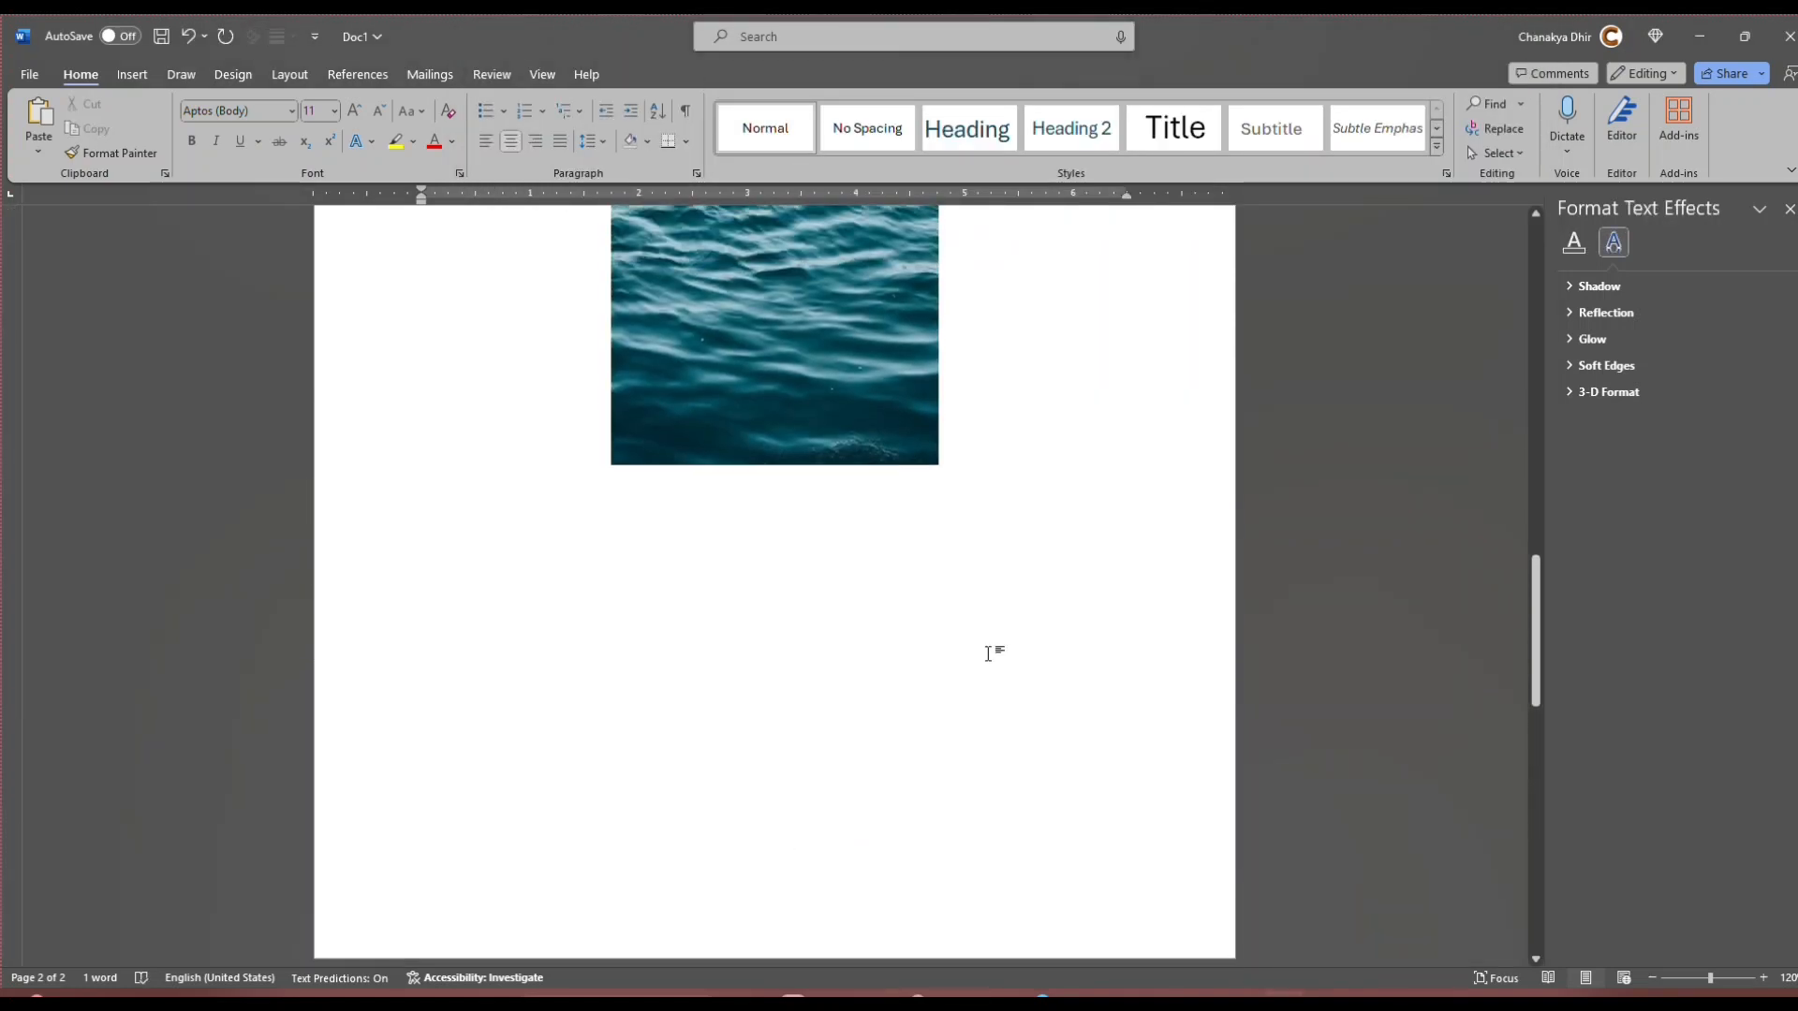
pyautogui.scroll(-5, 849, 718)
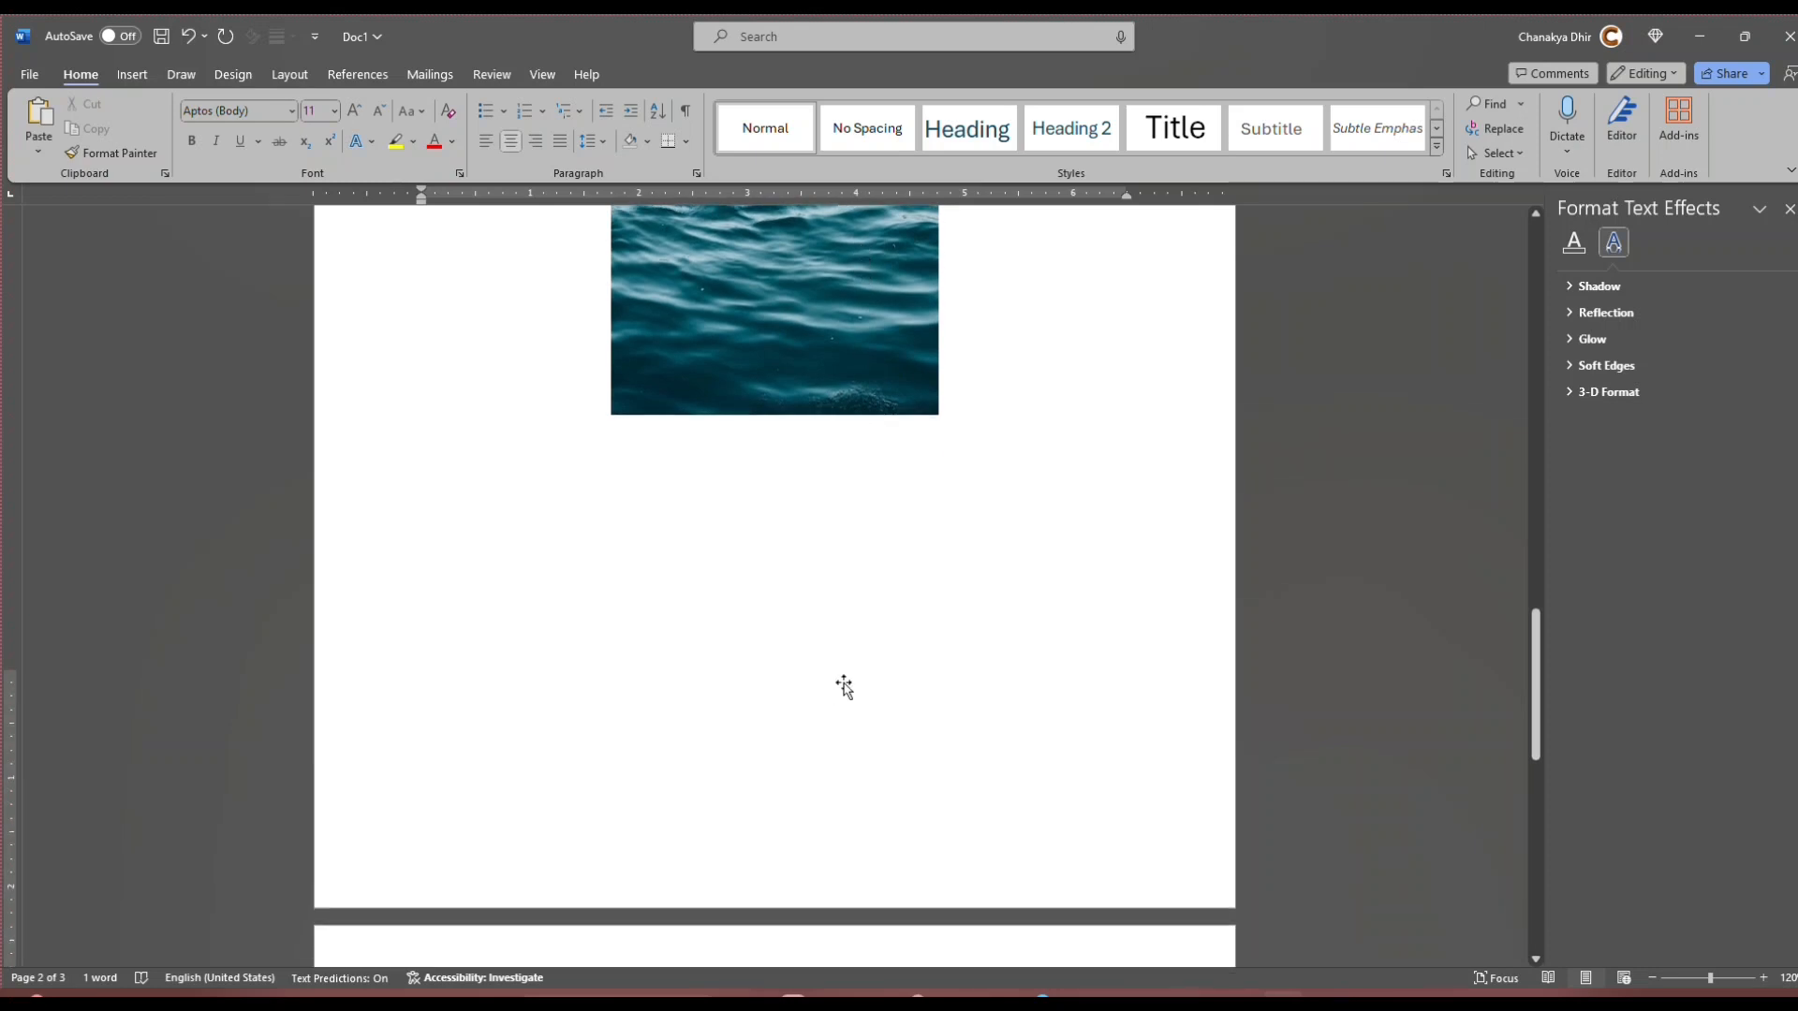
pyautogui.scroll(5, 791, 679)
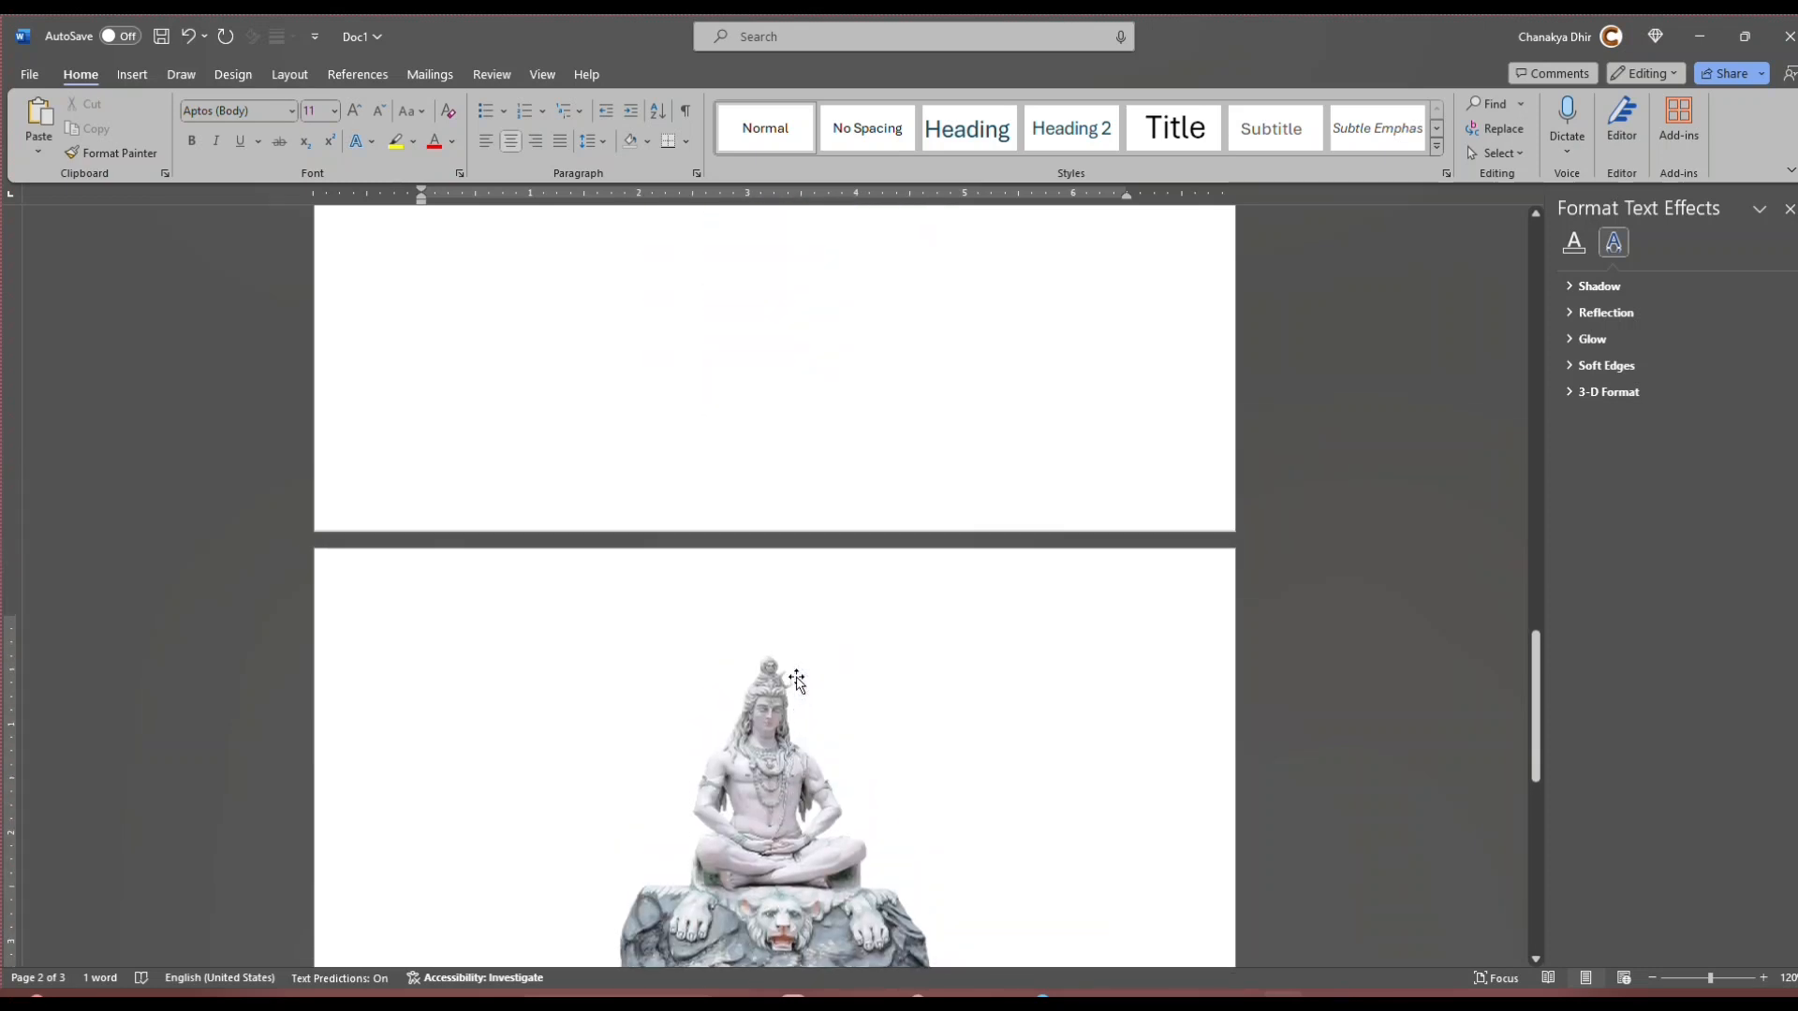
pyautogui.scroll(-3, 804, 686)
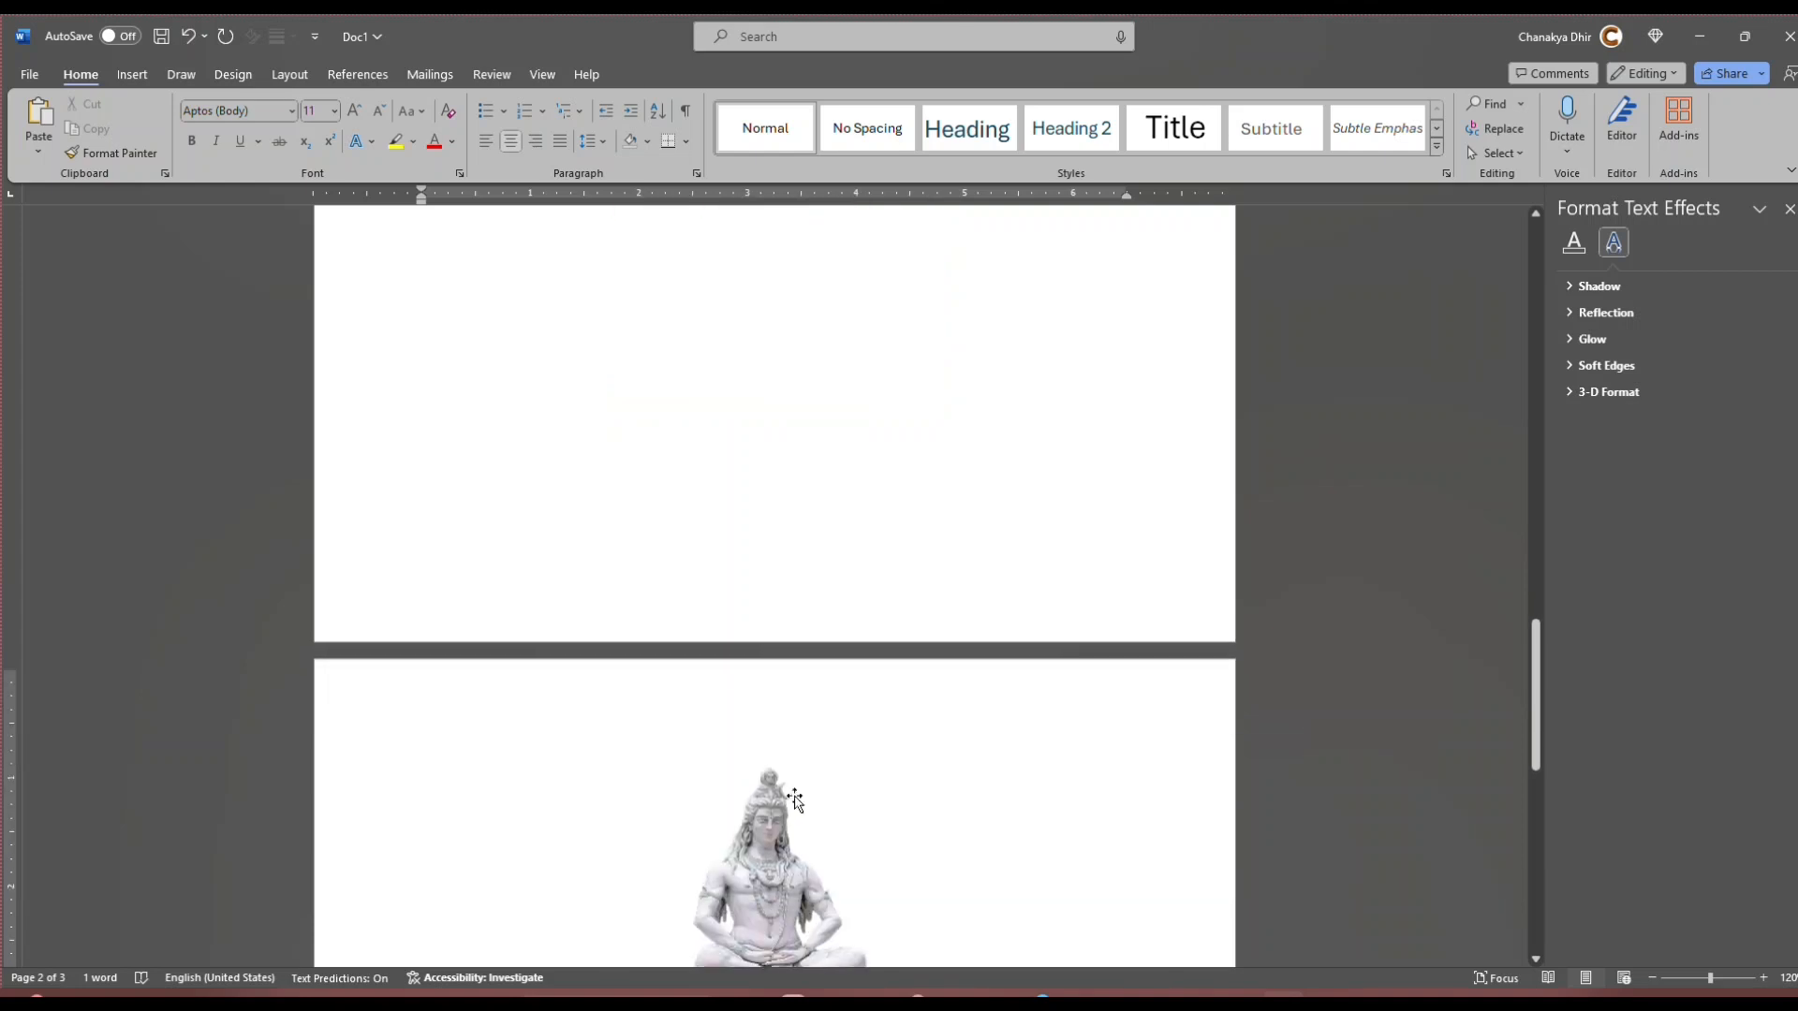
# Step: Crop the statue picture from above and below to about 3.1" high, removing the PhotoRoom watermark
pyautogui.click(854, 727)
pyautogui.scroll(-3, 862, 727)
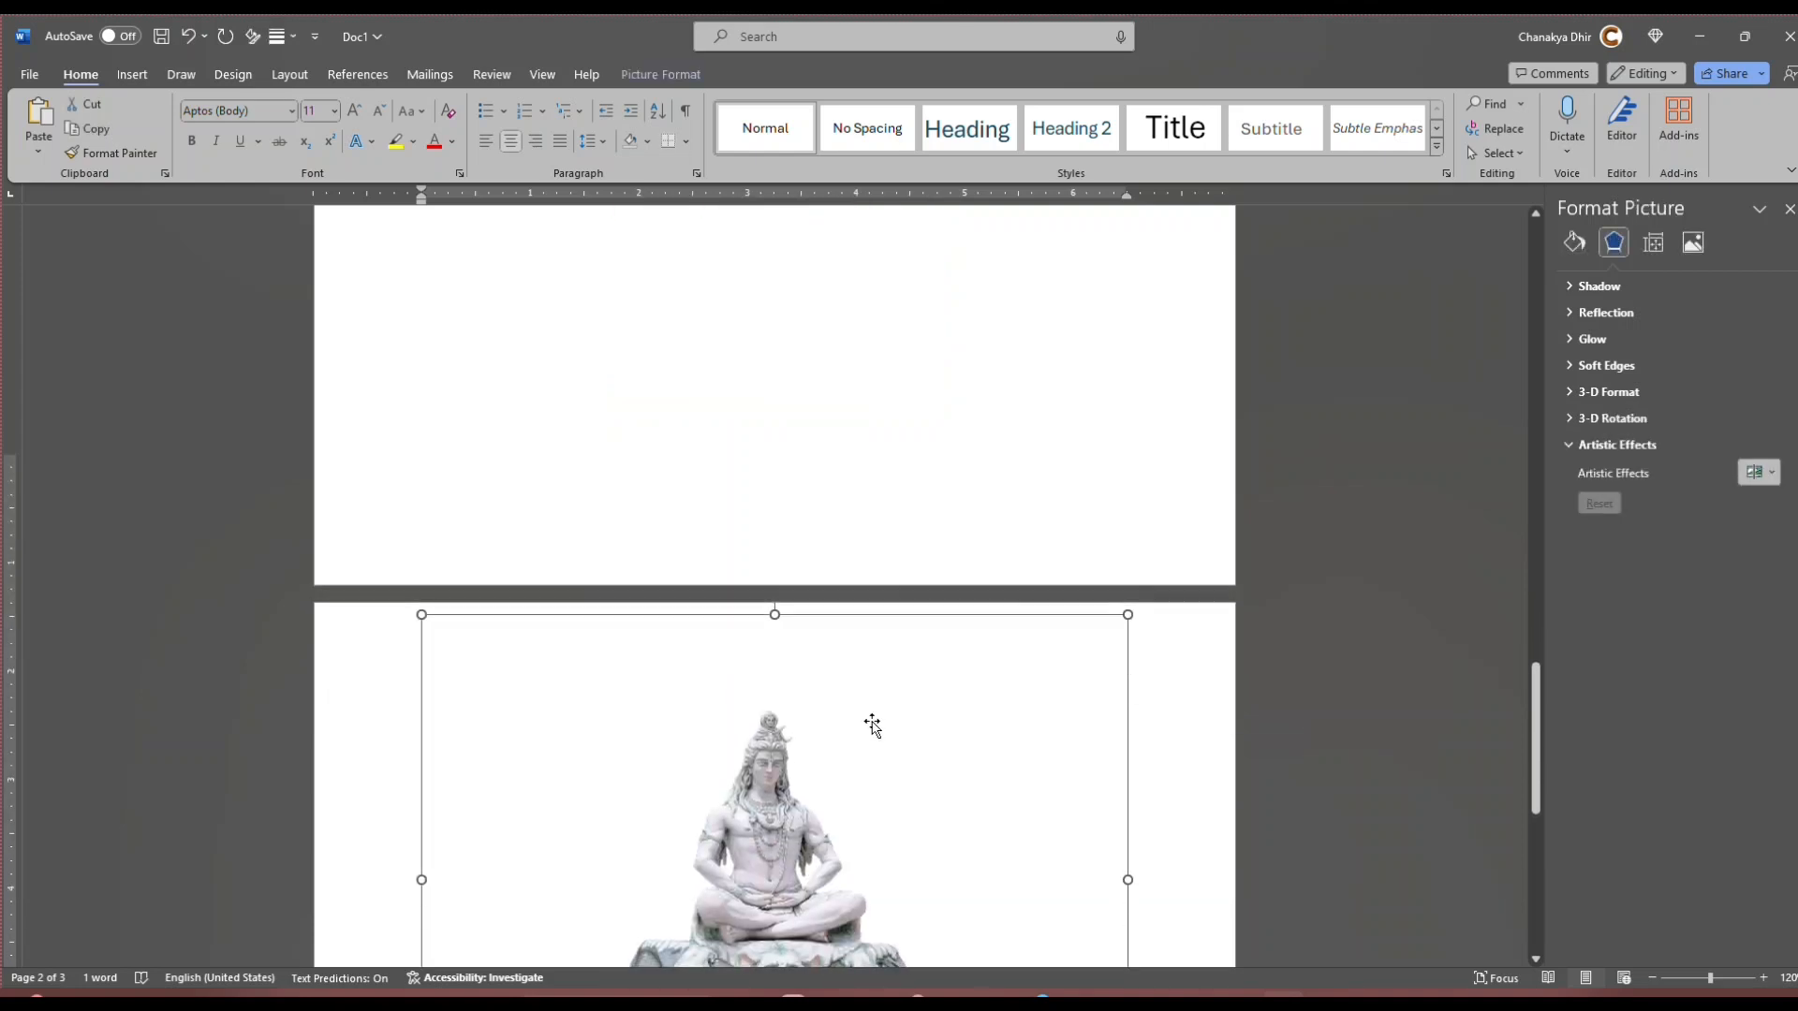
pyautogui.scroll(5, 851, 618)
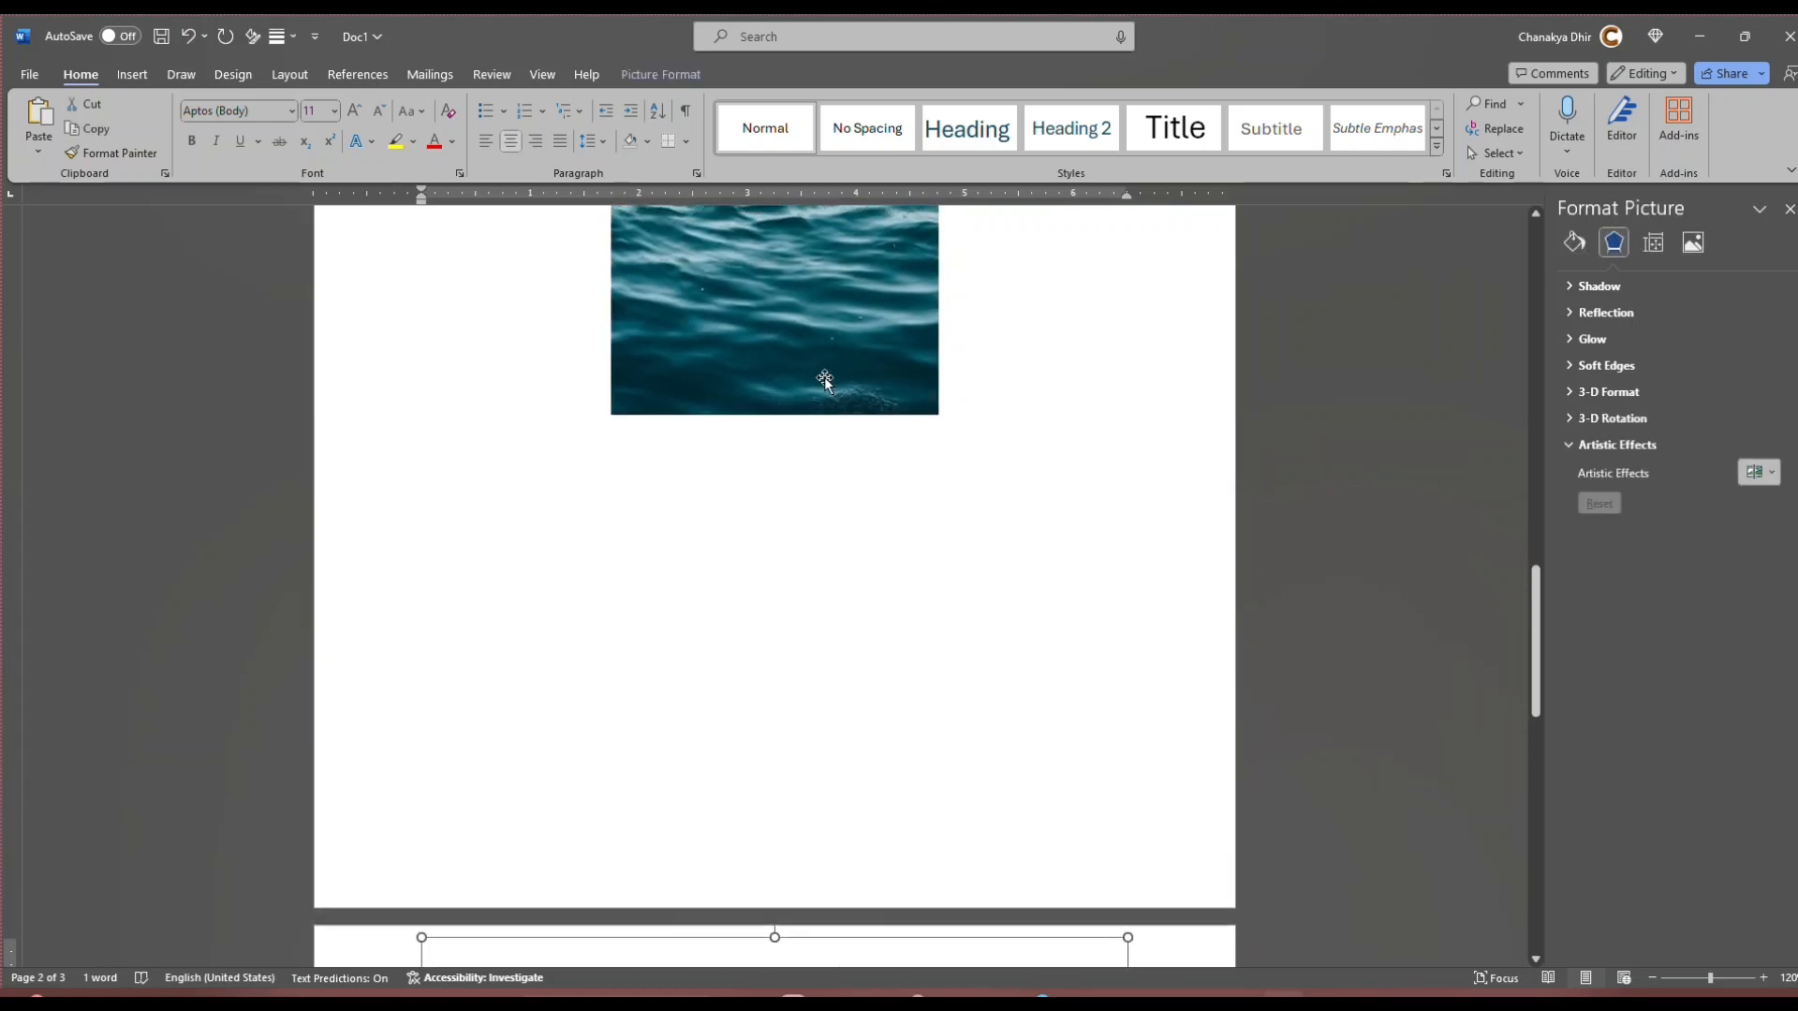
pyautogui.scroll(-5, 839, 514)
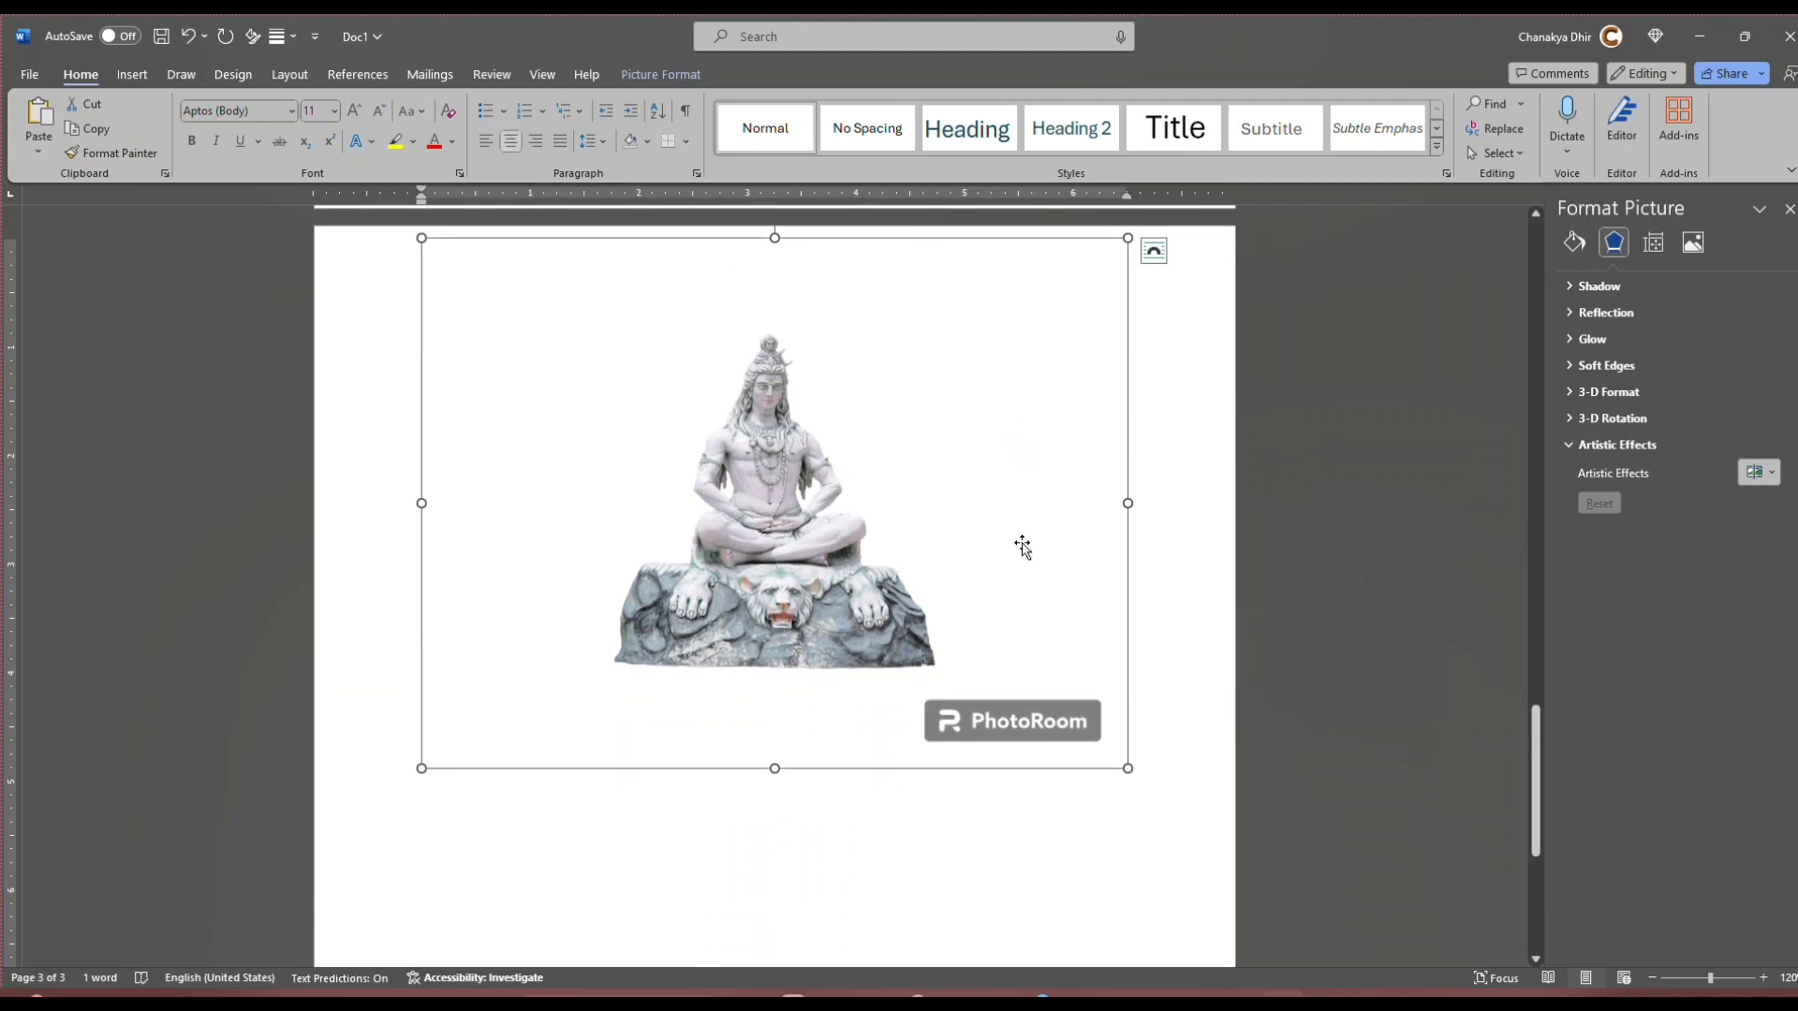
pyautogui.doubleClick(847, 522)
pyautogui.click(1579, 117)
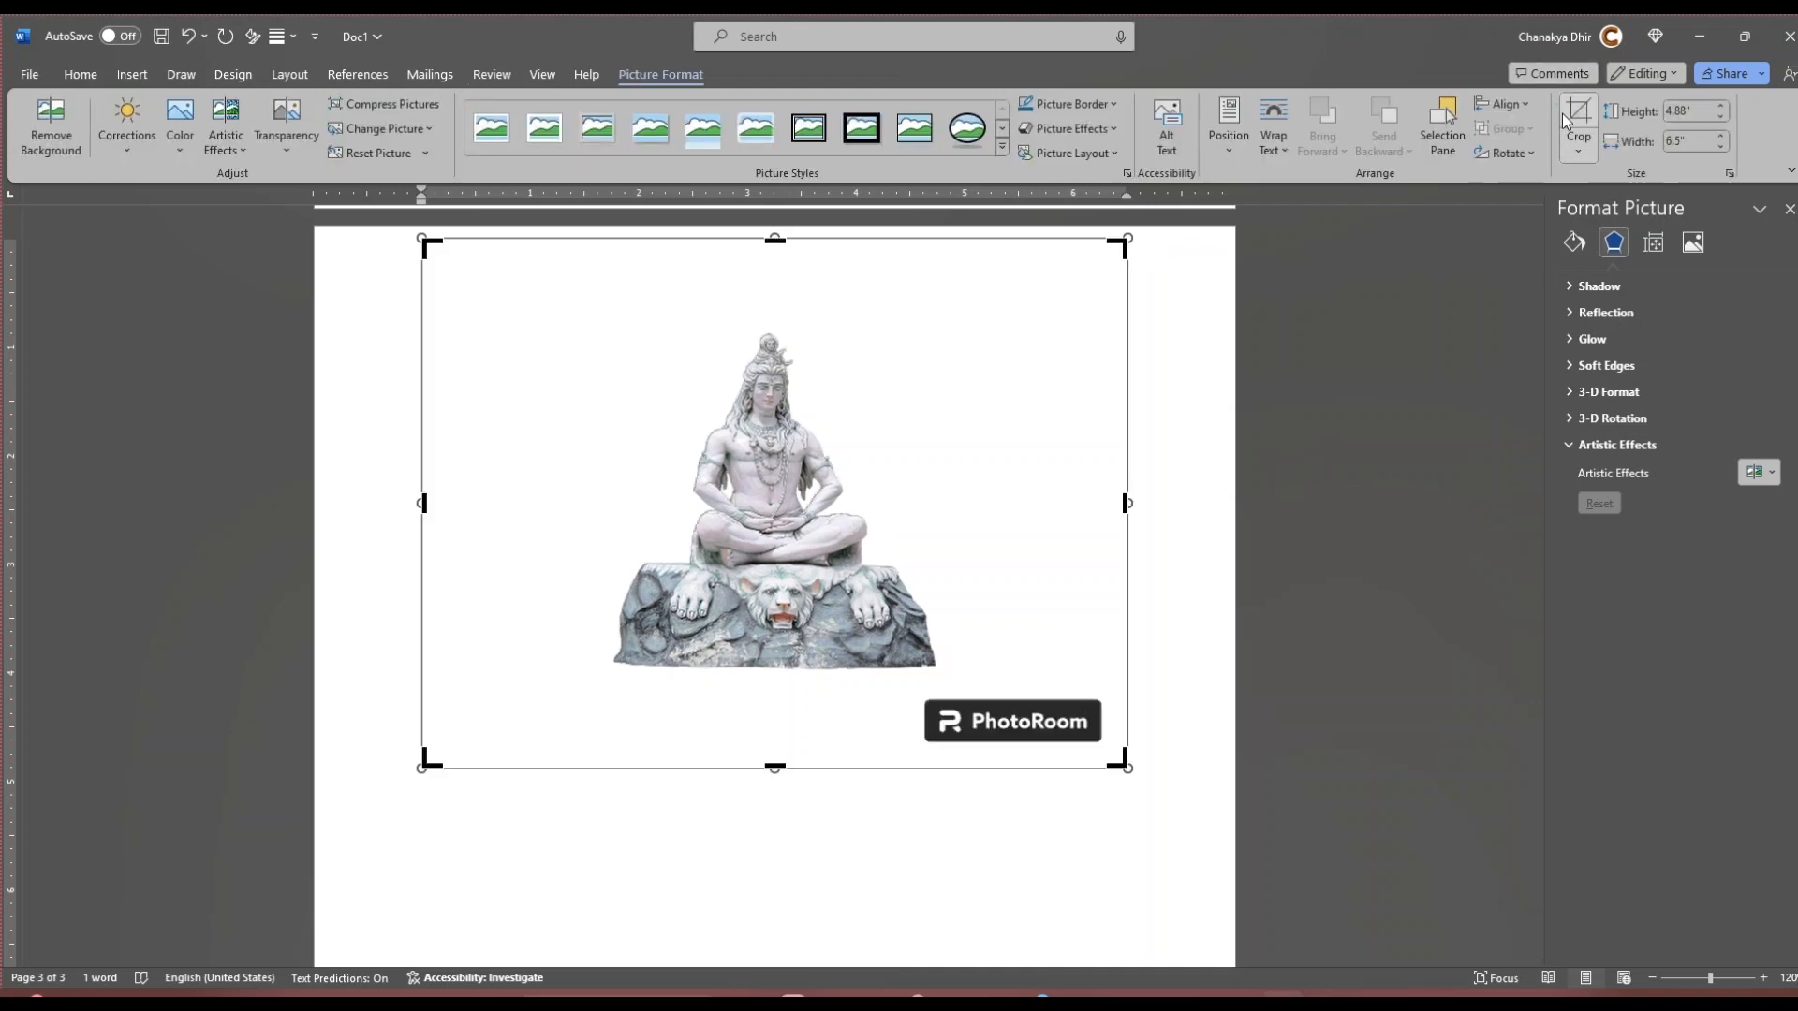
pyautogui.moveTo(775, 240); pyautogui.dragTo(774, 323)
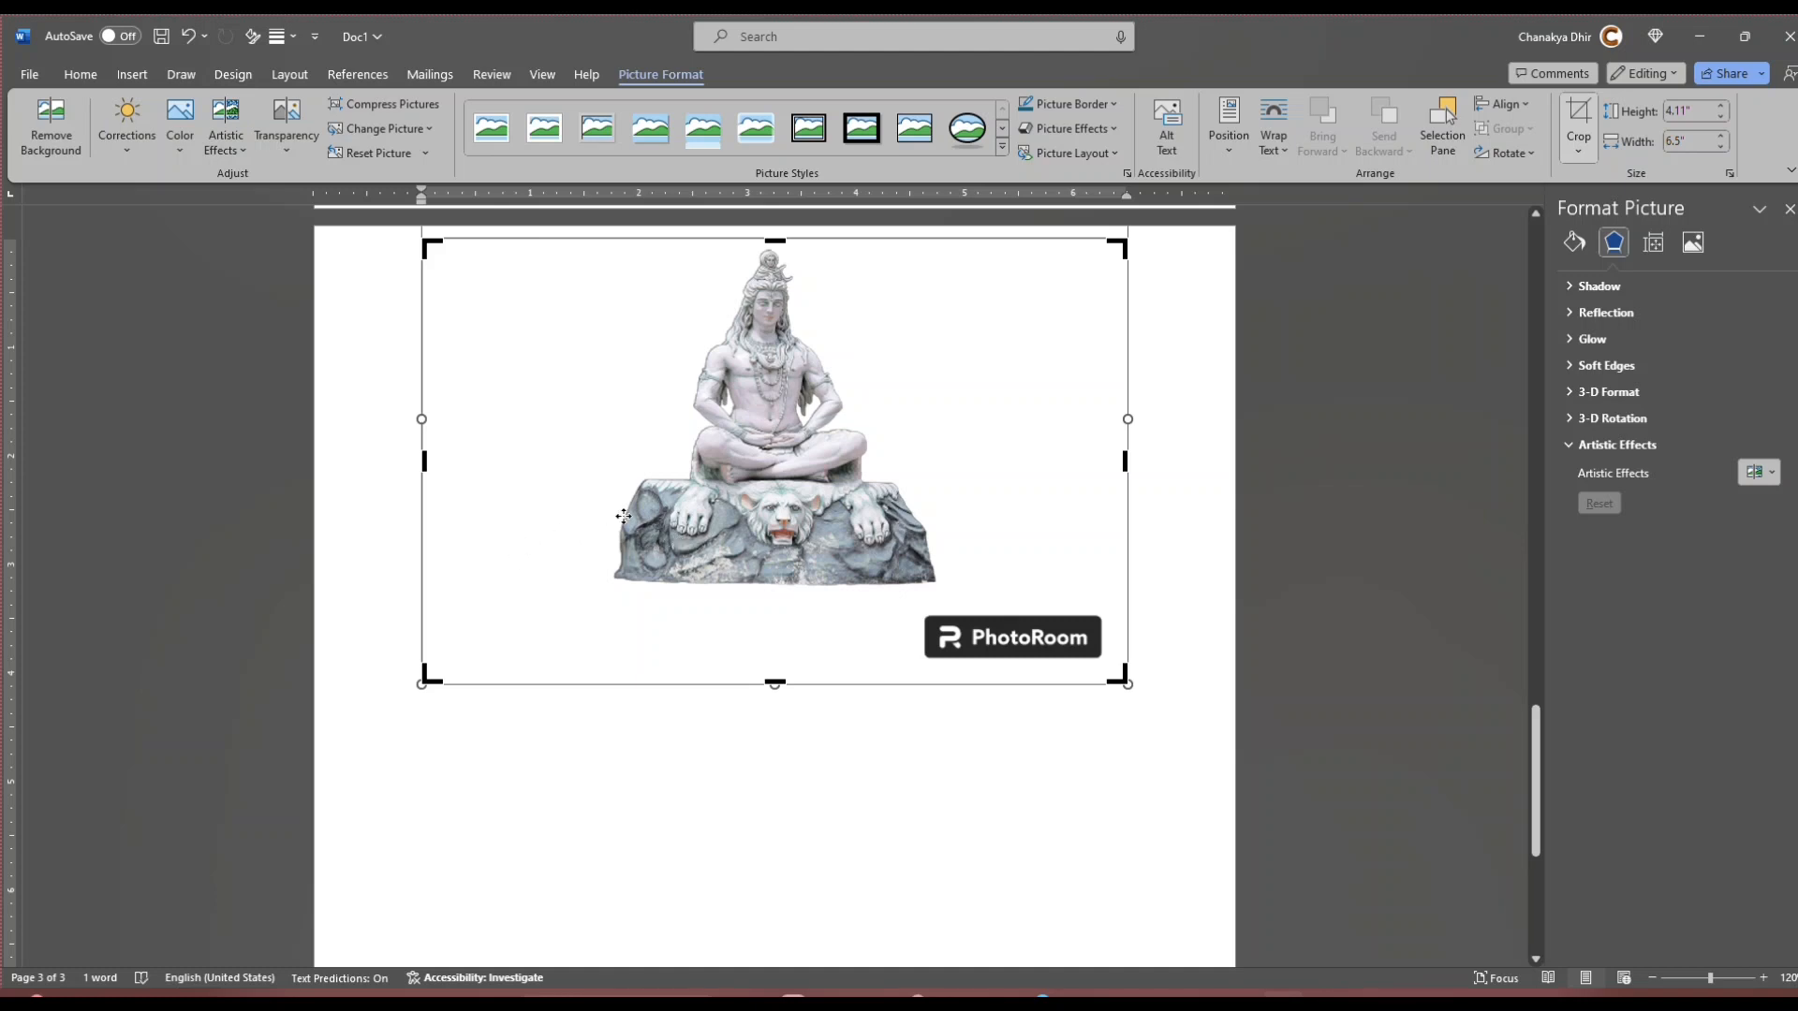
pyautogui.moveTo(775, 683); pyautogui.dragTo(781, 576)
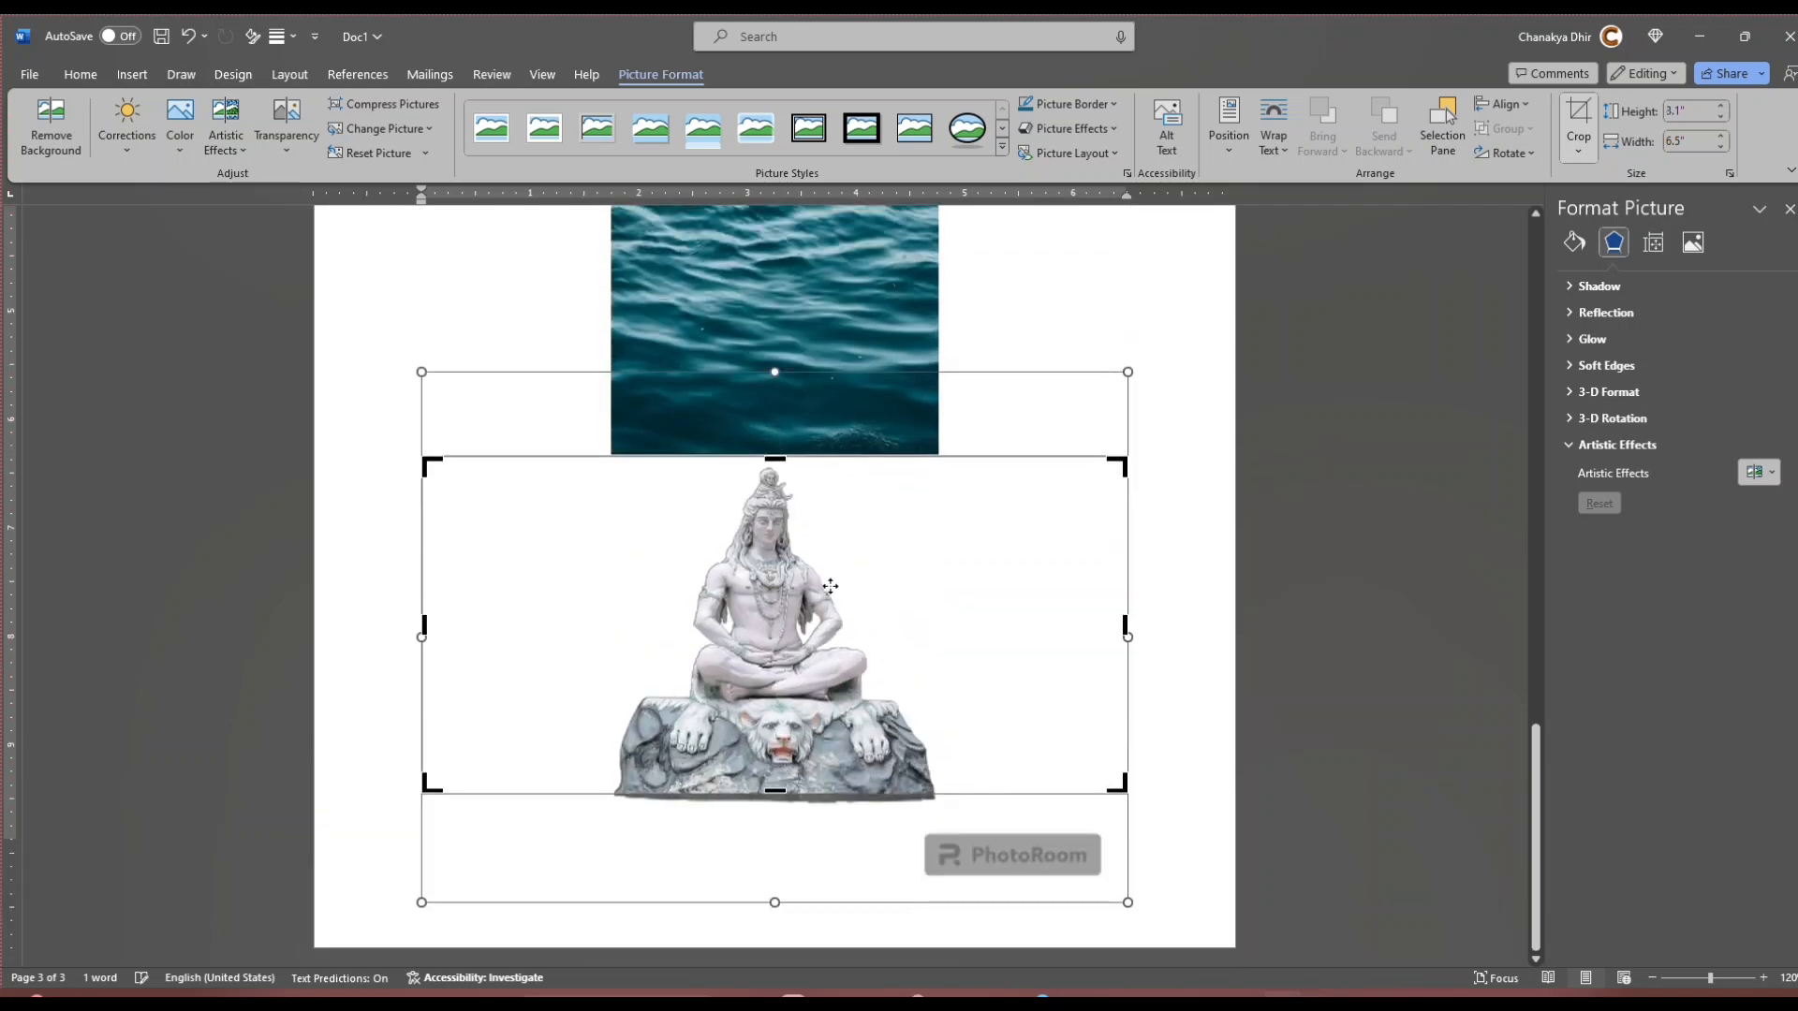
# Step: Crop both sides of the statue picture close to the rock base, leaving it about 3.08" wide
pyautogui.moveTo(423, 629); pyautogui.dragTo(607, 628)
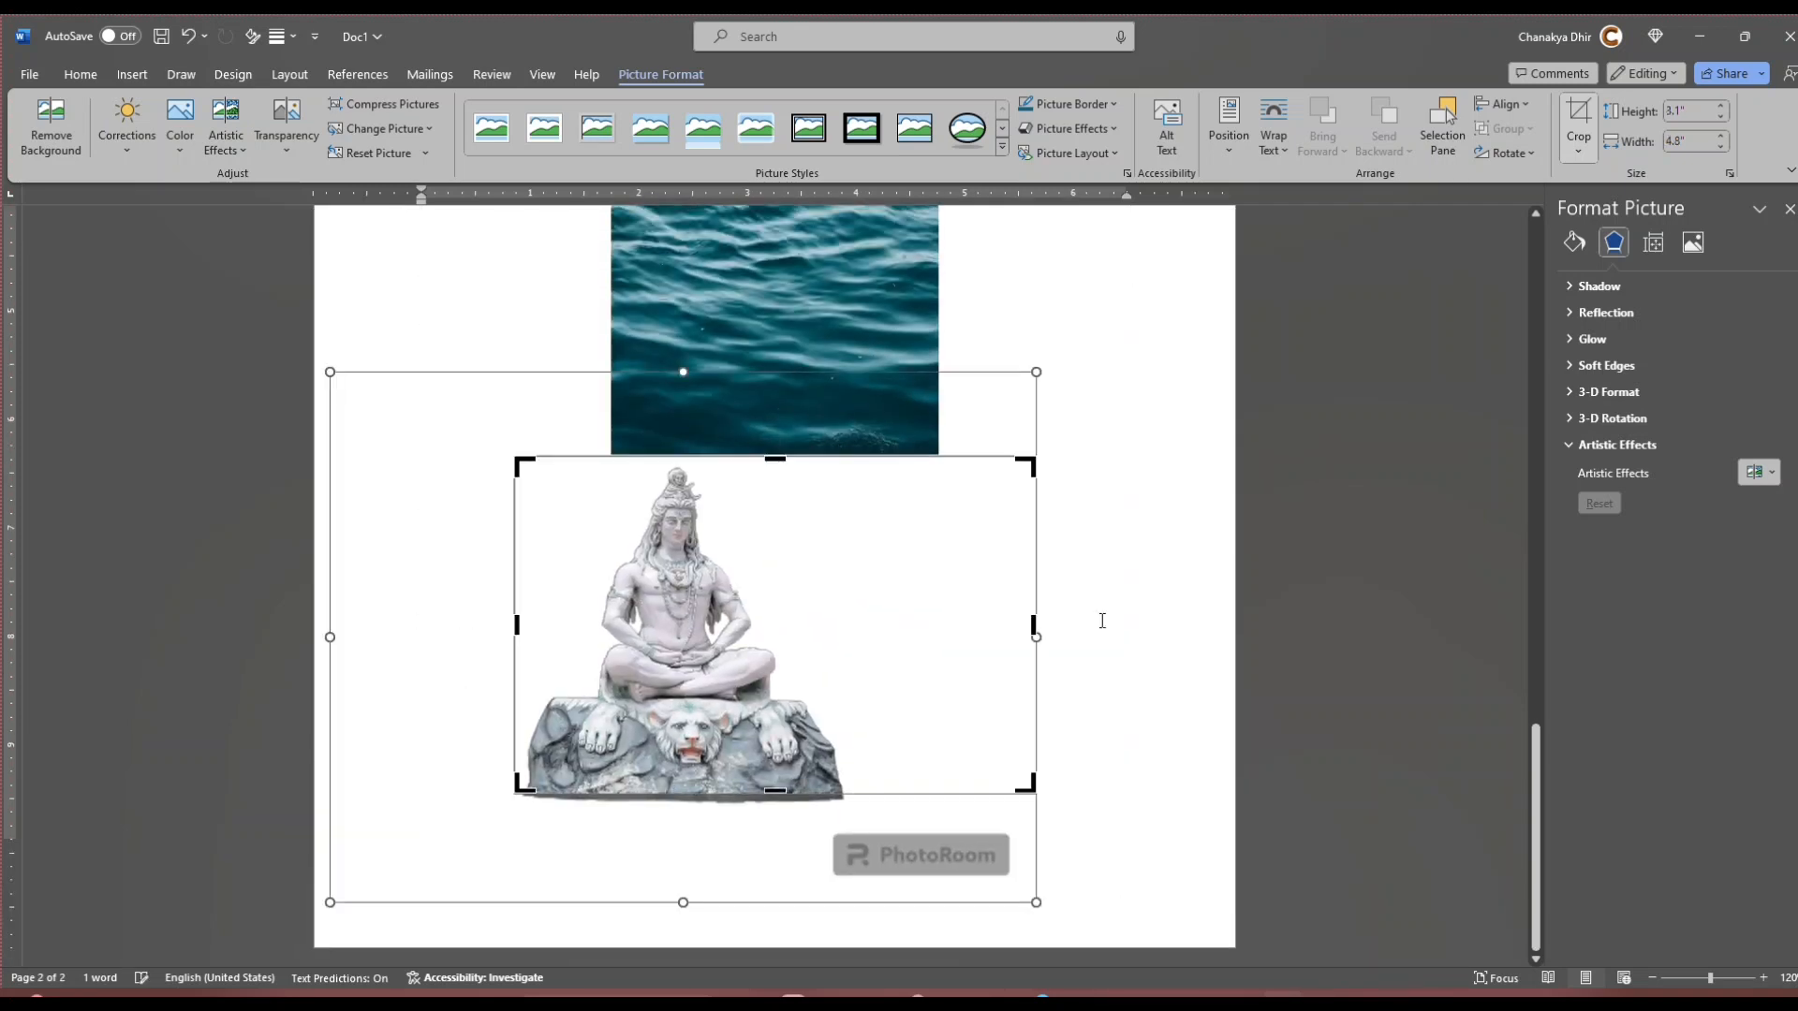
pyautogui.moveTo(1033, 625); pyautogui.dragTo(849, 633)
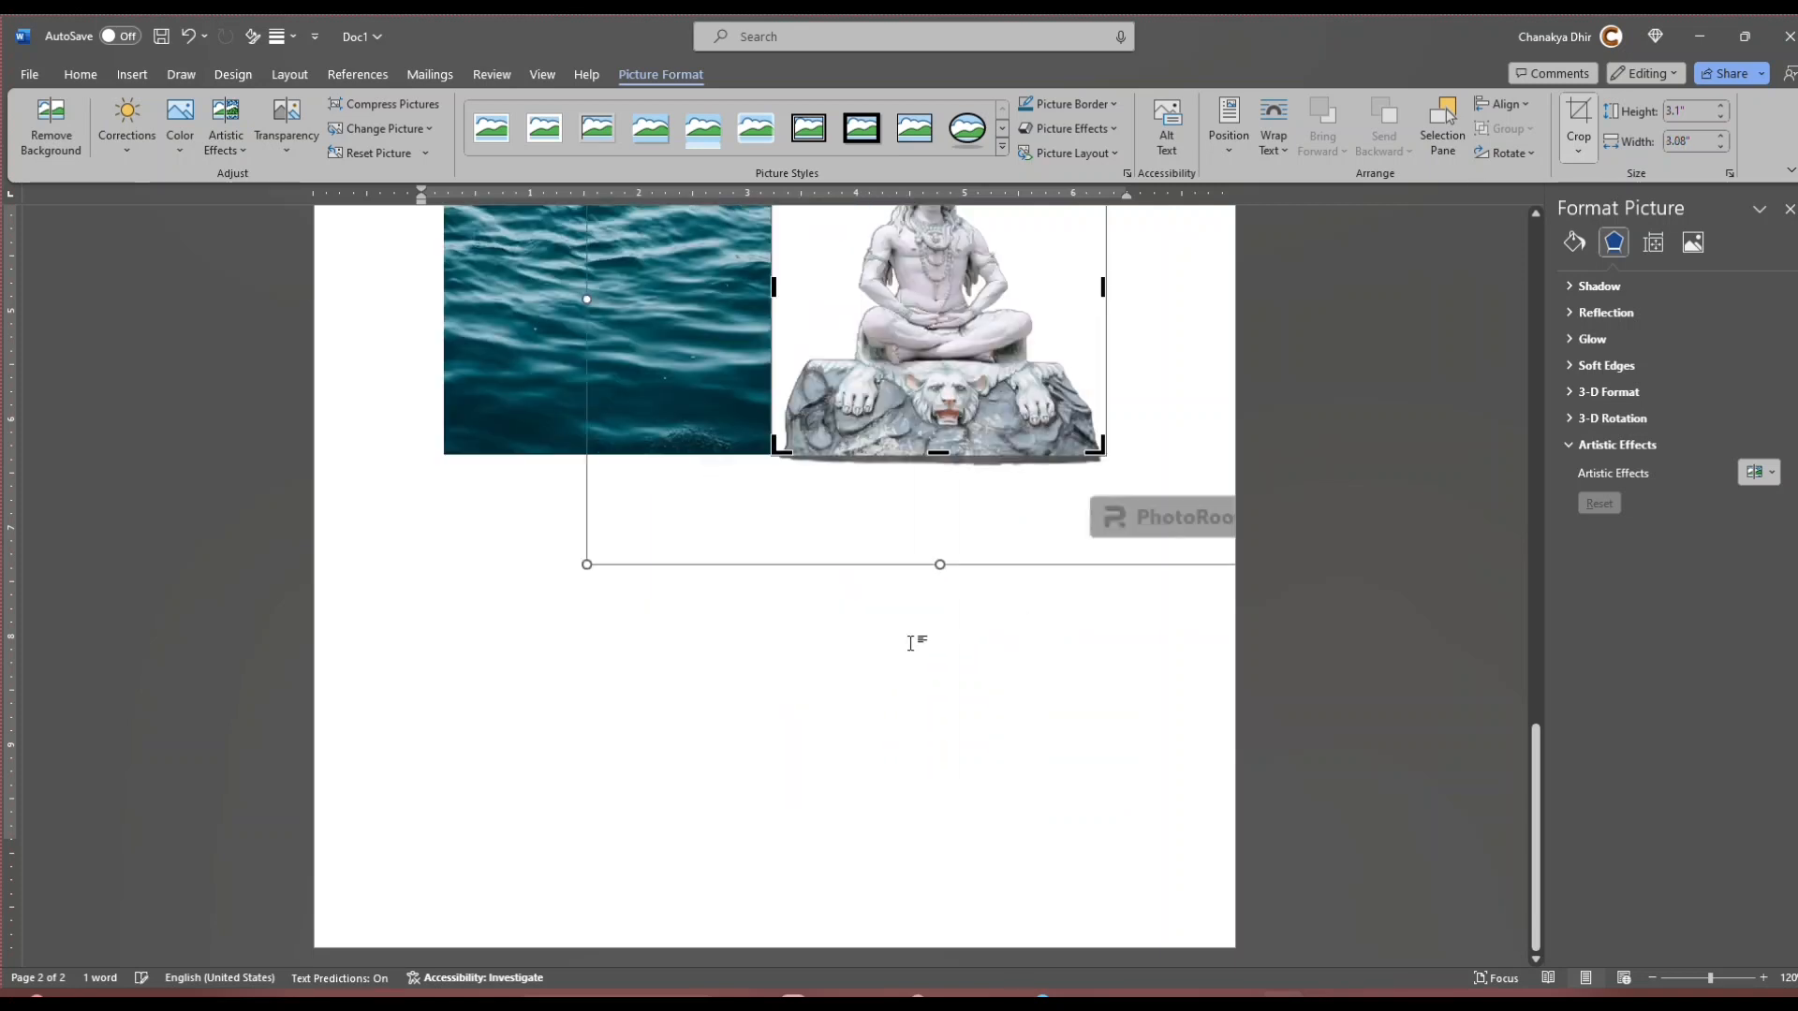
pyautogui.click(925, 803)
pyautogui.scroll(3, 943, 742)
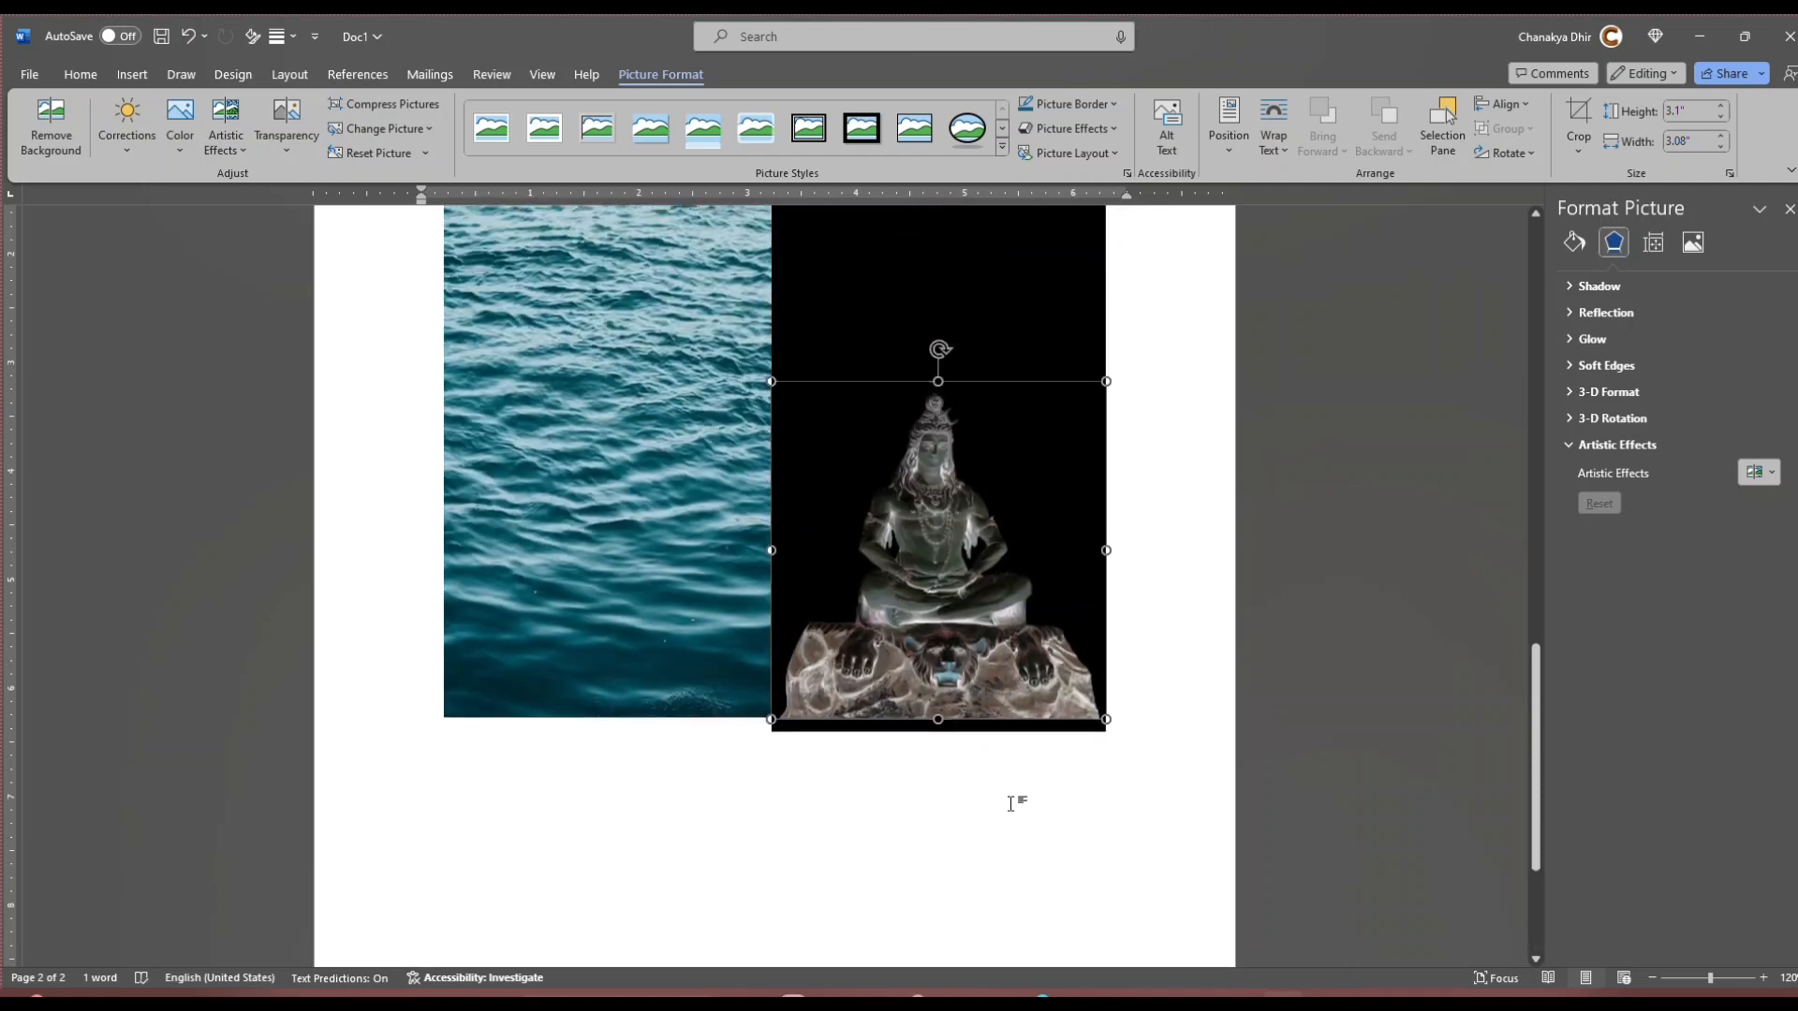
pyautogui.click(1138, 747)
# Step: Apply Tight text wrapping to the statue picture and move it to the horizontal center of page 2
pyautogui.click(951, 630)
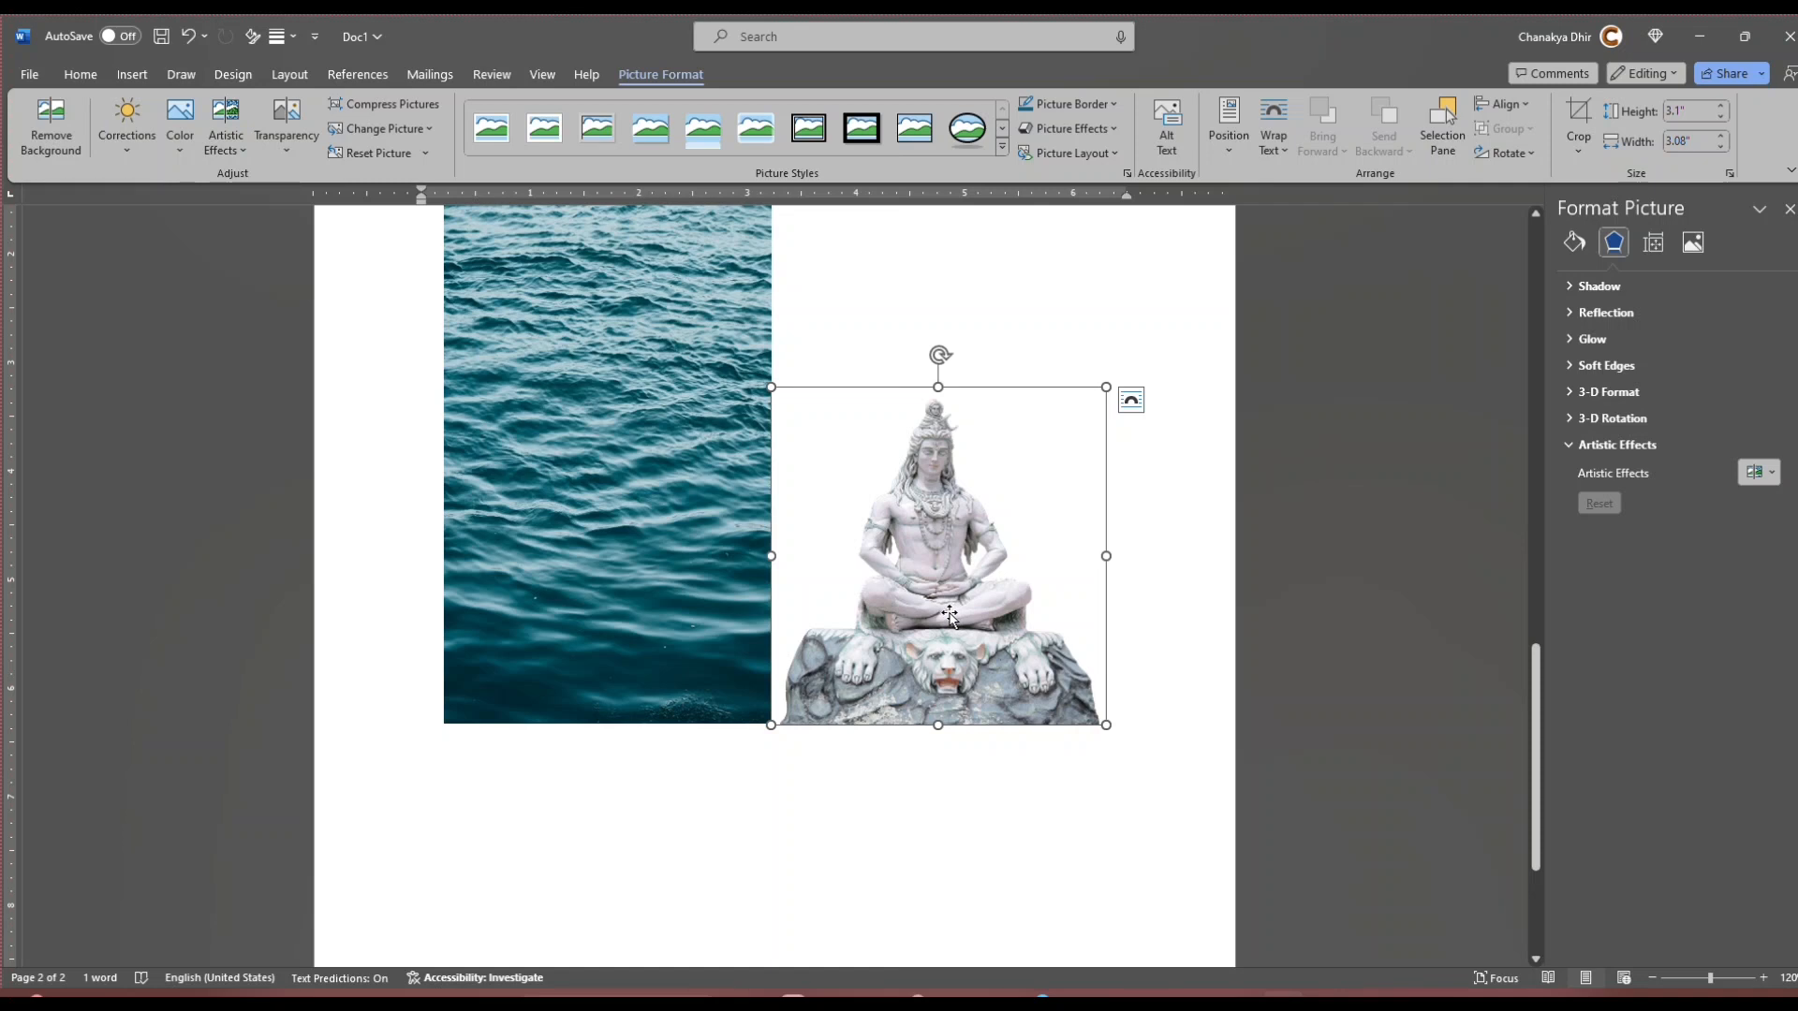
pyautogui.rightClick(921, 547)
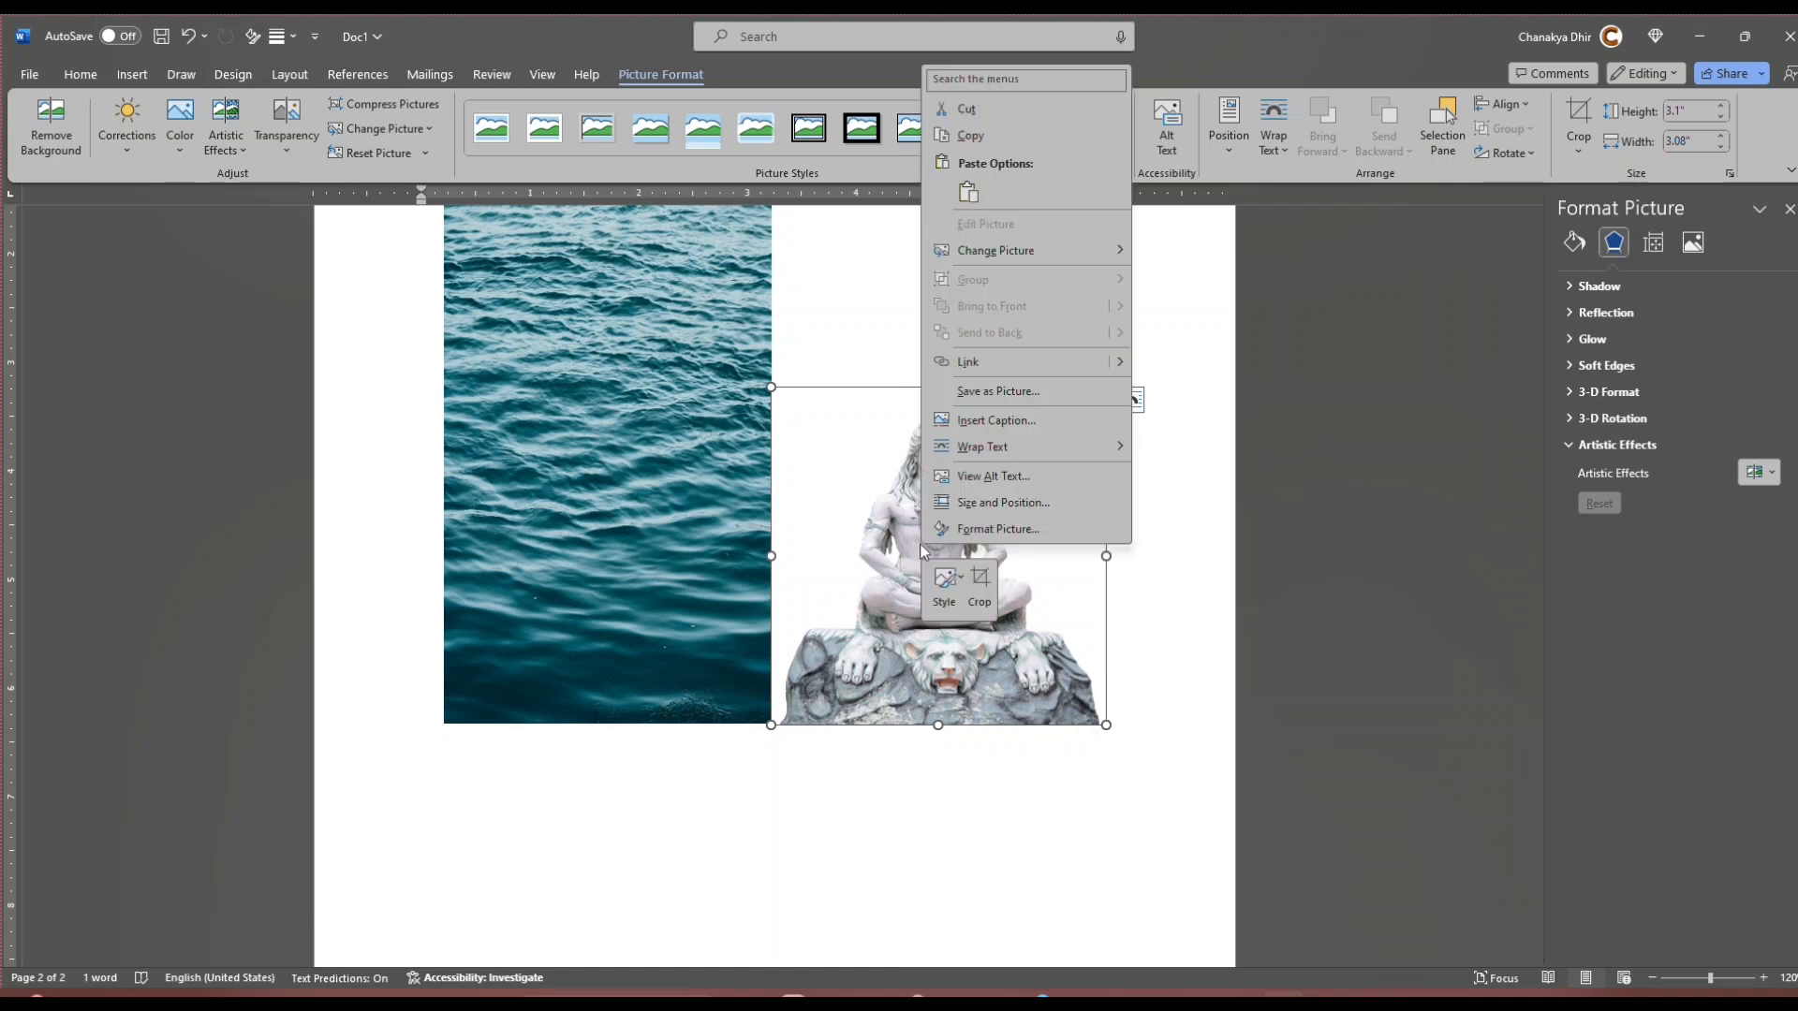
pyautogui.moveTo(987, 451)
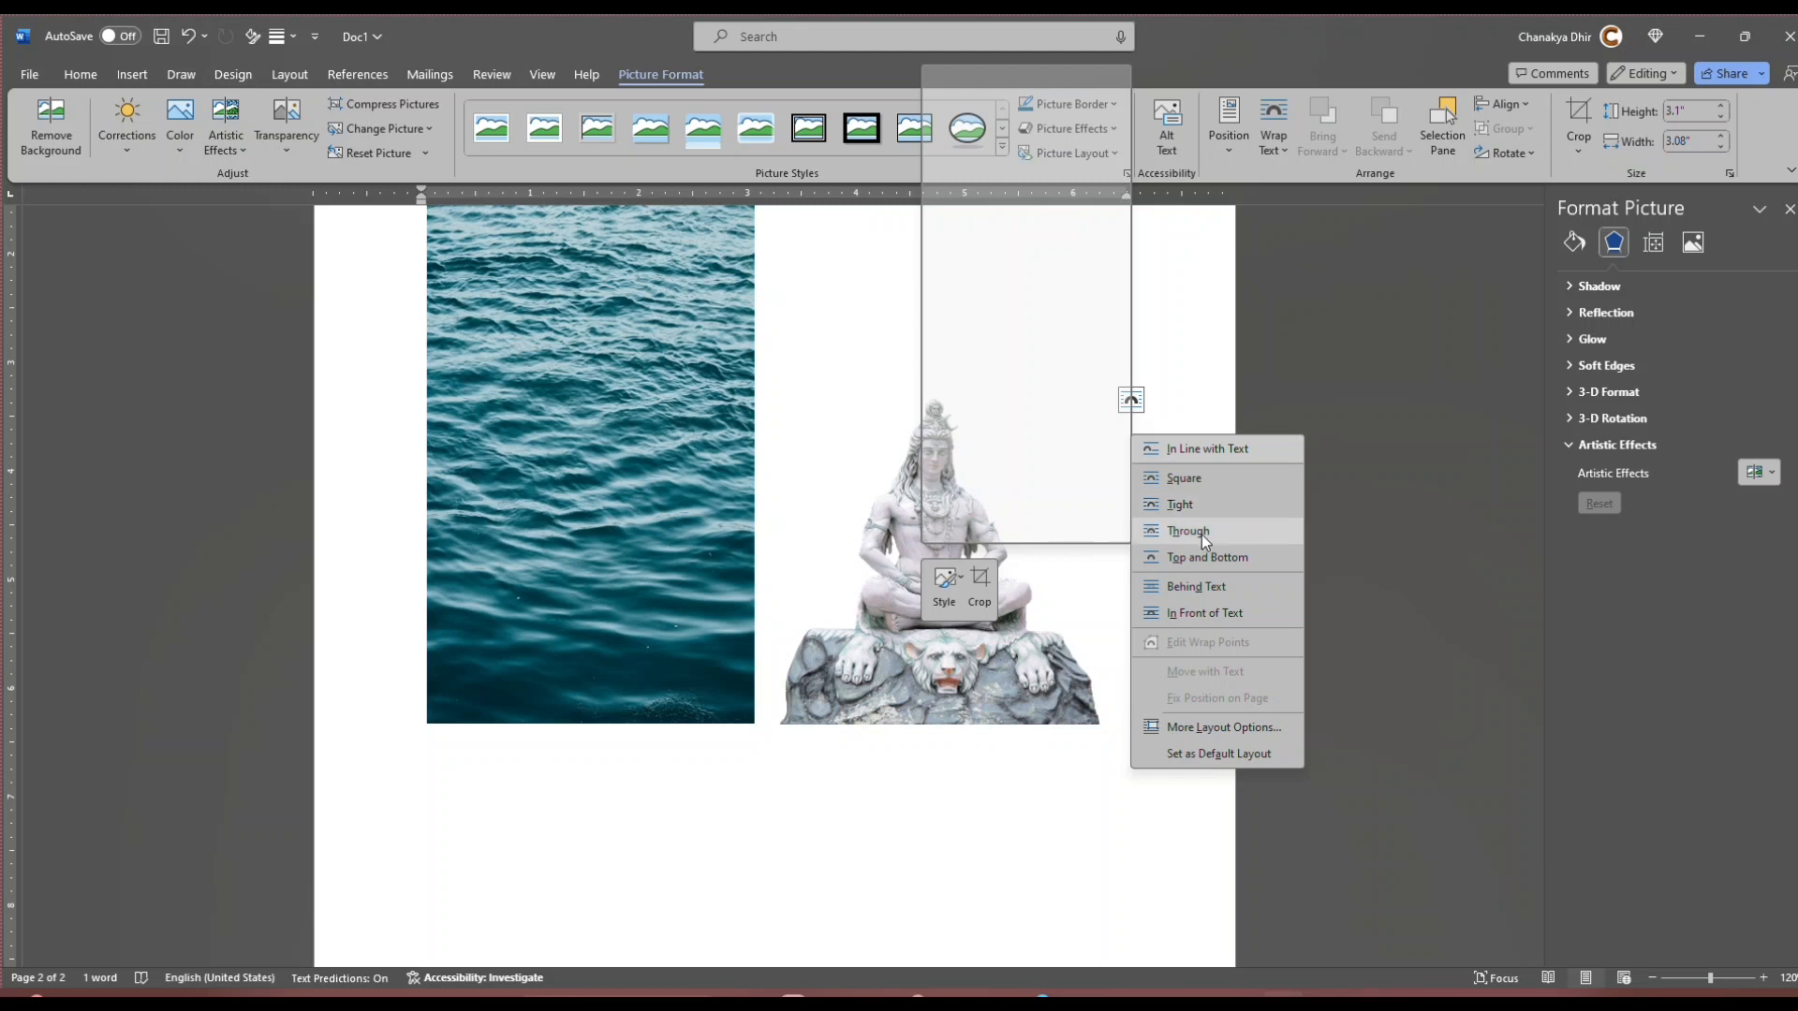
pyautogui.click(1200, 512)
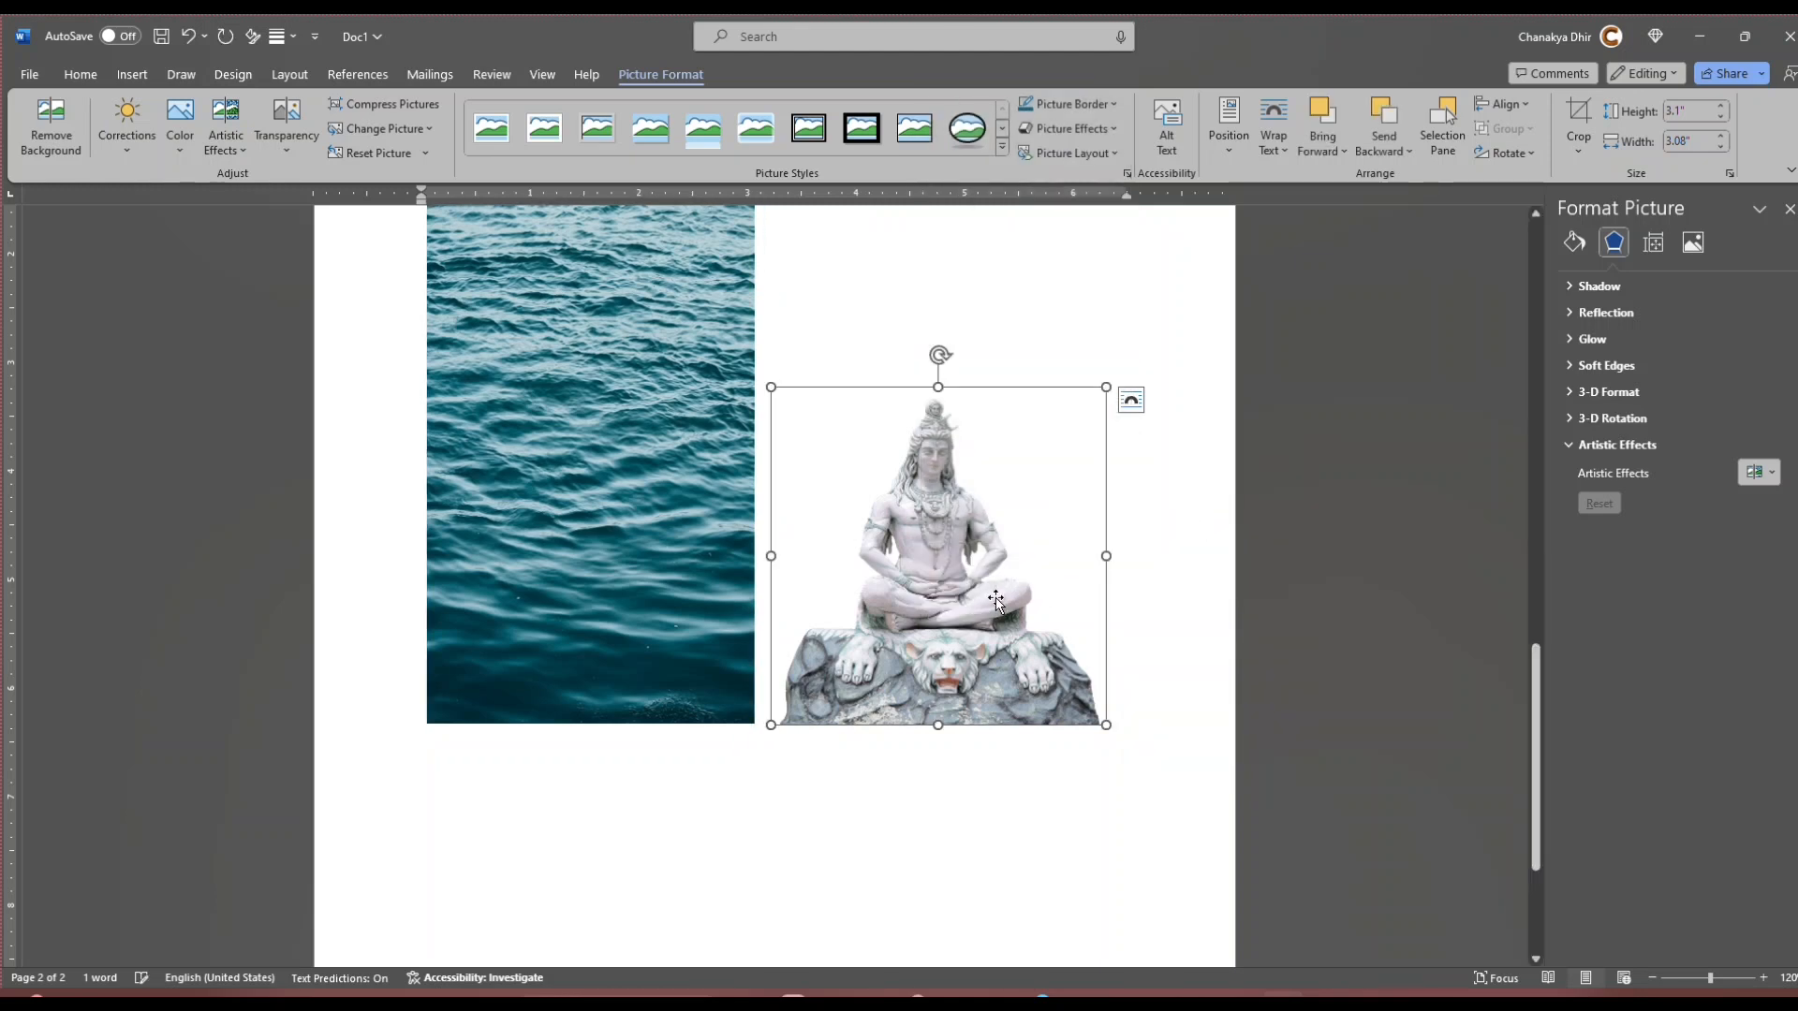
pyautogui.moveTo(974, 591); pyautogui.dragTo(800, 597)
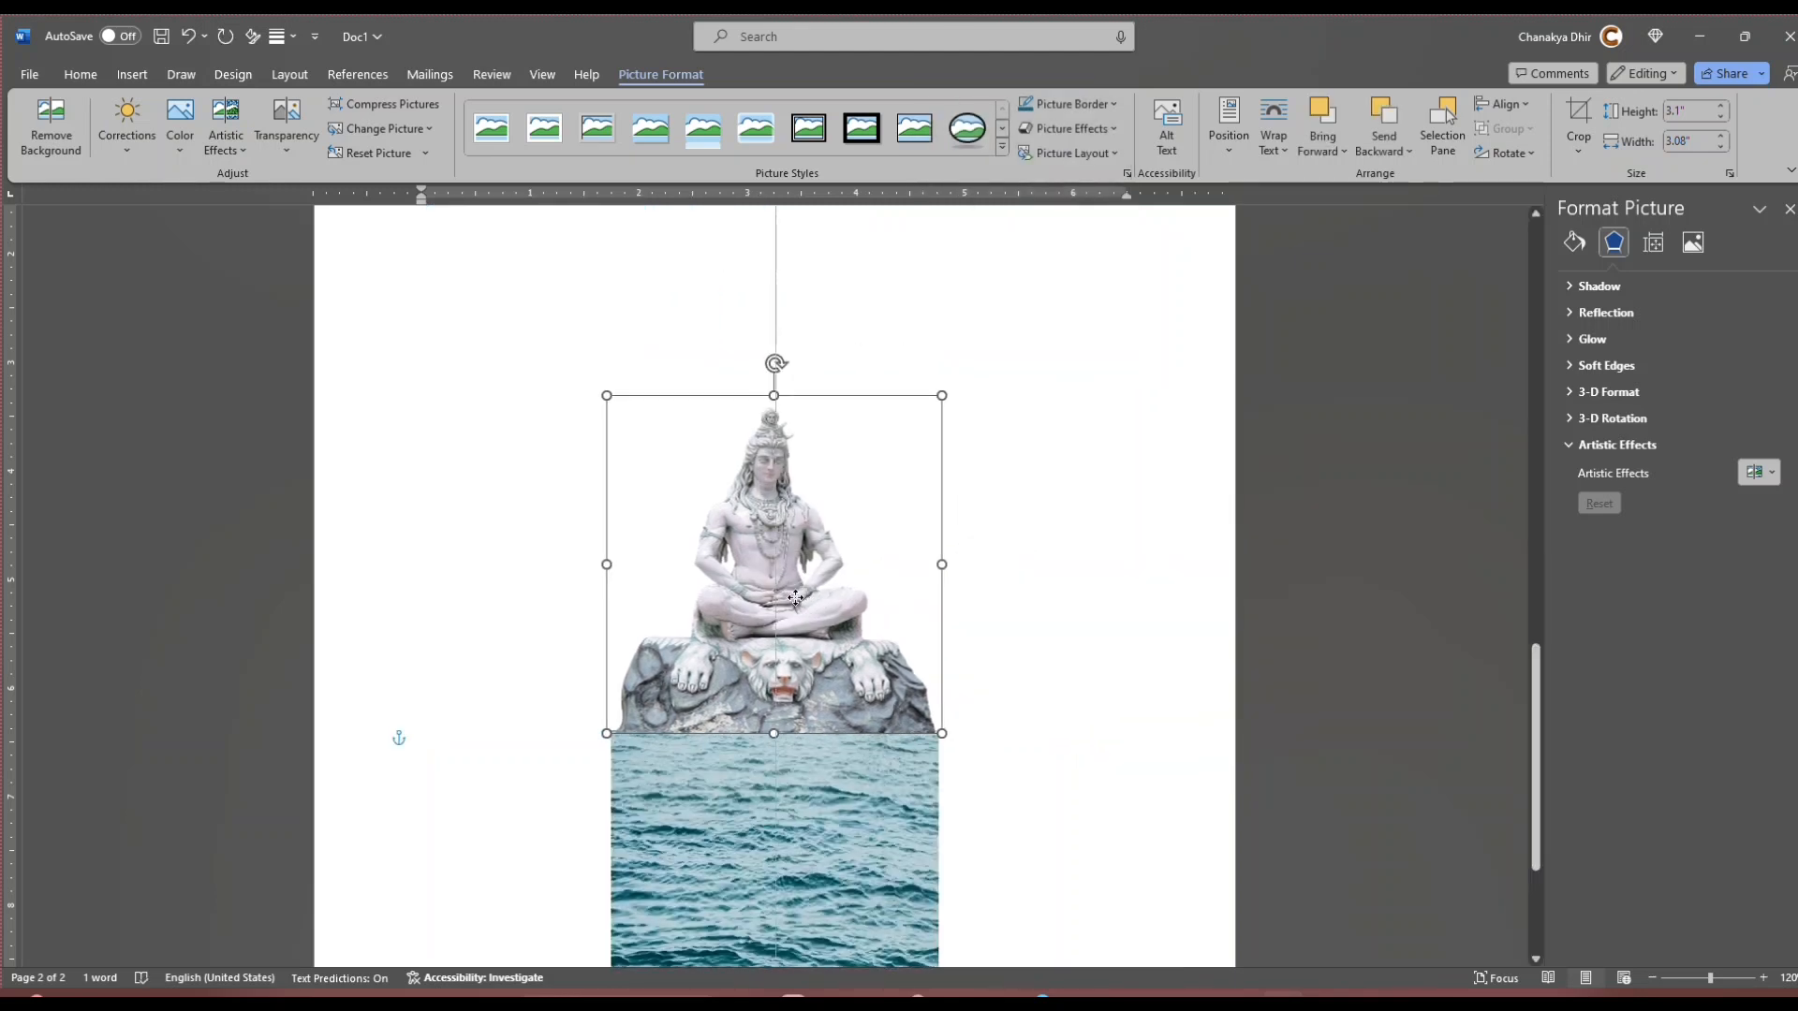
# Step: Change the statue picture's text wrapping to Through and move it further down the page
pyautogui.rightClick(801, 599)
pyautogui.moveTo(894, 502)
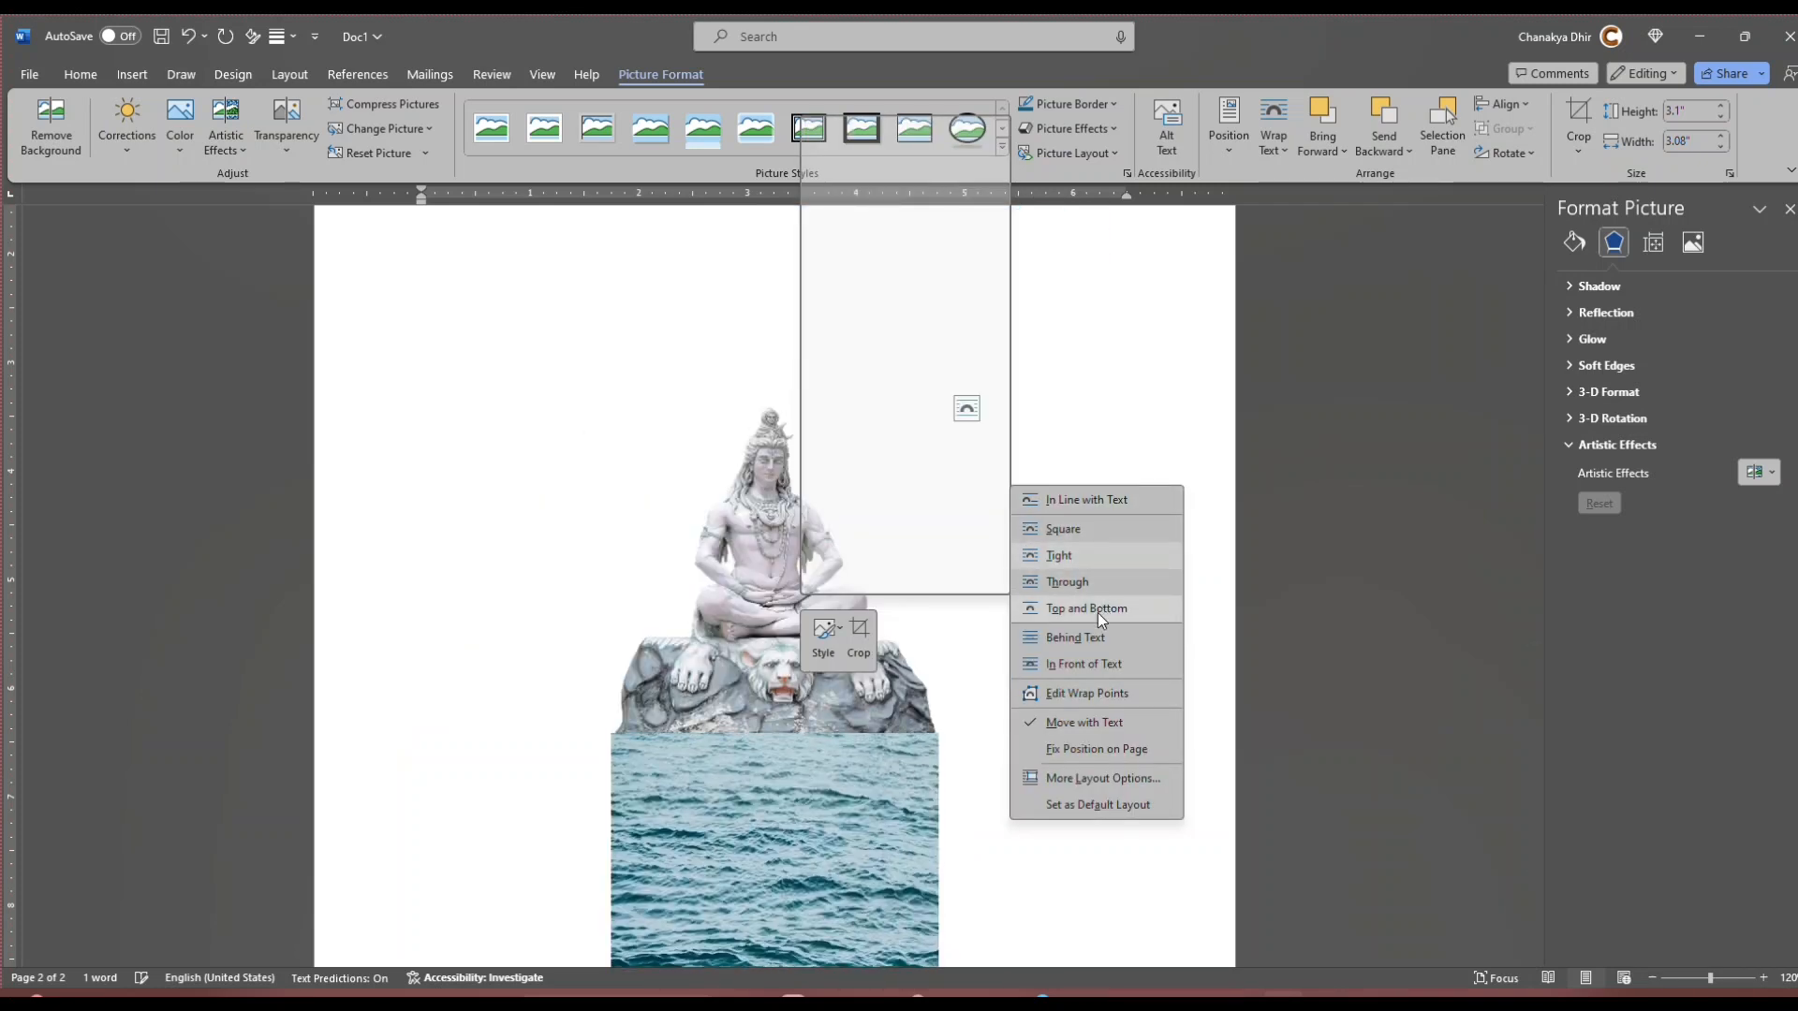
pyautogui.click(1105, 579)
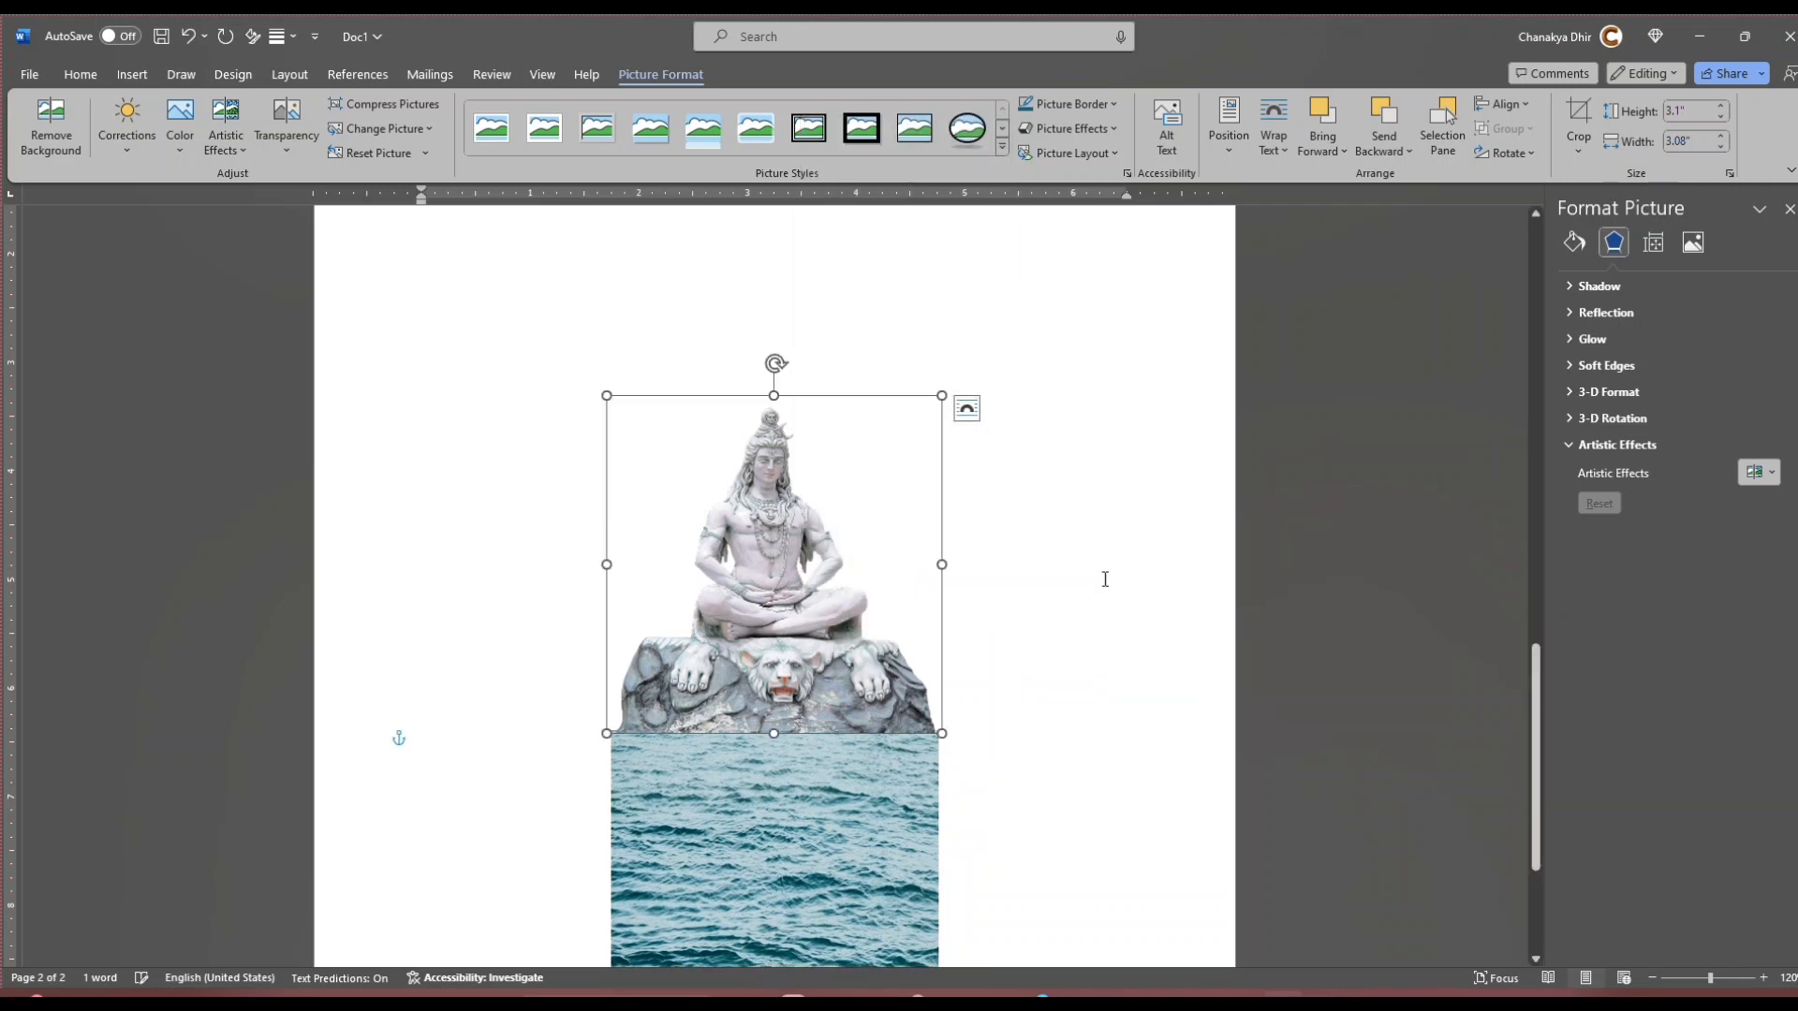
pyautogui.moveTo(792, 485); pyautogui.dragTo(792, 586)
# Step: Set the statue picture's text wrapping to Tight
pyautogui.rightClick(792, 585)
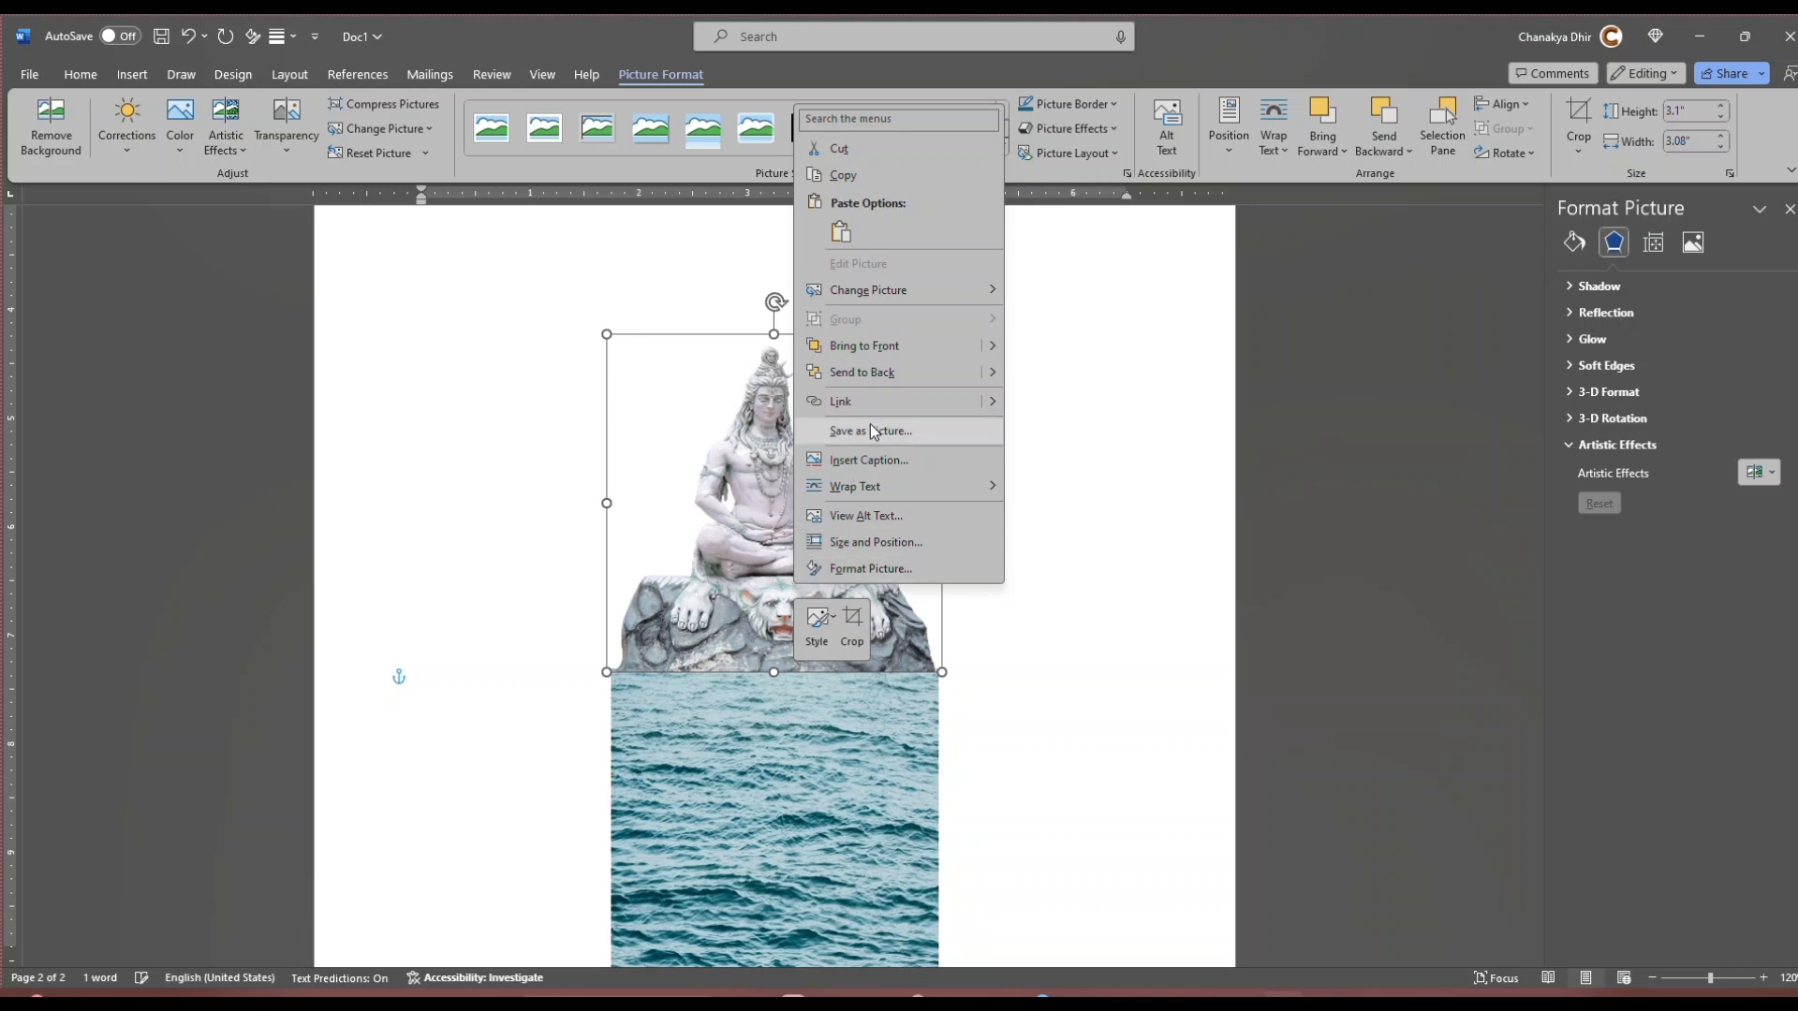
pyautogui.click(1070, 490)
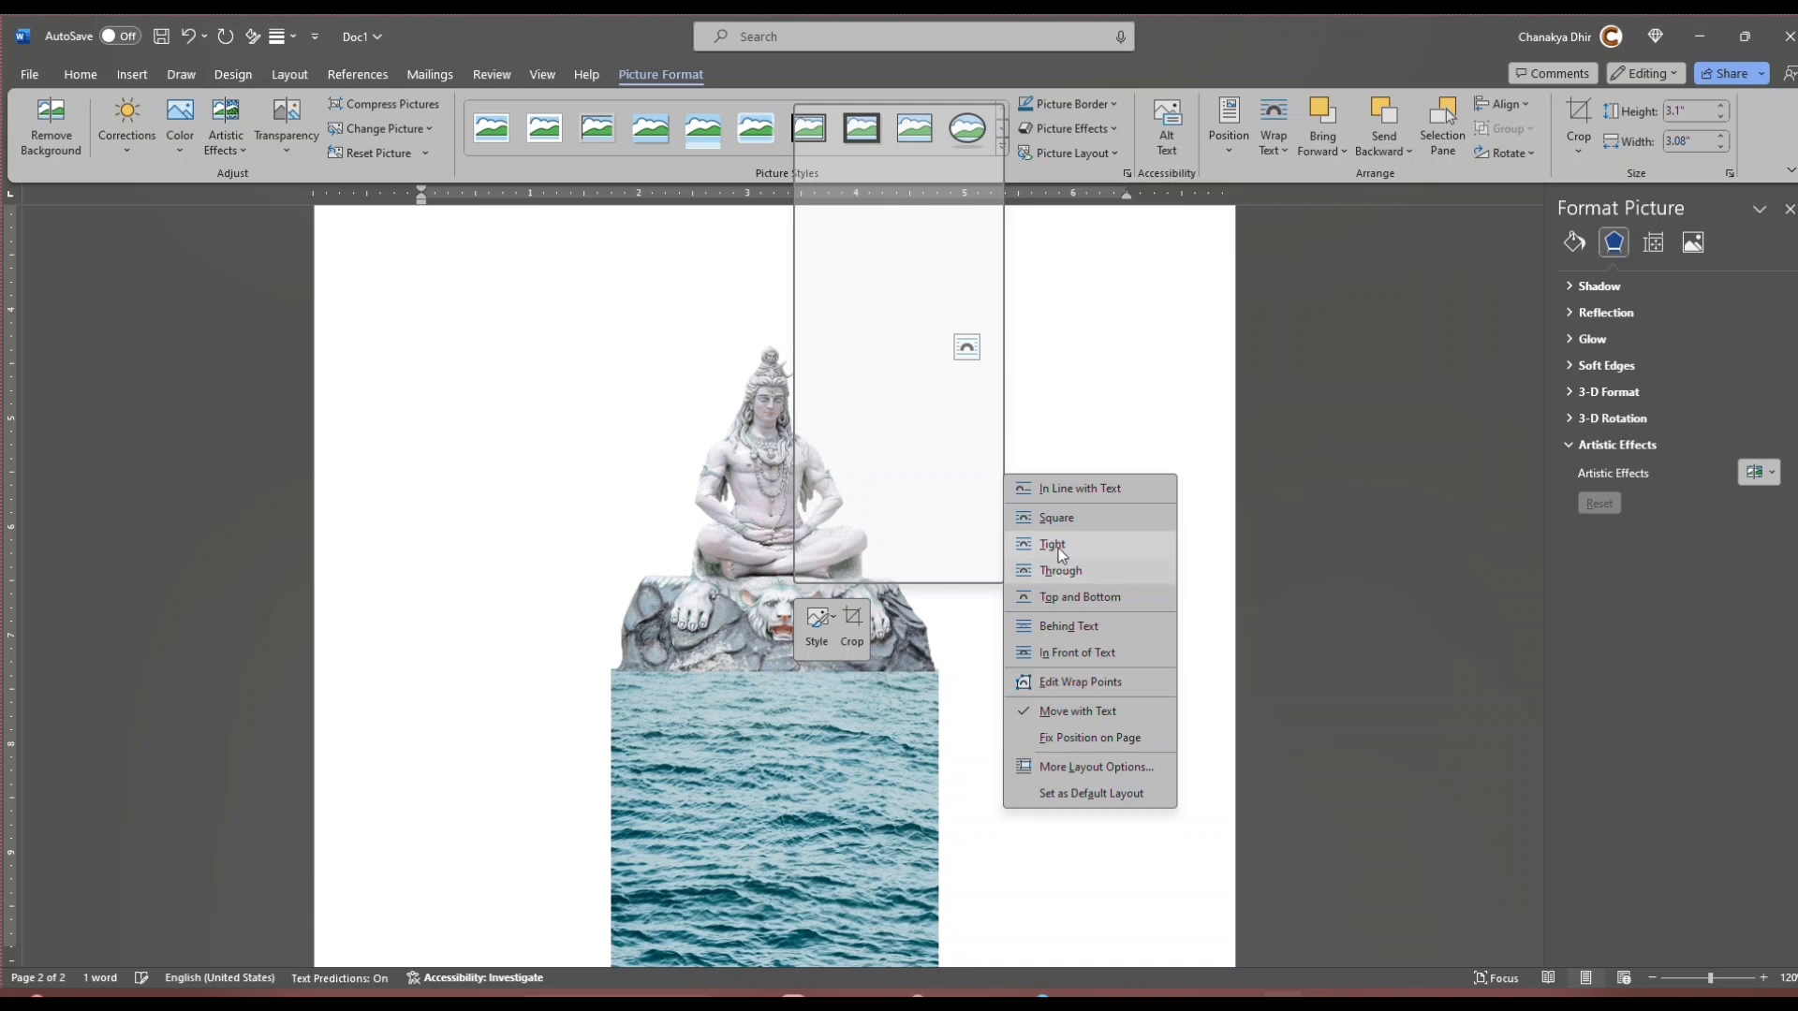
pyautogui.click(1058, 548)
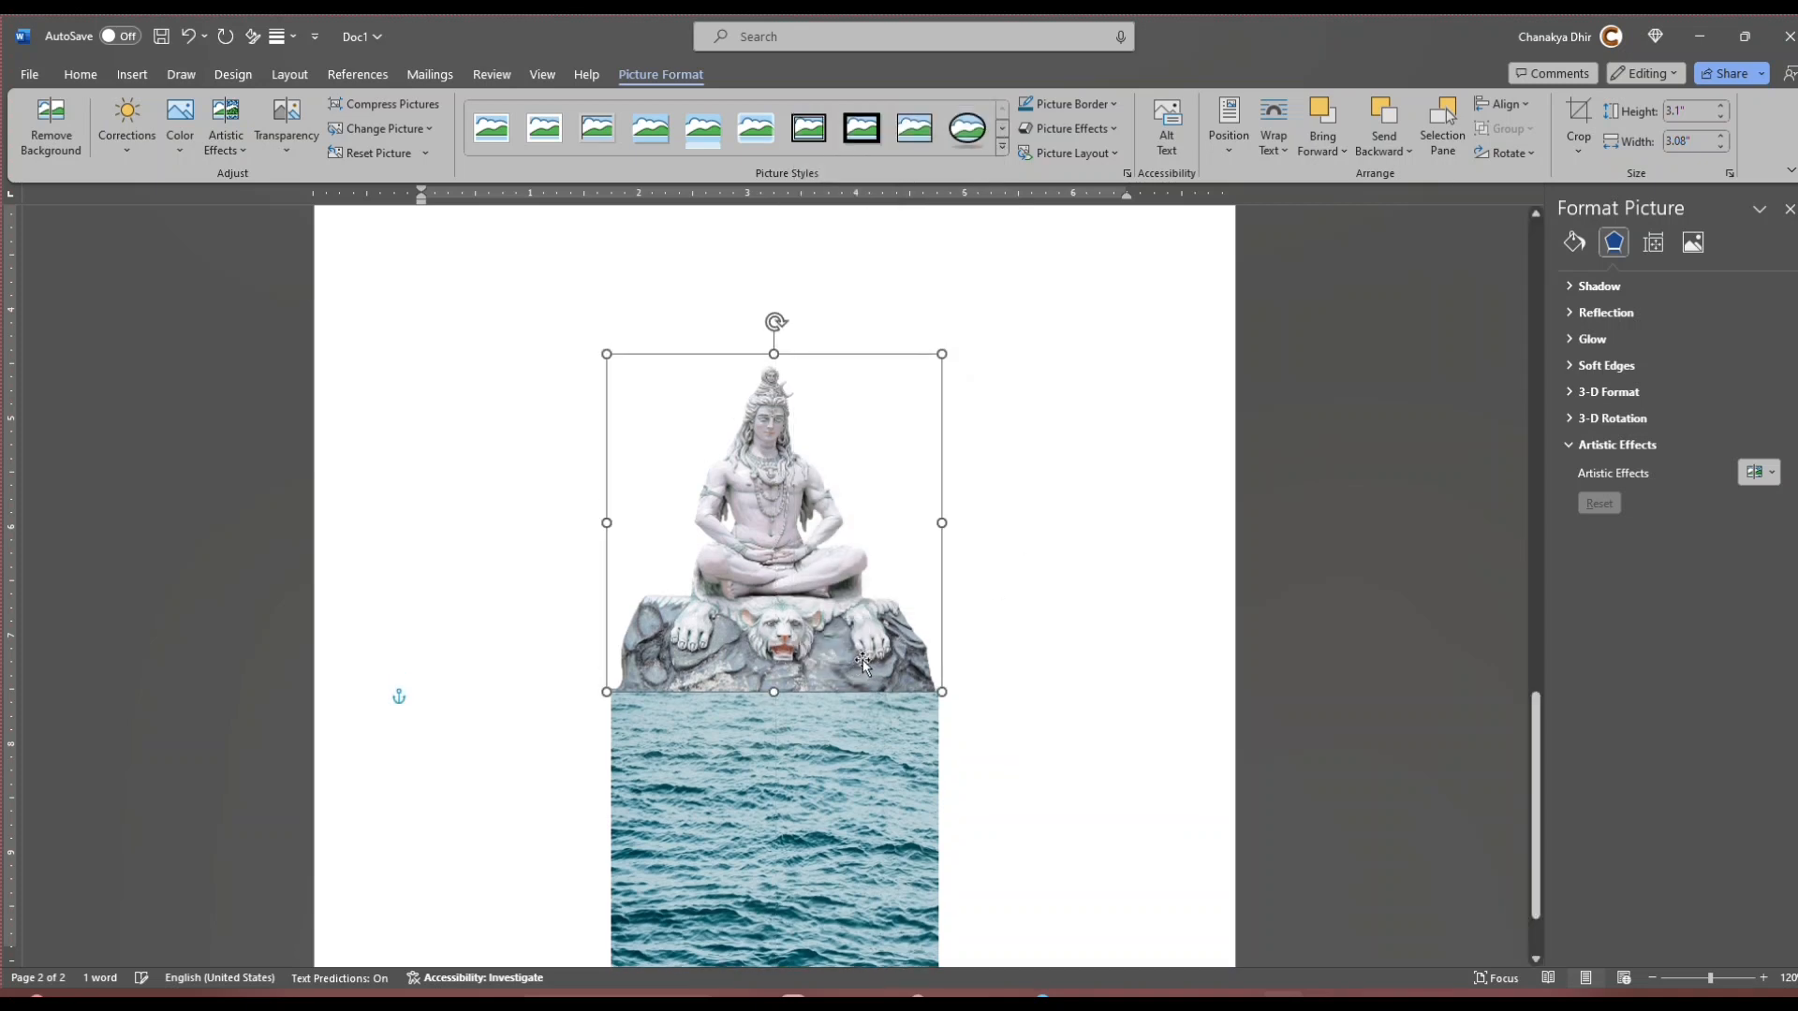
# Step: Set the ocean picture's text wrapping to Through and move it up beside the statue, partly overlapping it
pyautogui.click(875, 754)
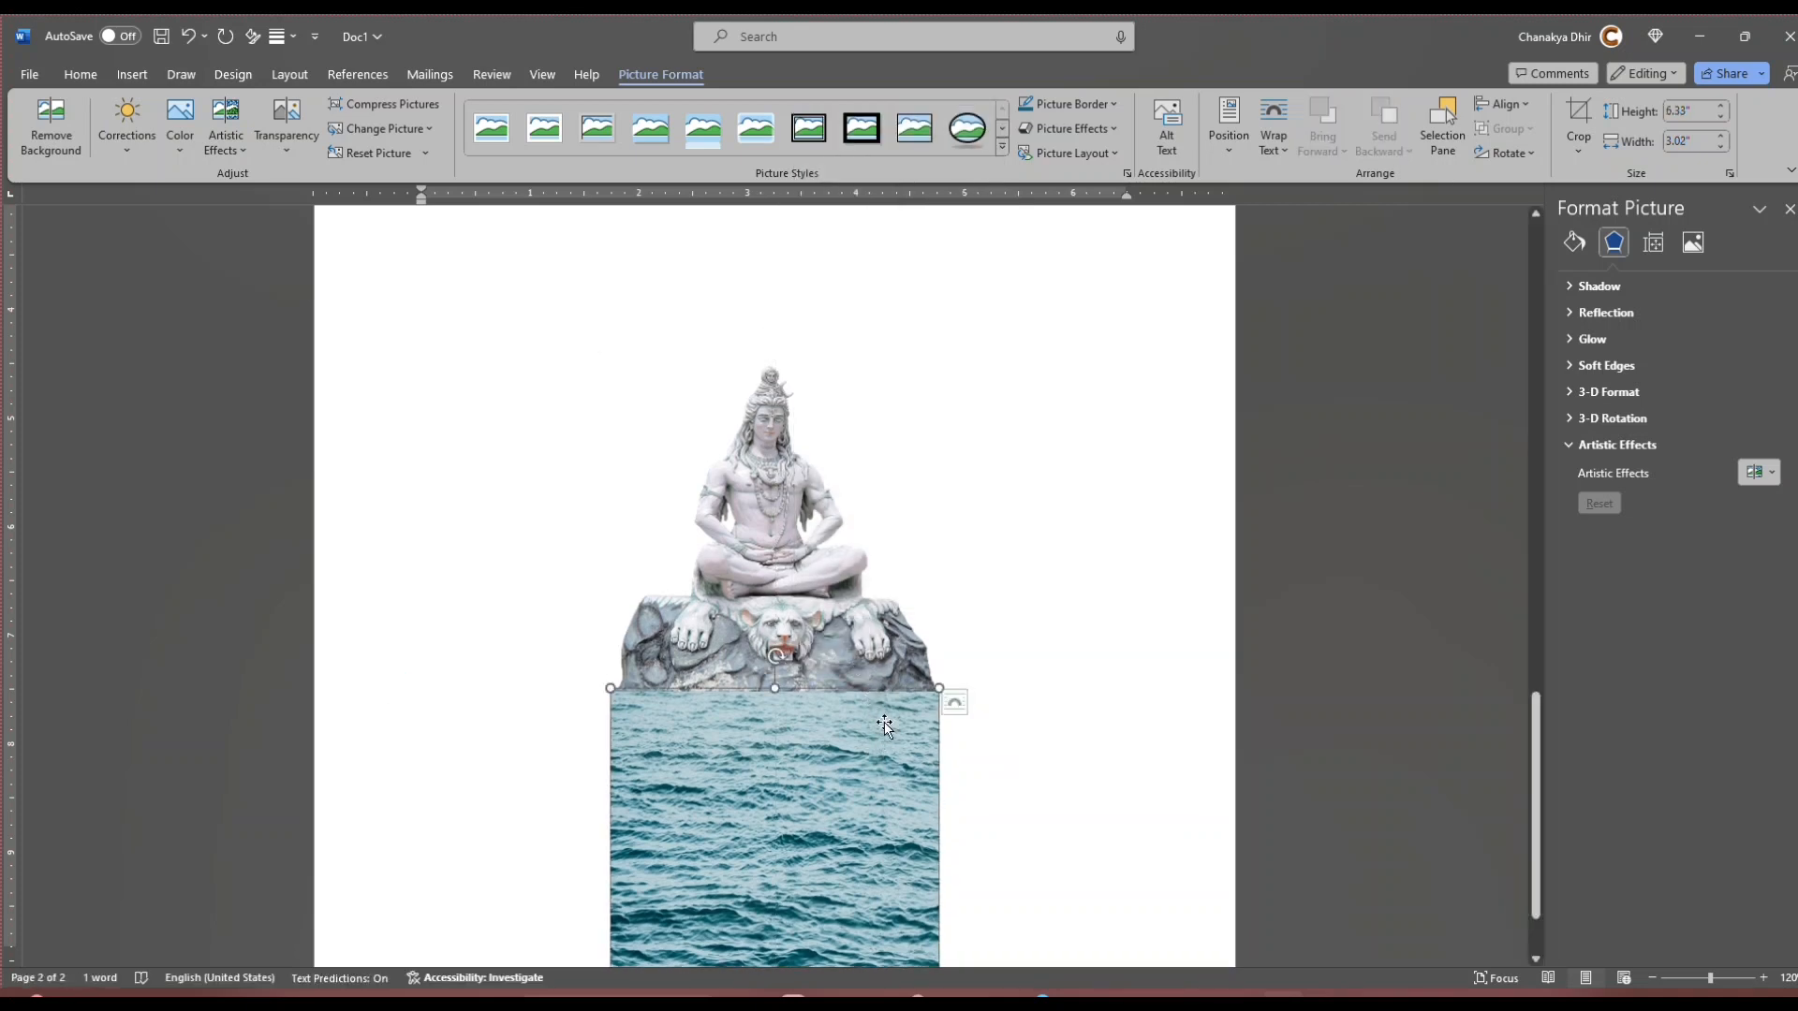
pyautogui.rightClick(885, 726)
pyautogui.moveTo(981, 637)
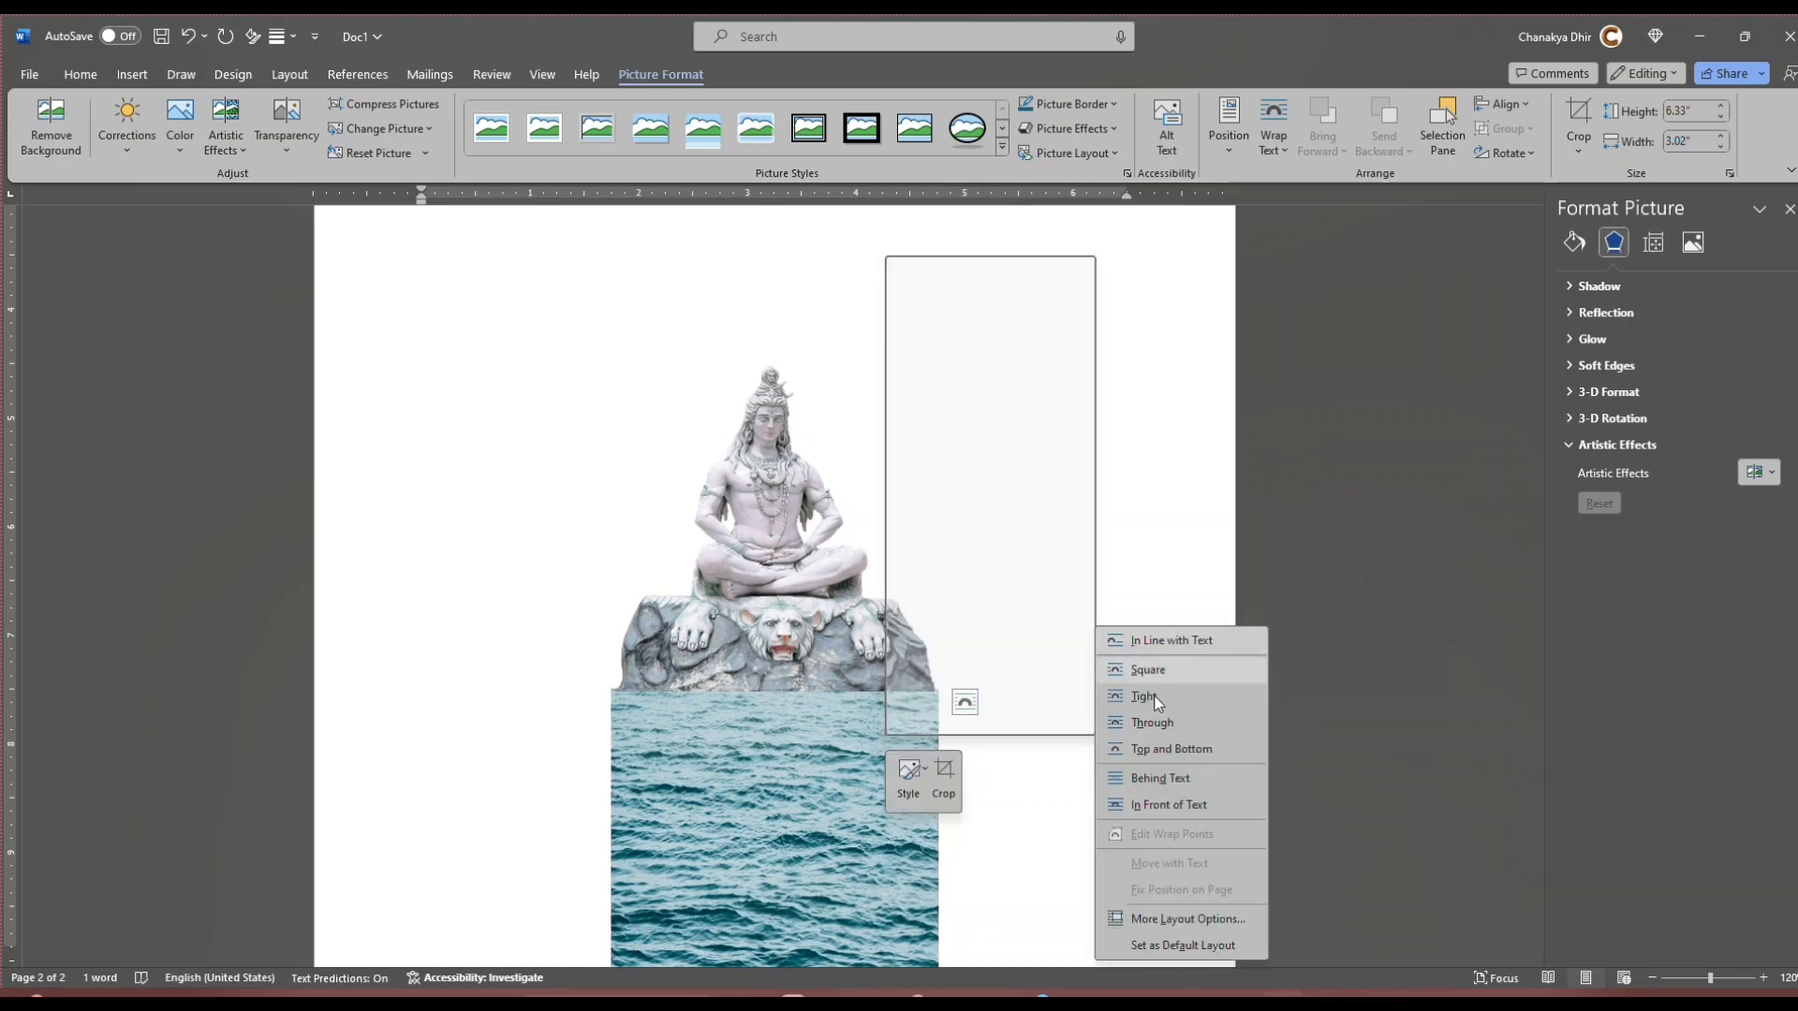
pyautogui.click(1158, 720)
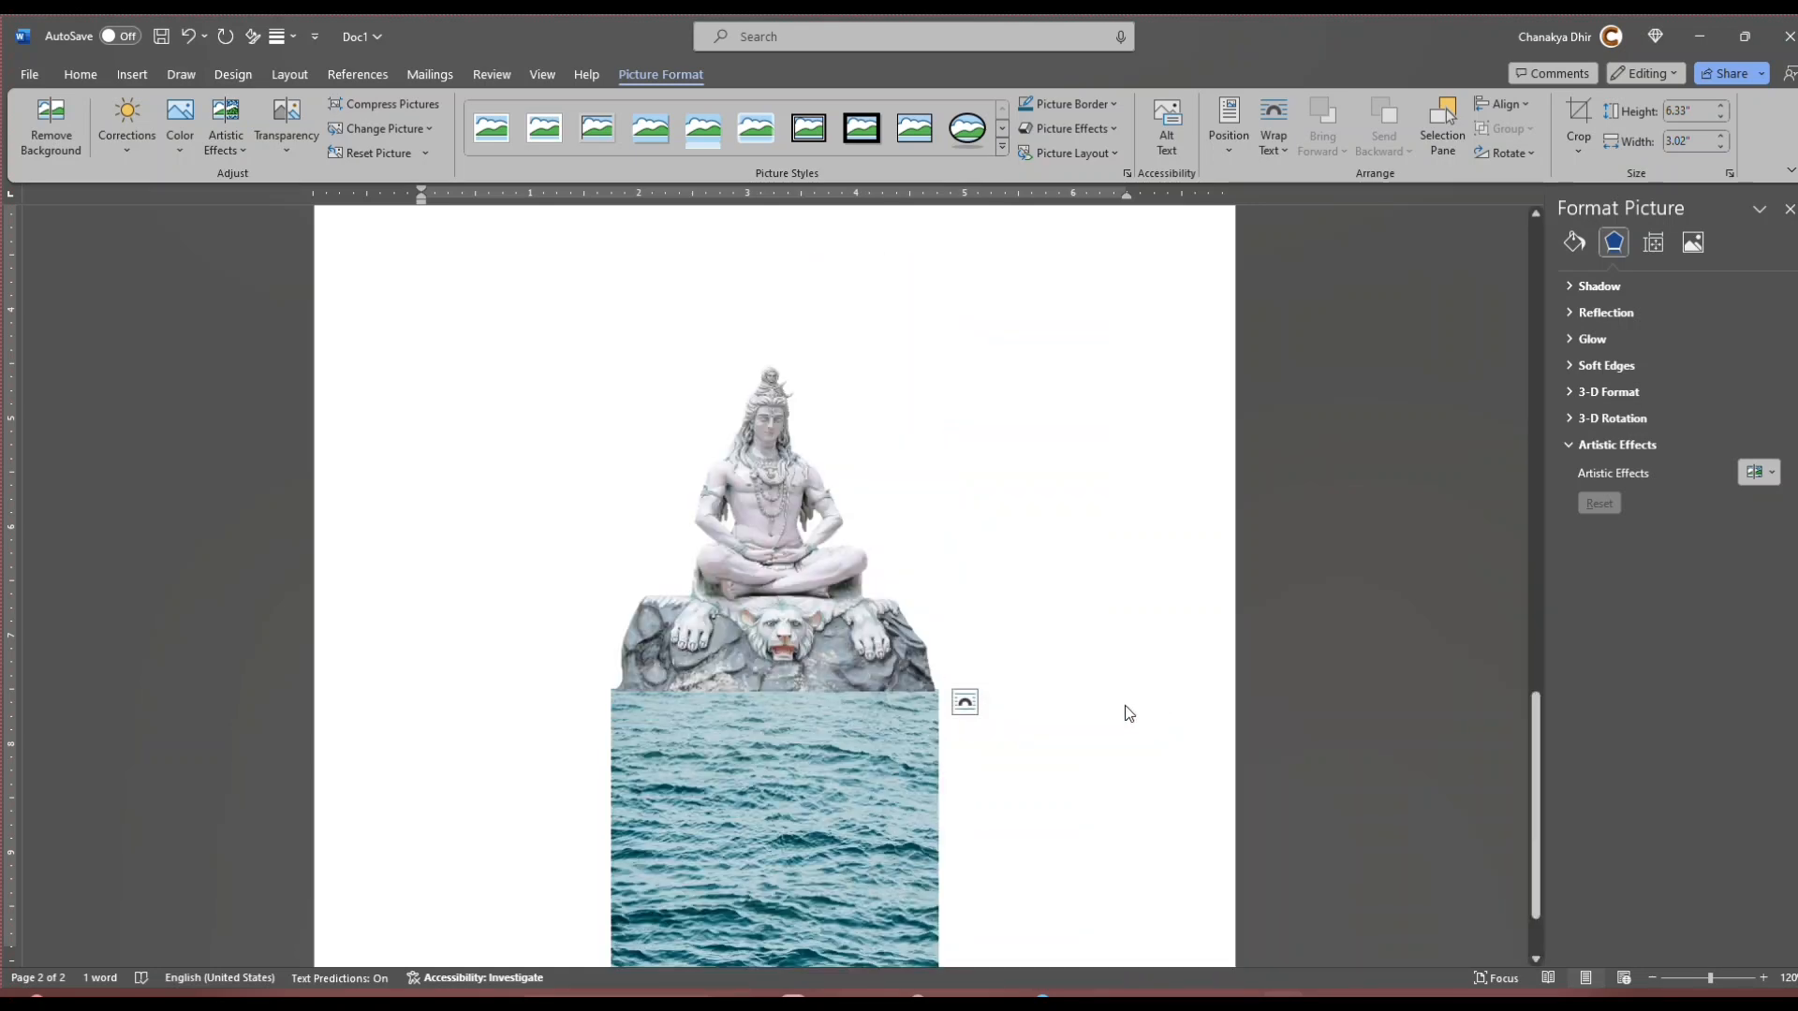
pyautogui.moveTo(827, 450); pyautogui.dragTo(974, 559)
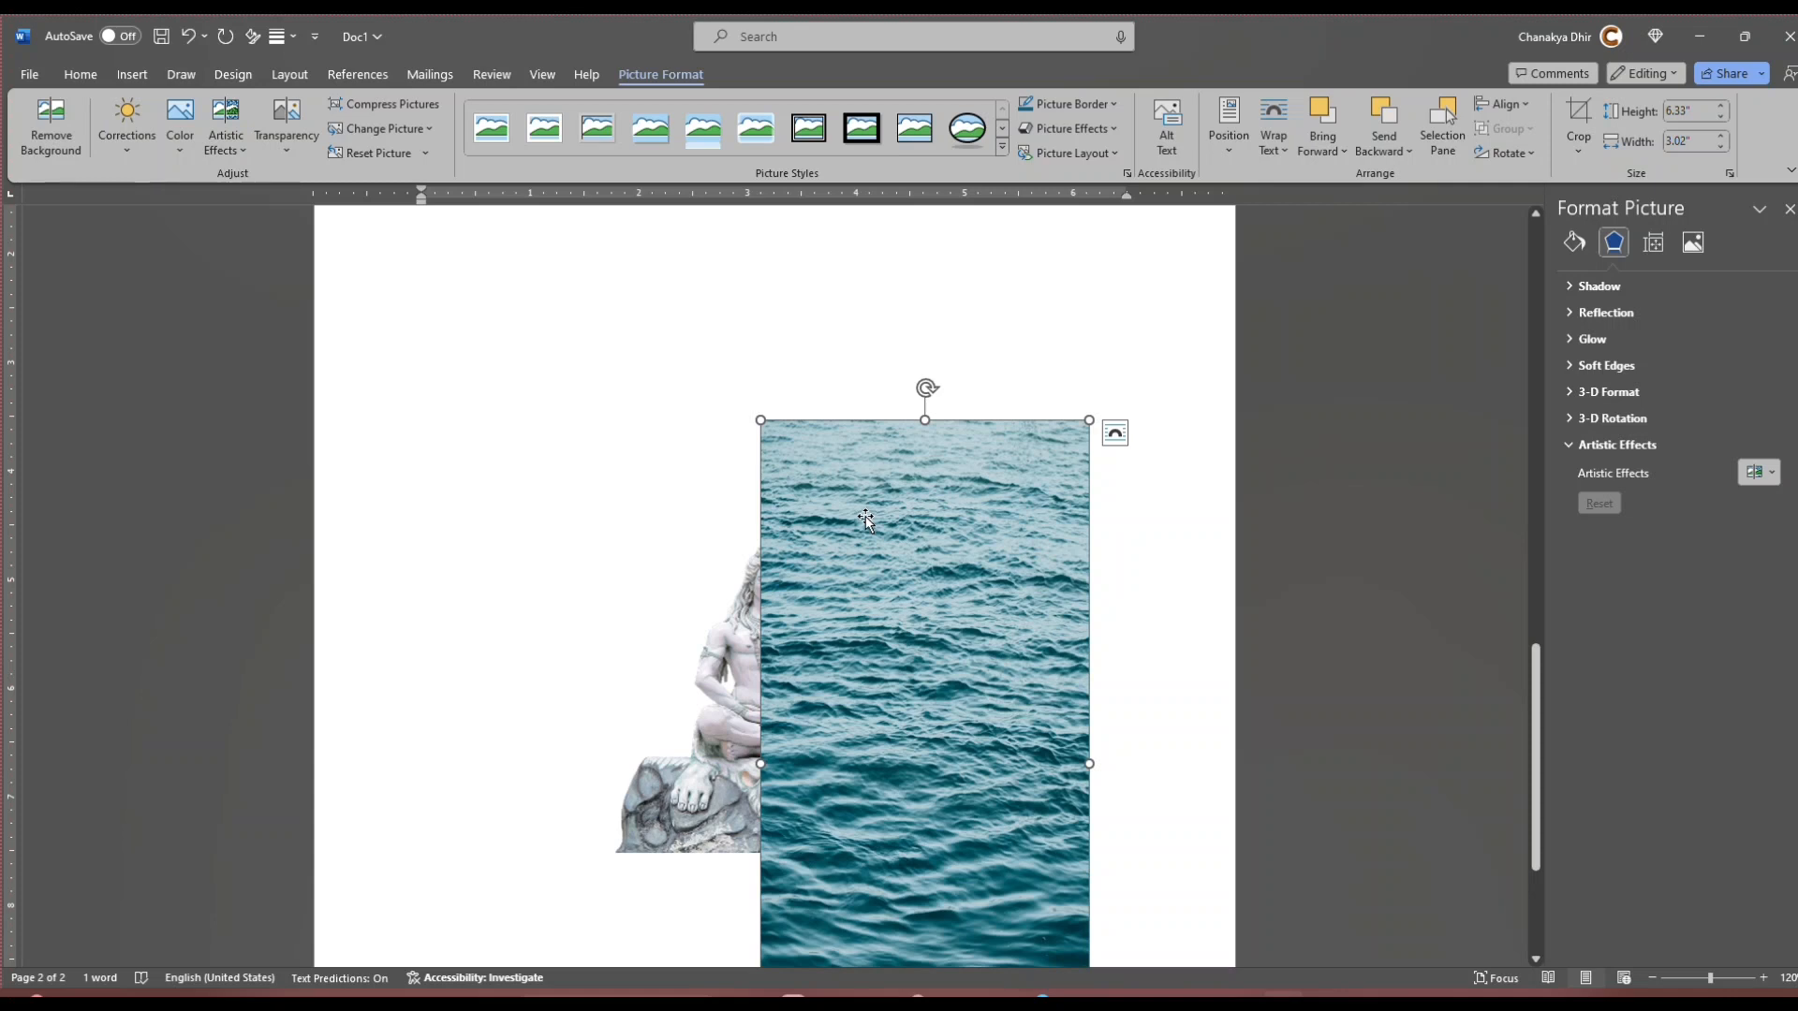
pyautogui.moveTo(866, 520); pyautogui.dragTo(935, 521)
pyautogui.rightClick(897, 598)
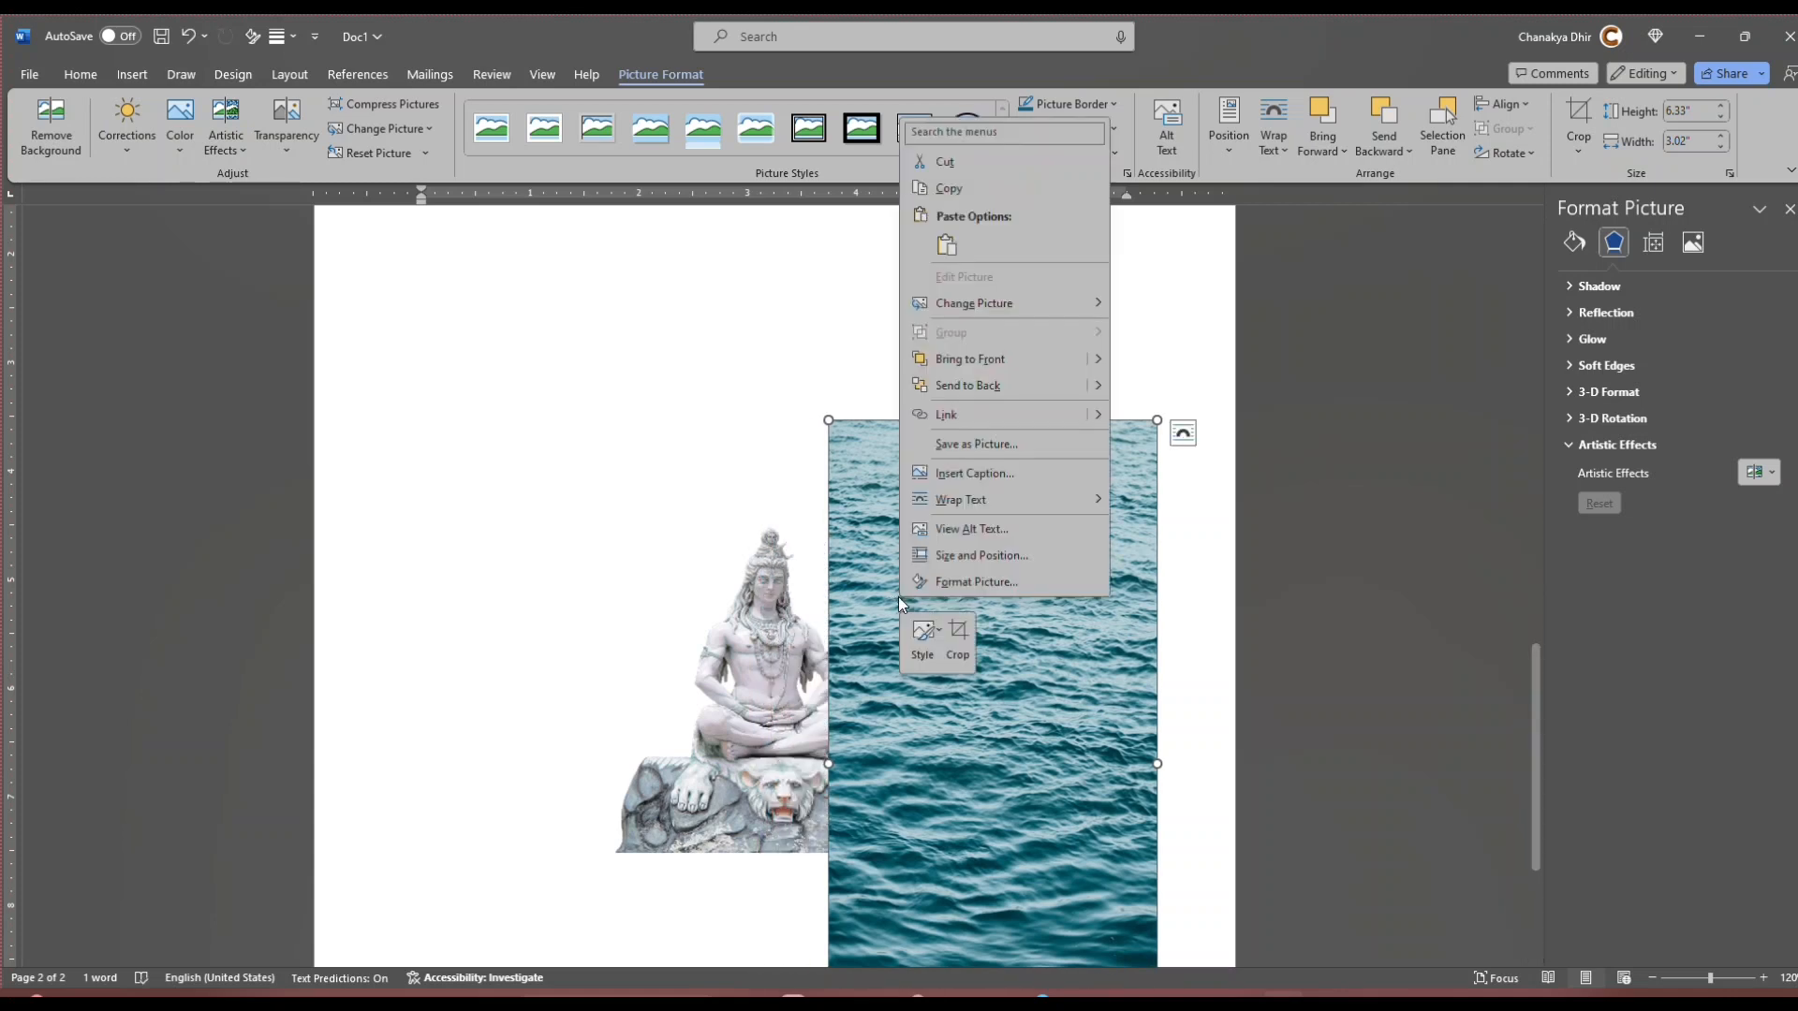
pyautogui.moveTo(936, 510)
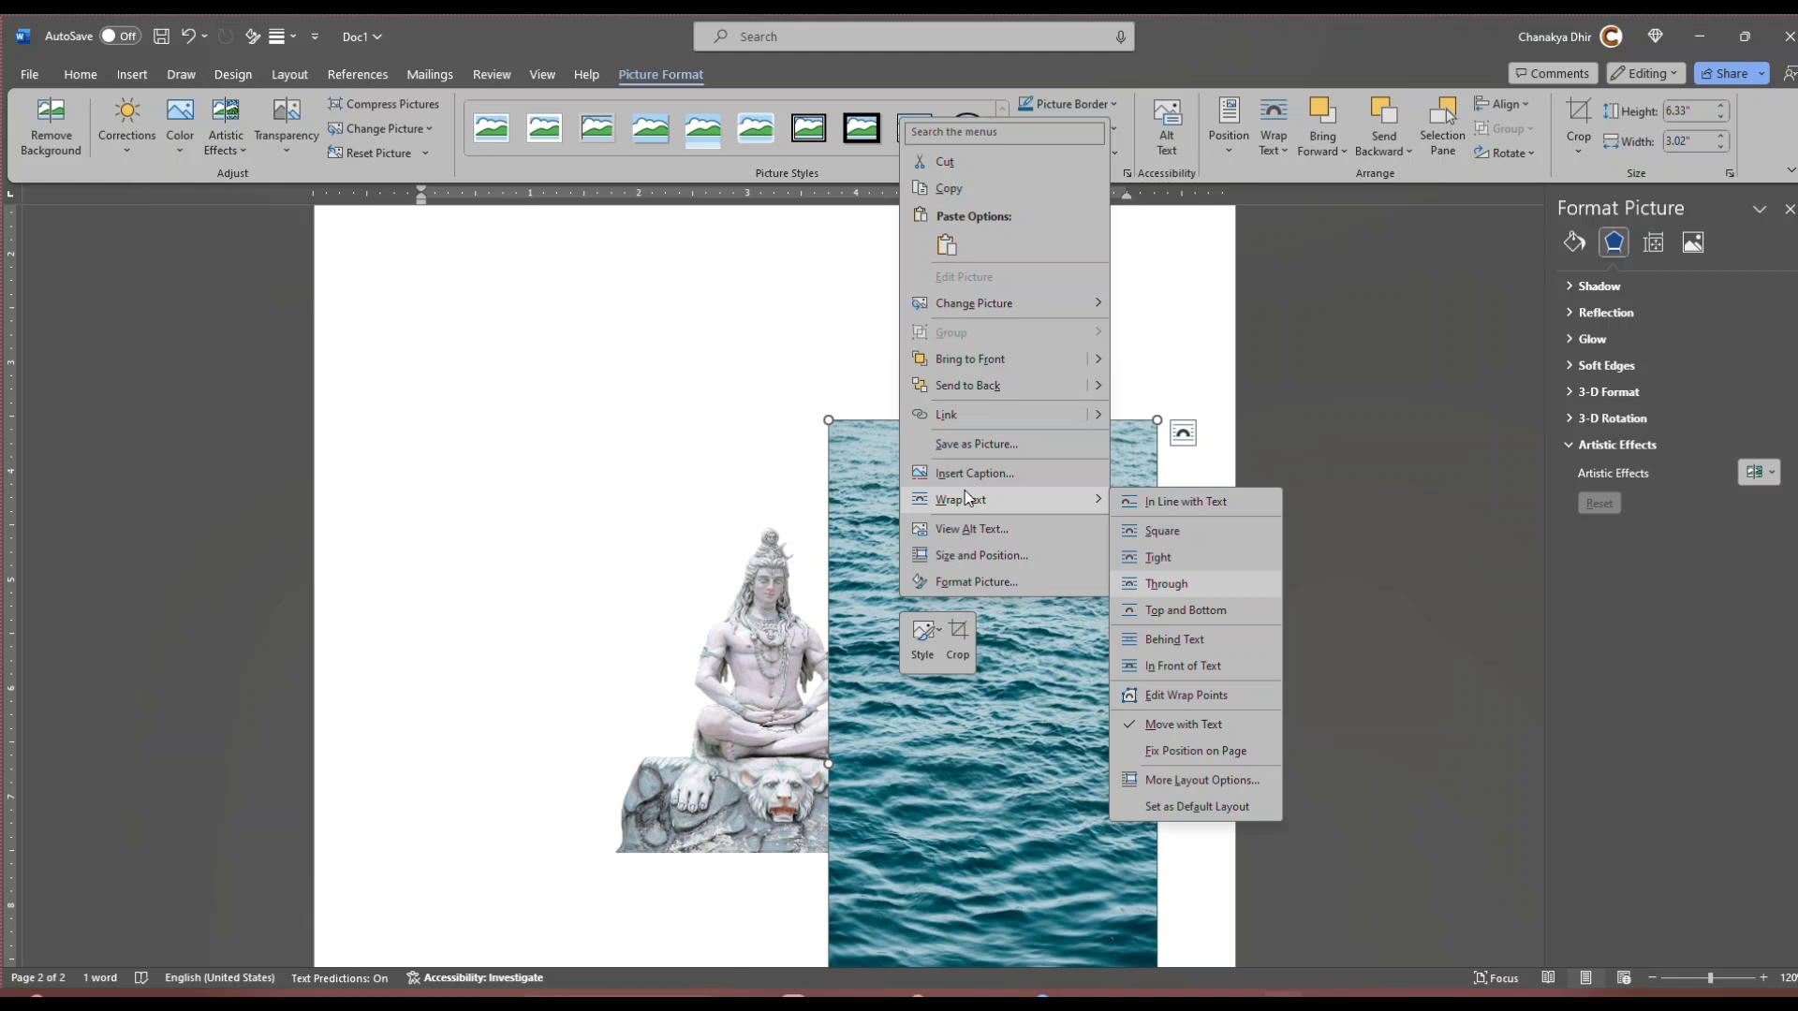
pyautogui.click(930, 884)
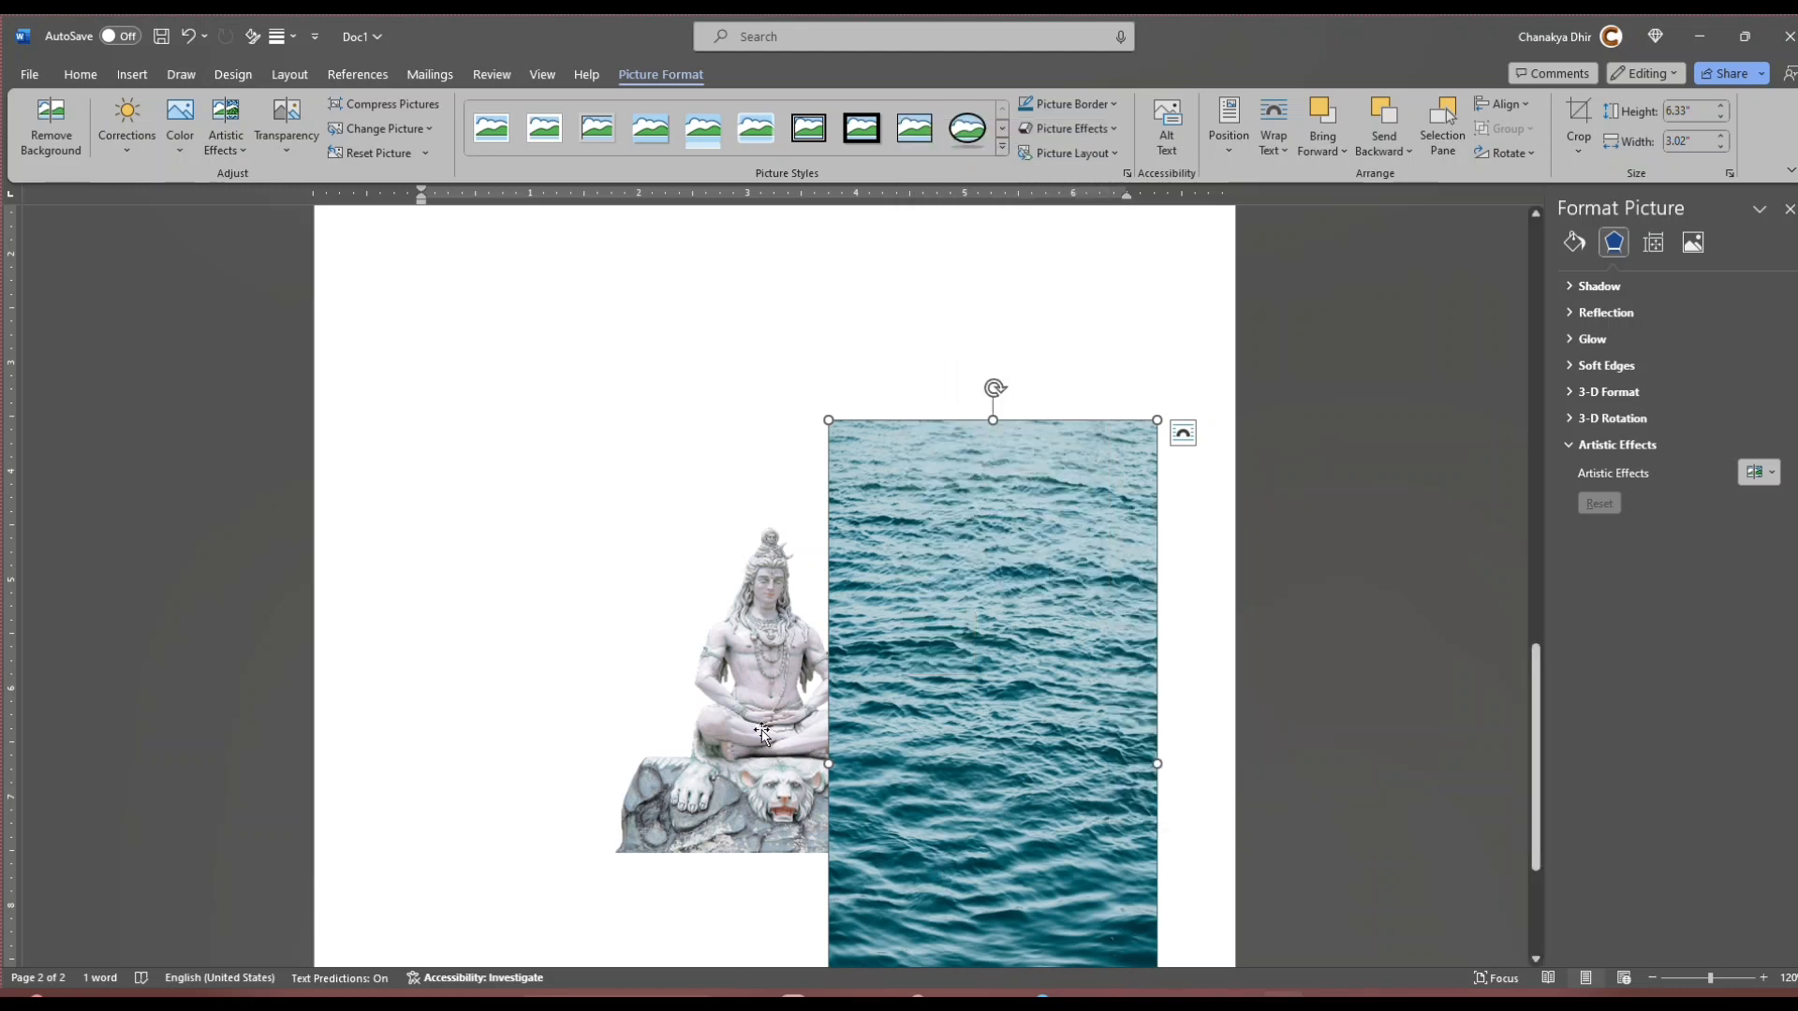
# Step: Send the ocean picture to the back and move the statue picture onto it
pyautogui.rightClick(938, 695)
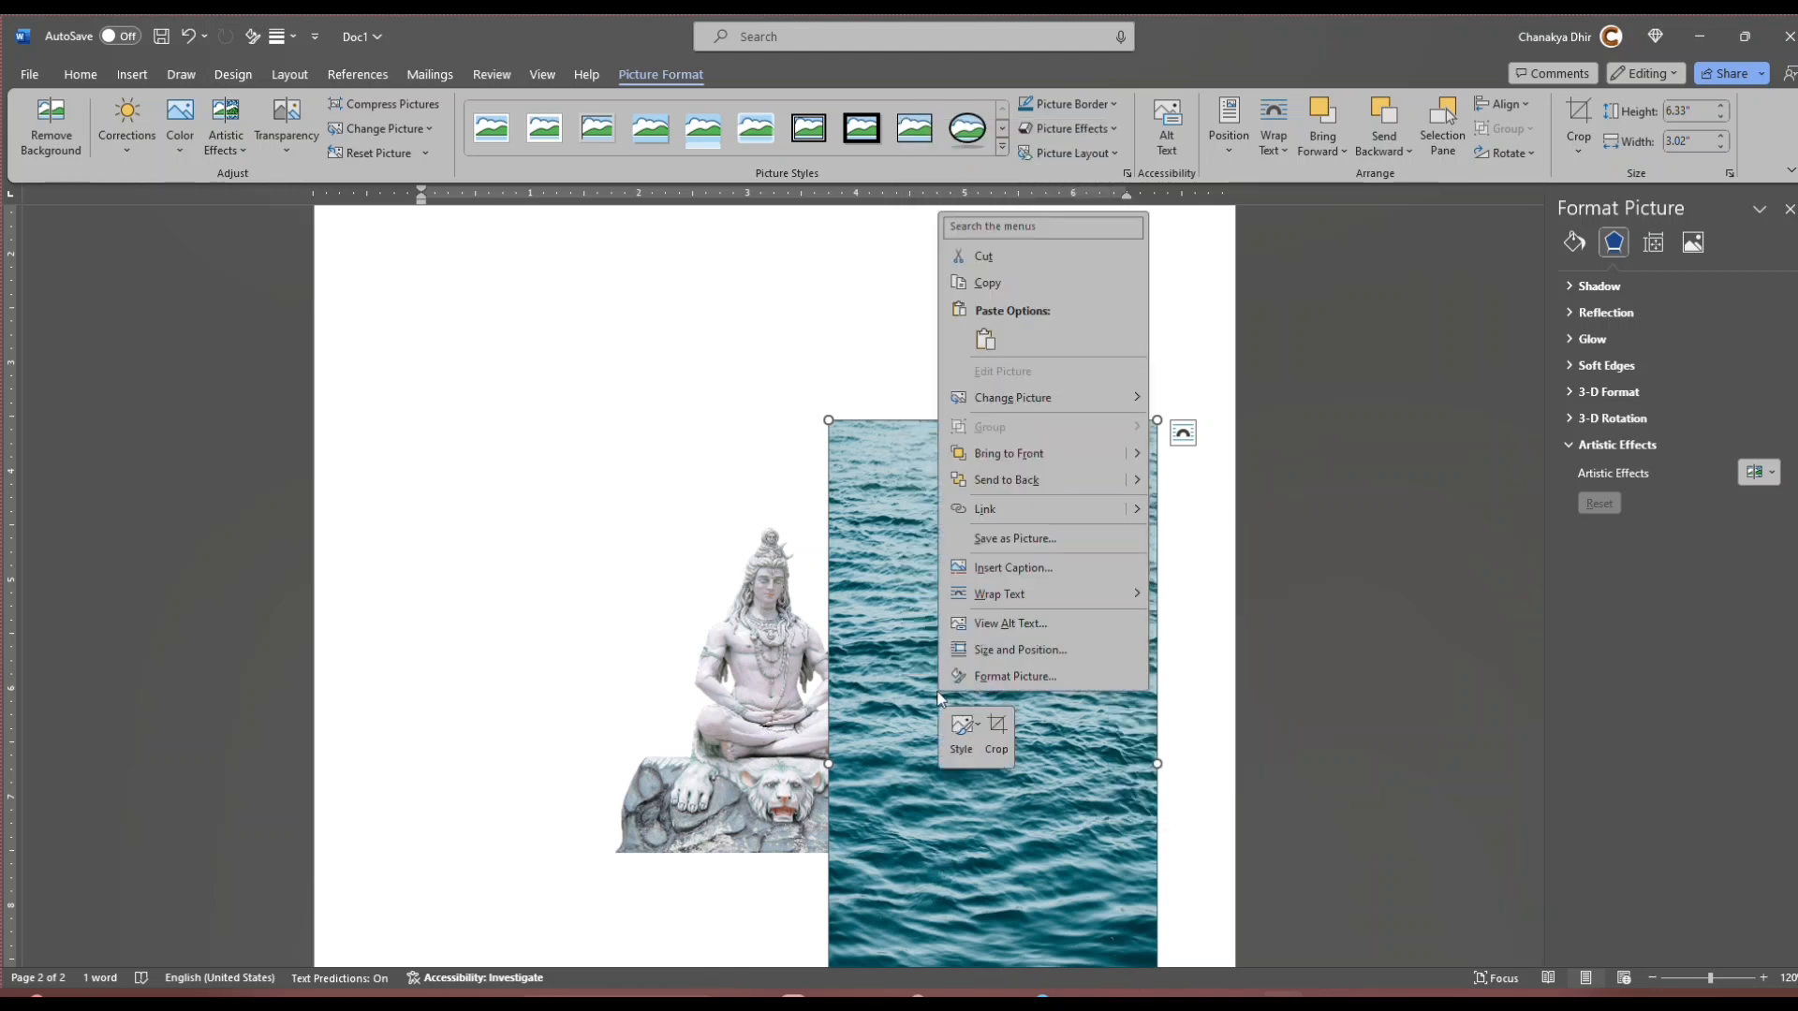
pyautogui.click(1026, 487)
pyautogui.moveTo(769, 754)
pyautogui.mouseDown()
pyautogui.moveTo(955, 749)
pyautogui.moveTo(957, 801)
pyautogui.mouseUp()
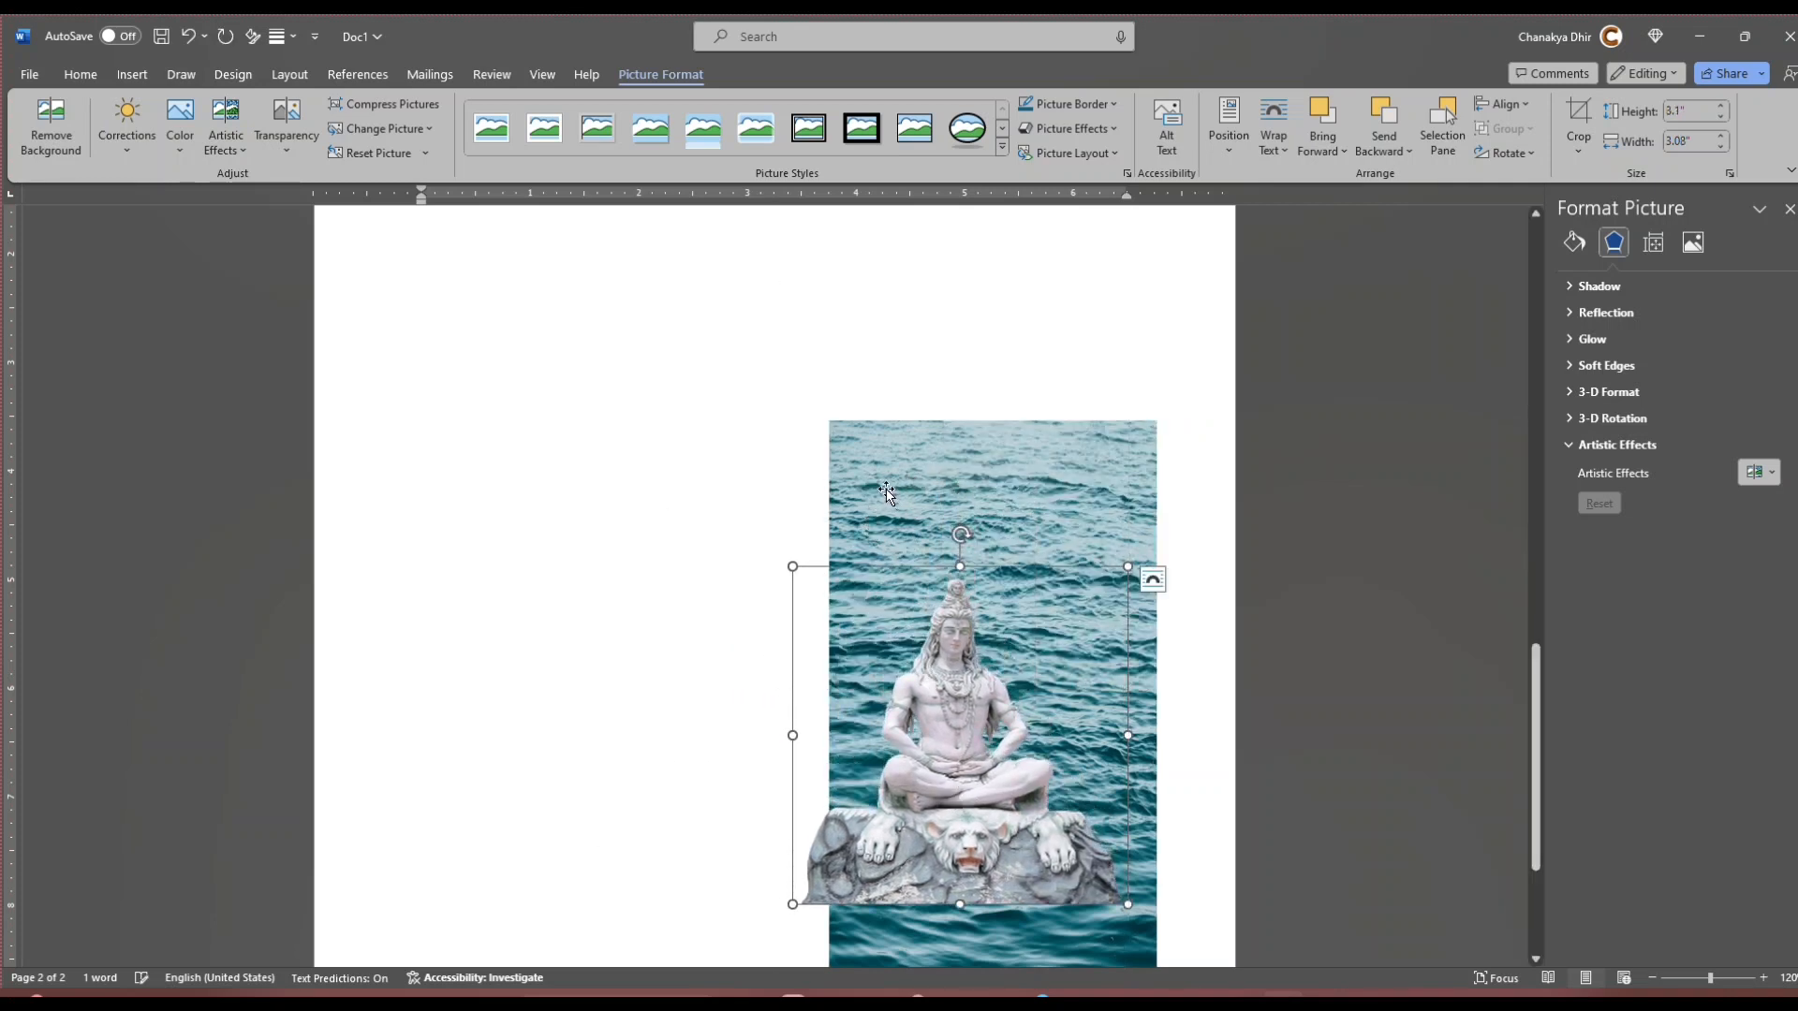
# Step: Move the ocean picture up to the middle of page 2 and align the statue with its bottom edge
pyautogui.moveTo(886, 491); pyautogui.dragTo(691, 324)
pyautogui.scroll(-2, 1112, 599)
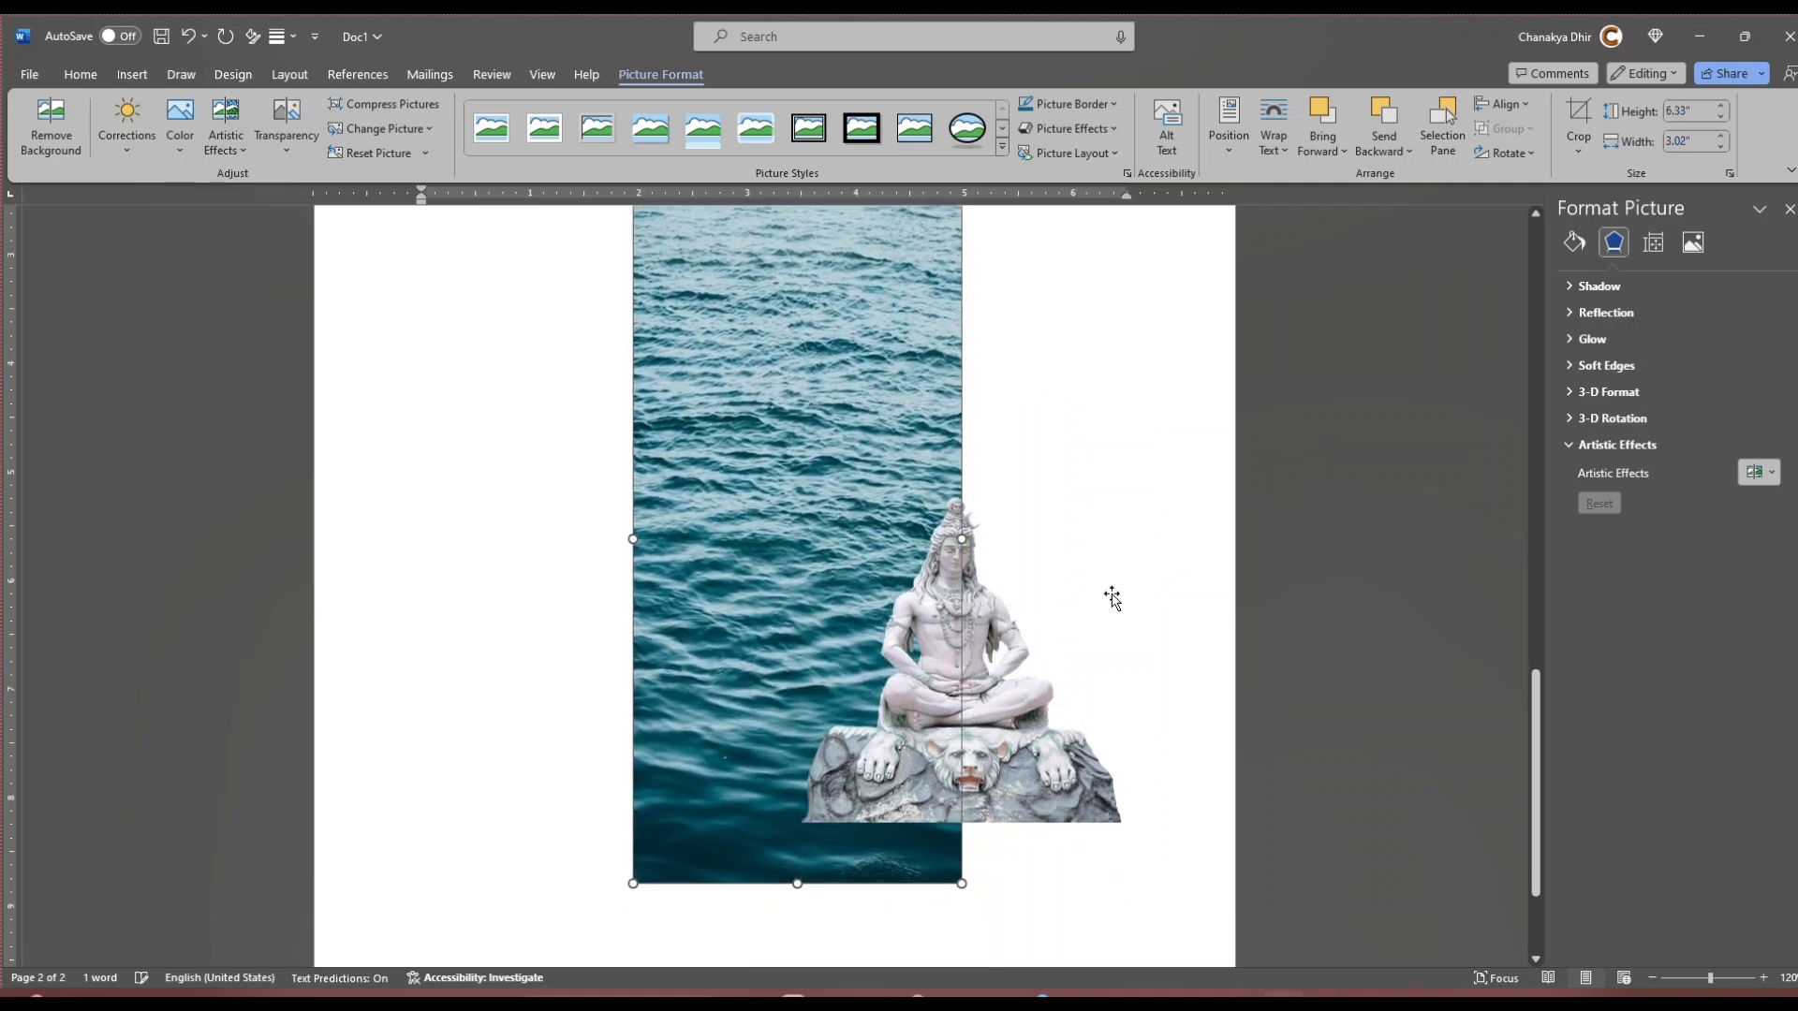
pyautogui.scroll(-3, 1112, 599)
pyautogui.moveTo(978, 604); pyautogui.dragTo(808, 655)
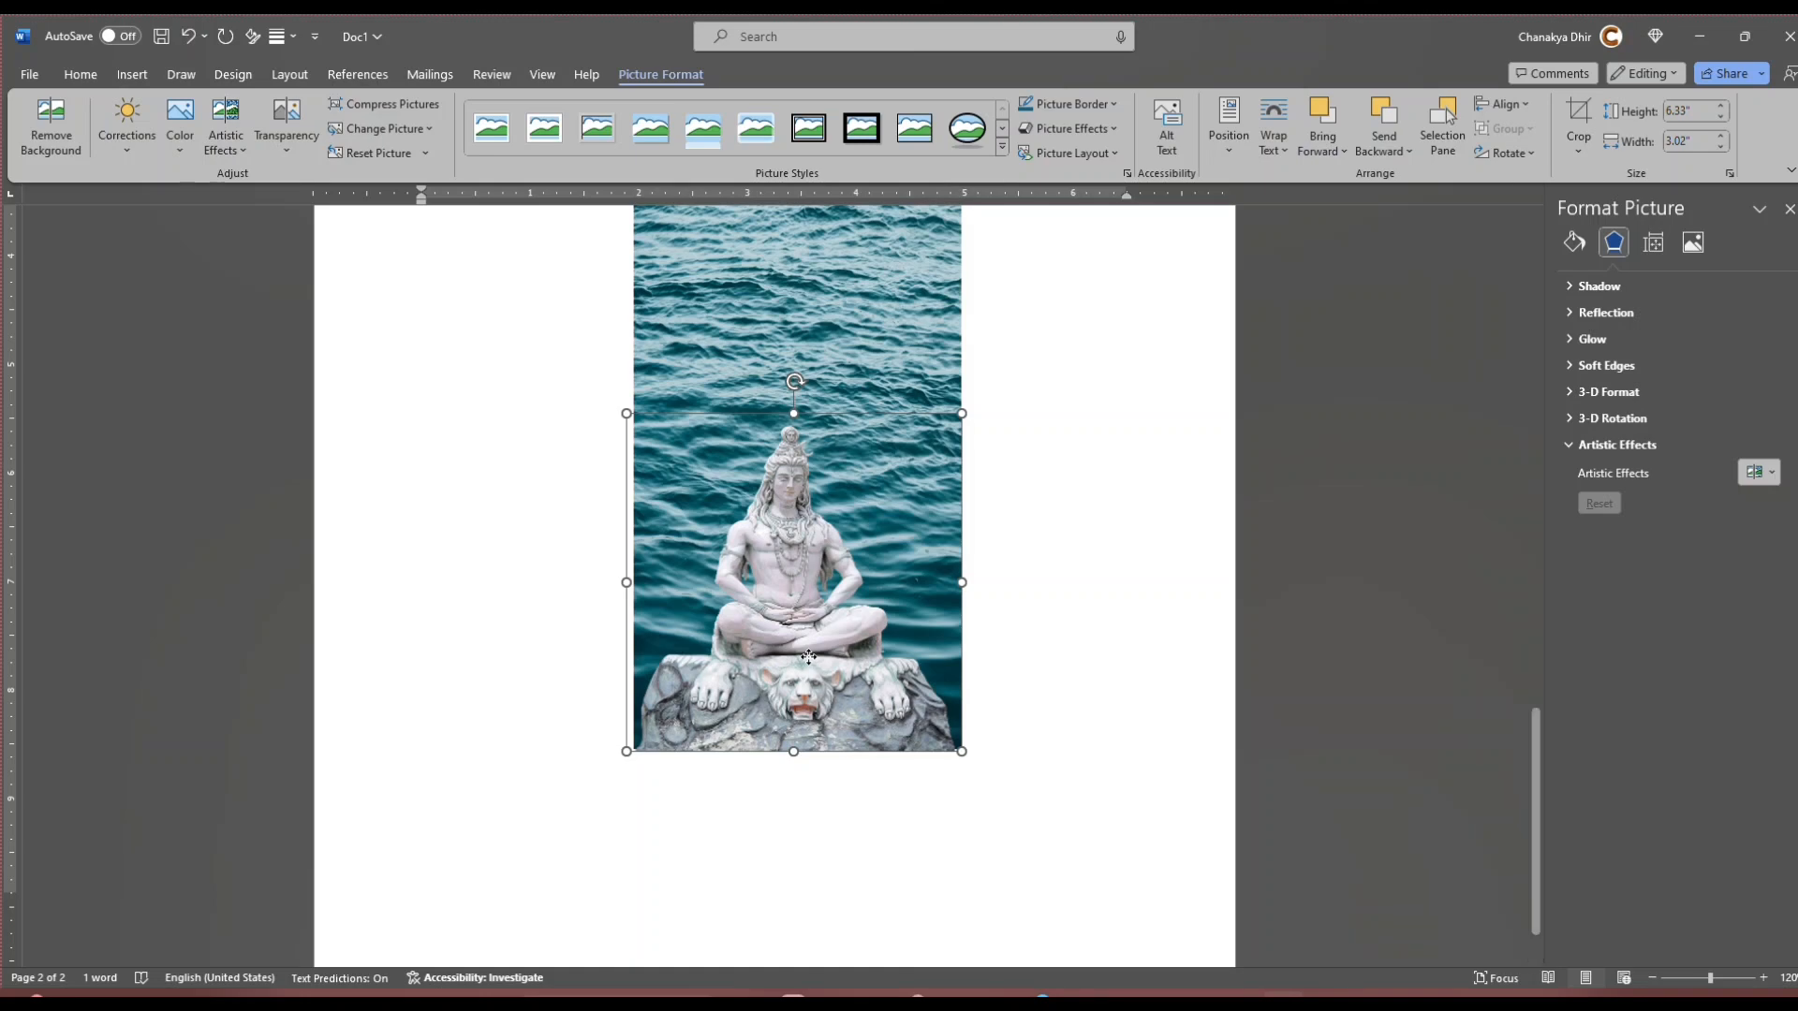
pyautogui.click(1126, 604)
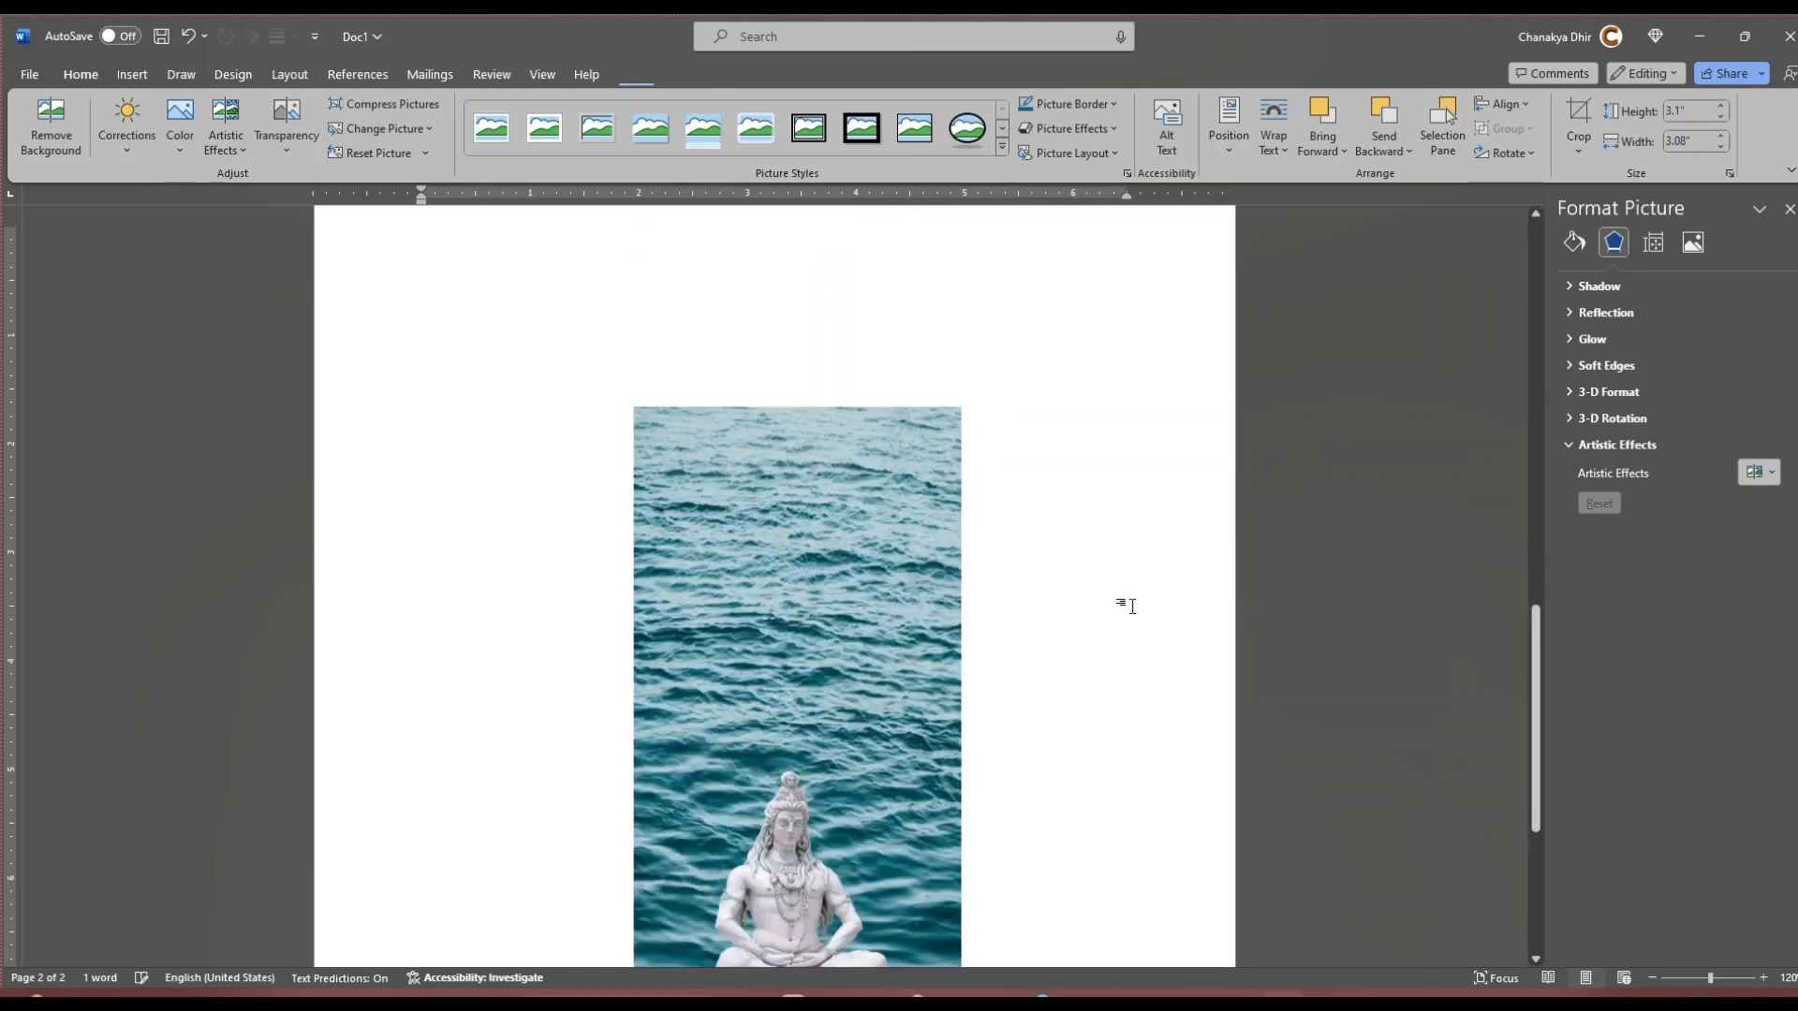
# Step: Review page 1's phone case design and check the size of its rounded camera outline
pyautogui.scroll(-3, 1083, 739)
pyautogui.scroll(5, 1084, 740)
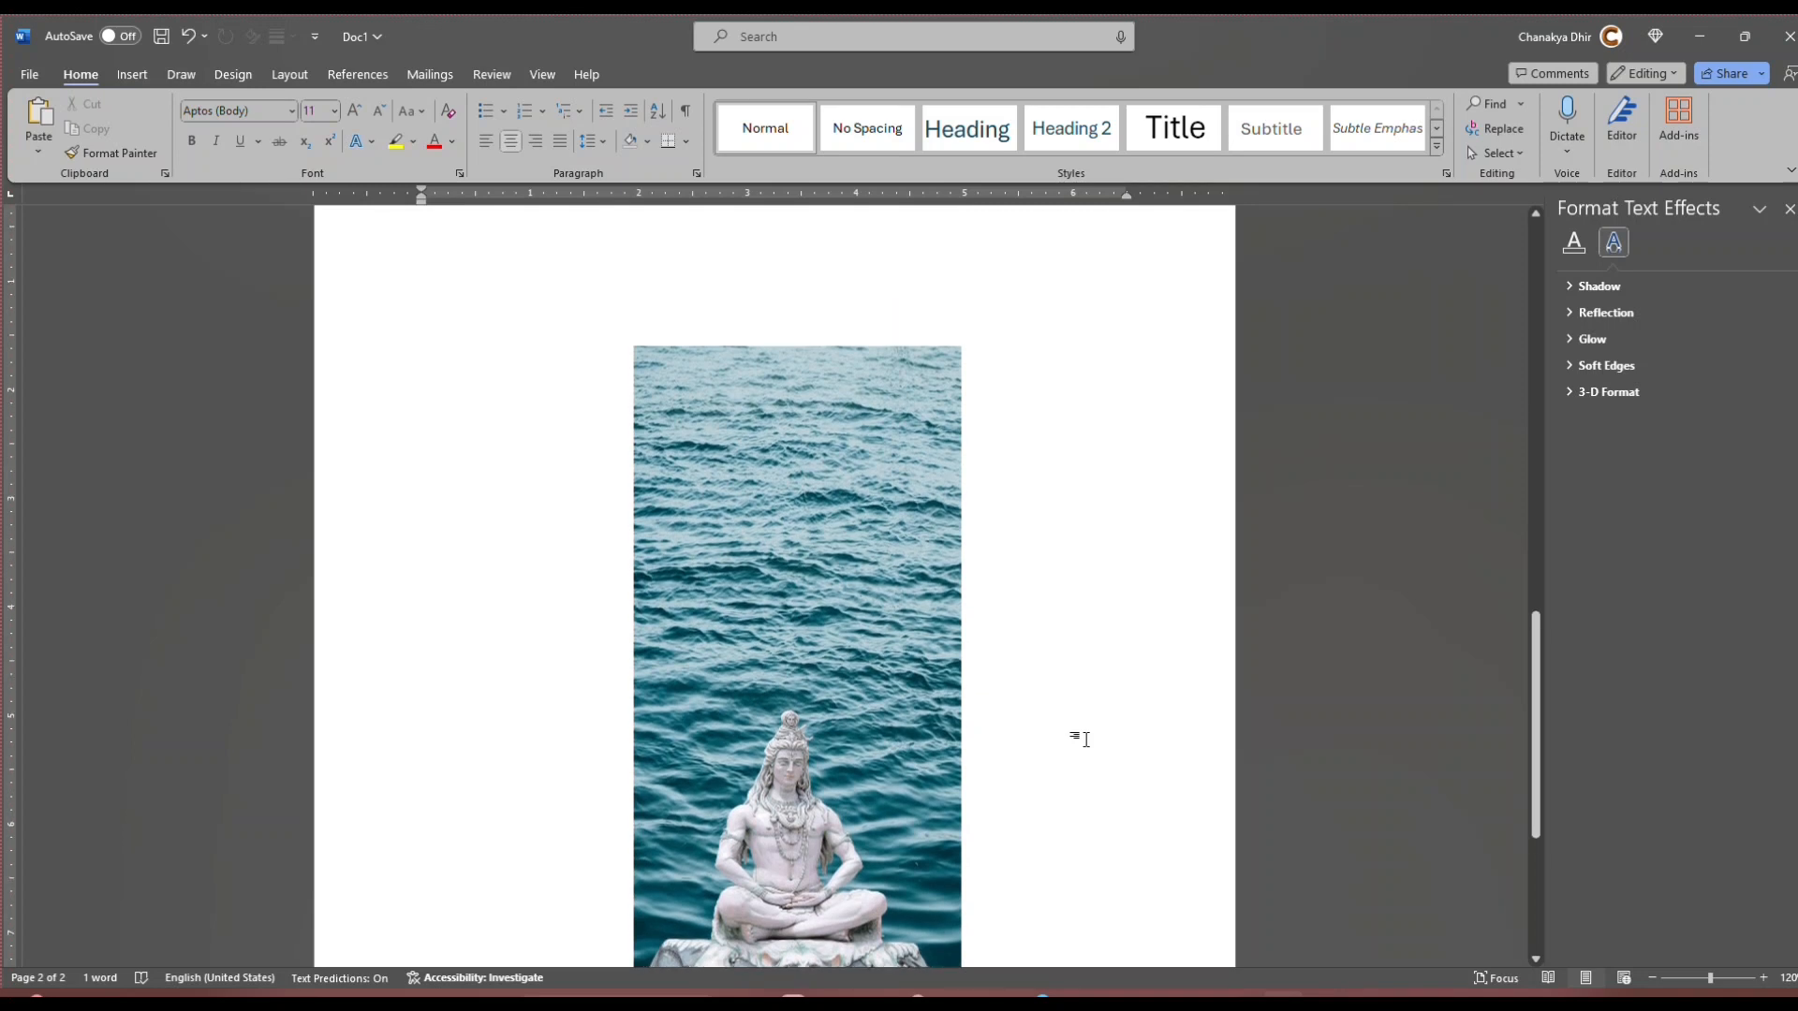
pyautogui.scroll(10, 1079, 735)
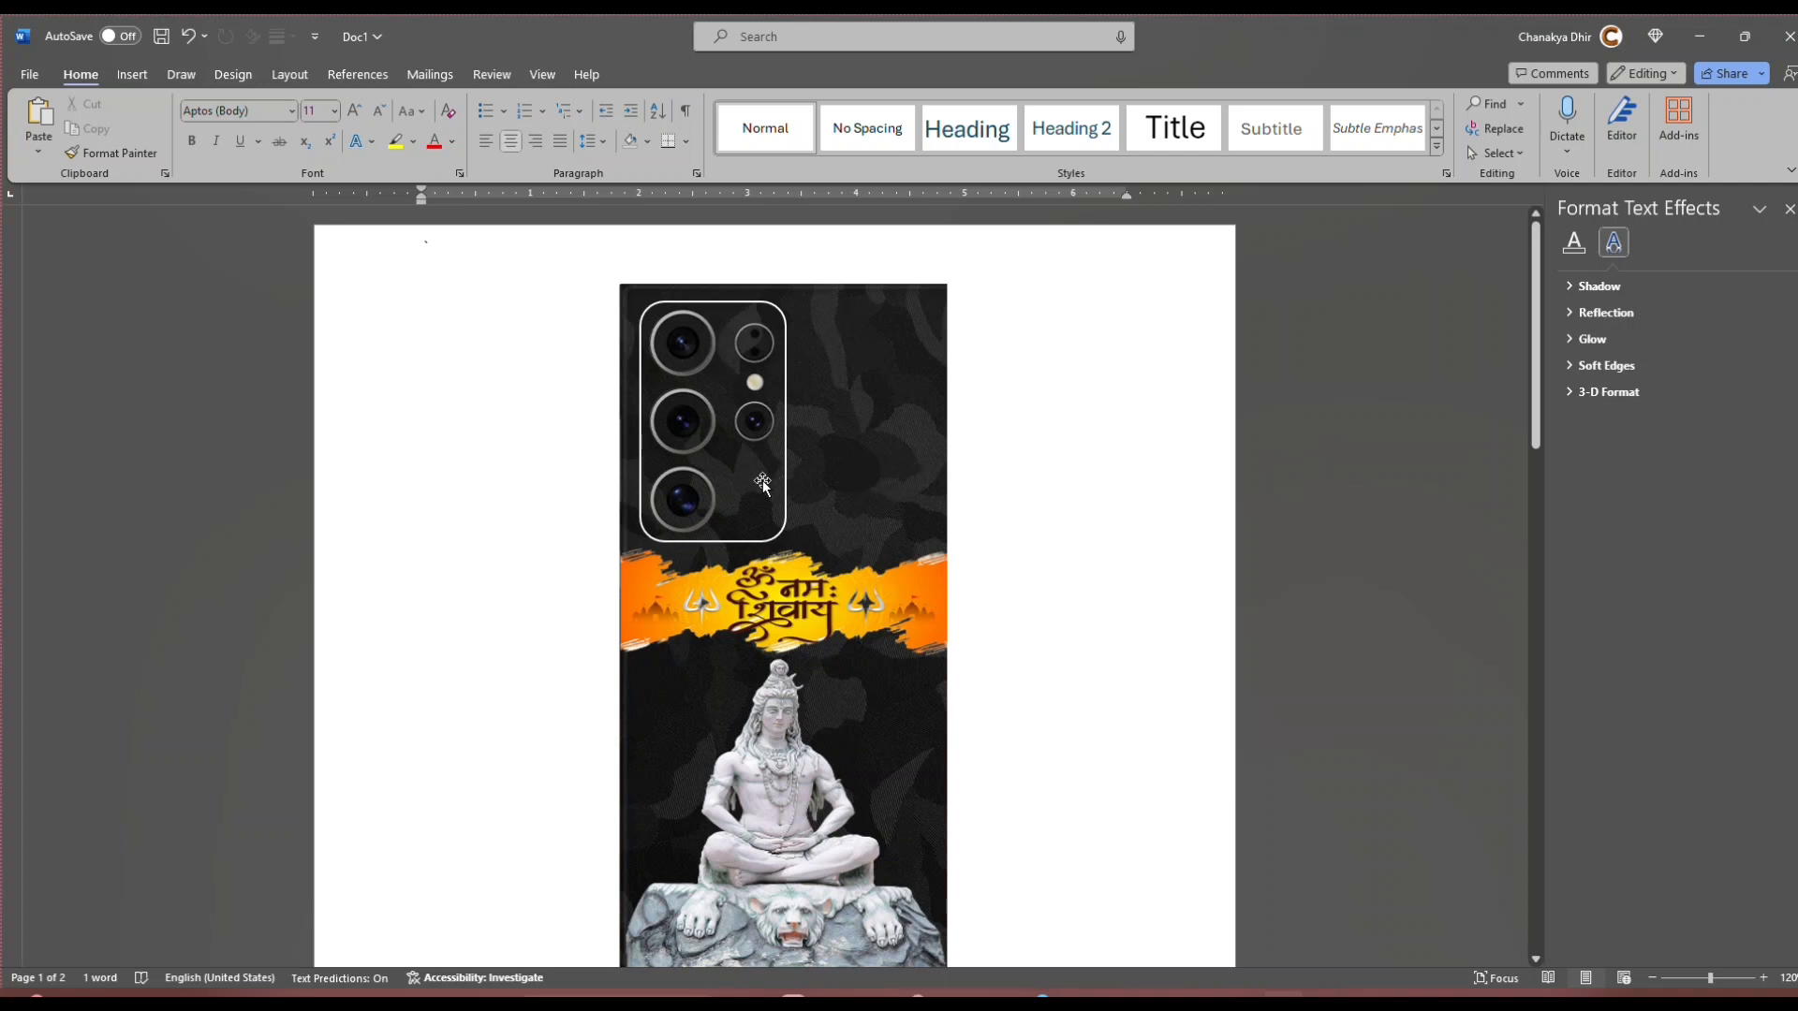
pyautogui.scroll(-10, 760, 480)
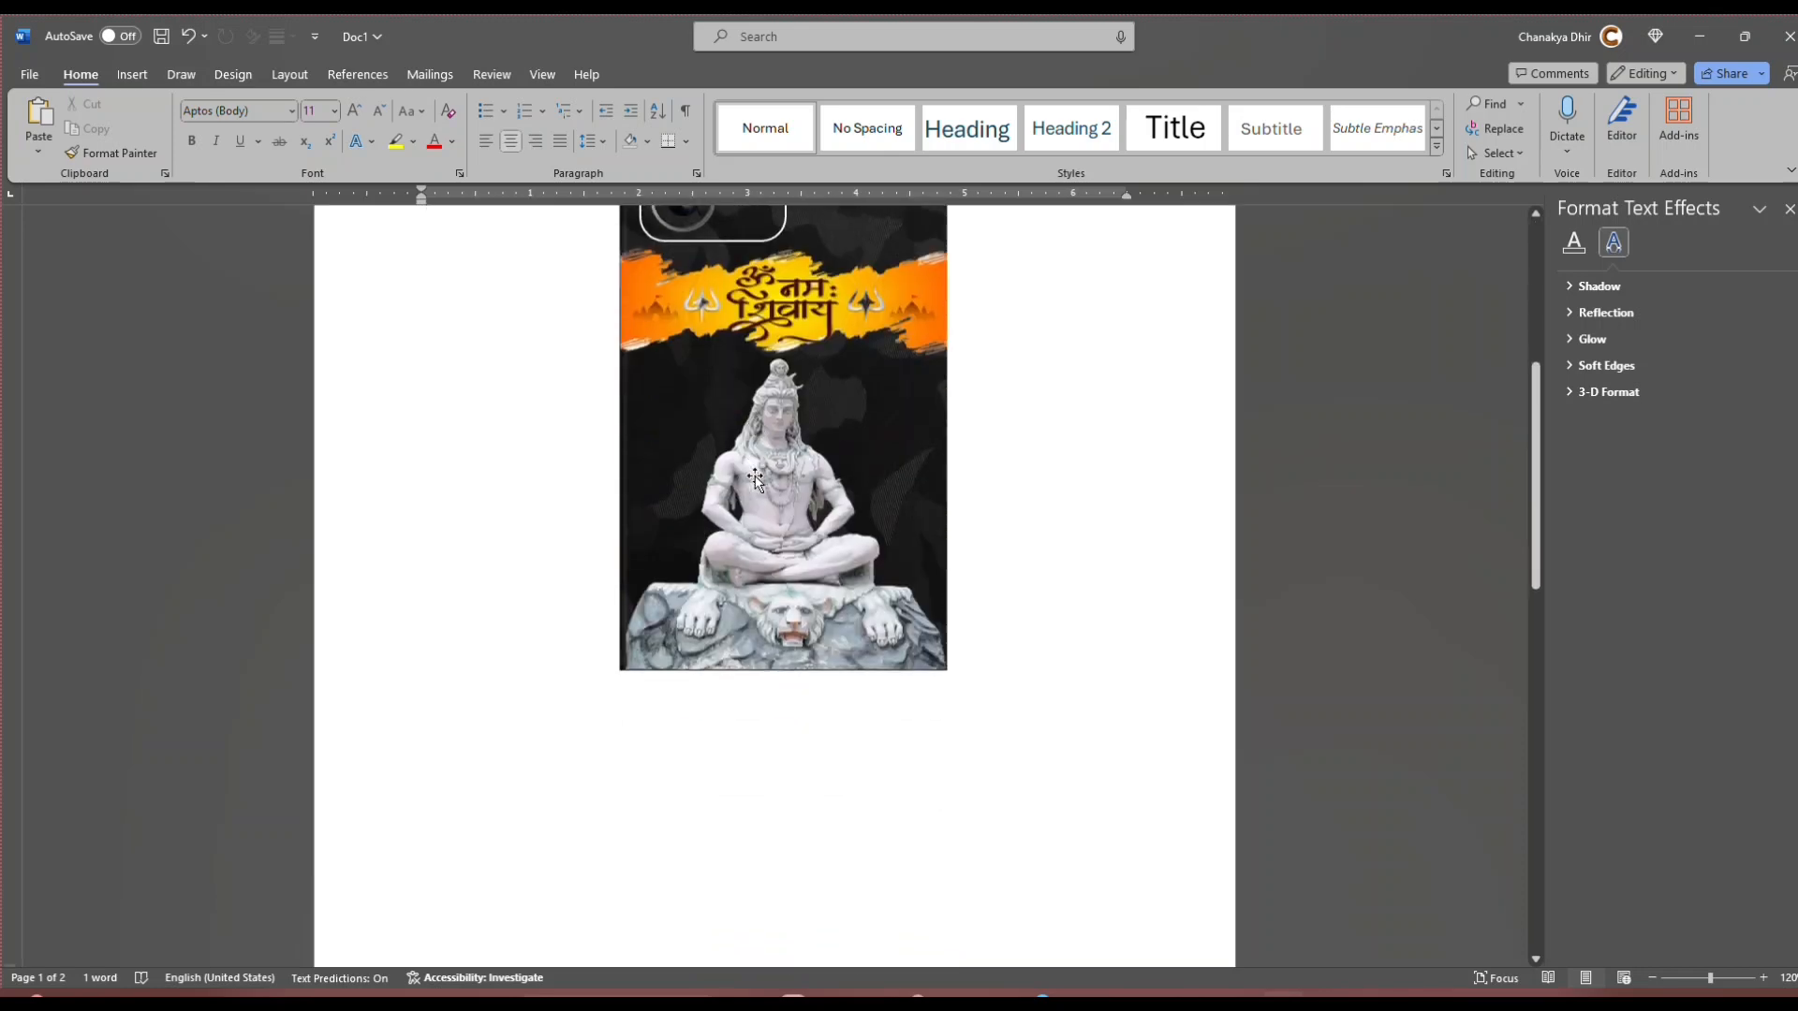
pyautogui.scroll(10, 756, 472)
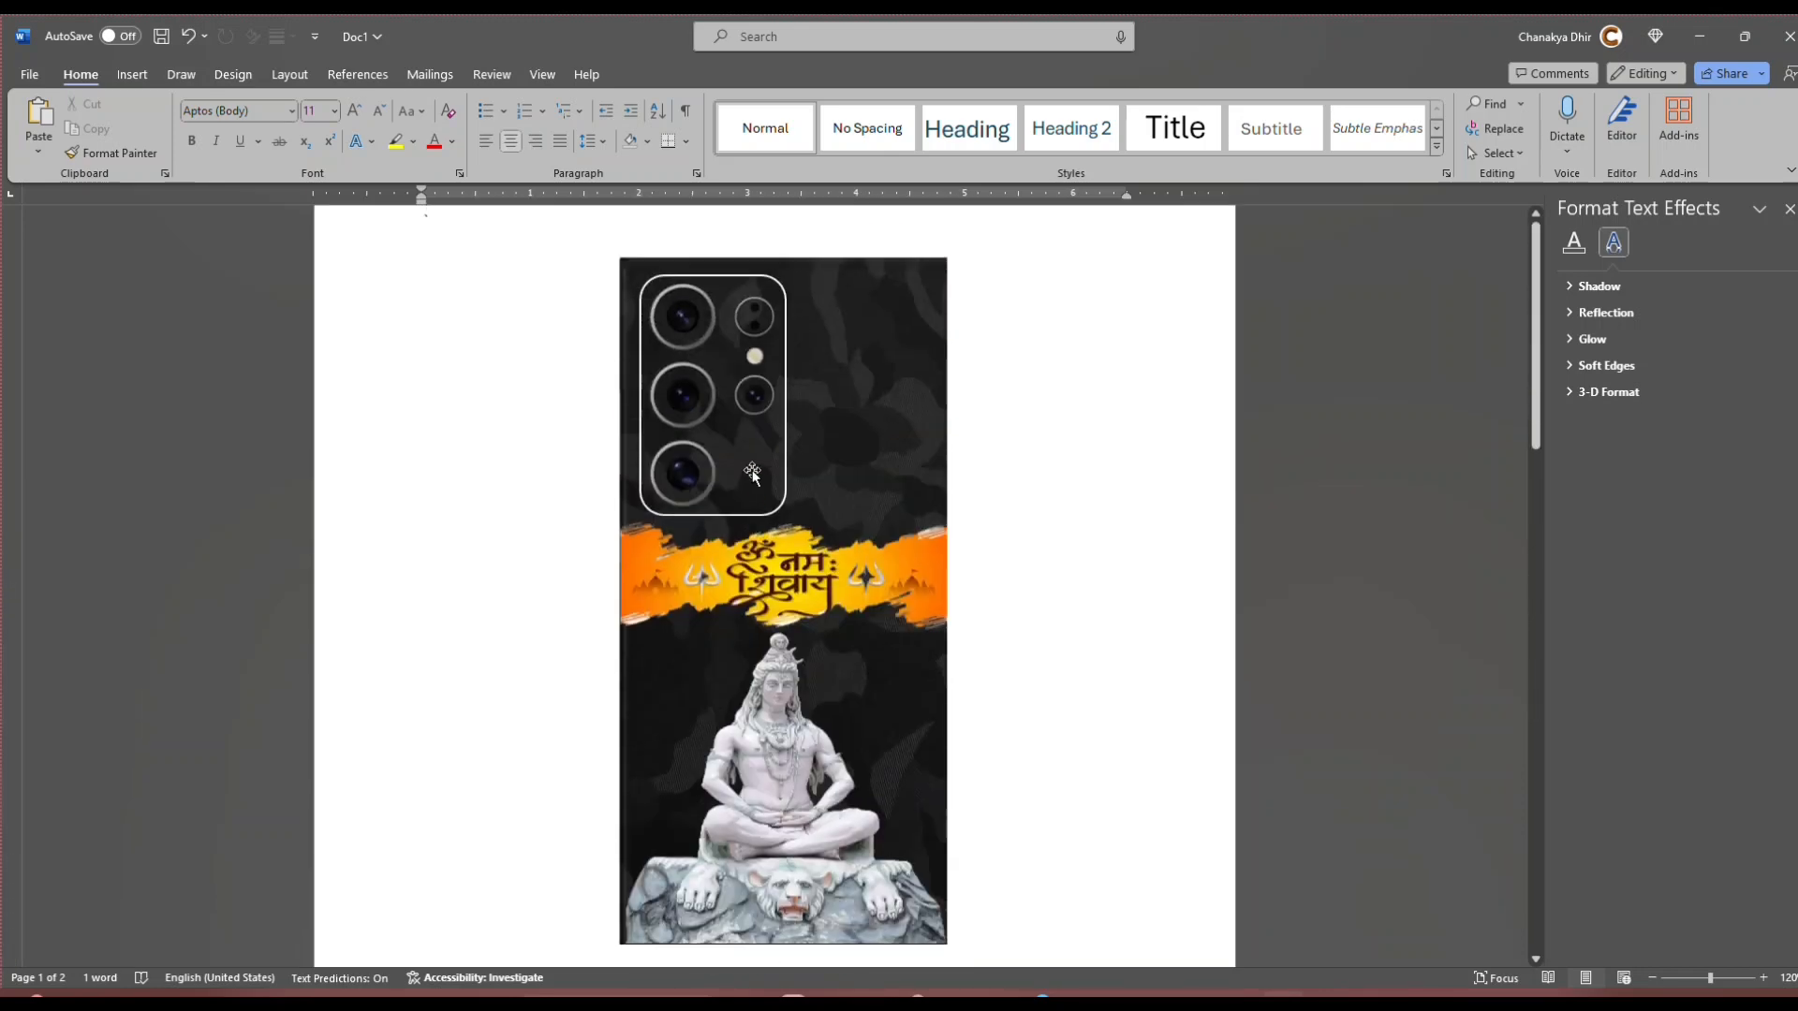
pyautogui.click(740, 474)
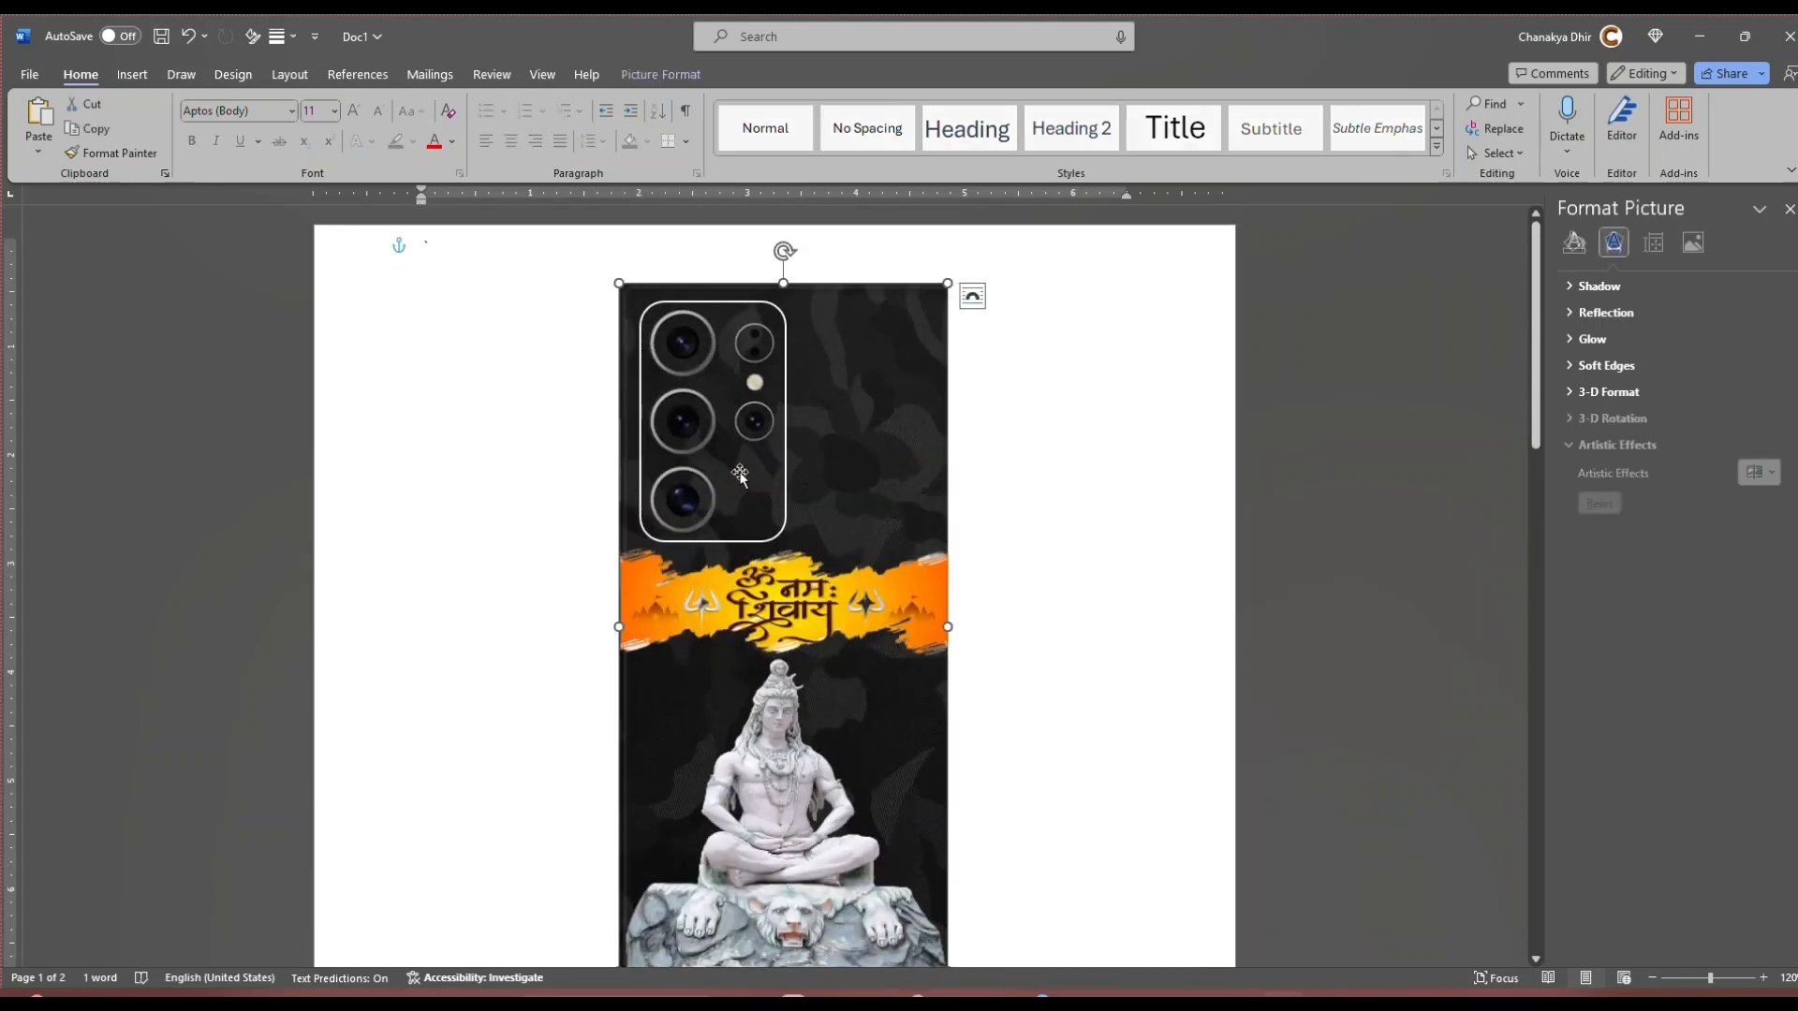
pyautogui.click(784, 448)
pyautogui.doubleClick(786, 450)
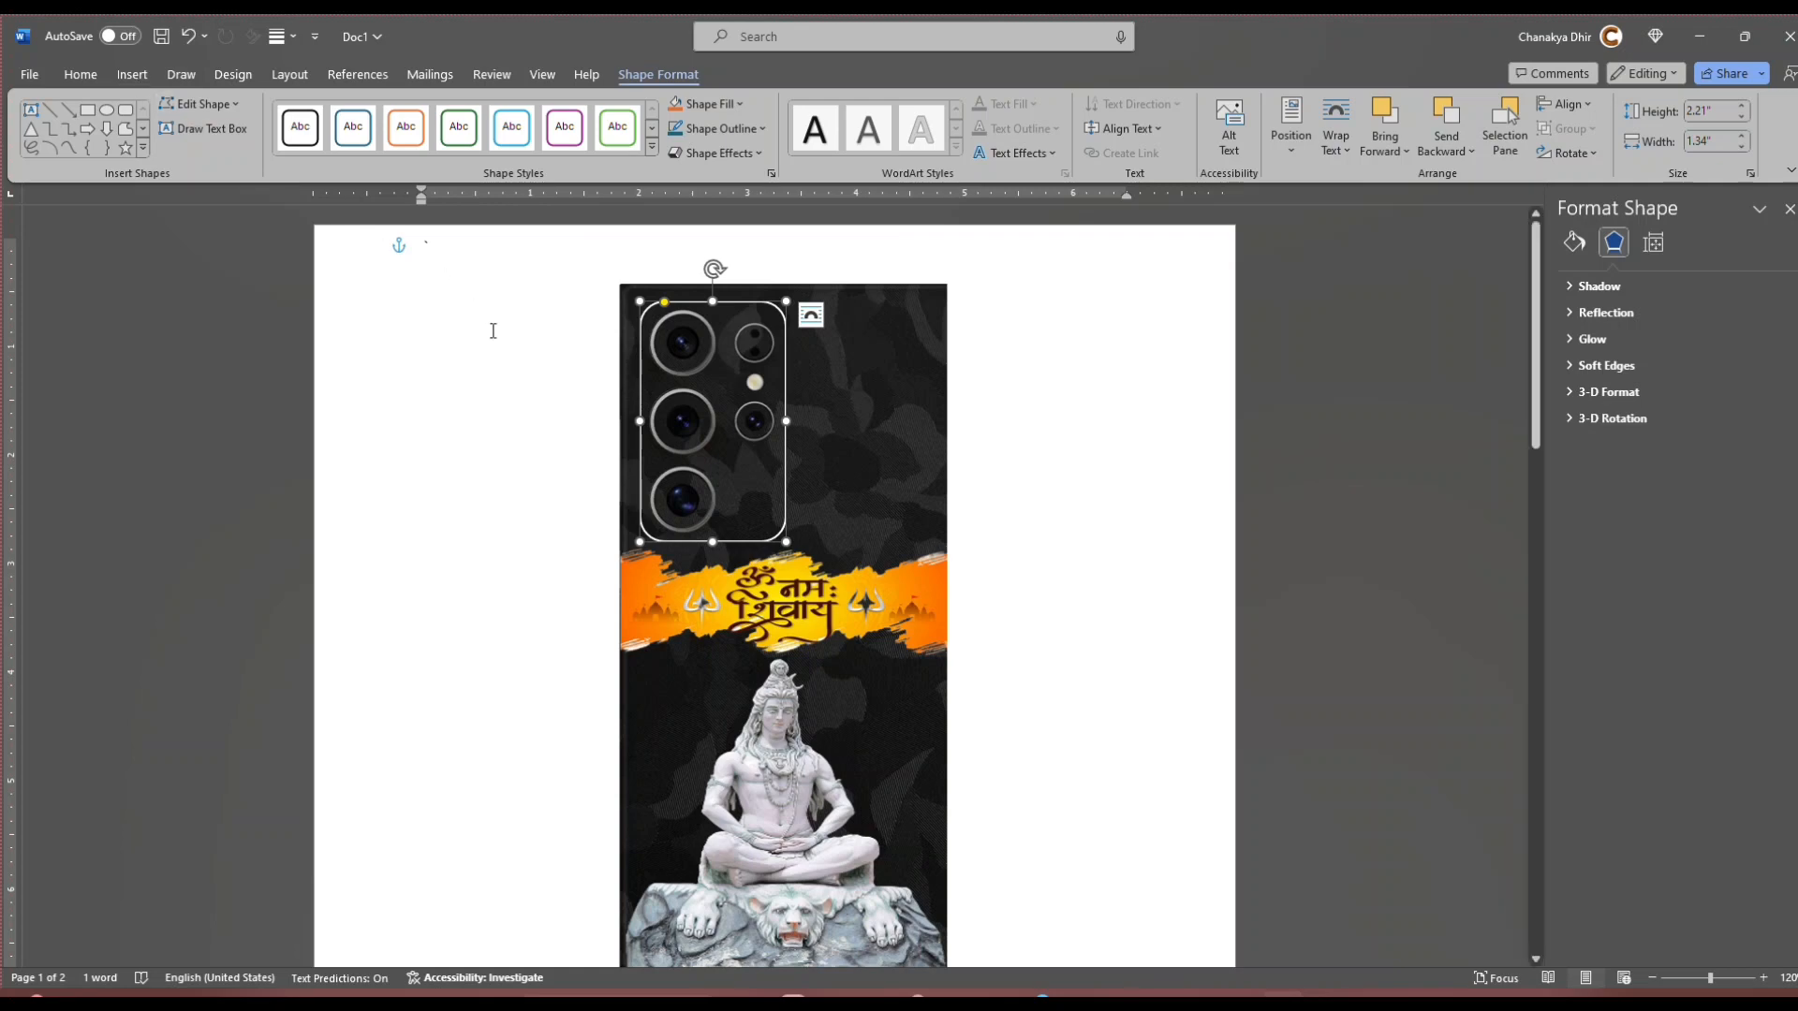
pyautogui.scroll(-10, 493, 416)
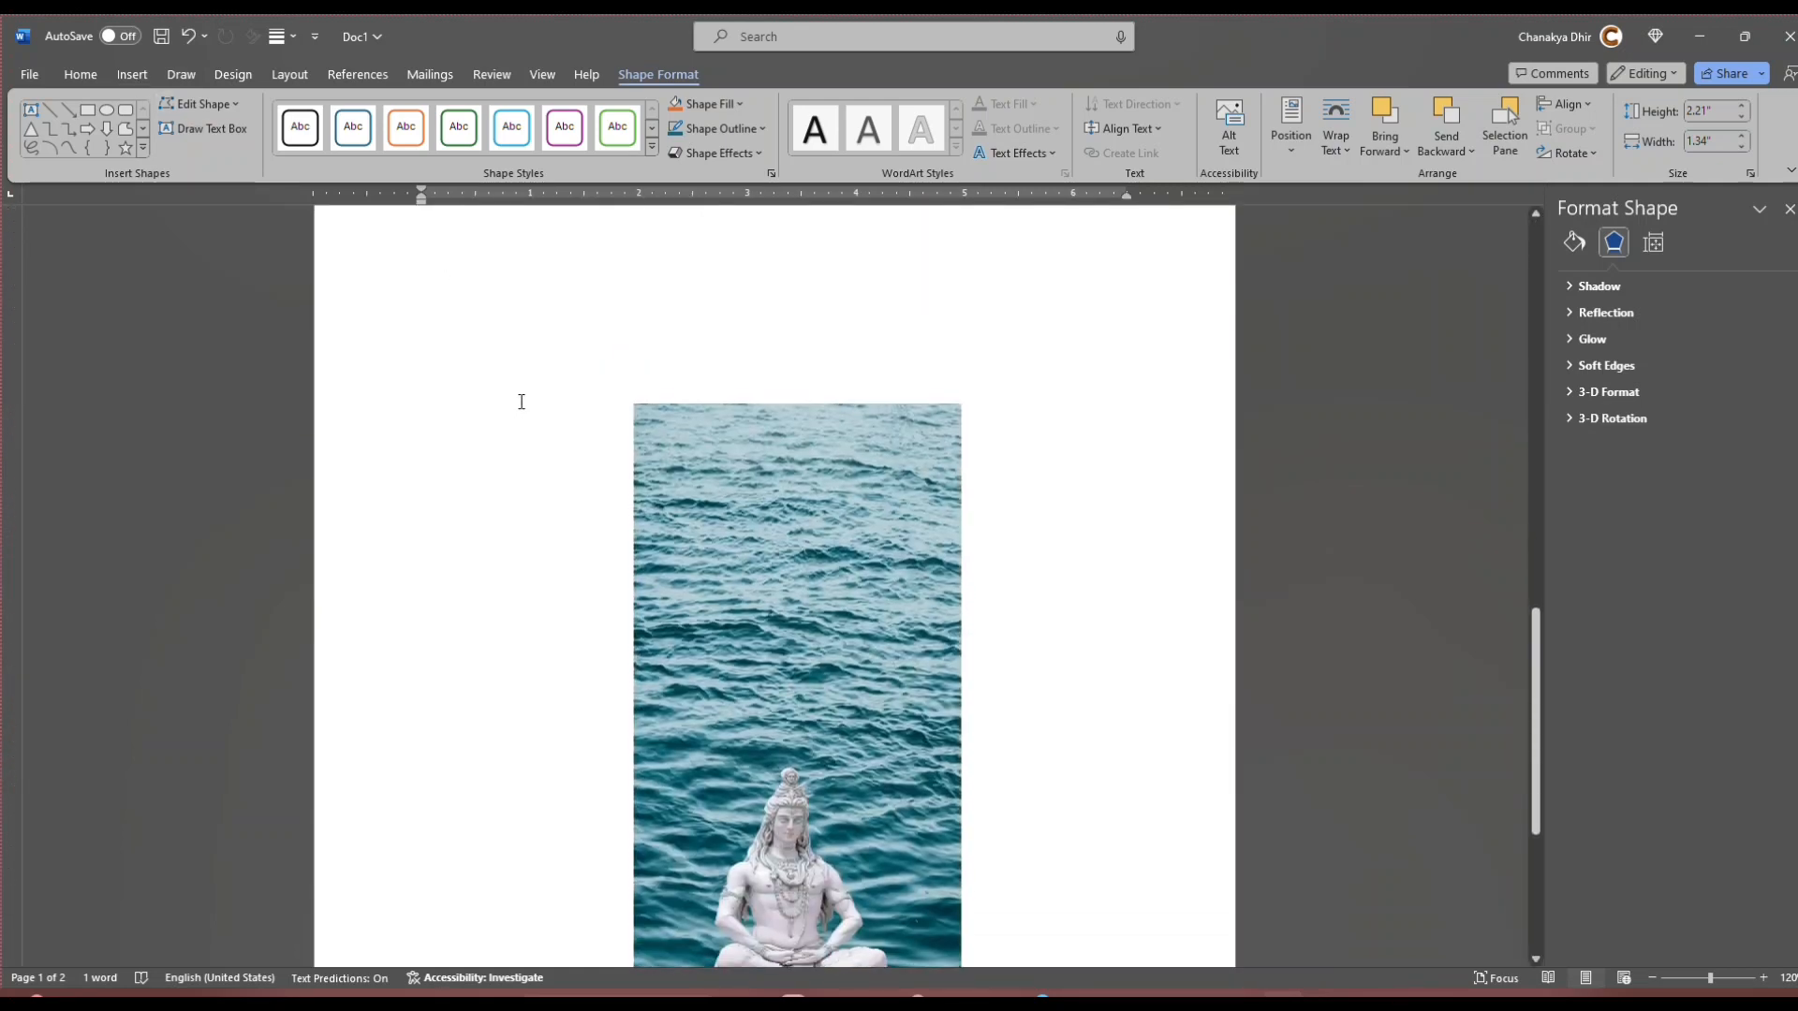
# Step: Draw a rounded rectangle about 1.74" high and 1.23" wide in the ocean picture's upper-left area
pyautogui.click(789, 429)
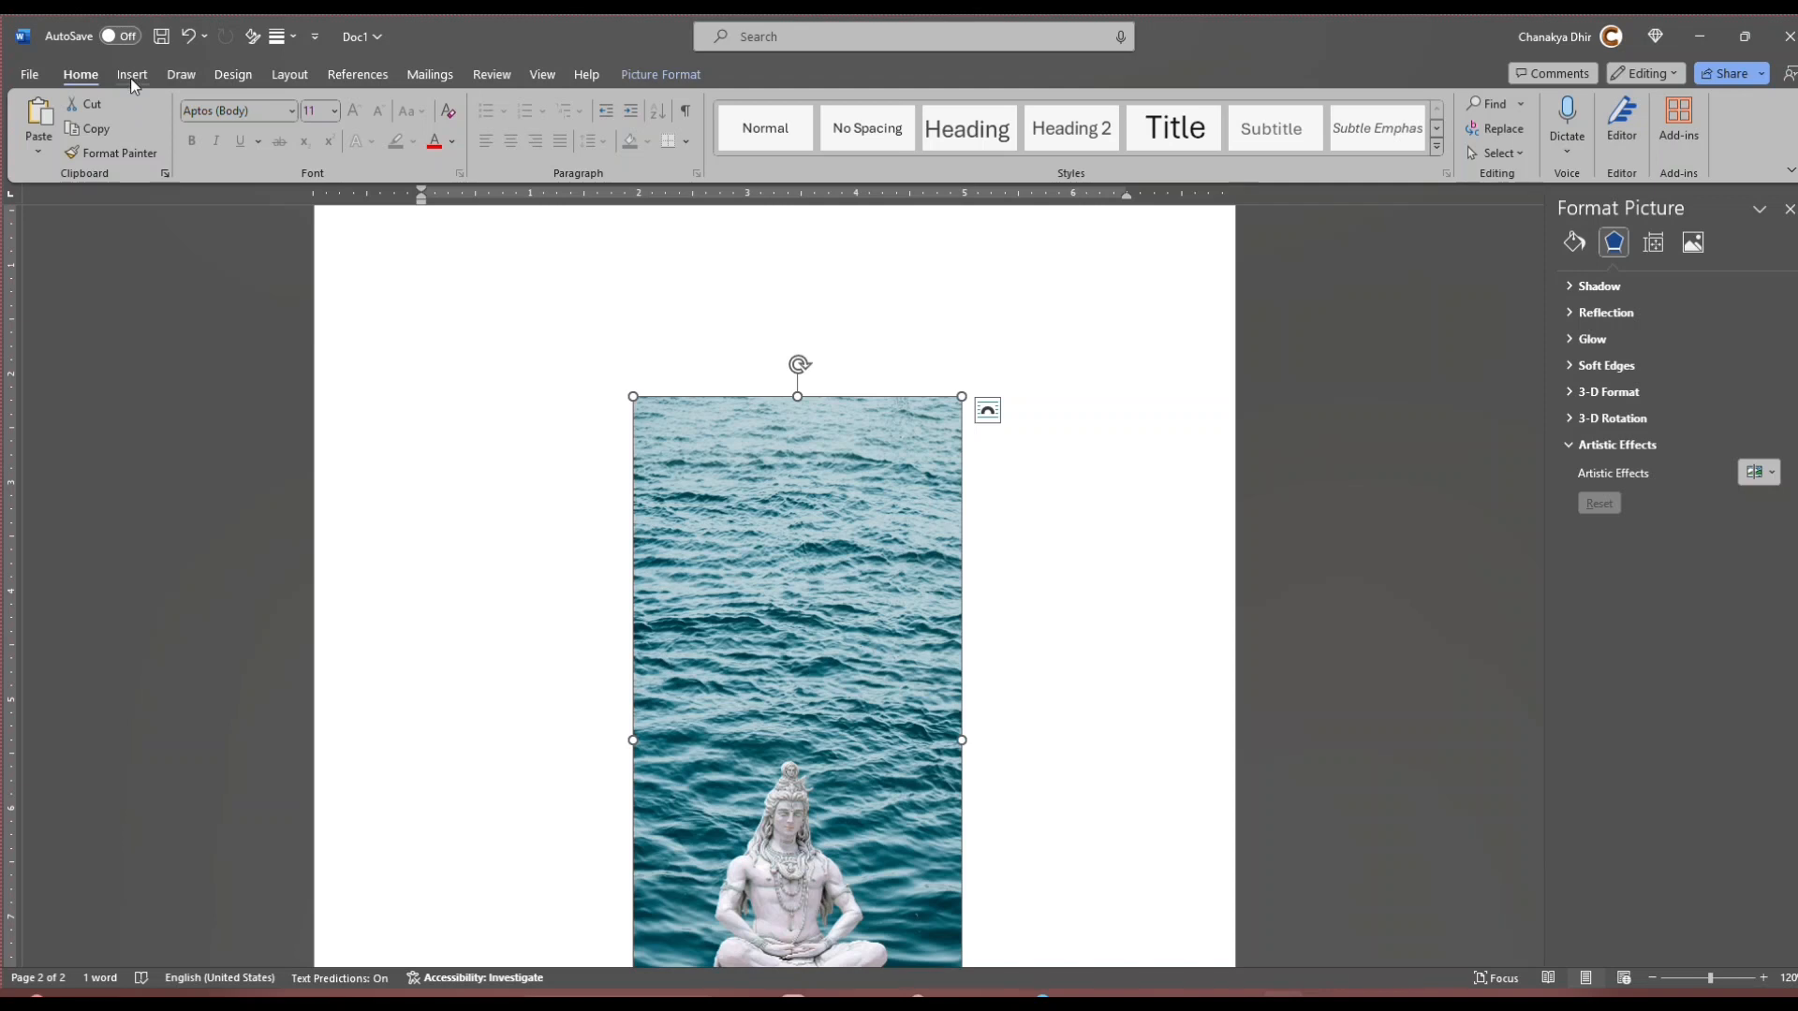
pyautogui.click(180, 75)
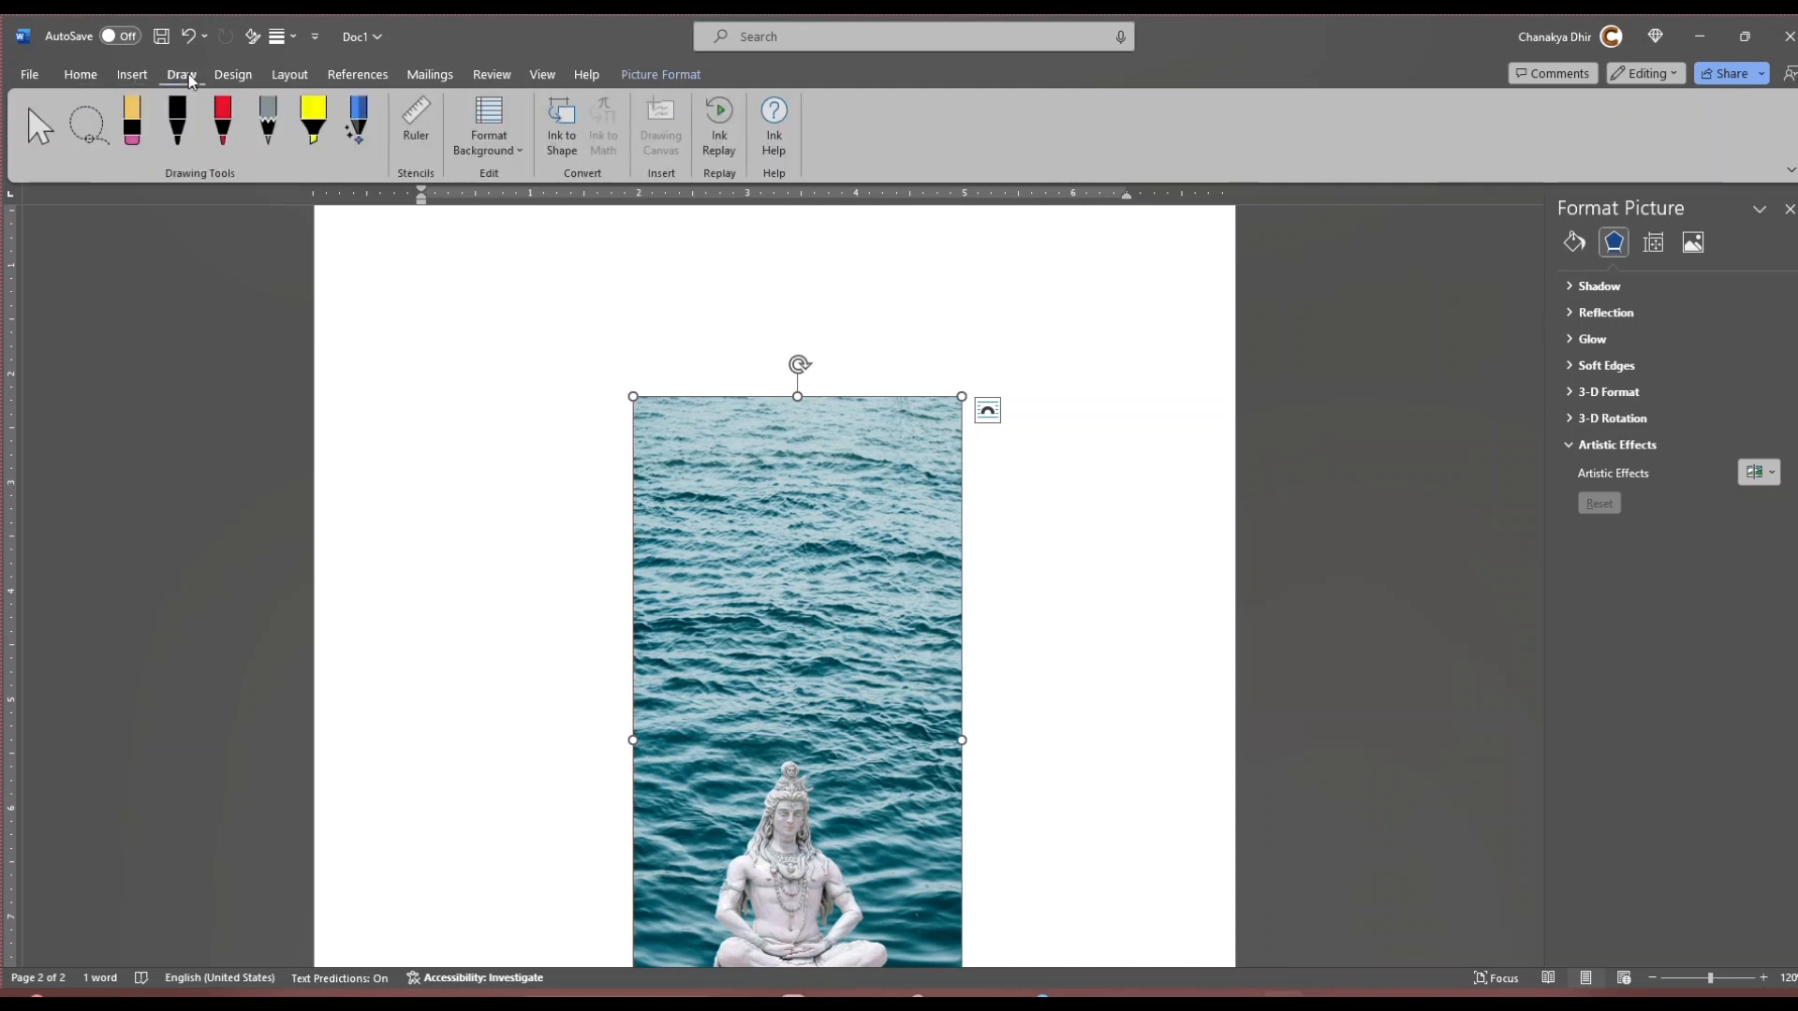
pyautogui.click(133, 78)
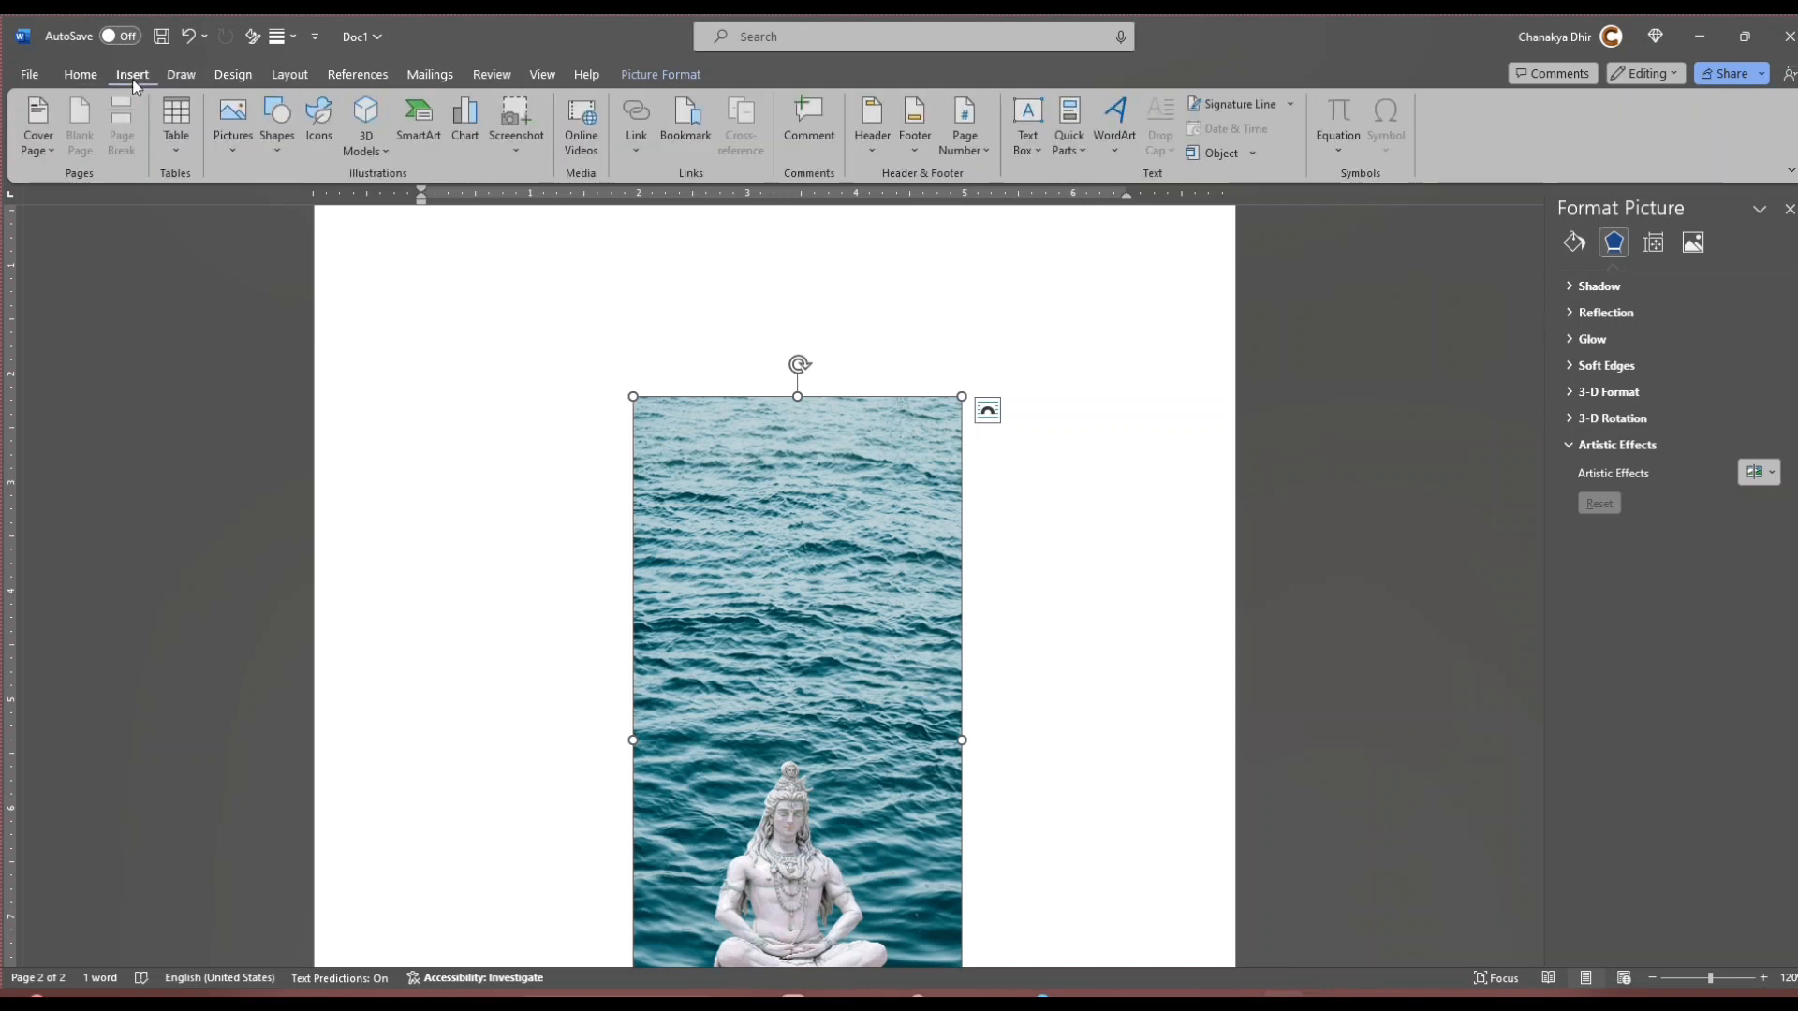
pyautogui.click(284, 148)
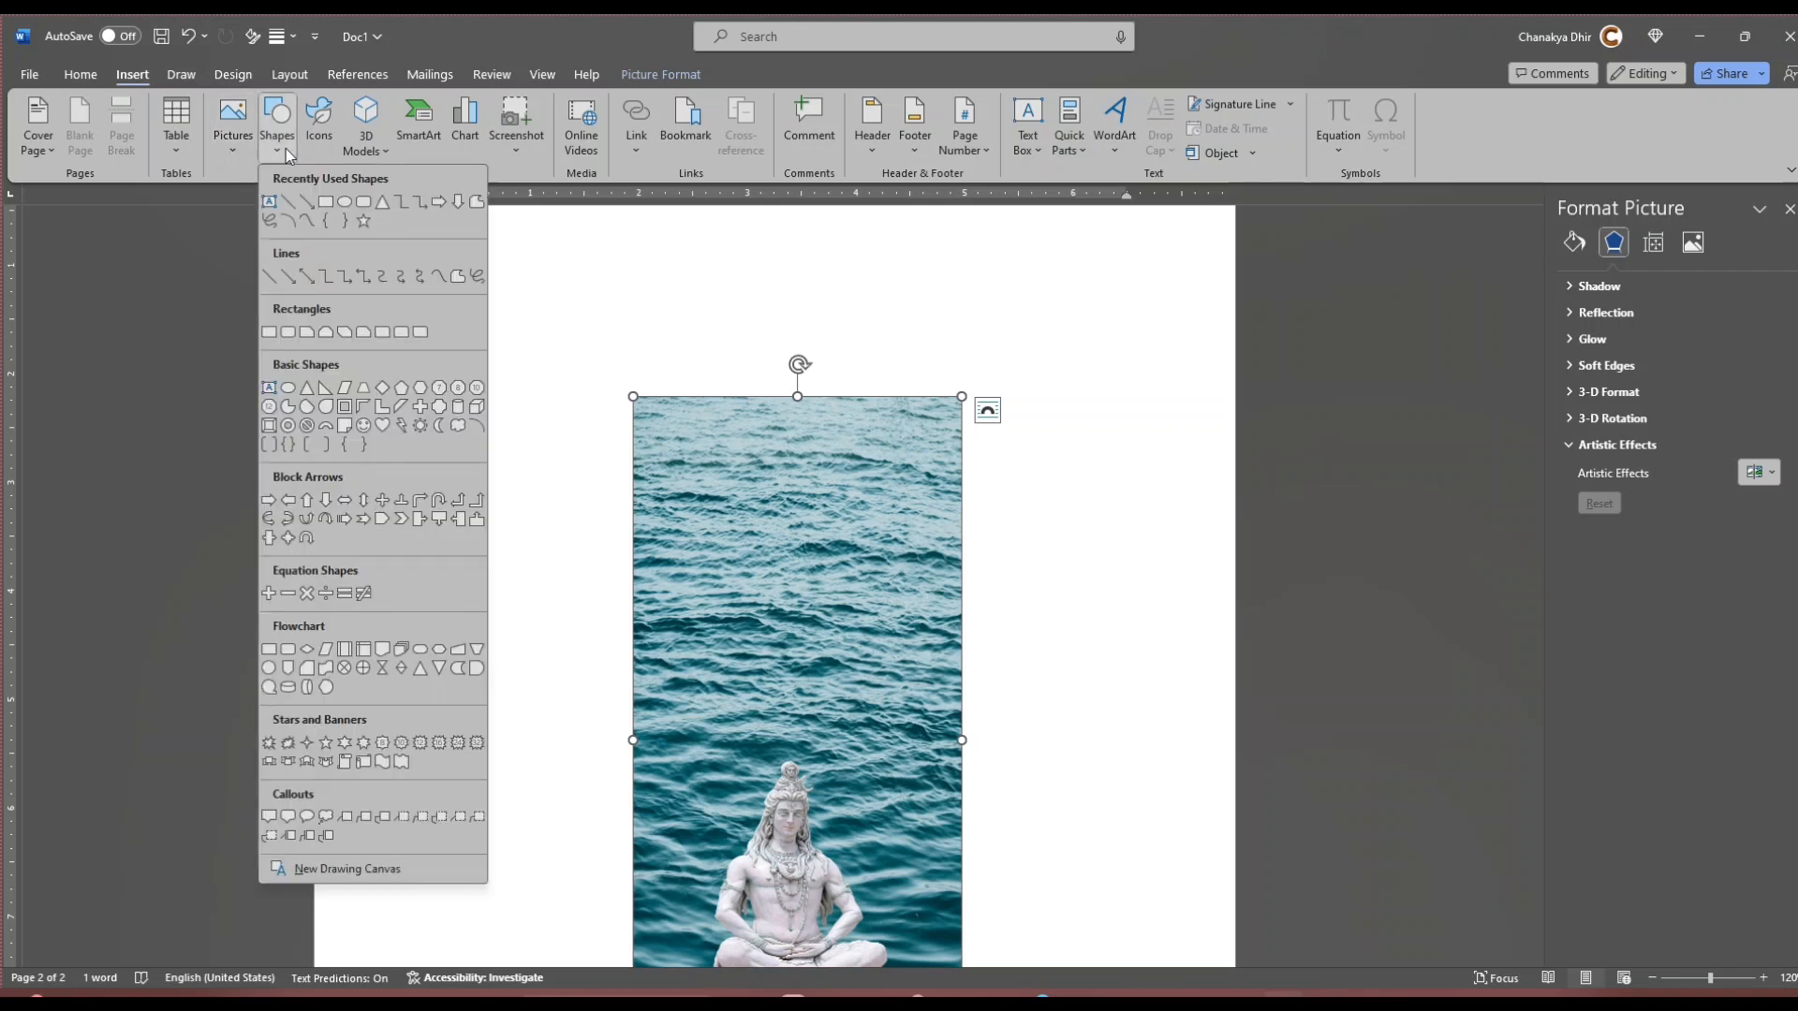
pyautogui.click(363, 205)
pyautogui.moveTo(659, 423); pyautogui.dragTo(793, 612)
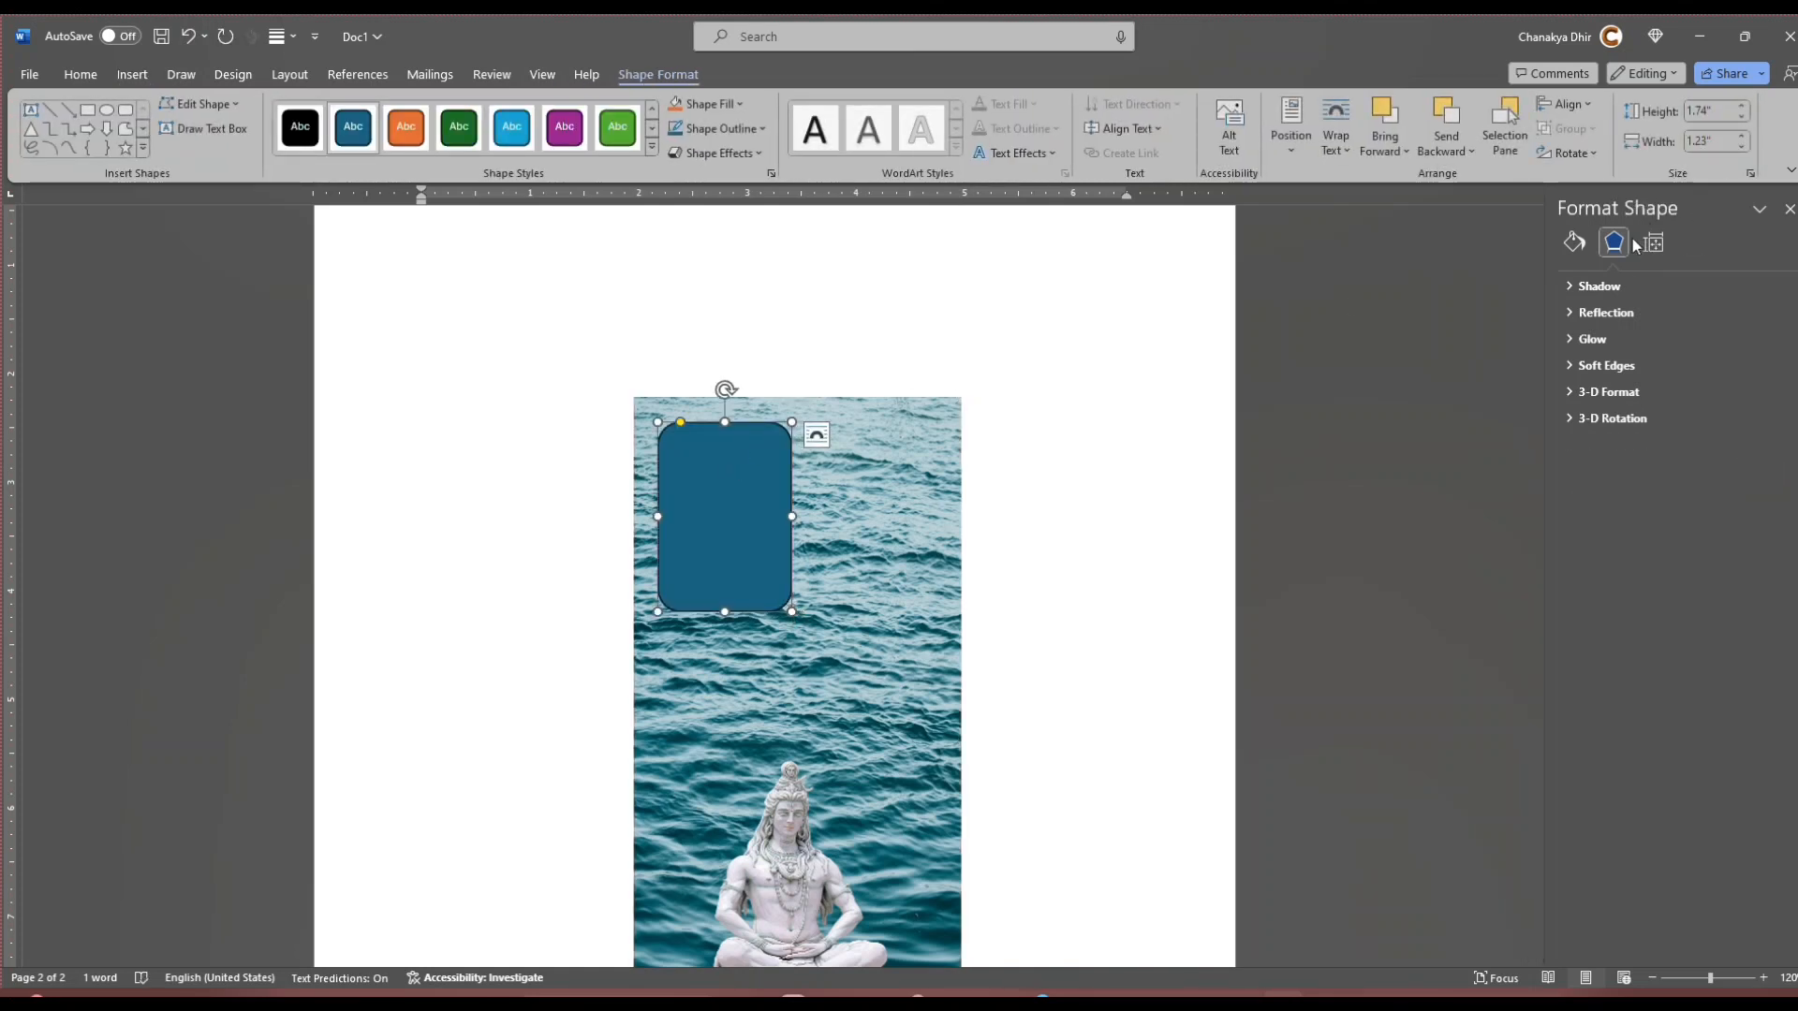
# Step: Check page 1's camera outline size and set the new rounded rectangle's height to 2.21" to match
pyautogui.scroll(4, 854, 402)
pyautogui.scroll(10, 855, 402)
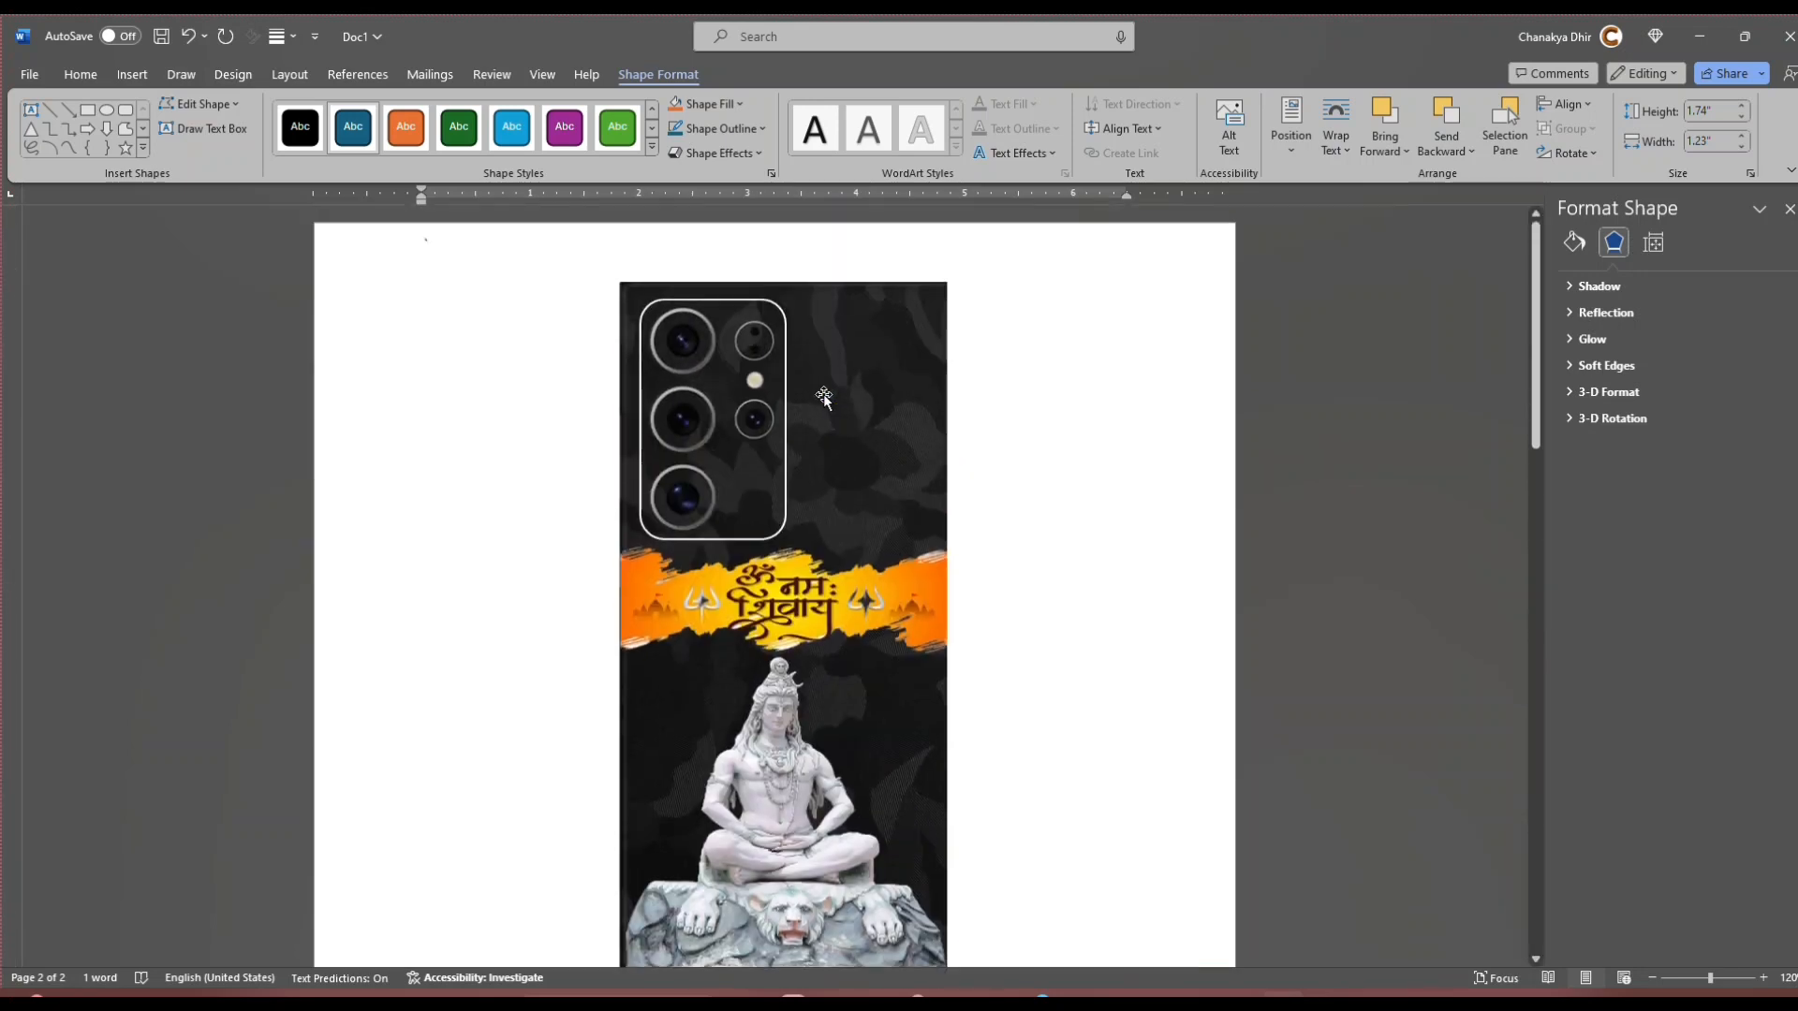
pyautogui.click(774, 465)
pyautogui.click(783, 466)
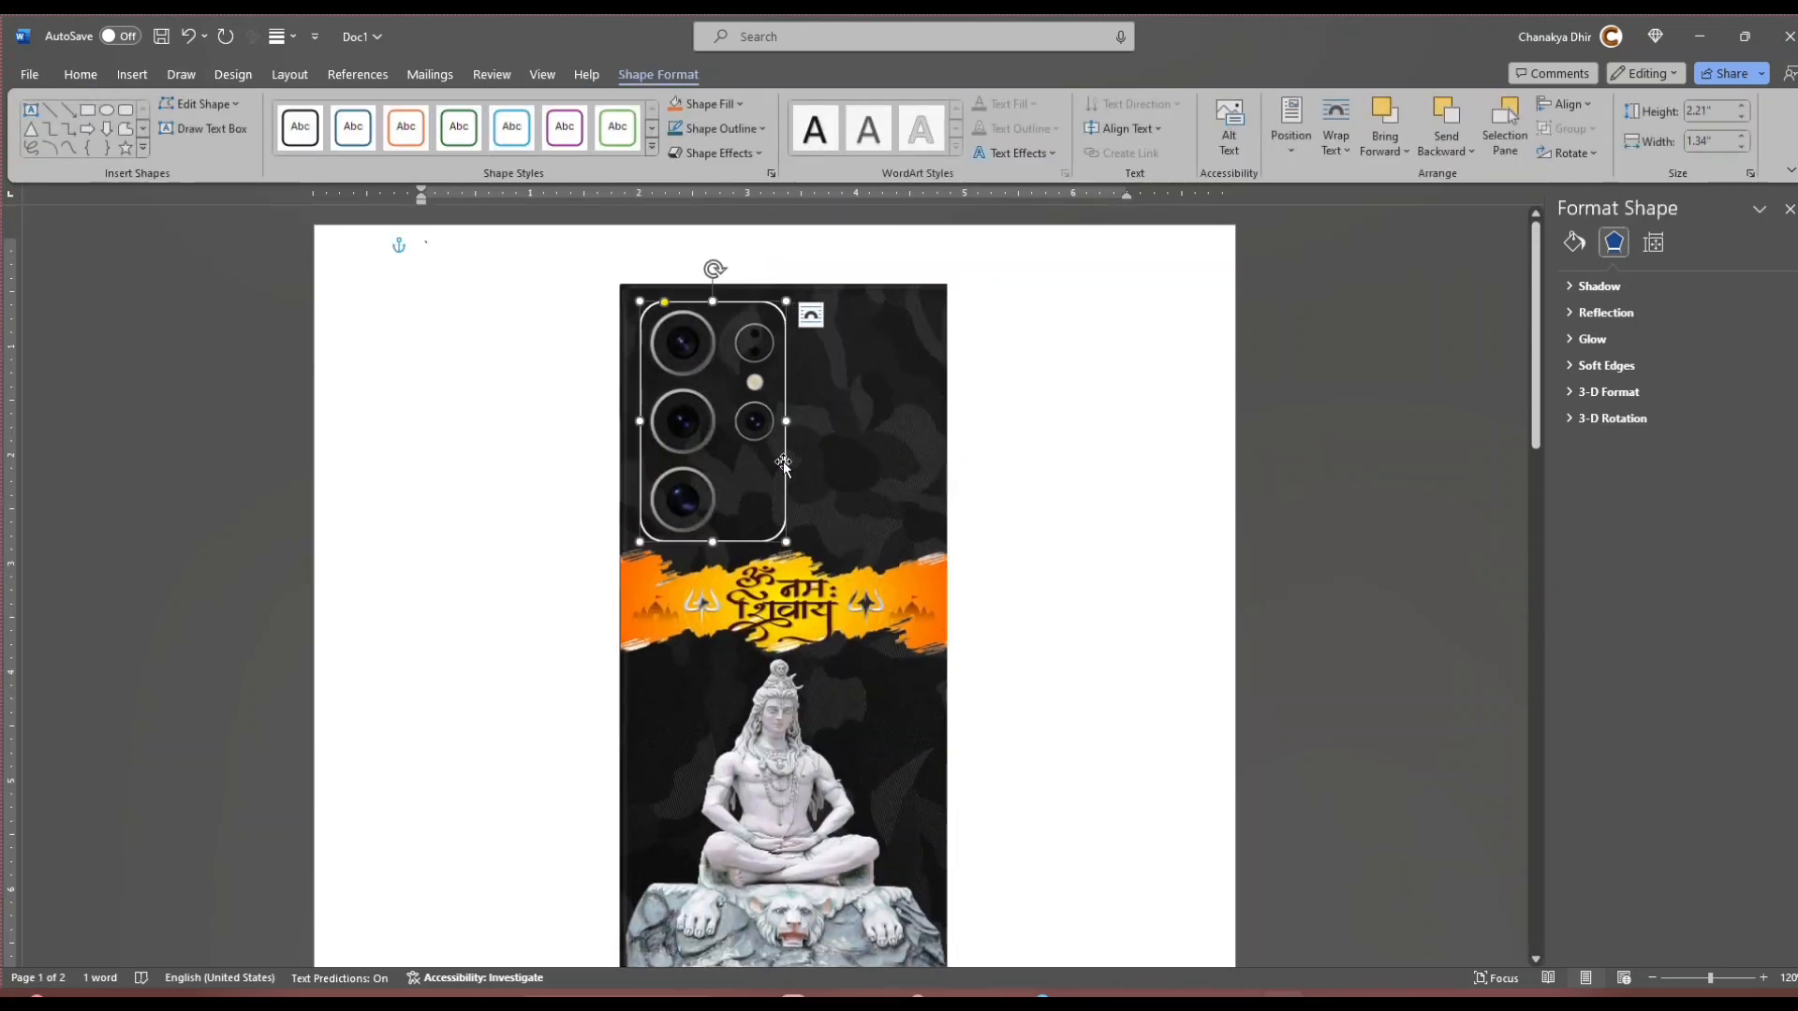
pyautogui.scroll(-10, 787, 464)
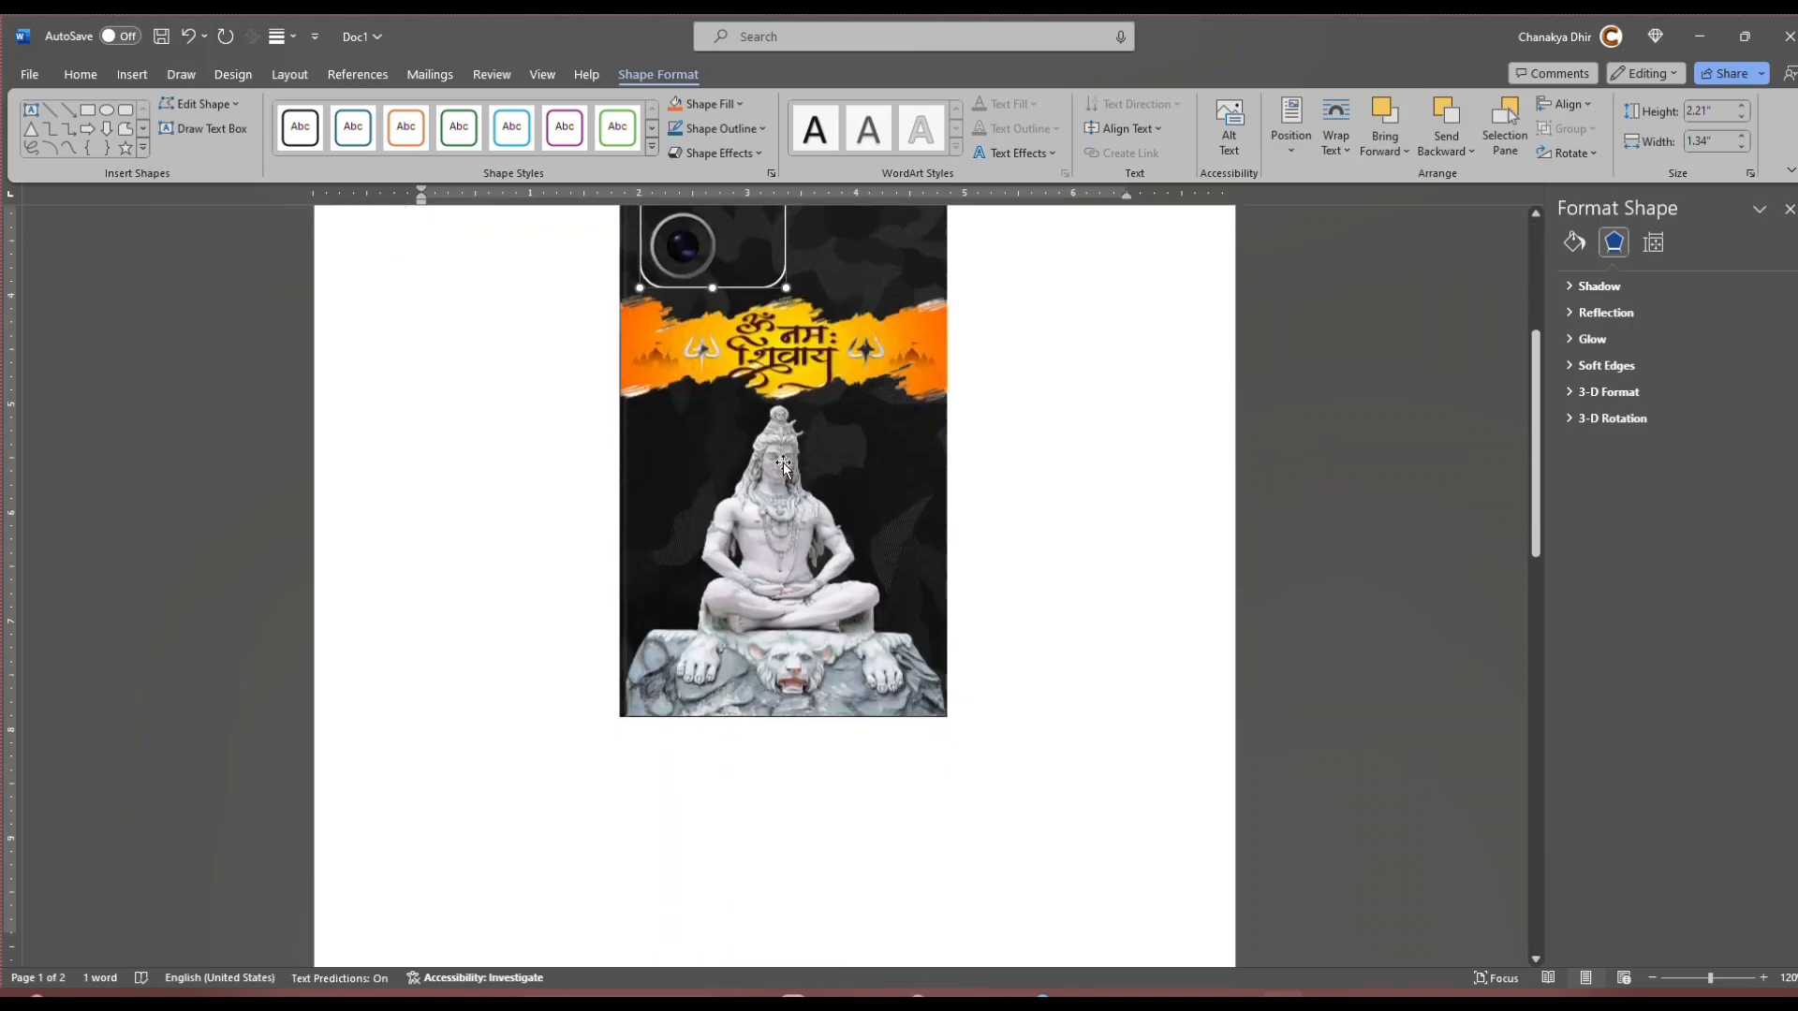
pyautogui.scroll(-3, 797, 458)
pyautogui.click(759, 516)
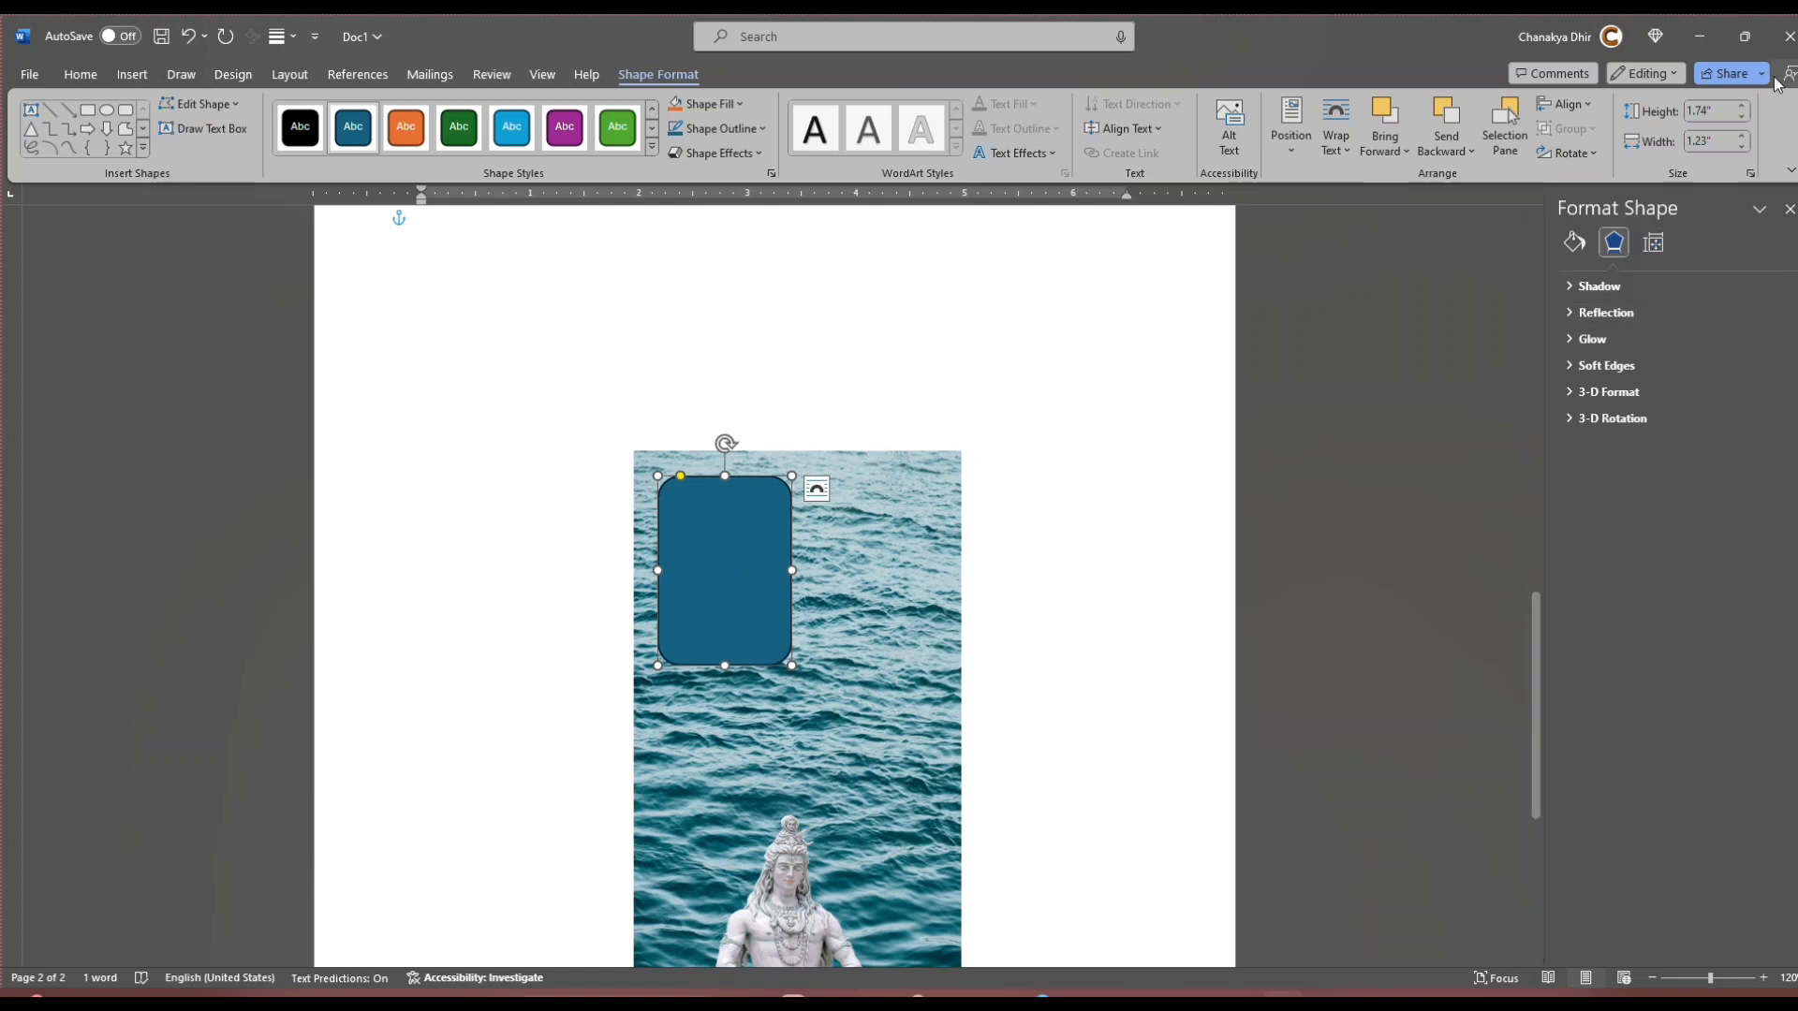
pyautogui.click(1718, 110)
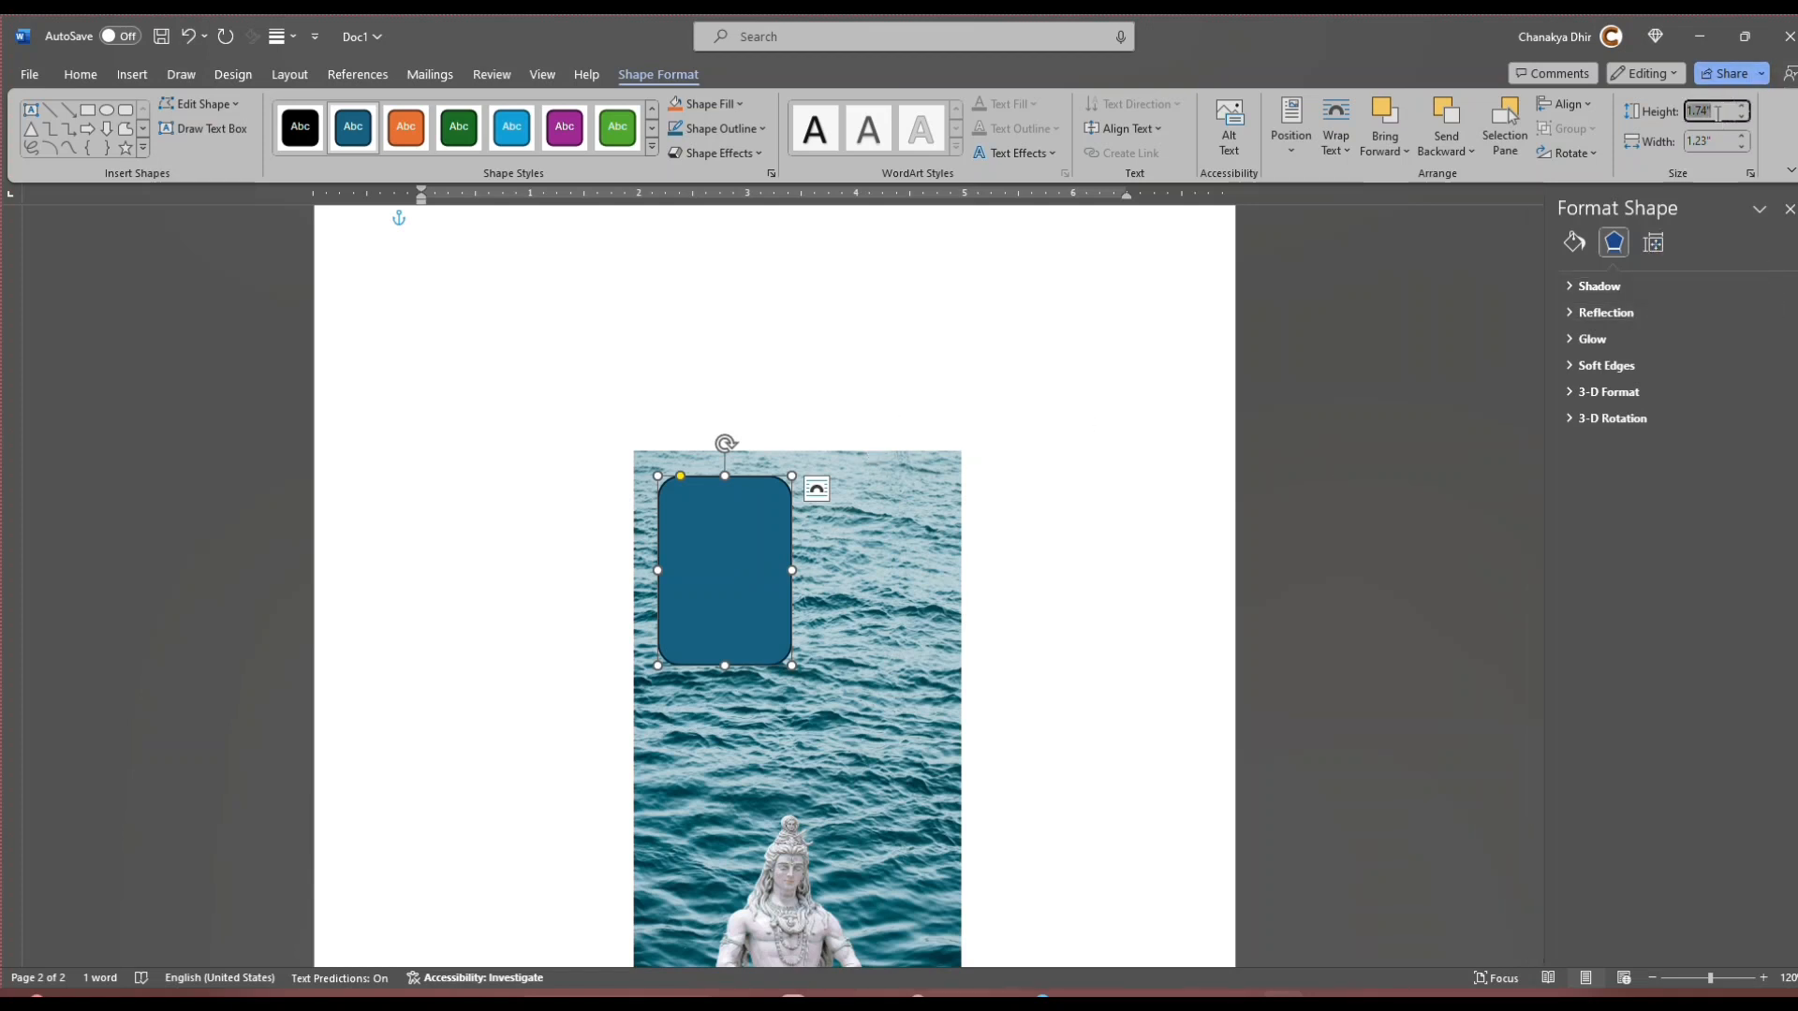
pyautogui.write('2.21')
pyautogui.press('Return')
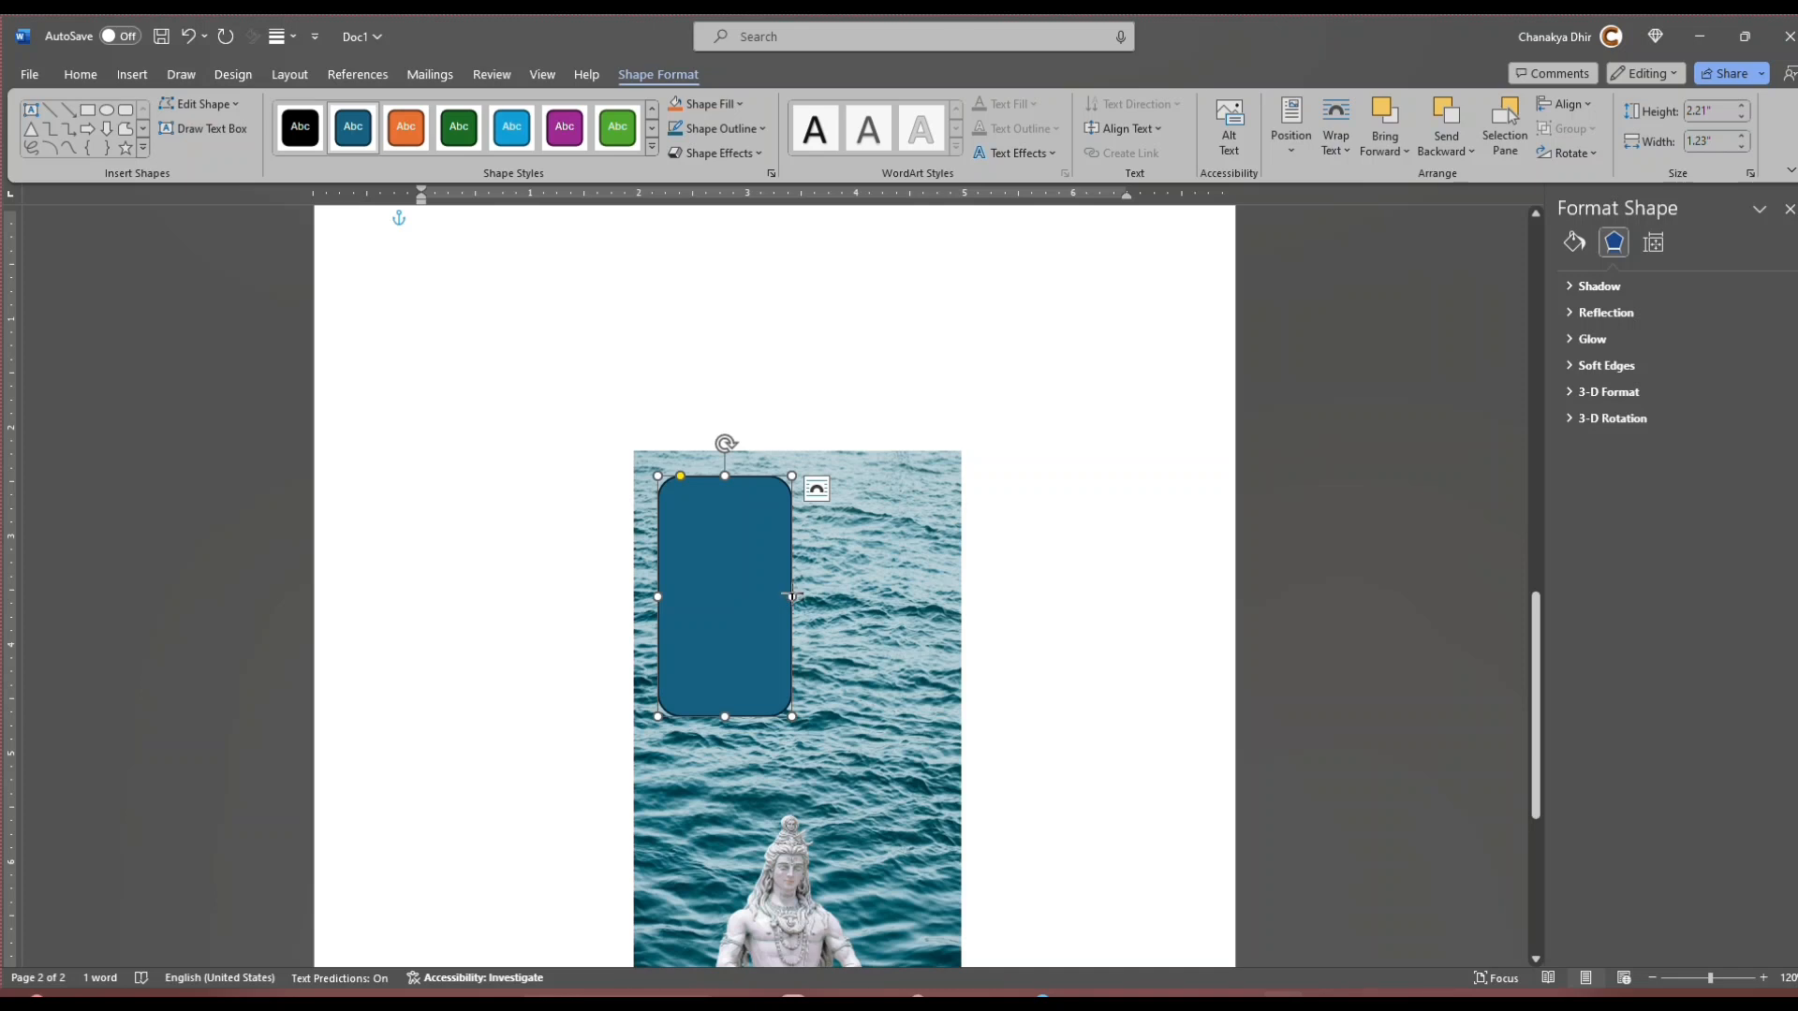
# Step: Set the rounded rectangle's width to 1.34" and nudge it closer to the ocean picture's upper-left corner
pyautogui.moveTo(792, 596); pyautogui.dragTo(719, 601)
pyautogui.click(863, 609)
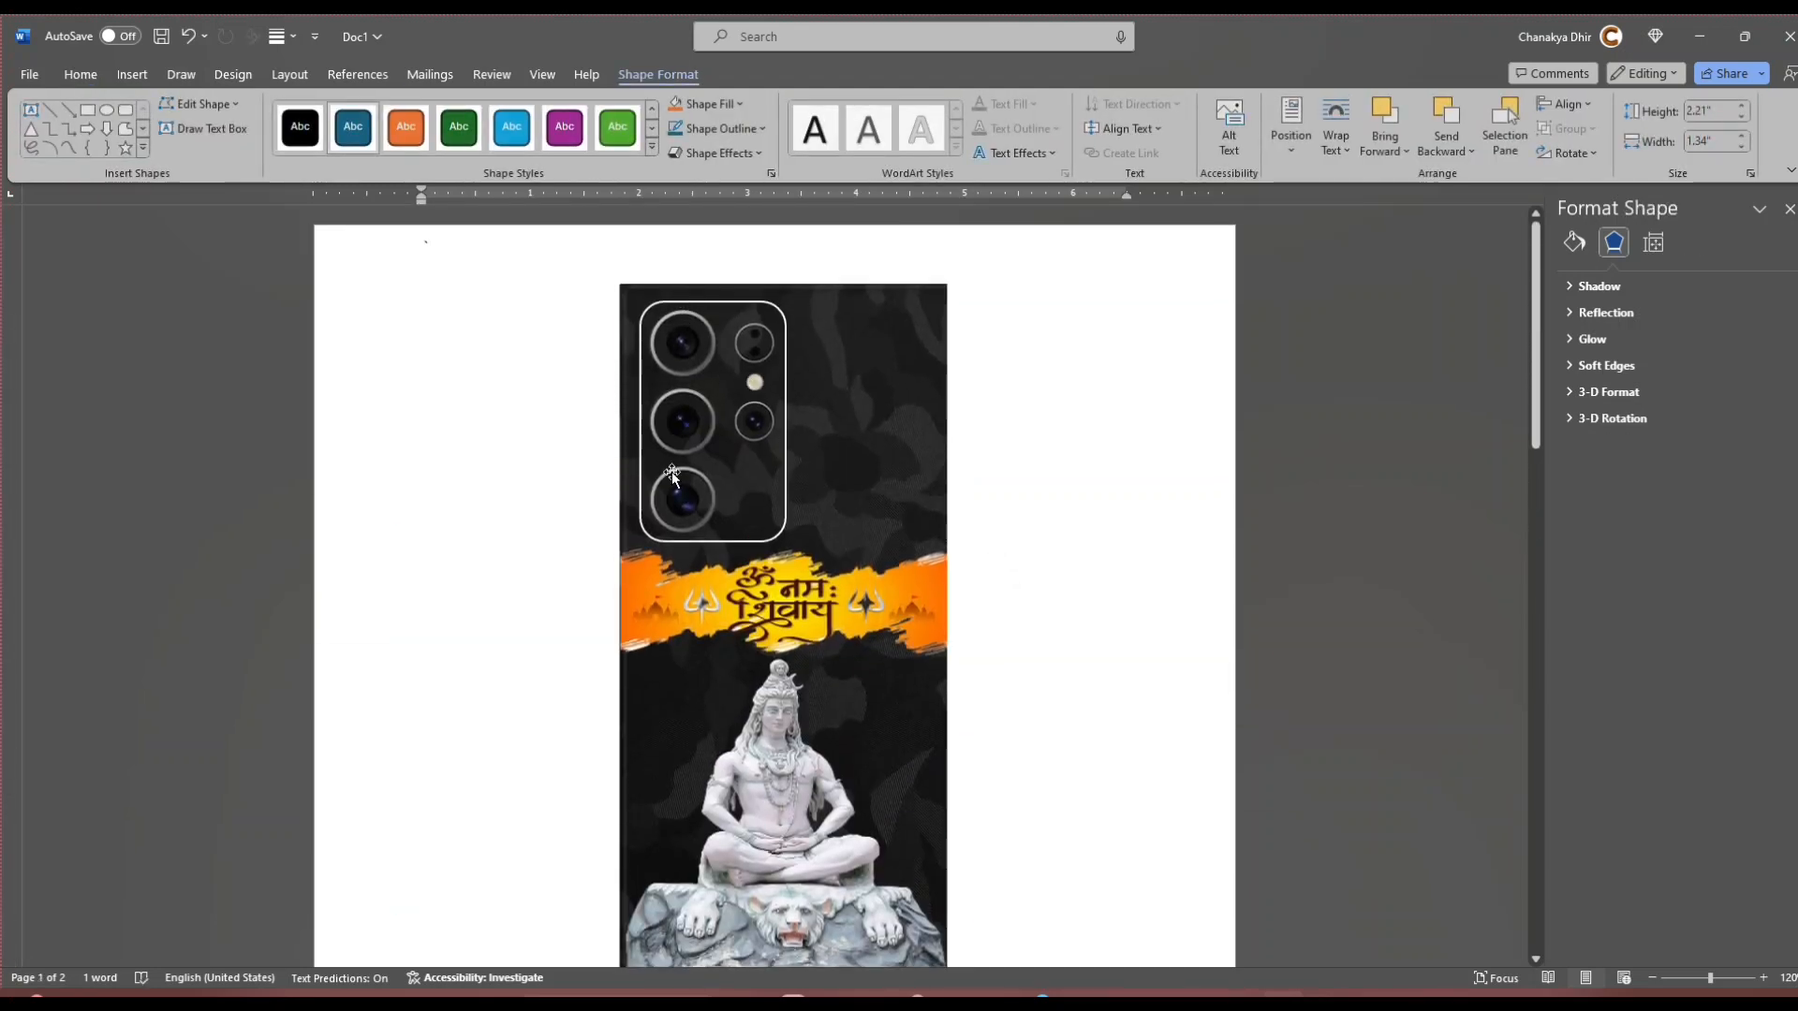
pyautogui.scroll(-15, 672, 475)
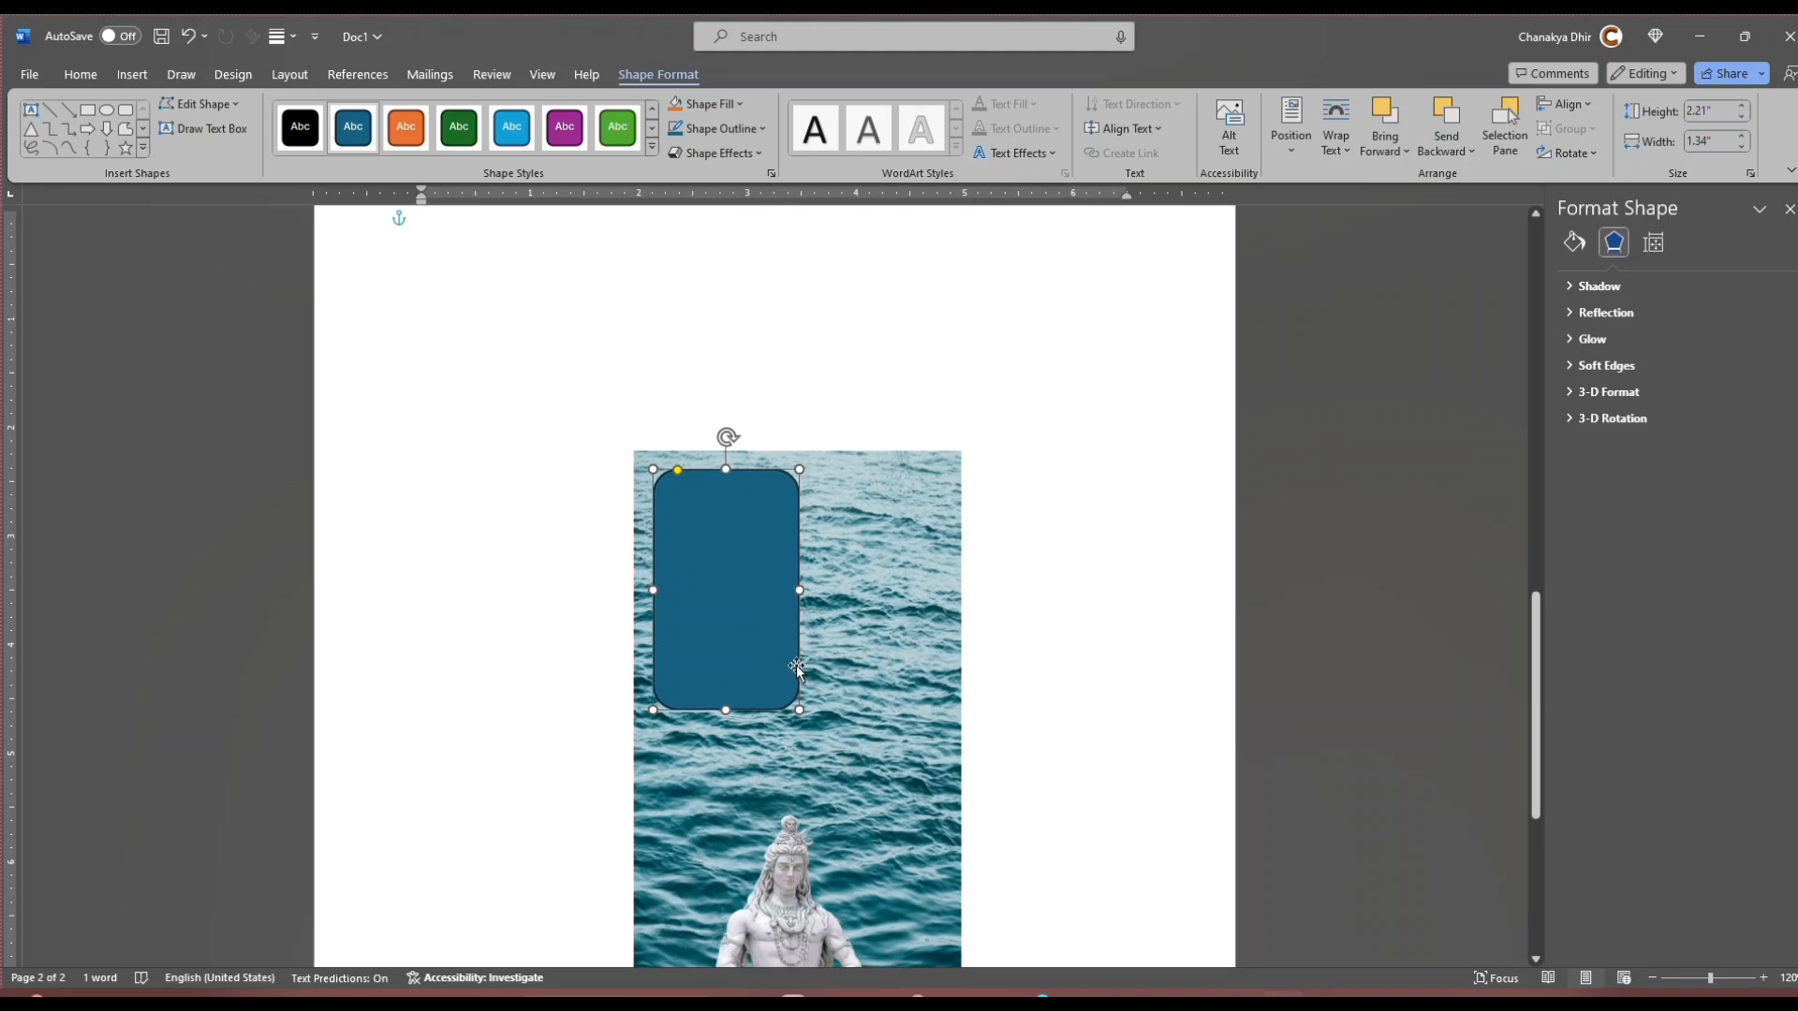
pyautogui.moveTo(745, 626); pyautogui.dragTo(744, 625)
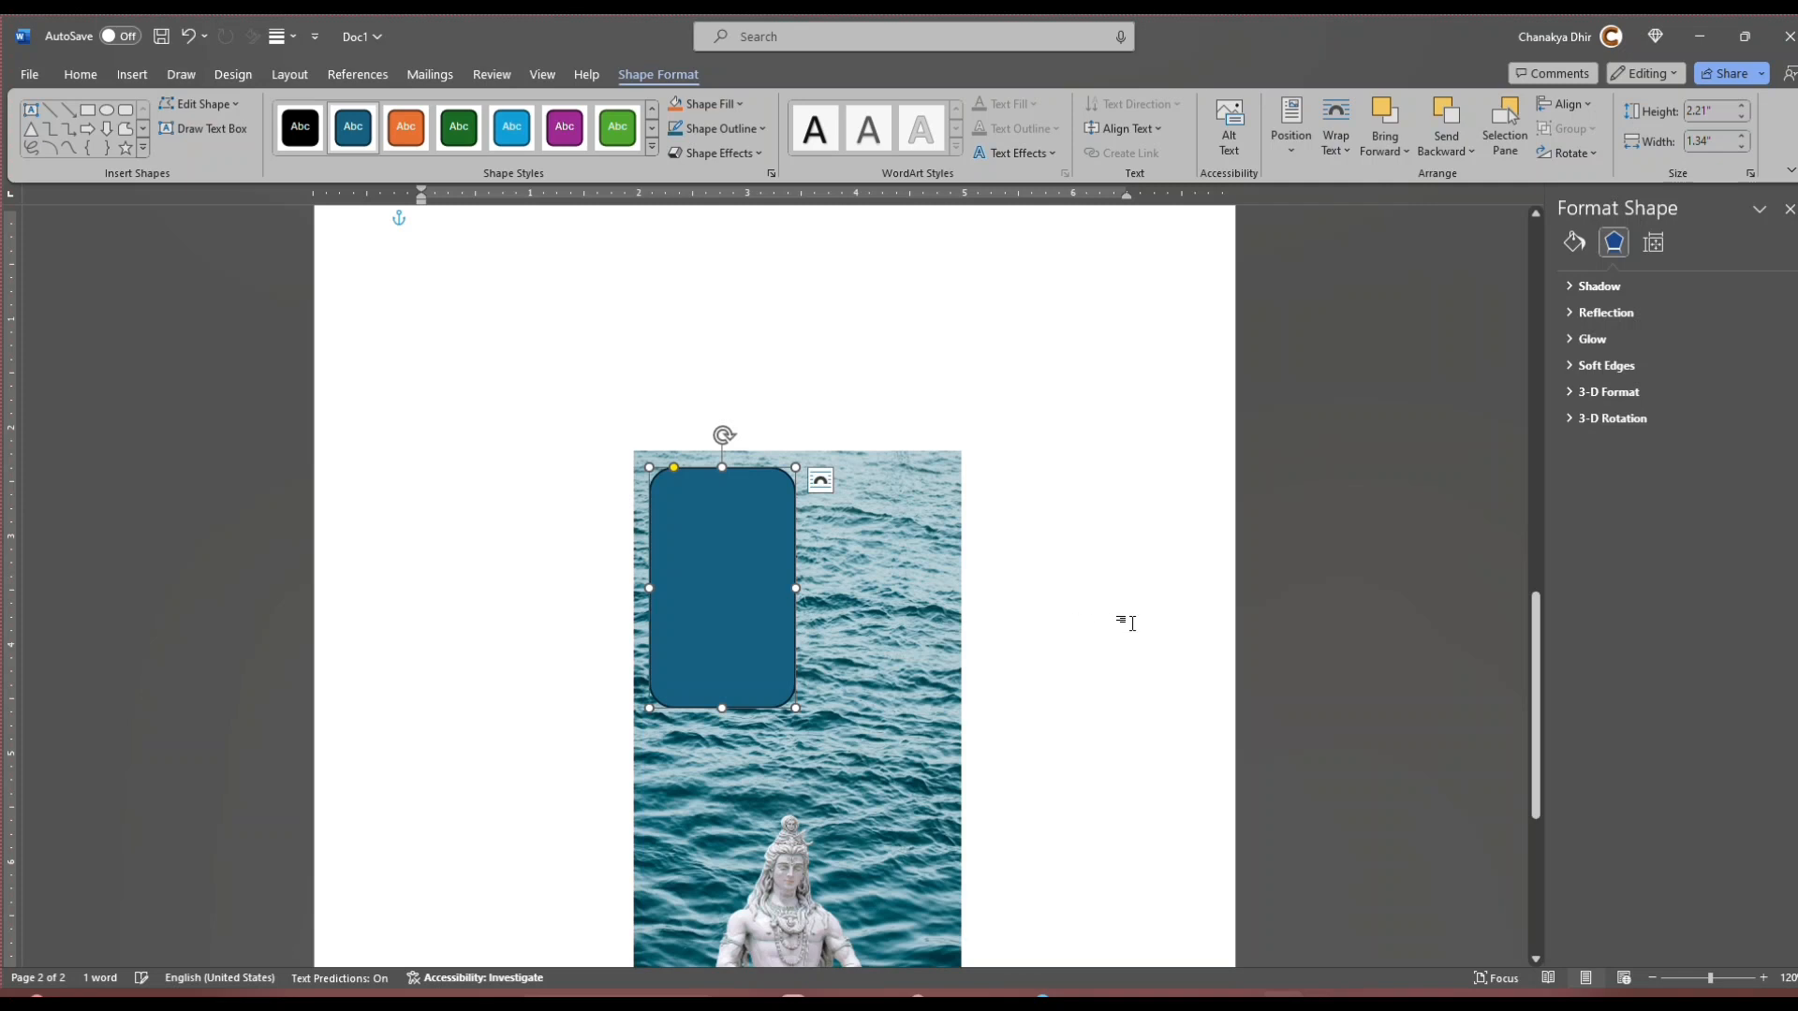
pyautogui.rightClick(696, 604)
pyautogui.moveTo(789, 480)
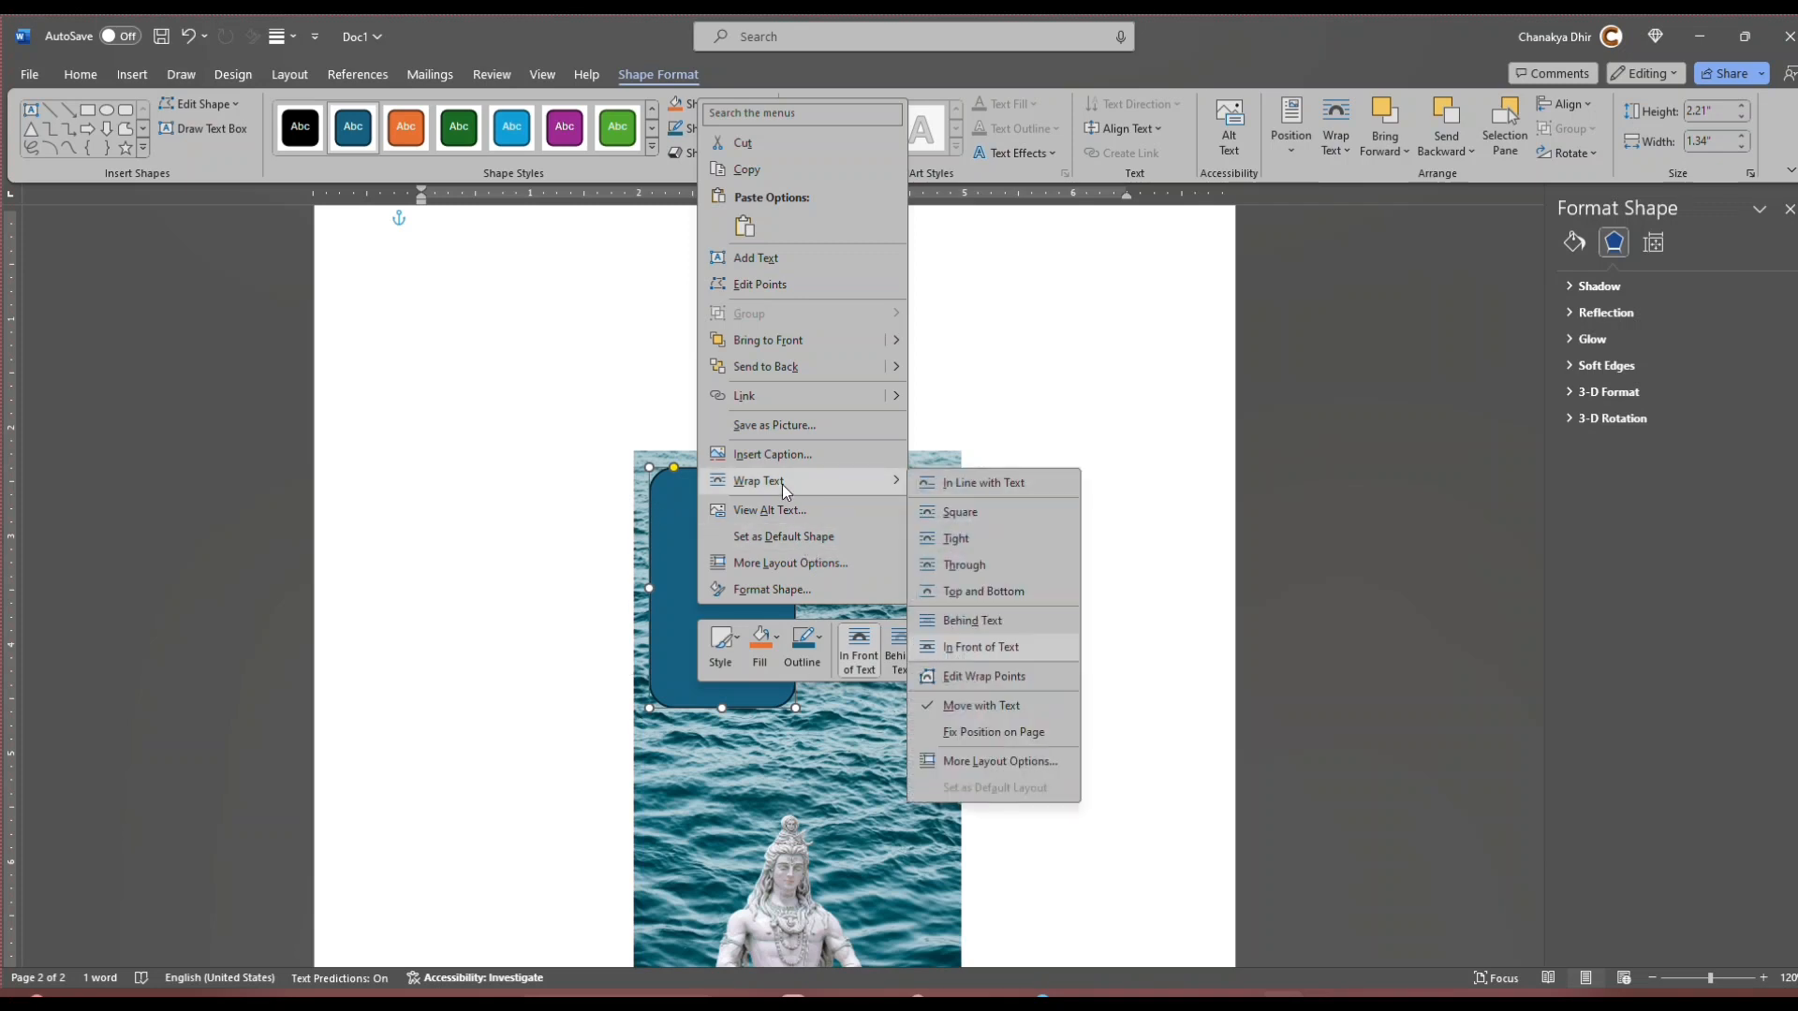
pyautogui.click(690, 630)
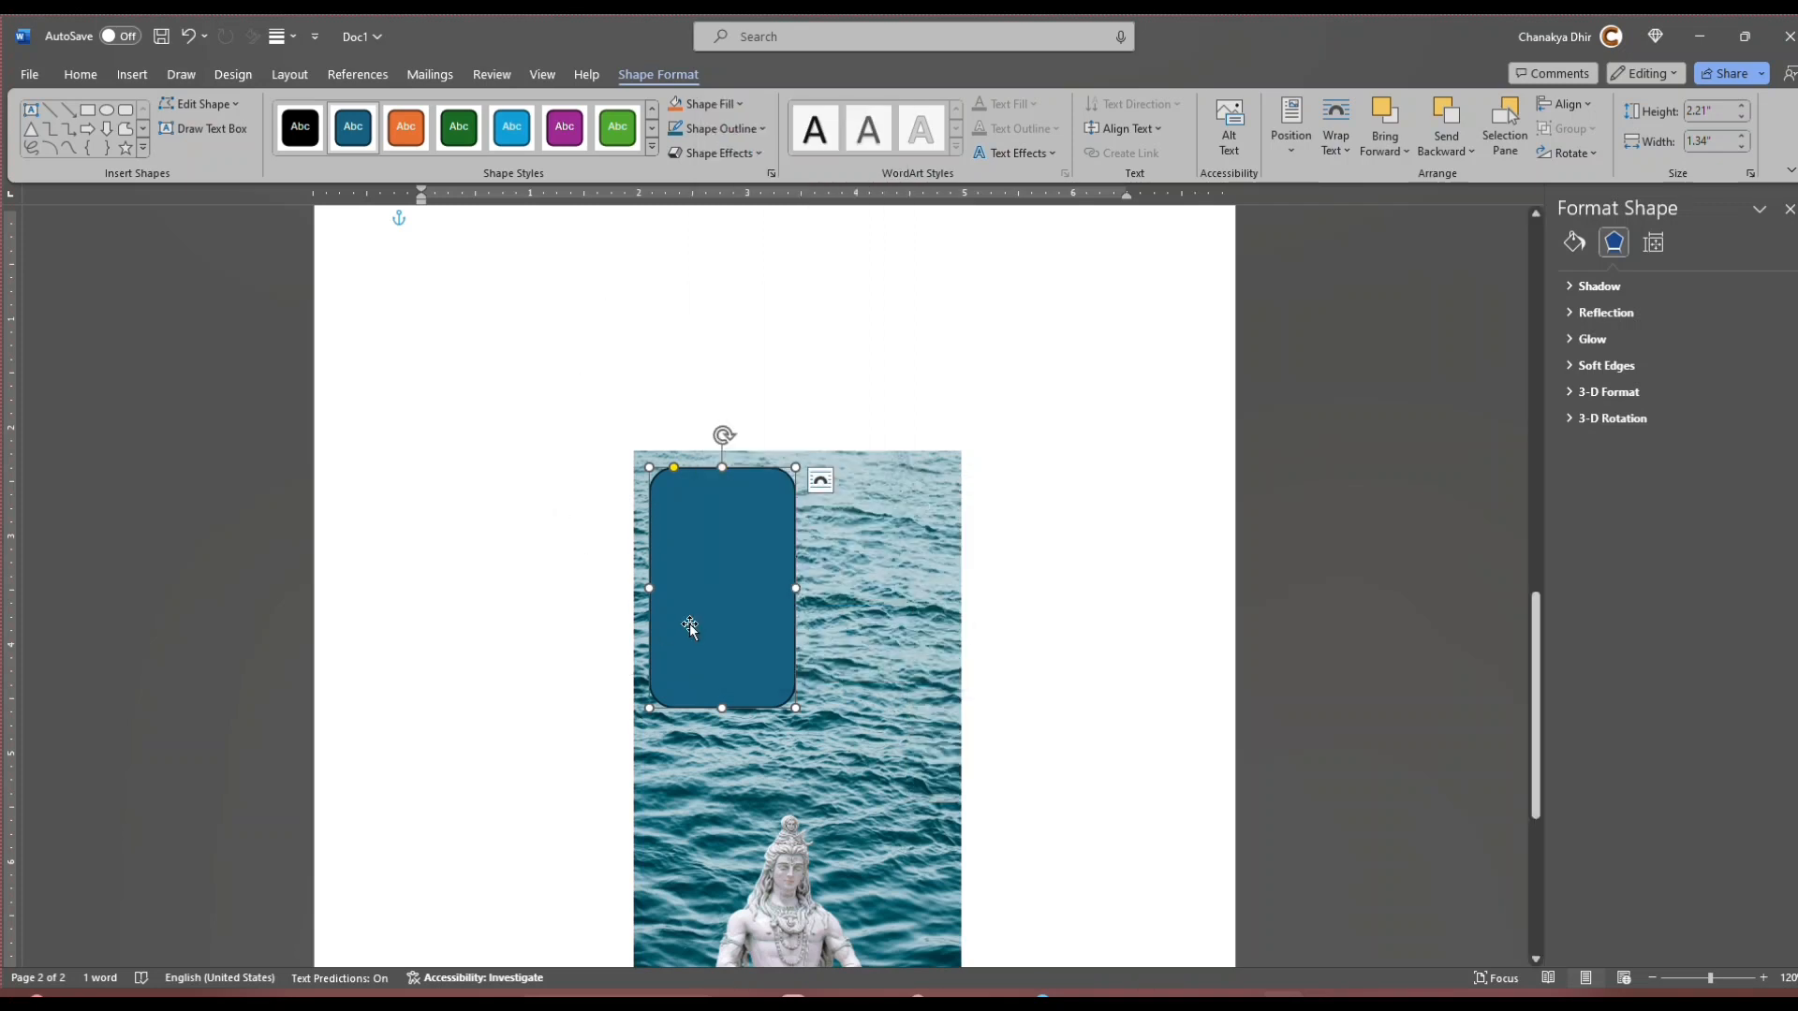
# Step: Try the rounded rectangle with no fill and undo that change
pyautogui.click(721, 104)
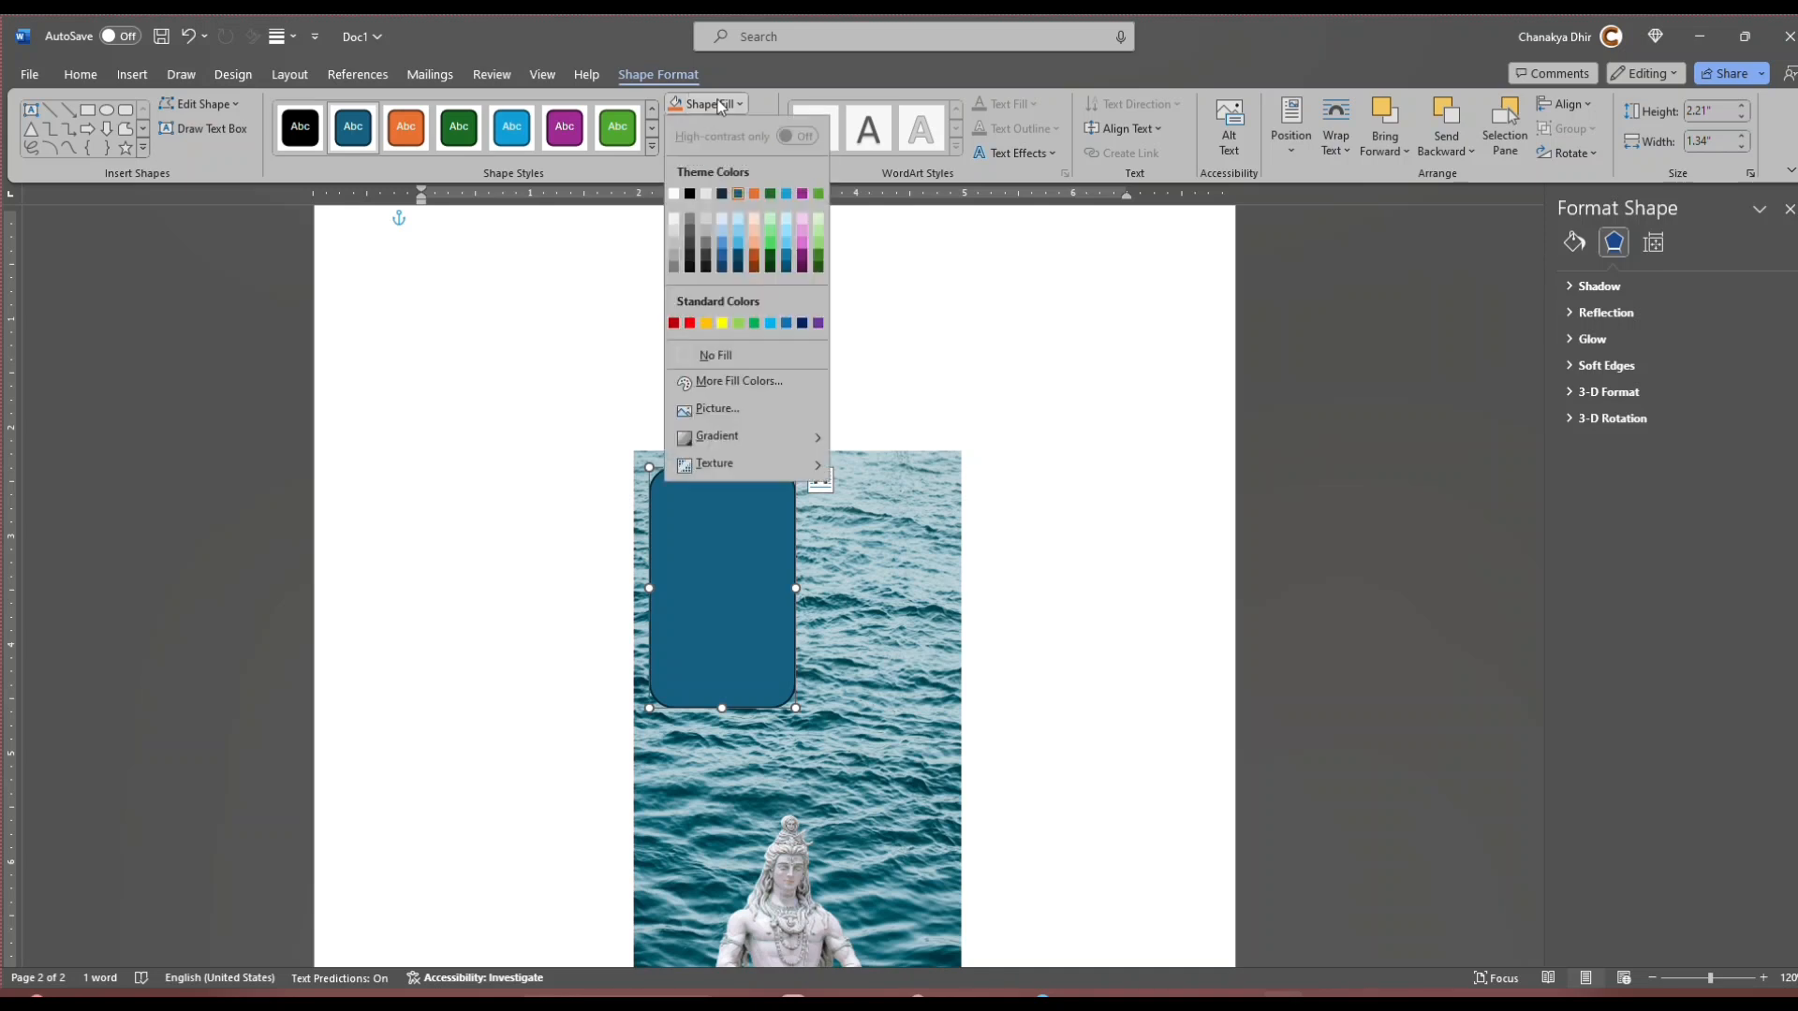
pyautogui.click(716, 354)
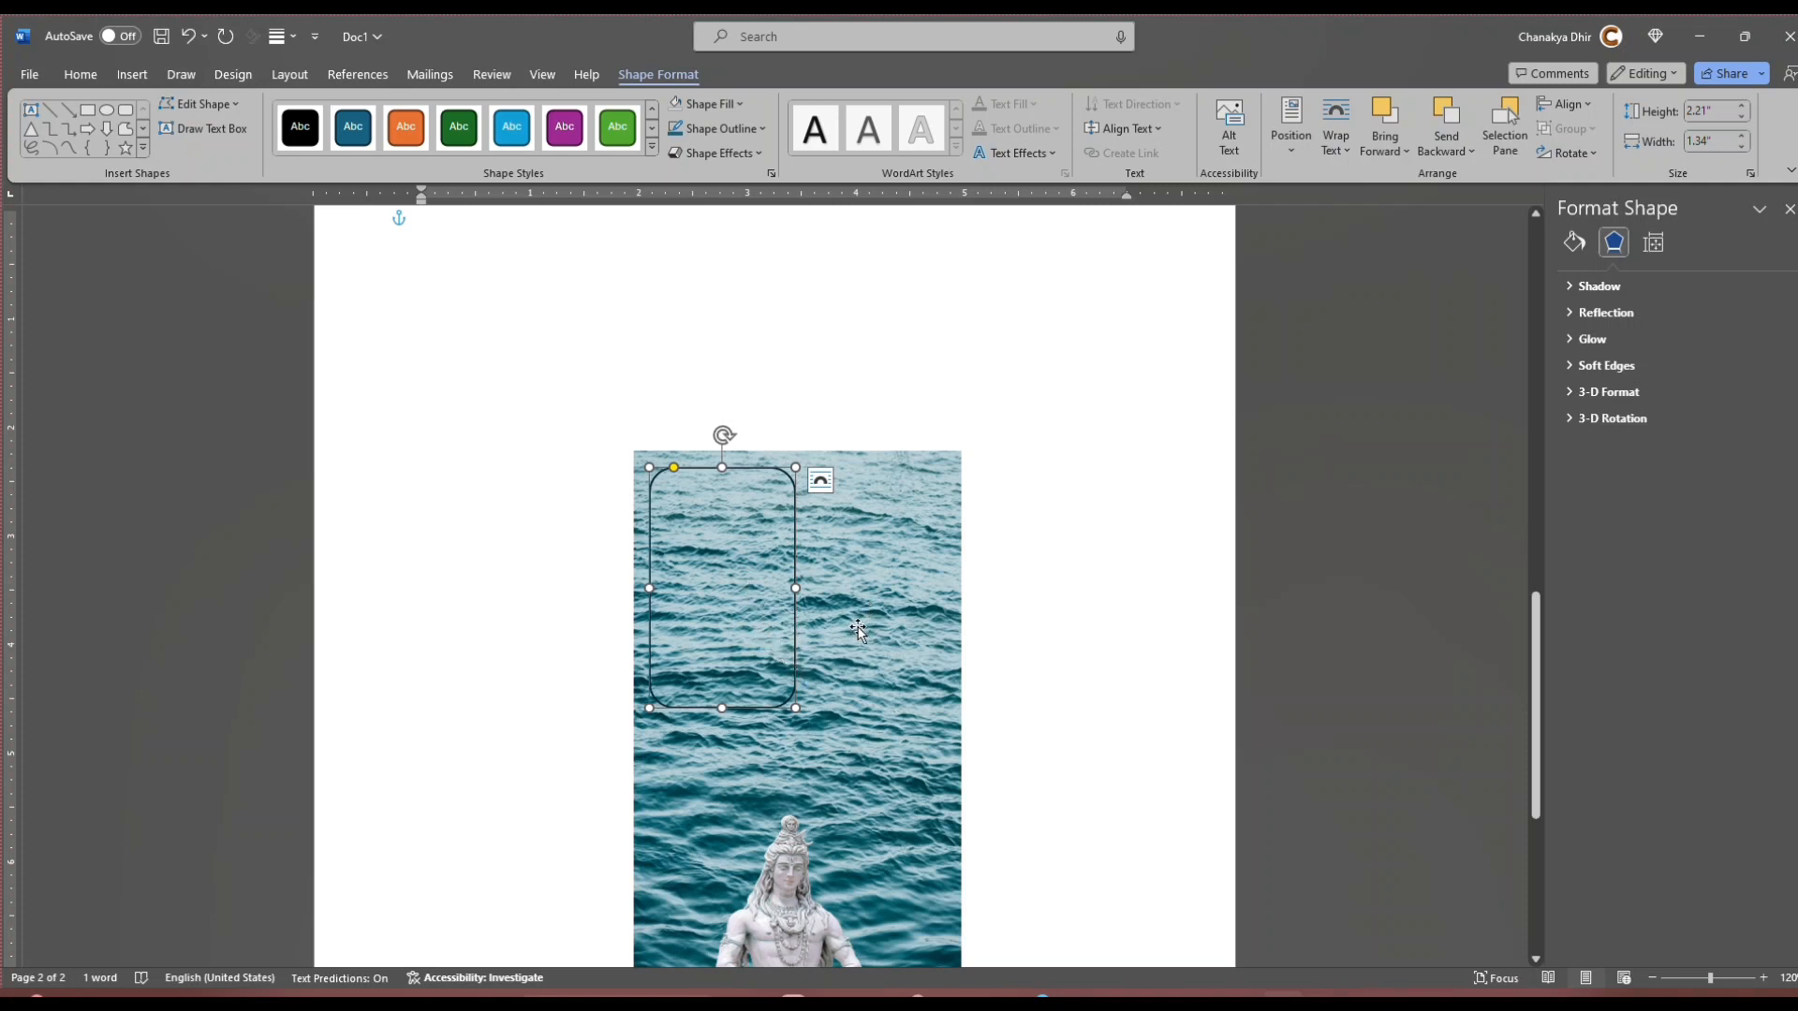
pyautogui.hotkey('ctrl', 'z')
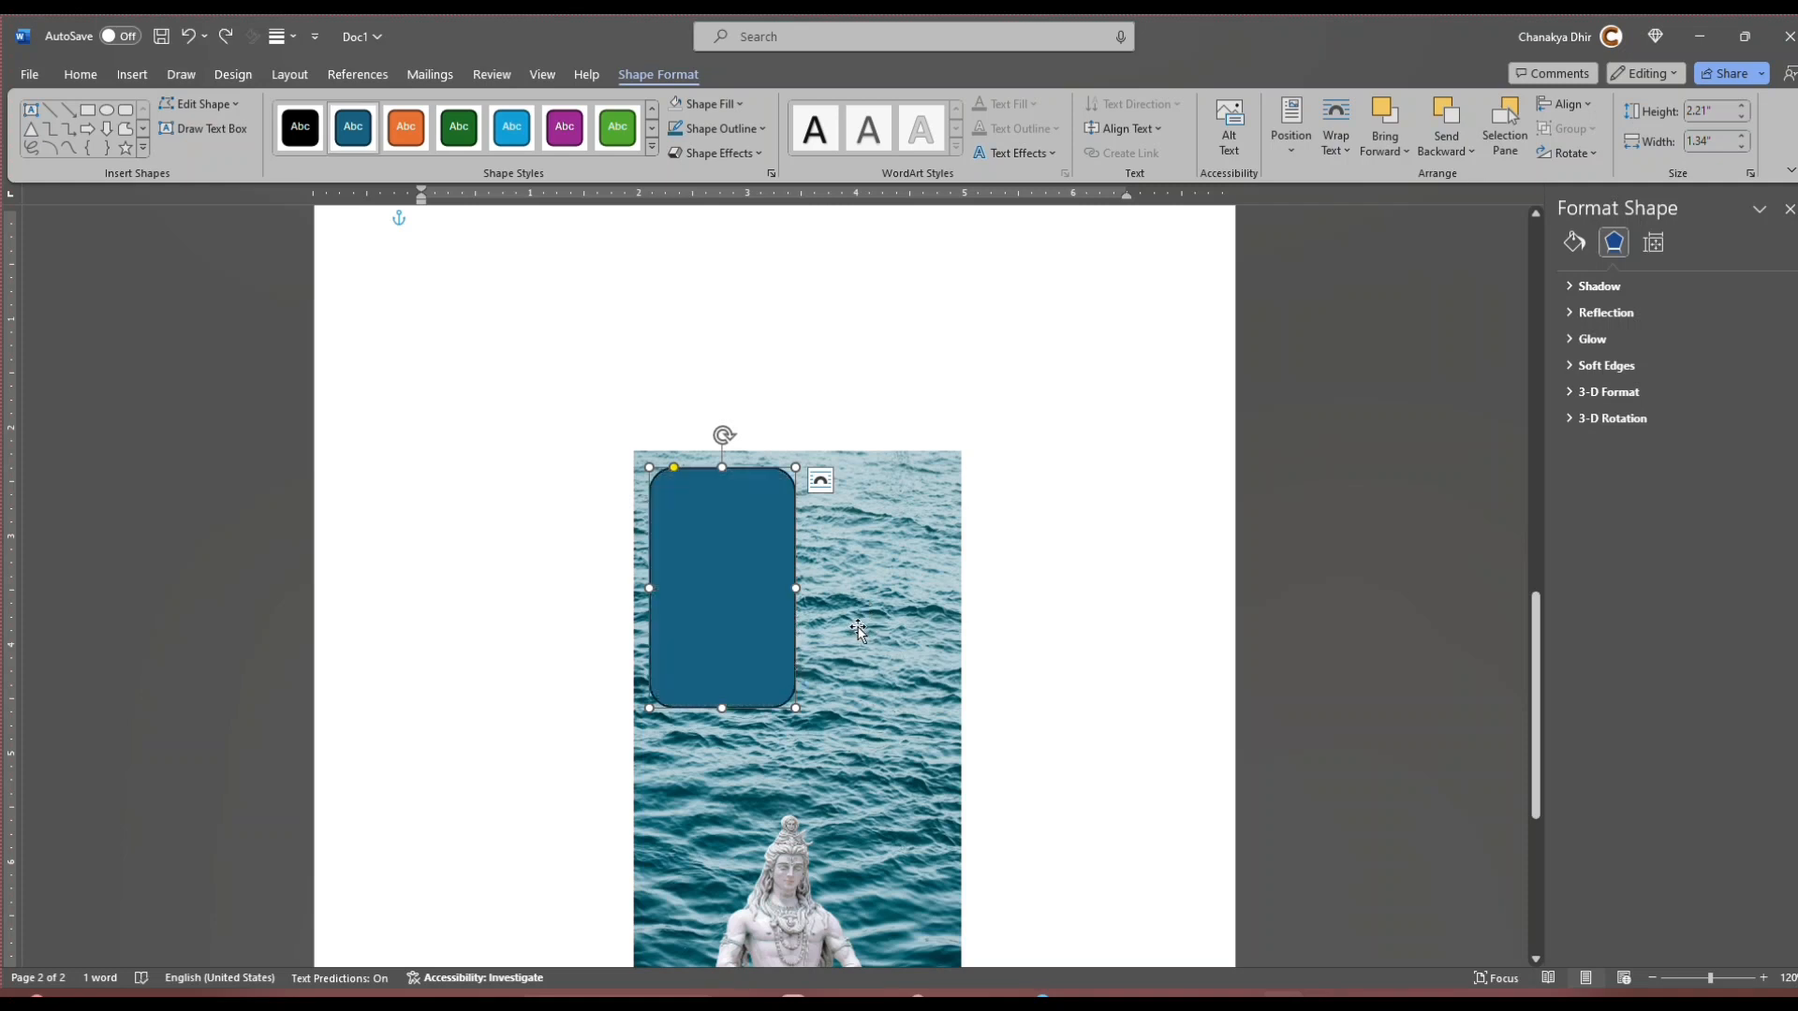
# Step: Copy the orange Om Namah Shivay banner from page 1's phone case and paste it onto page 2
pyautogui.click(859, 629)
pyautogui.scroll(-1, 859, 629)
pyautogui.scroll(10, 859, 629)
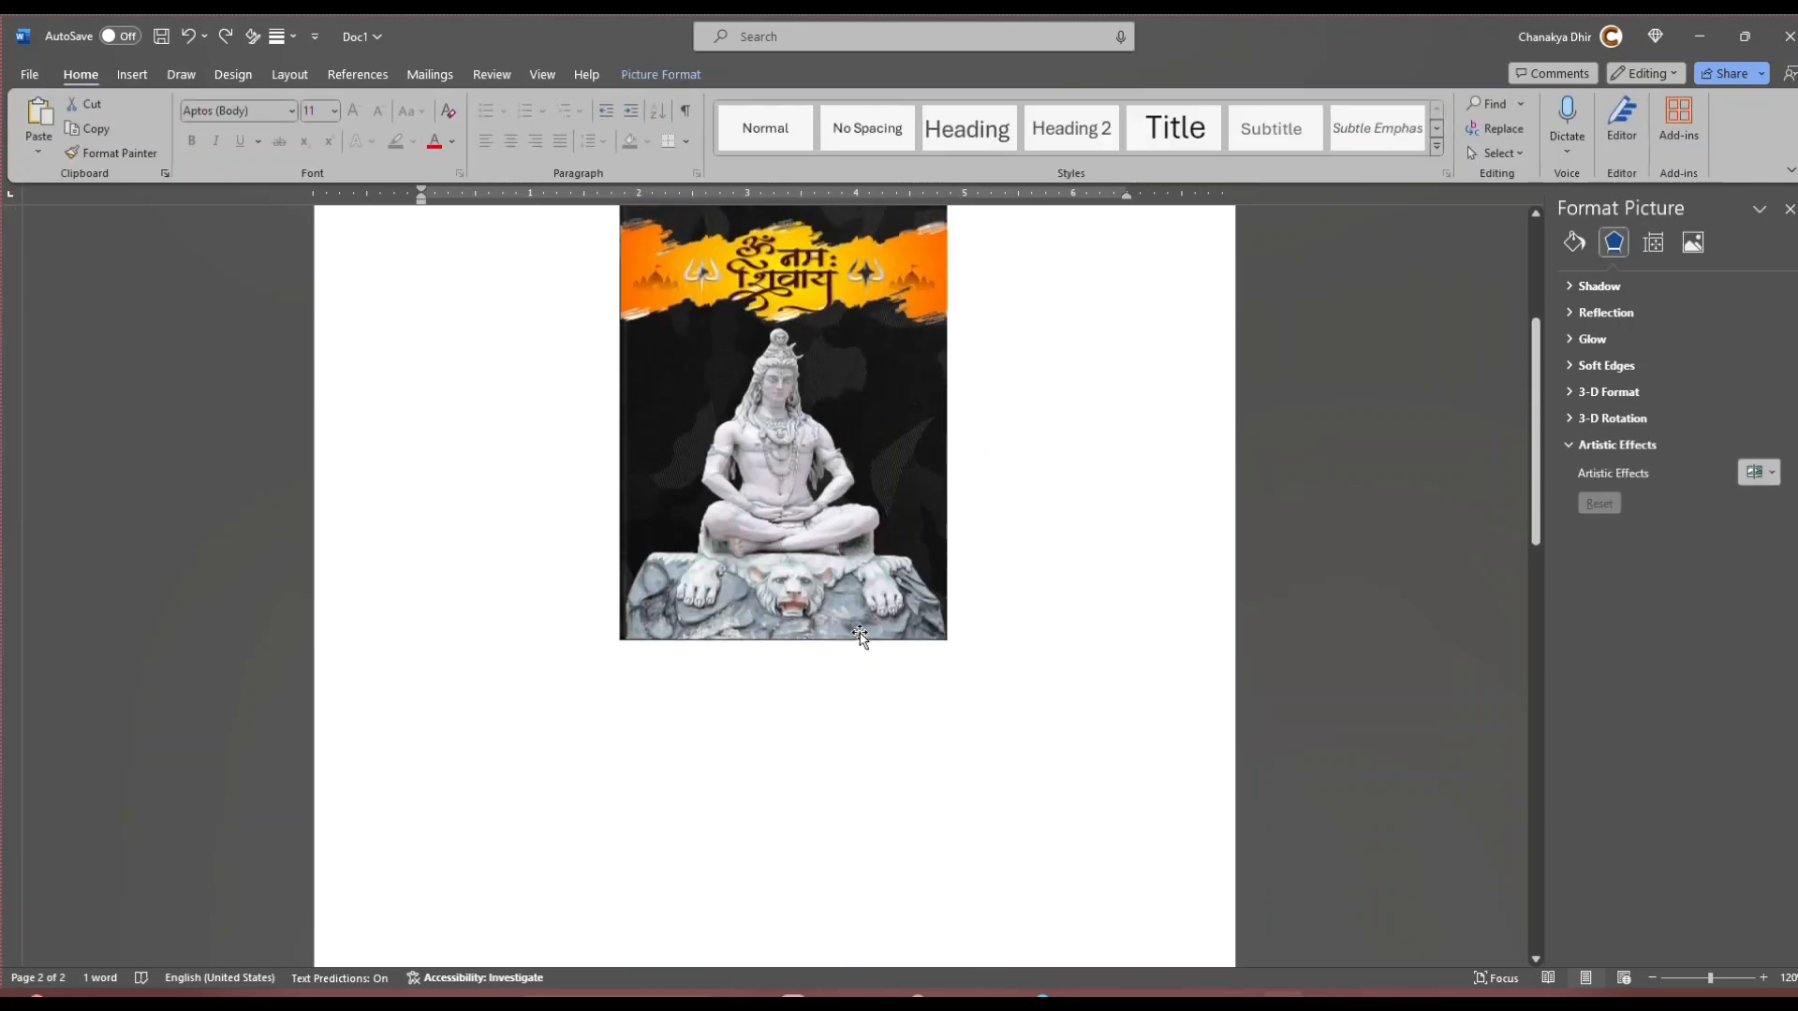
pyautogui.scroll(4, 860, 637)
pyautogui.click(789, 552)
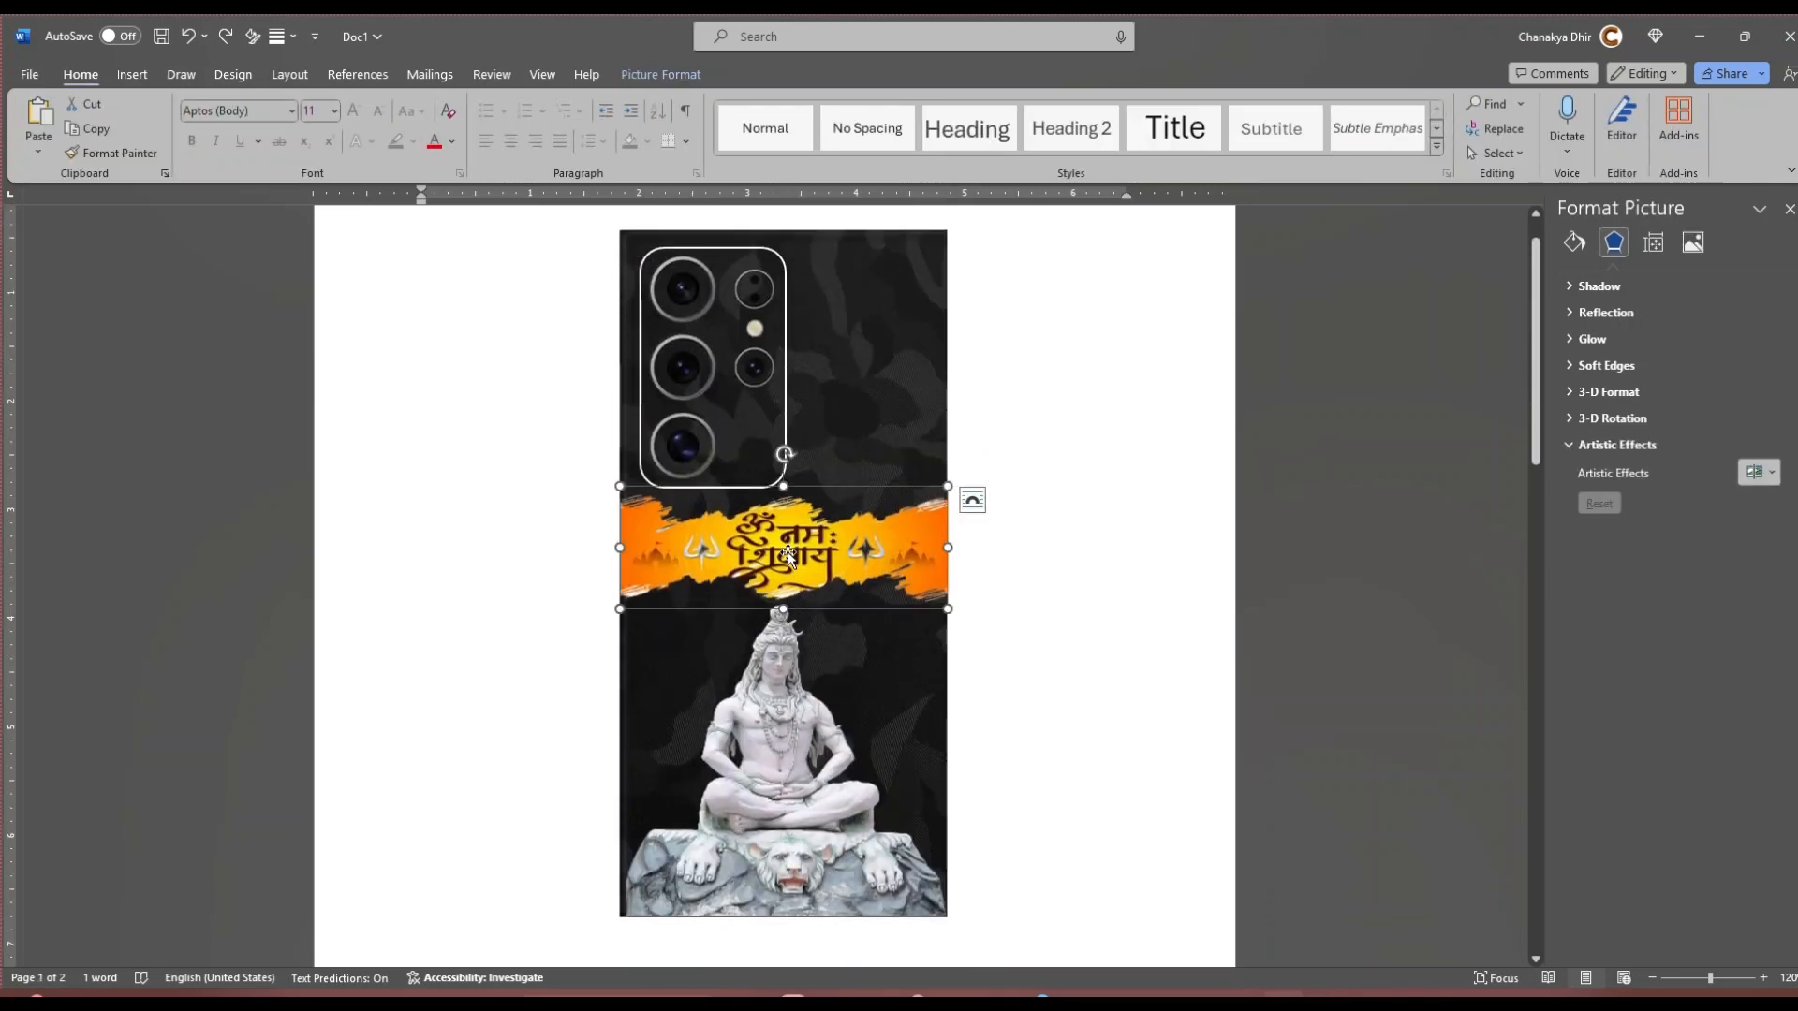
pyautogui.scroll(-12, 842, 590)
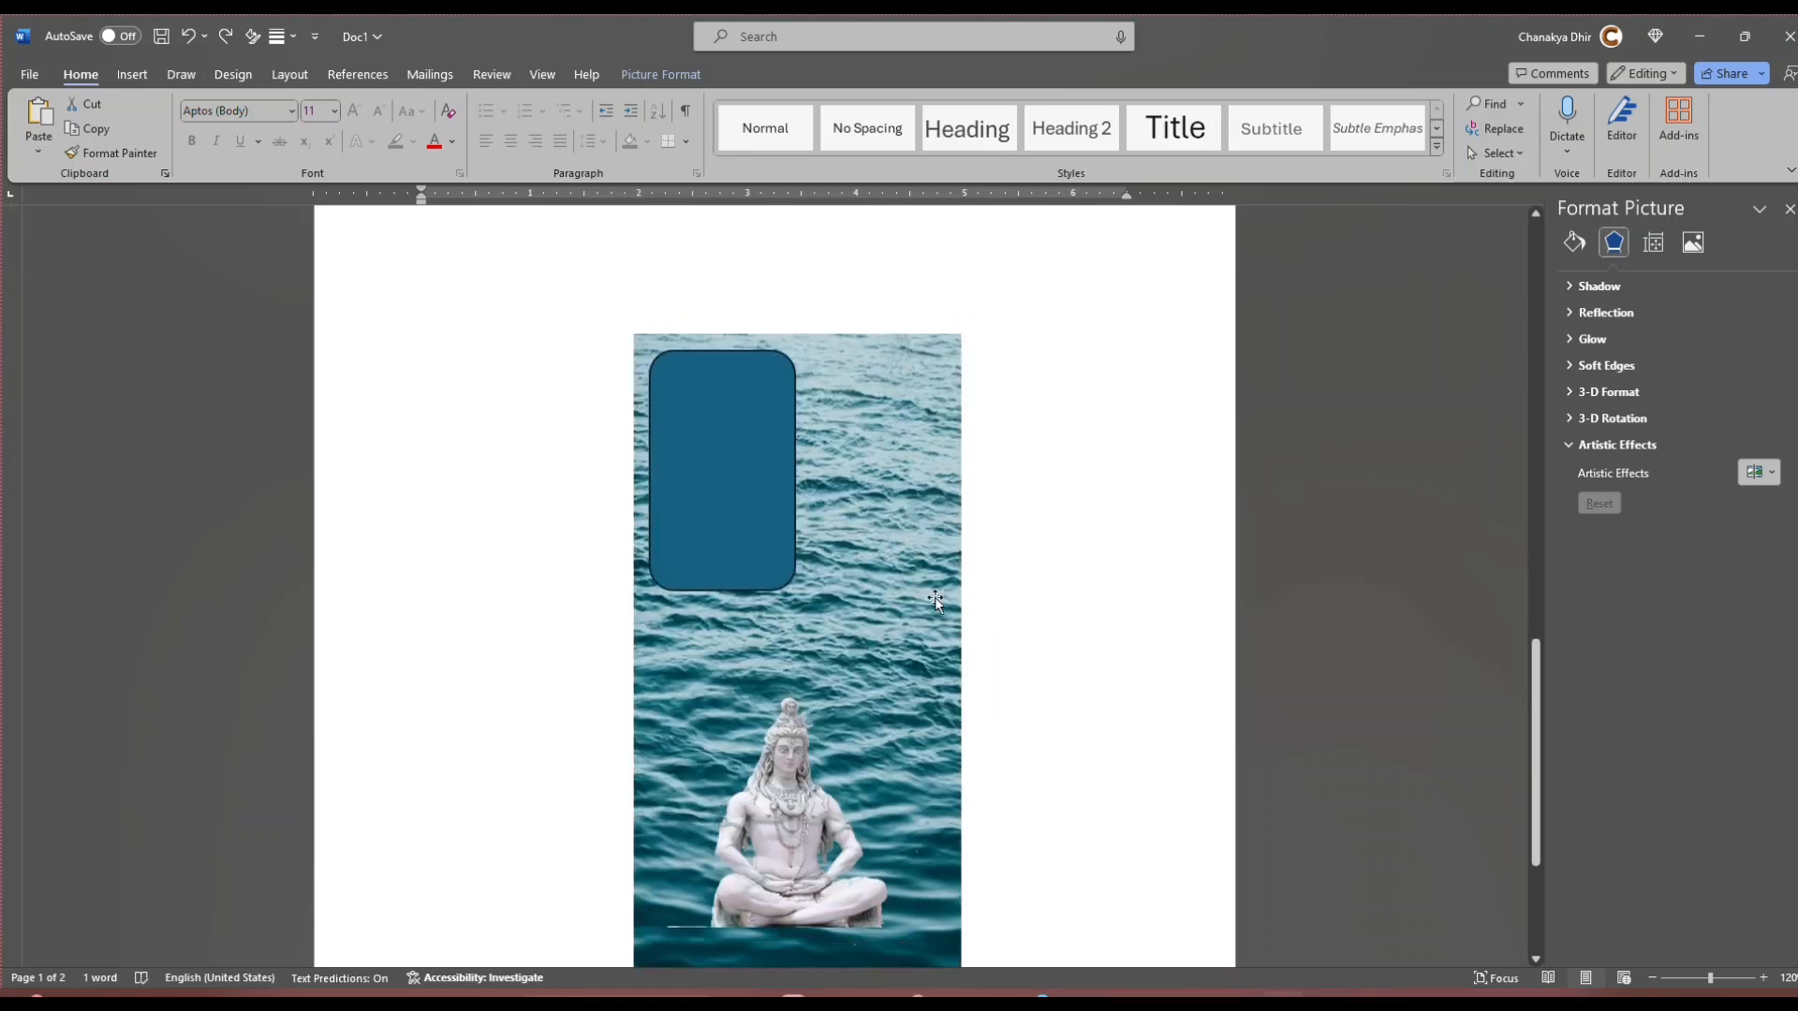
pyautogui.scroll(3, 975, 558)
pyautogui.hotkey('ctrl', 'v')
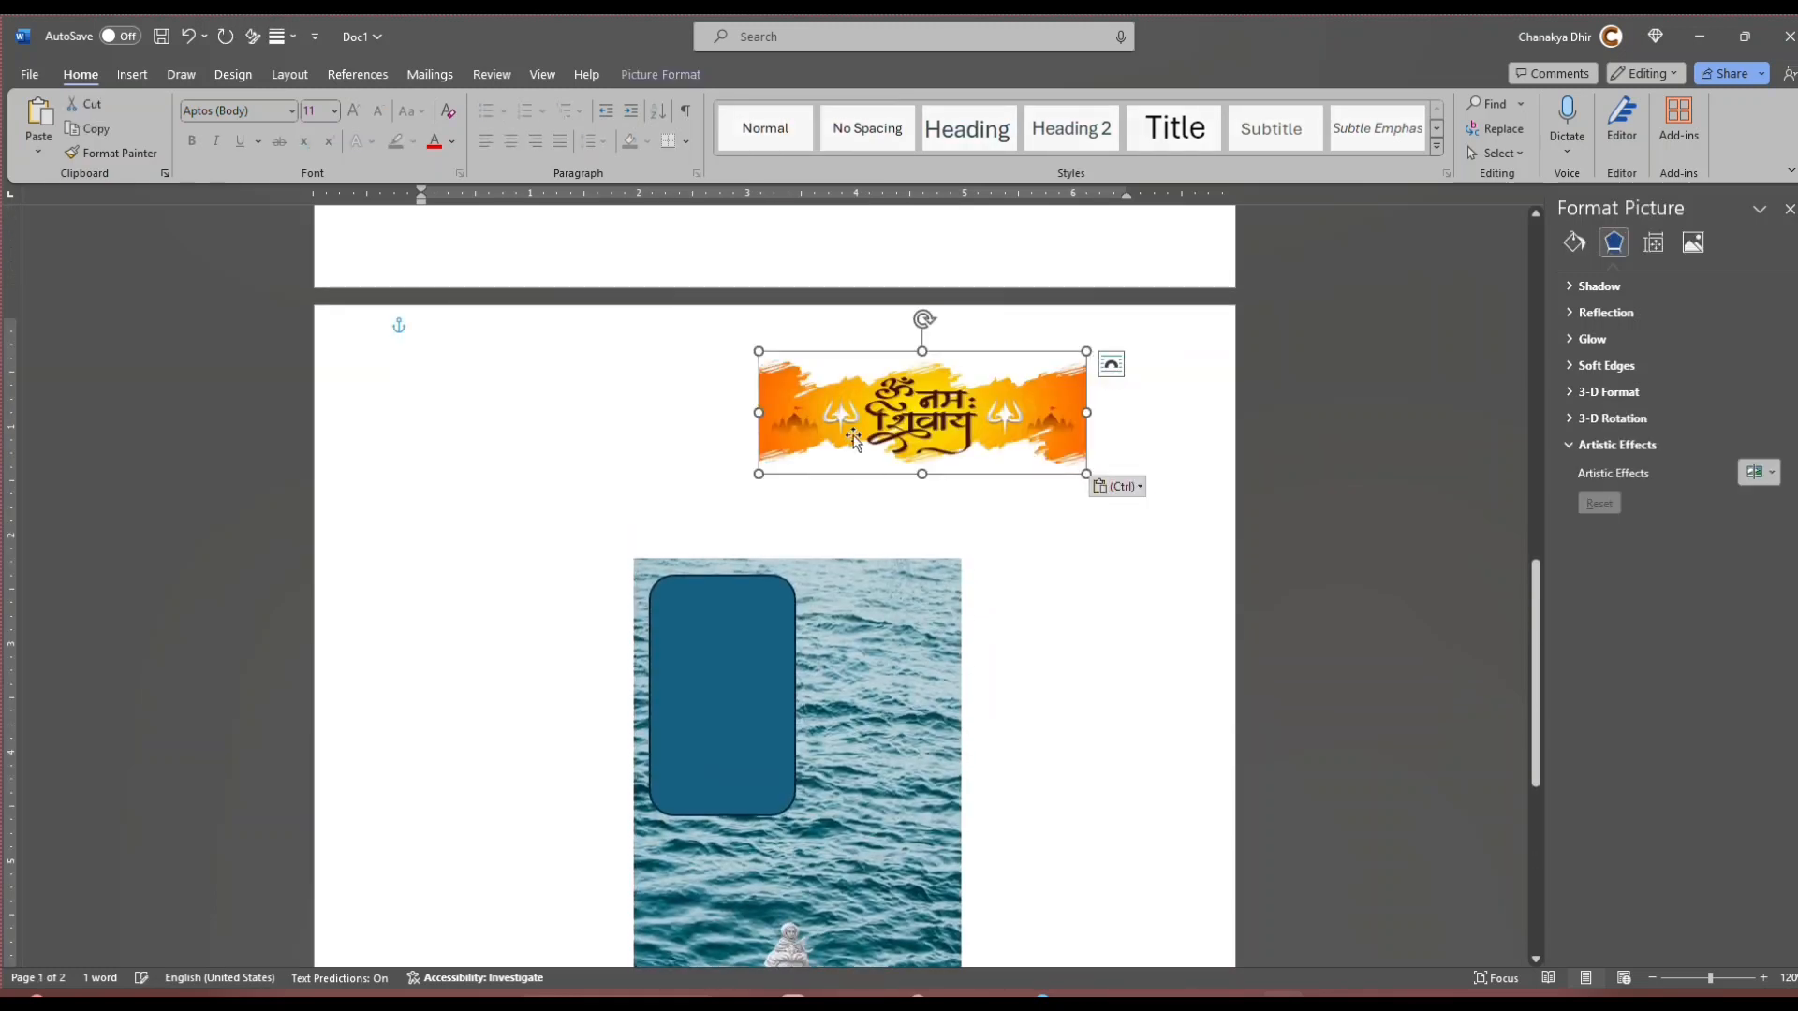
# Step: Move the pasted banner onto the ocean picture, between the rounded rectangle and the statue's head
pyautogui.moveTo(854, 440); pyautogui.dragTo(778, 585)
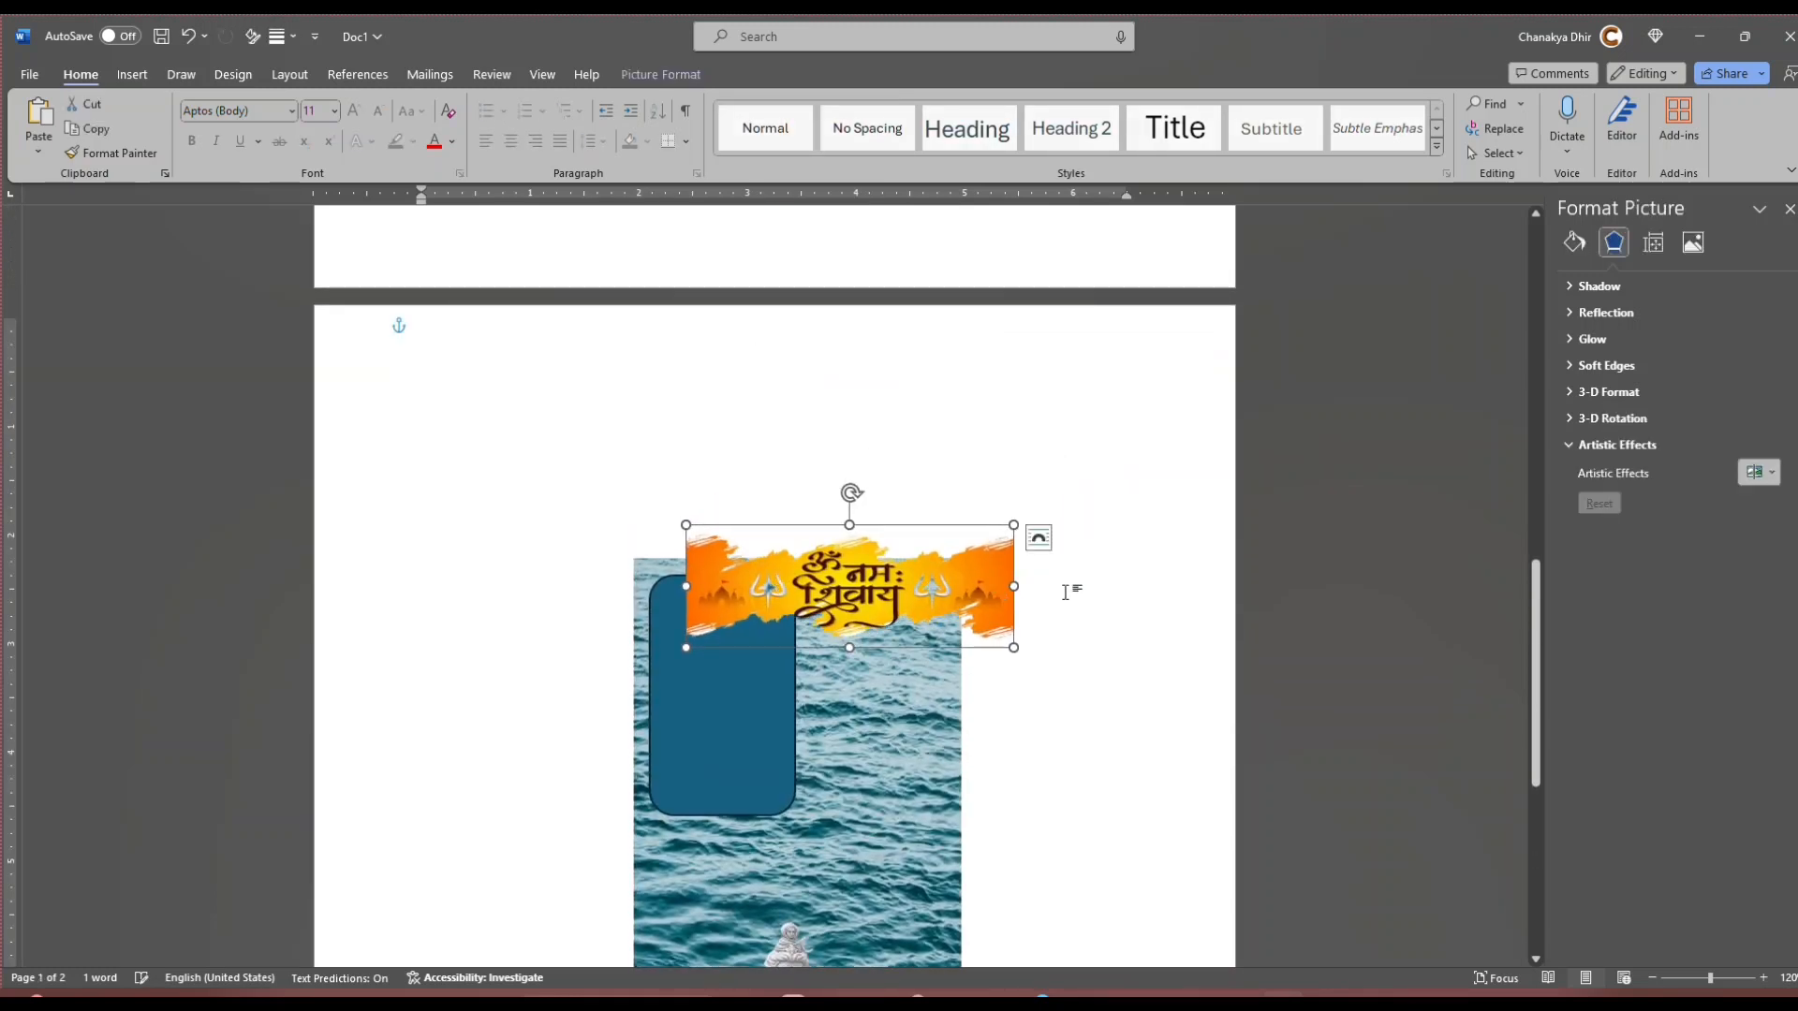
pyautogui.scroll(-3, 1077, 596)
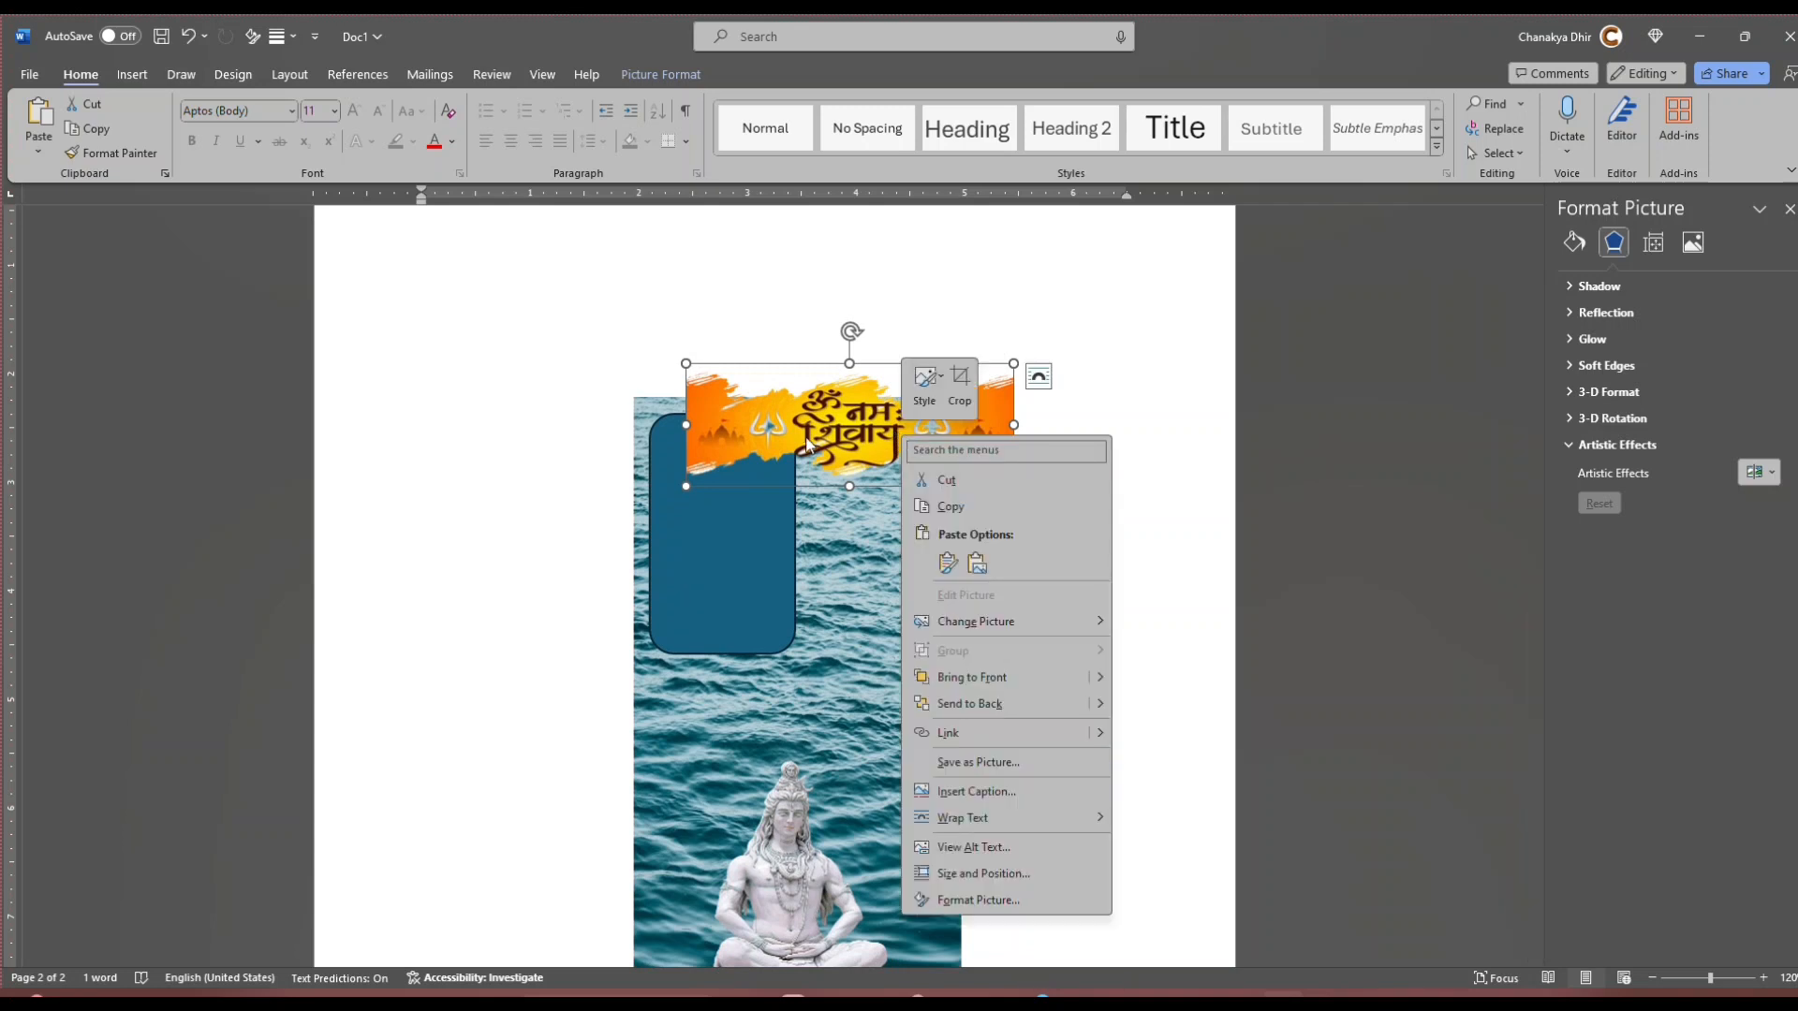
pyautogui.click(861, 436)
pyautogui.moveTo(857, 433); pyautogui.dragTo(800, 717)
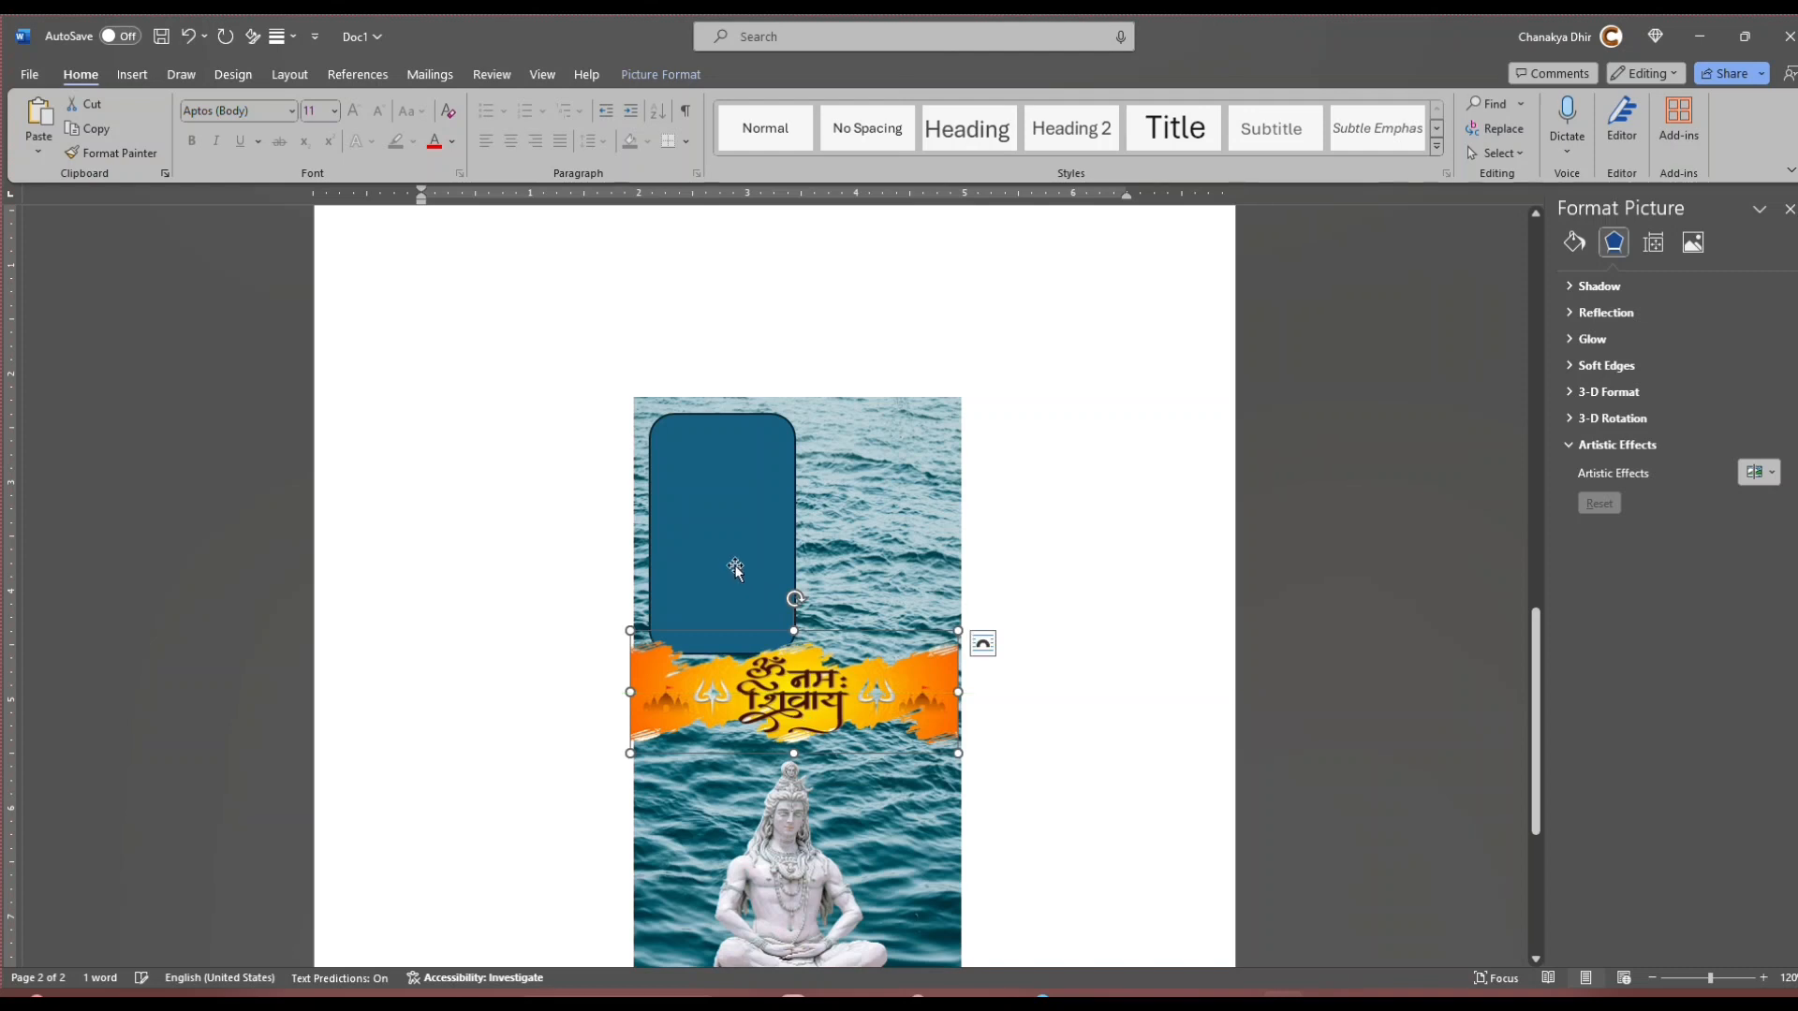
# Step: Shorten the statue picture slightly from its top edge and lower the banner to sit just beneath the rounded rectangle
pyautogui.scroll(-3, 861, 734)
pyautogui.click(787, 590)
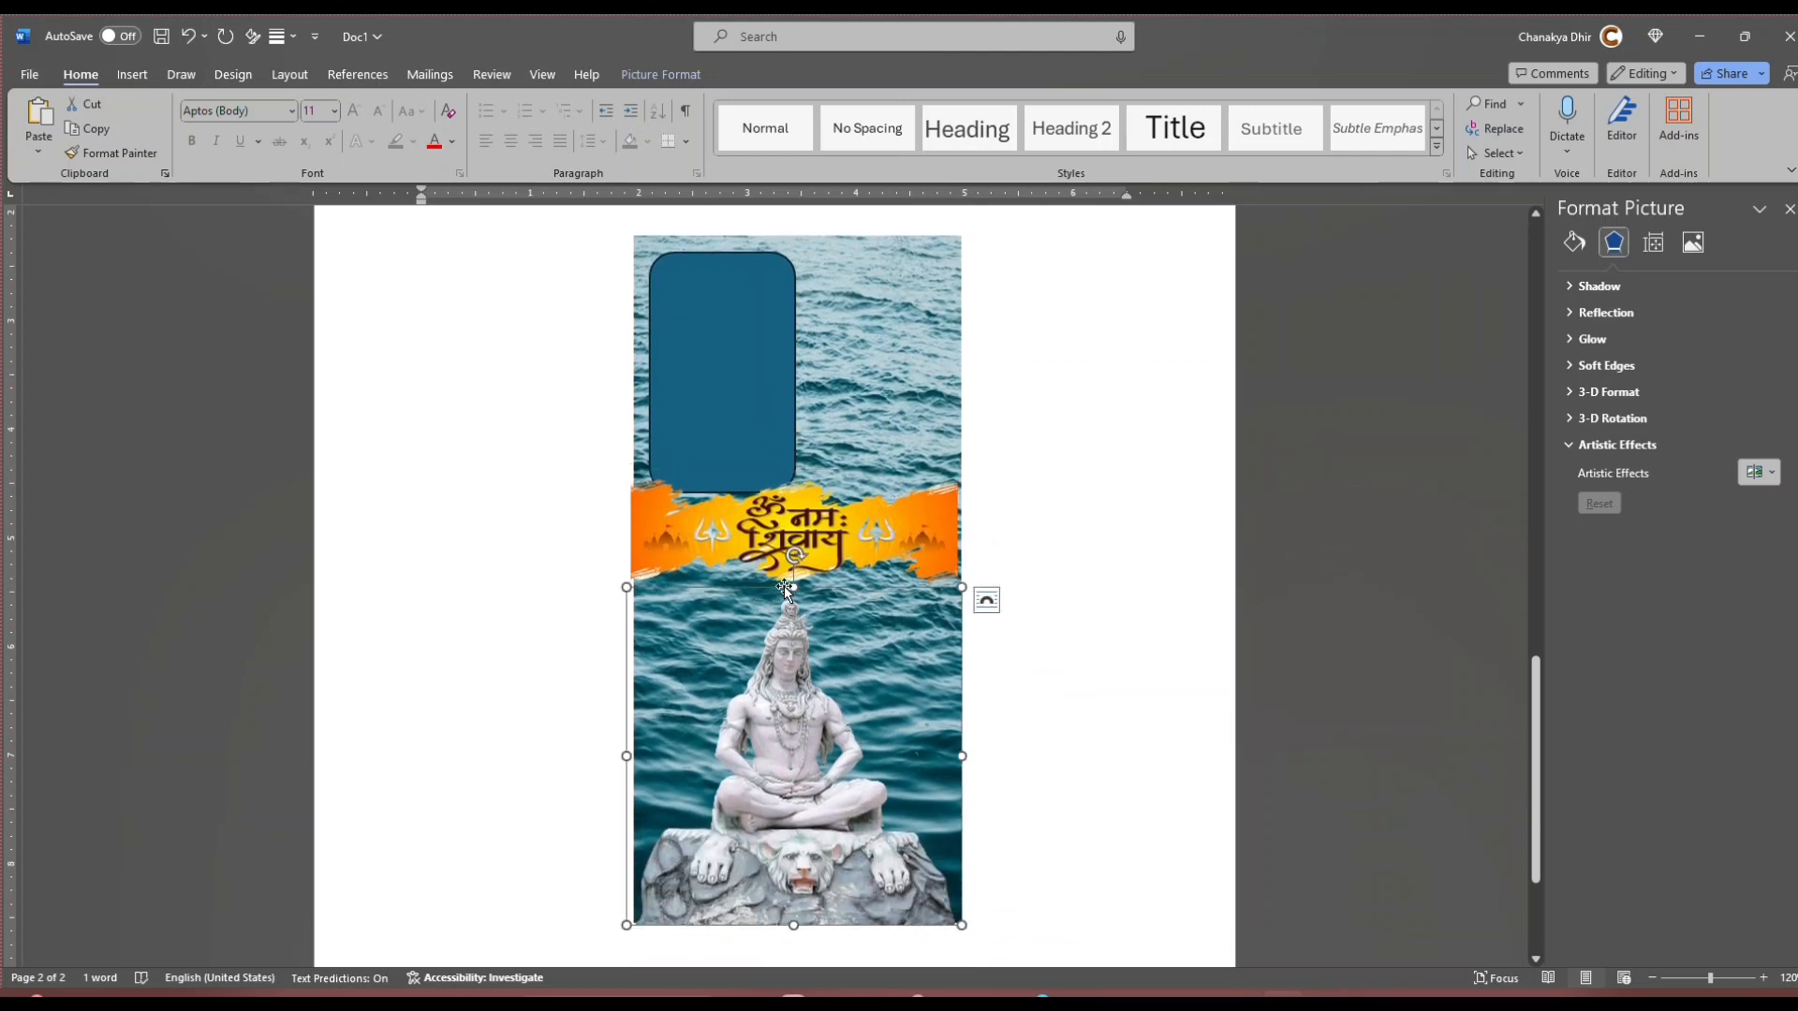
pyautogui.moveTo(794, 588); pyautogui.dragTo(794, 592)
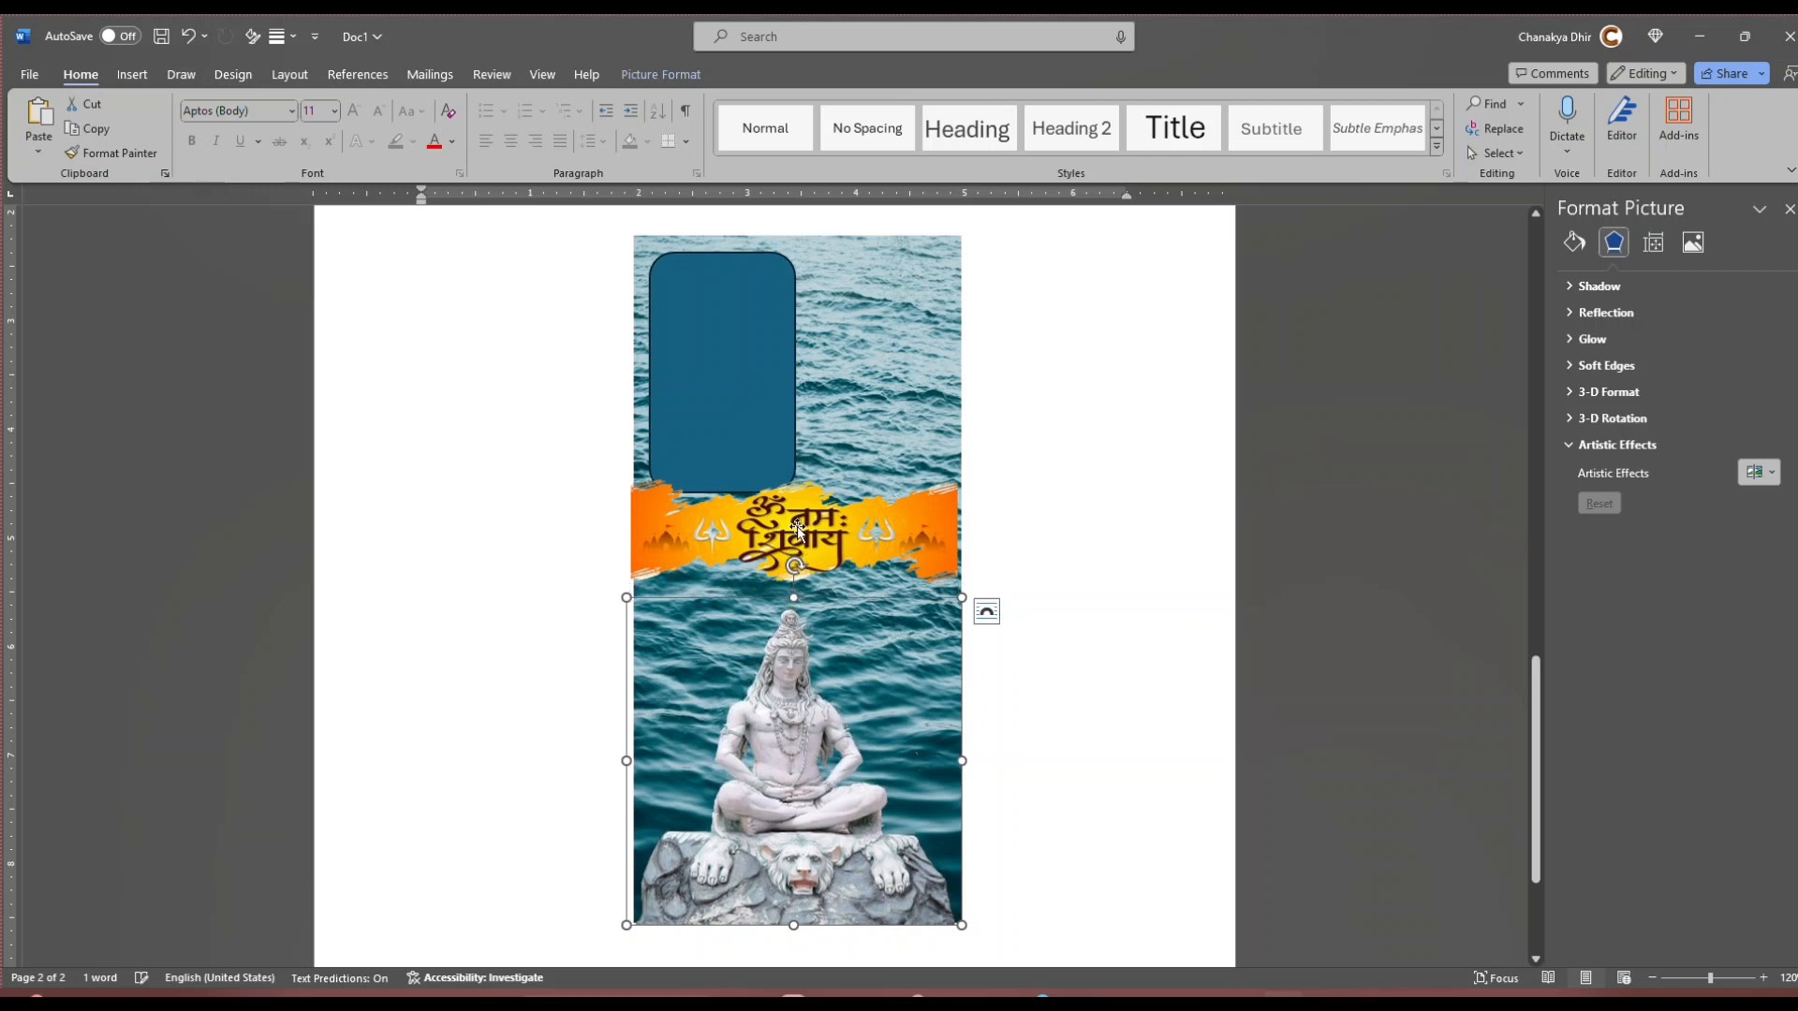
pyautogui.moveTo(799, 523); pyautogui.dragTo(799, 542)
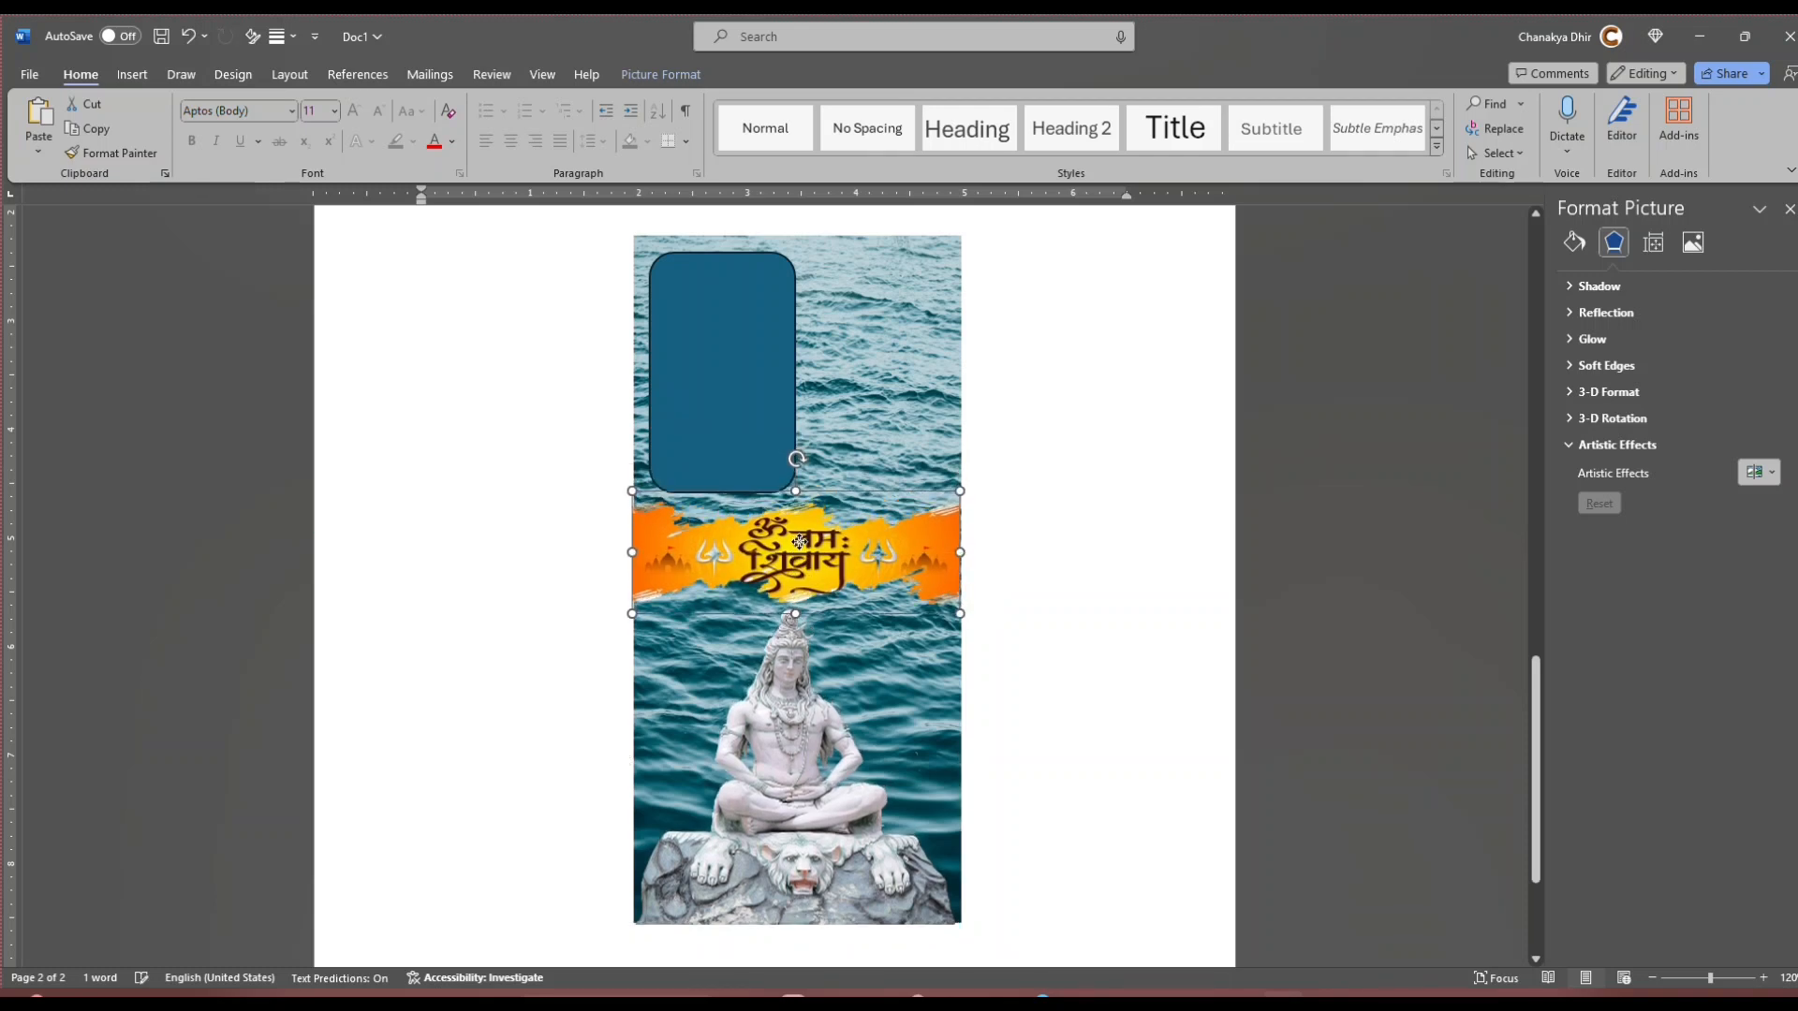
pyautogui.click(1058, 530)
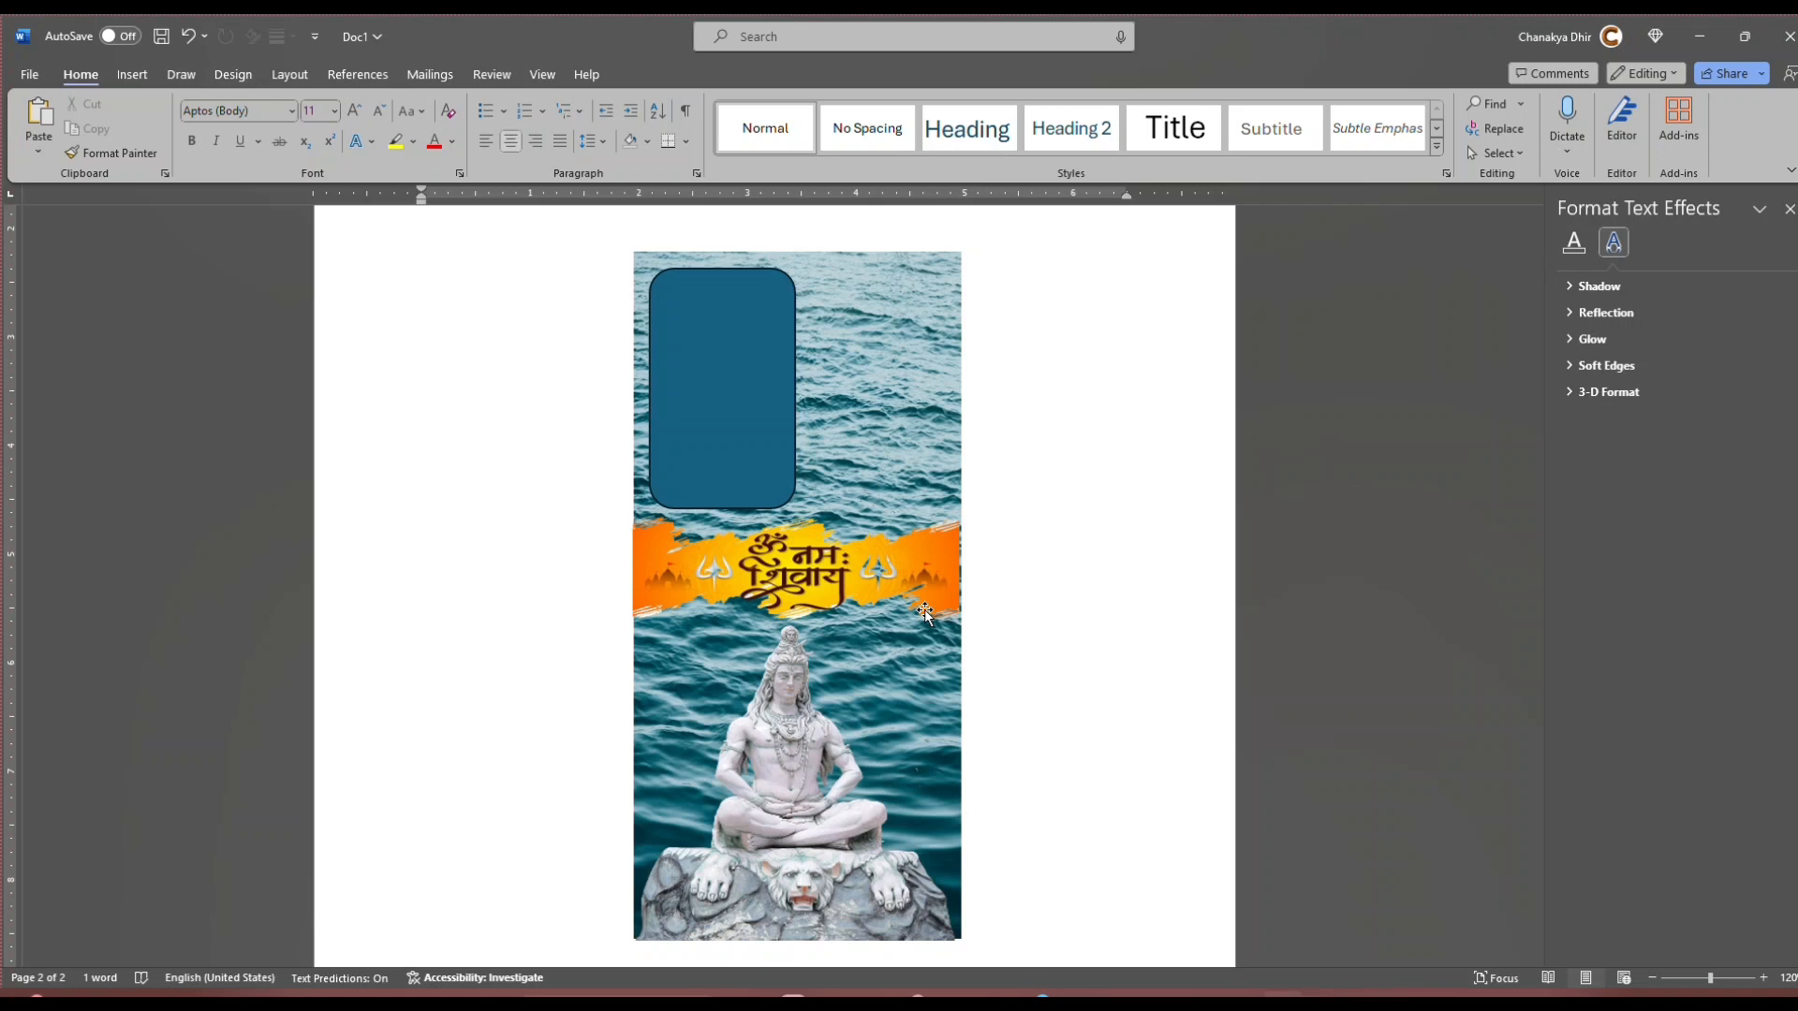
# Step: Fine-tune the banner's position so its side edges line up with the ocean picture's side edges
pyautogui.click(860, 871)
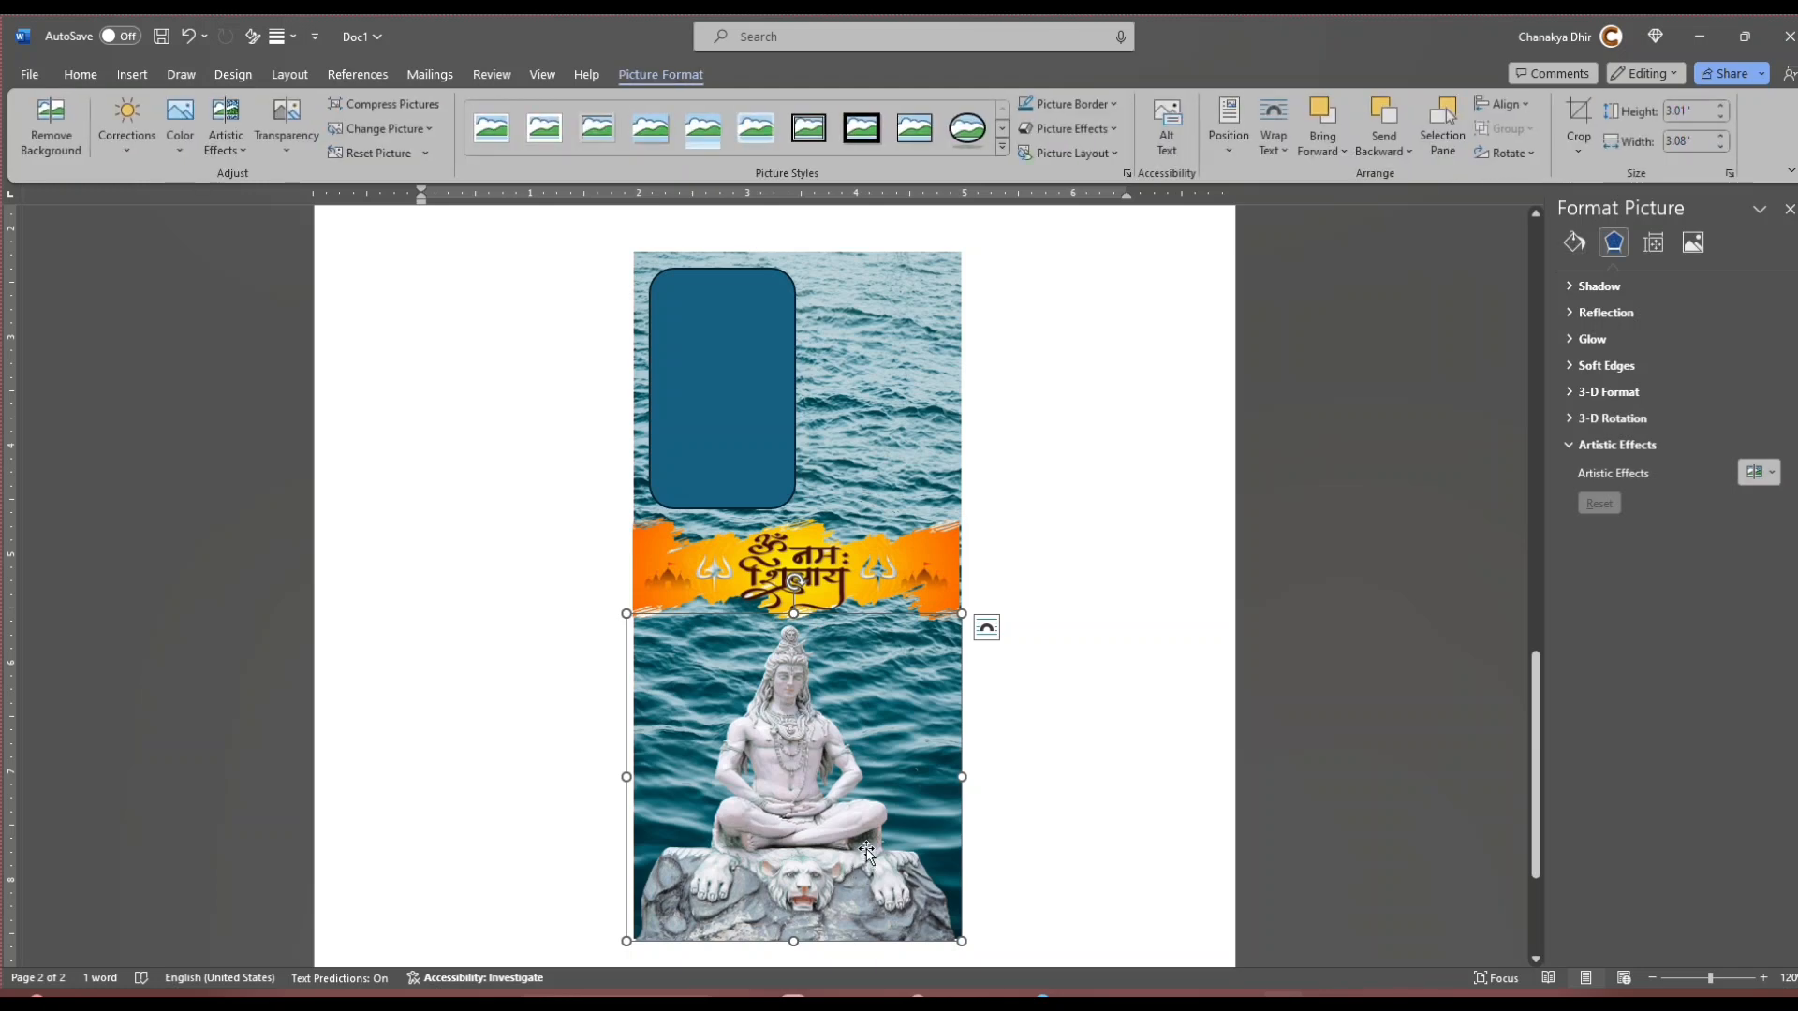
pyautogui.click(1120, 801)
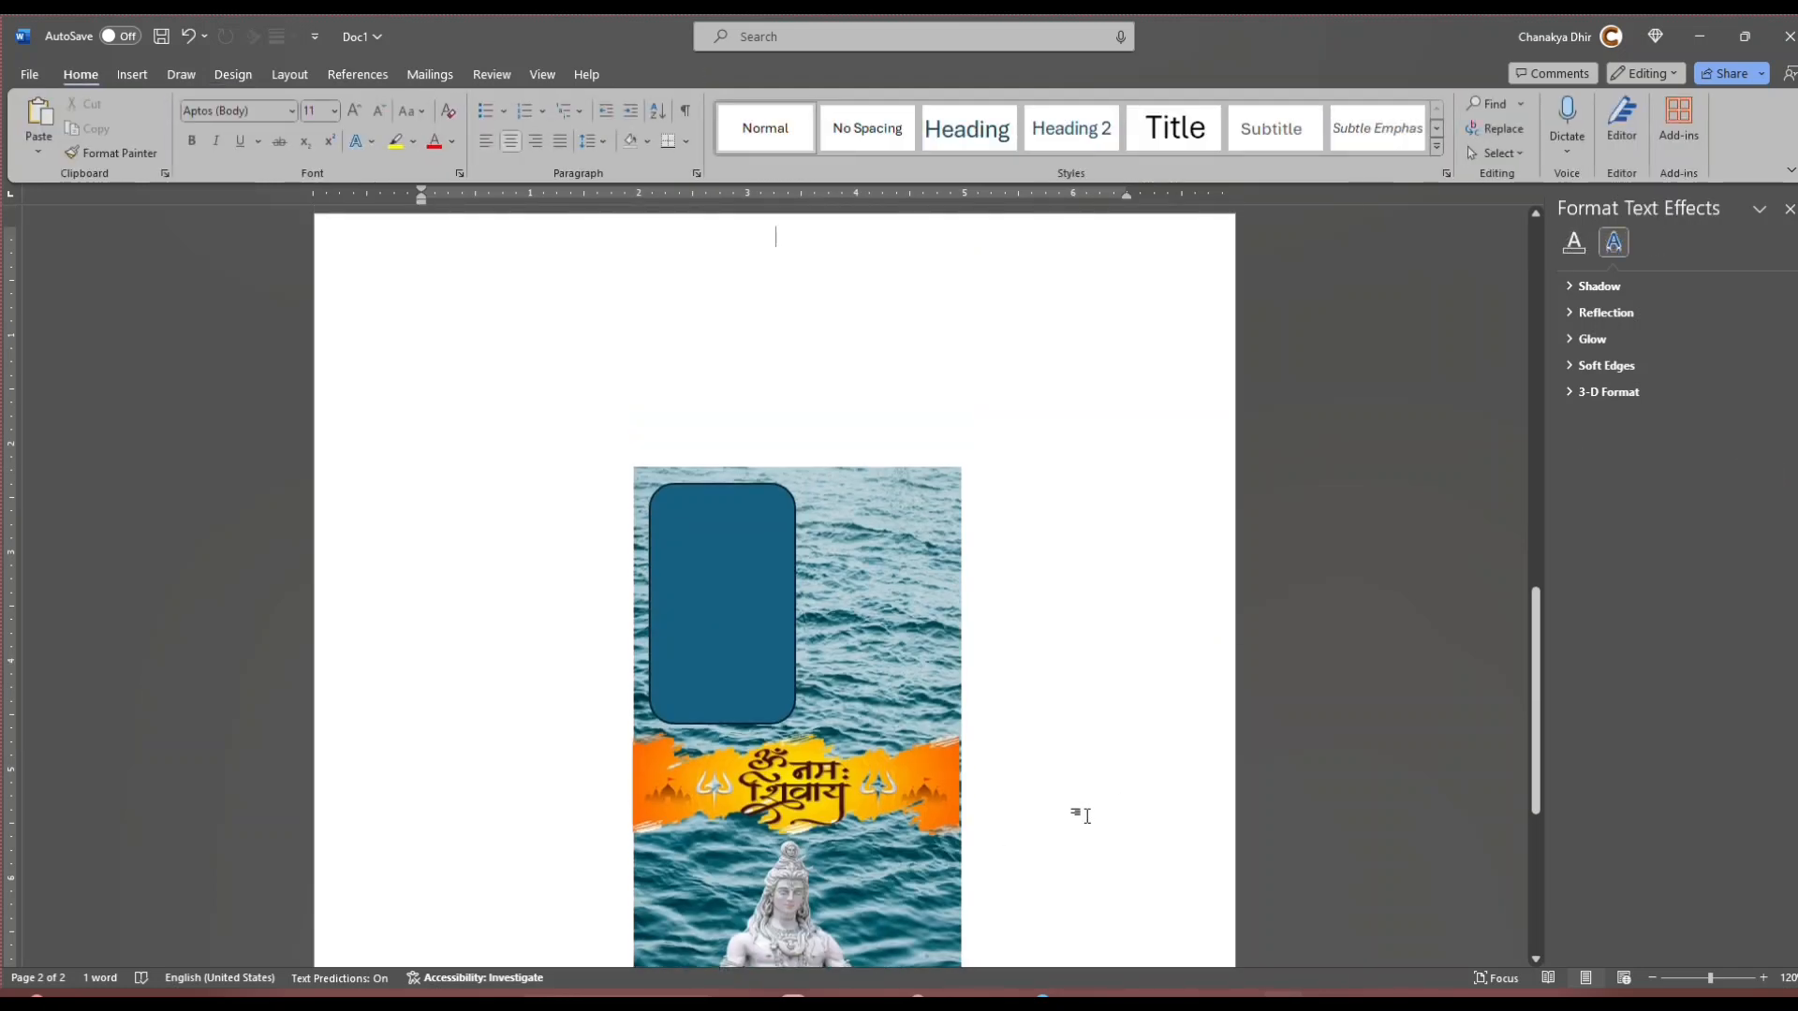
pyautogui.click(868, 622)
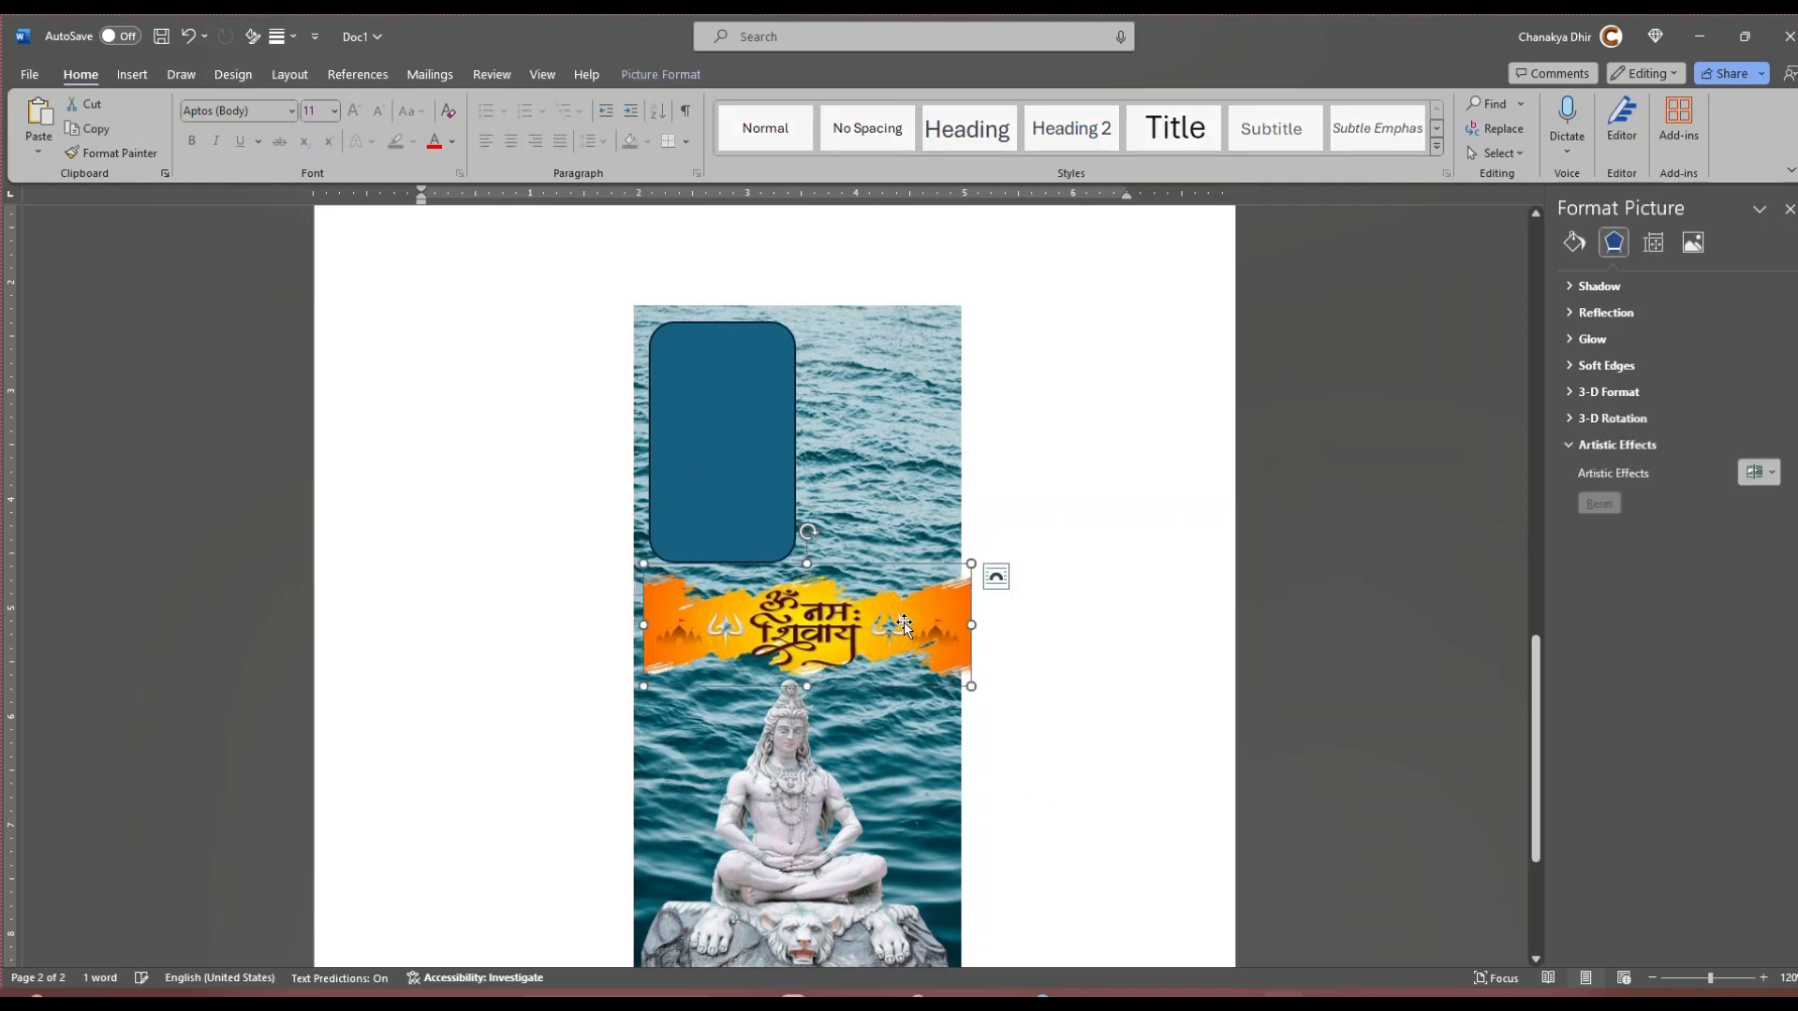
pyautogui.press('Left')
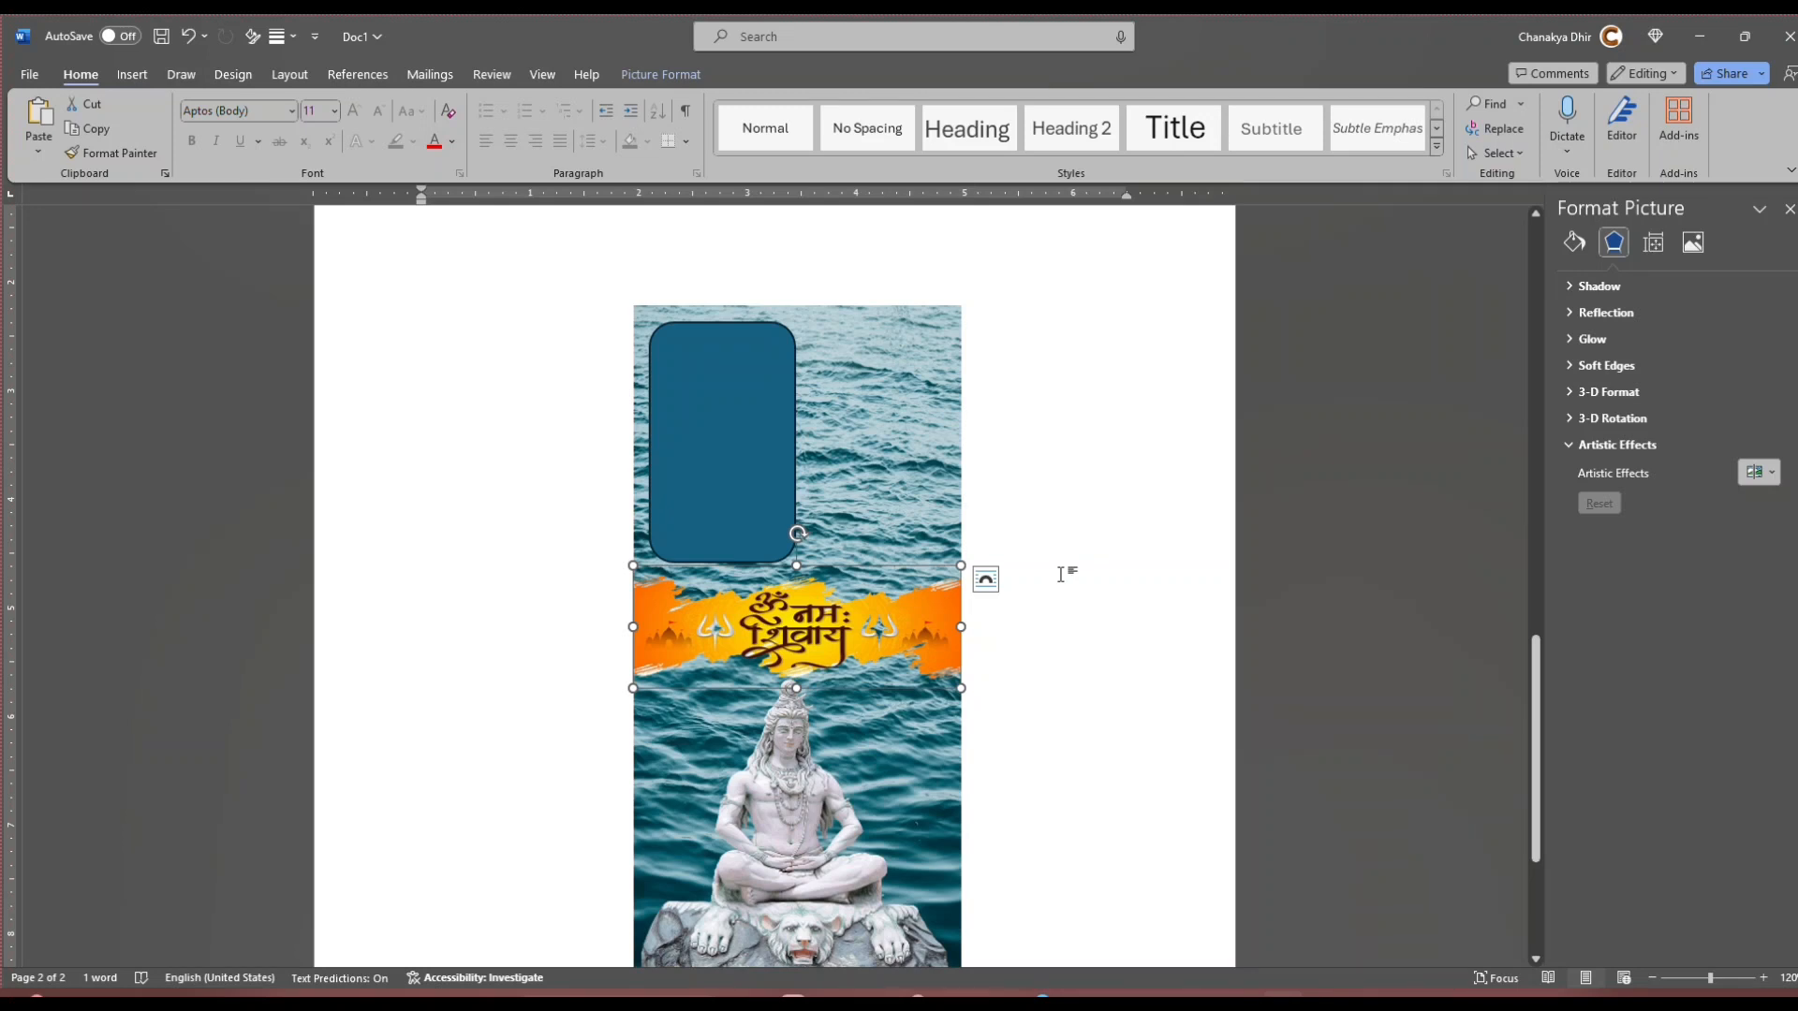
pyautogui.click(1008, 761)
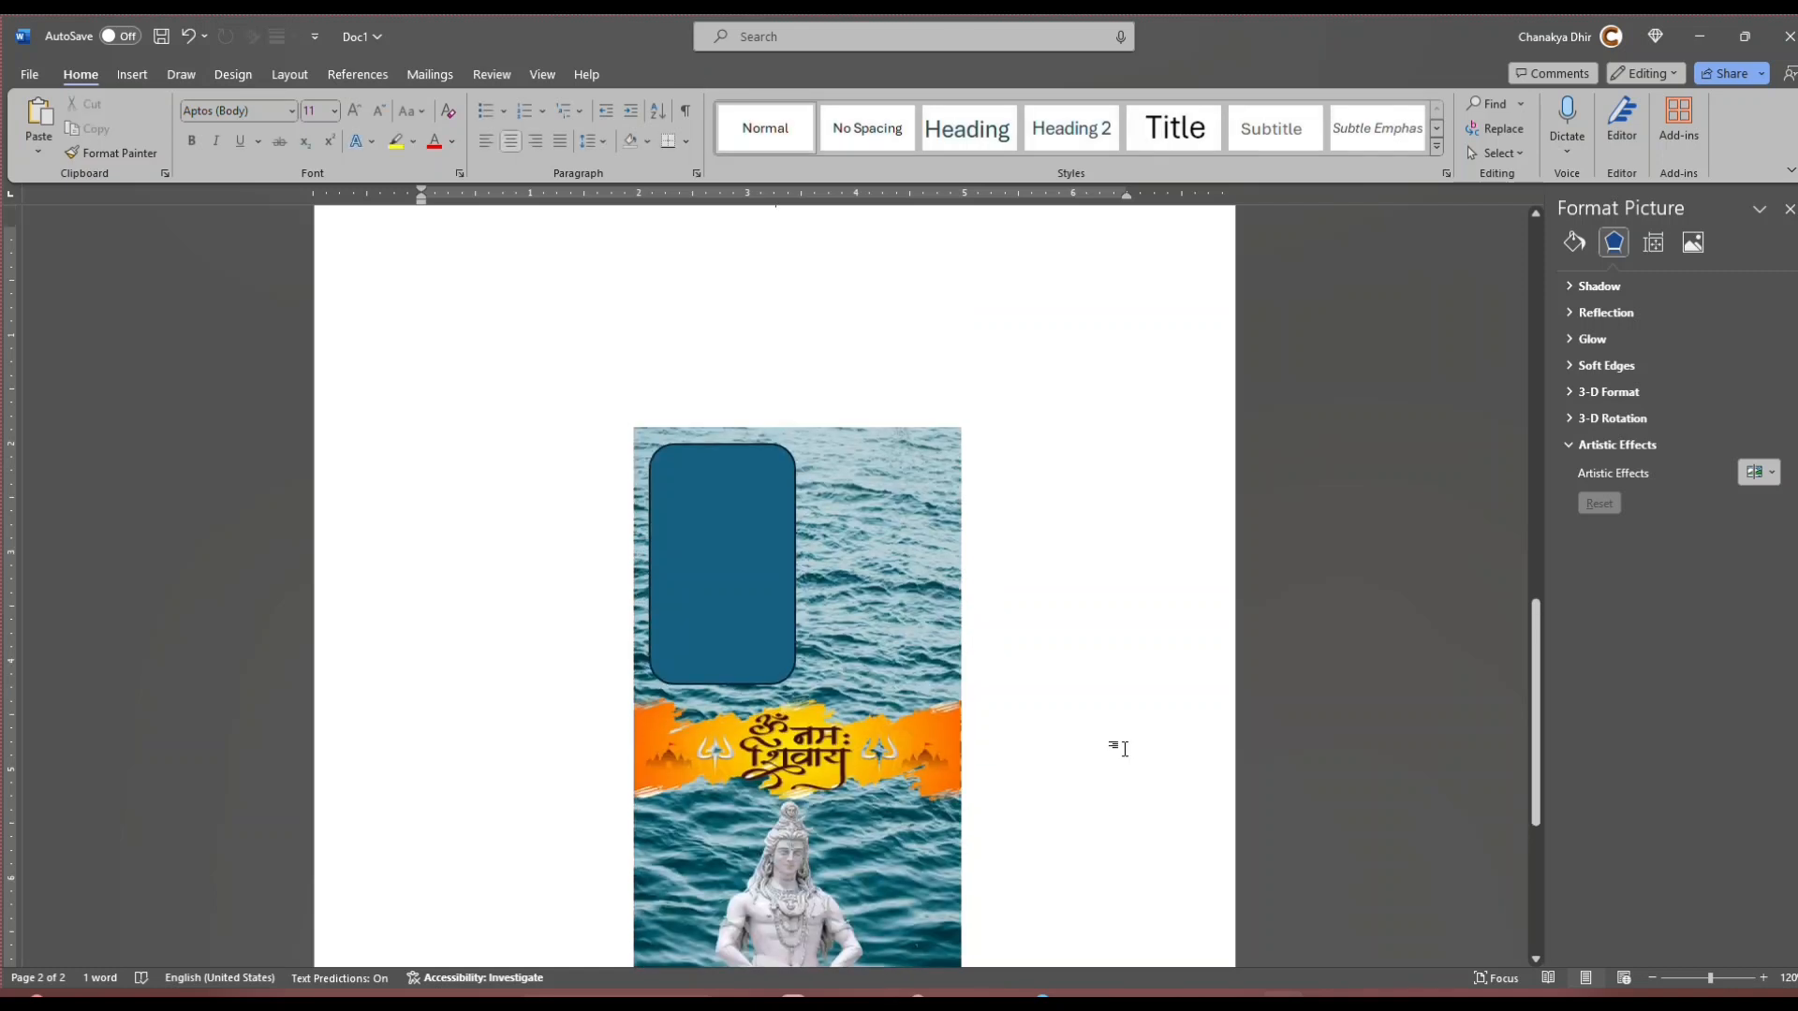
pyautogui.scroll(-3, 1119, 748)
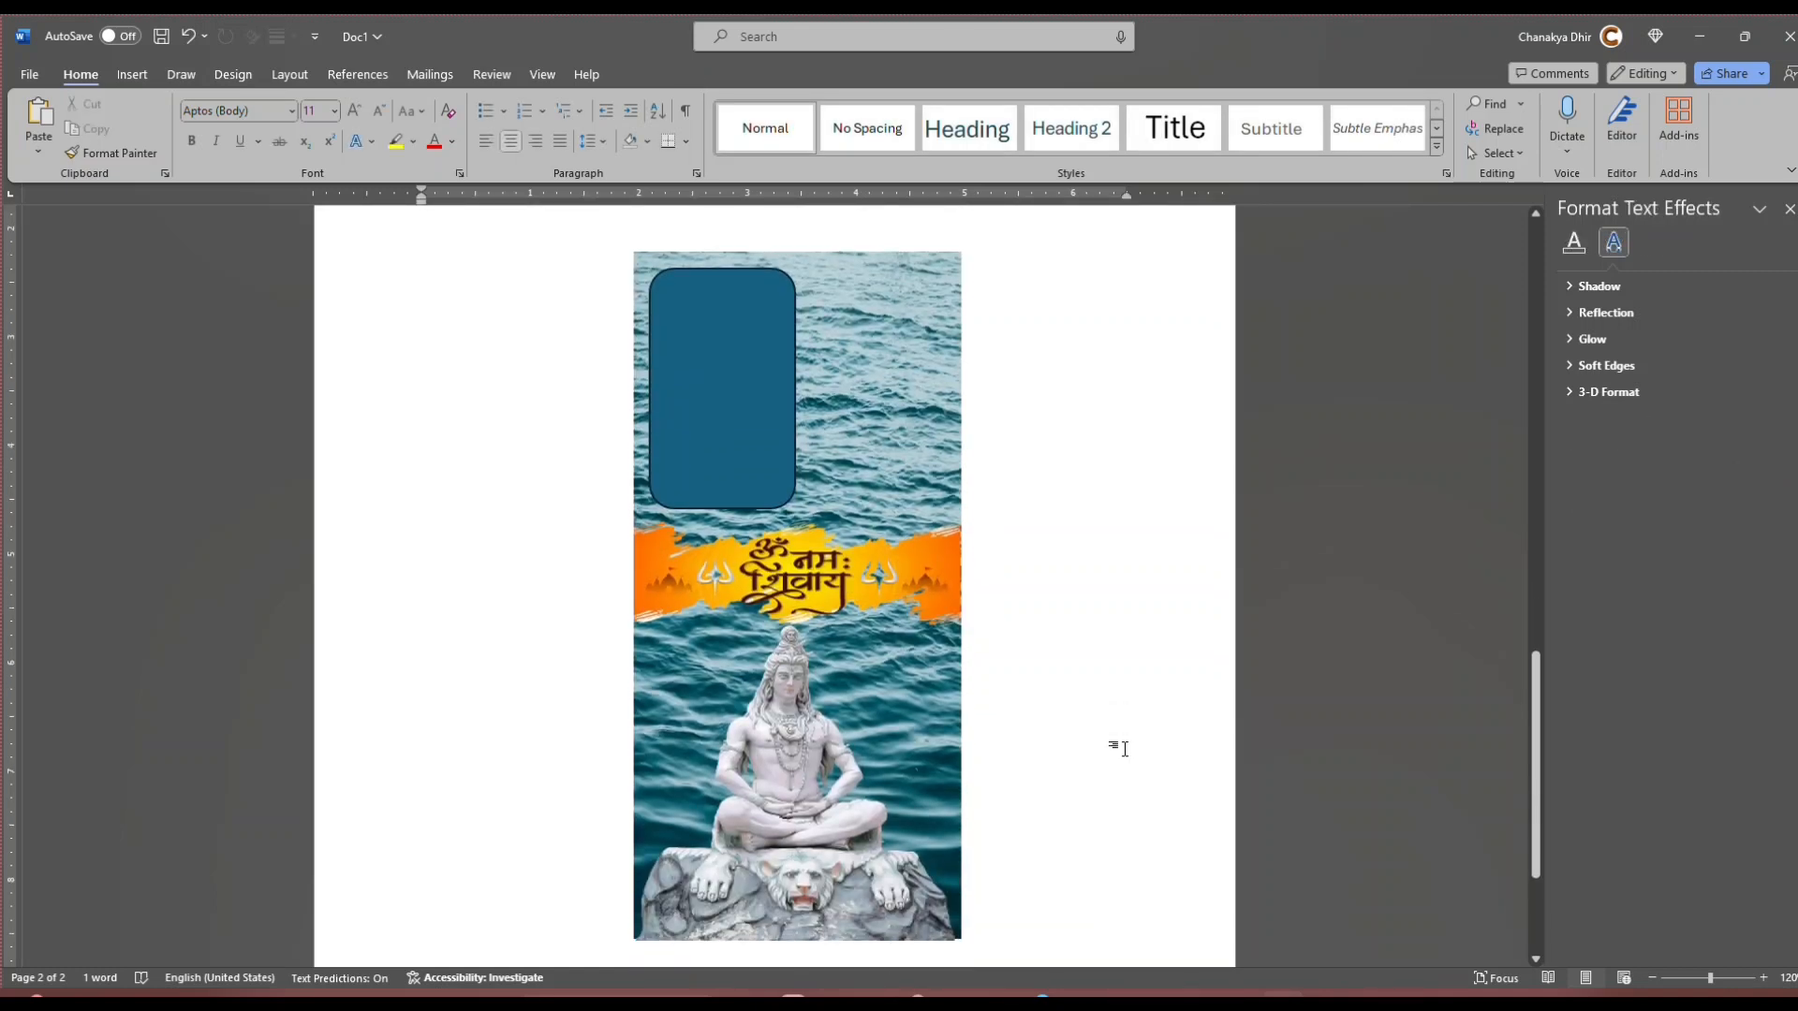